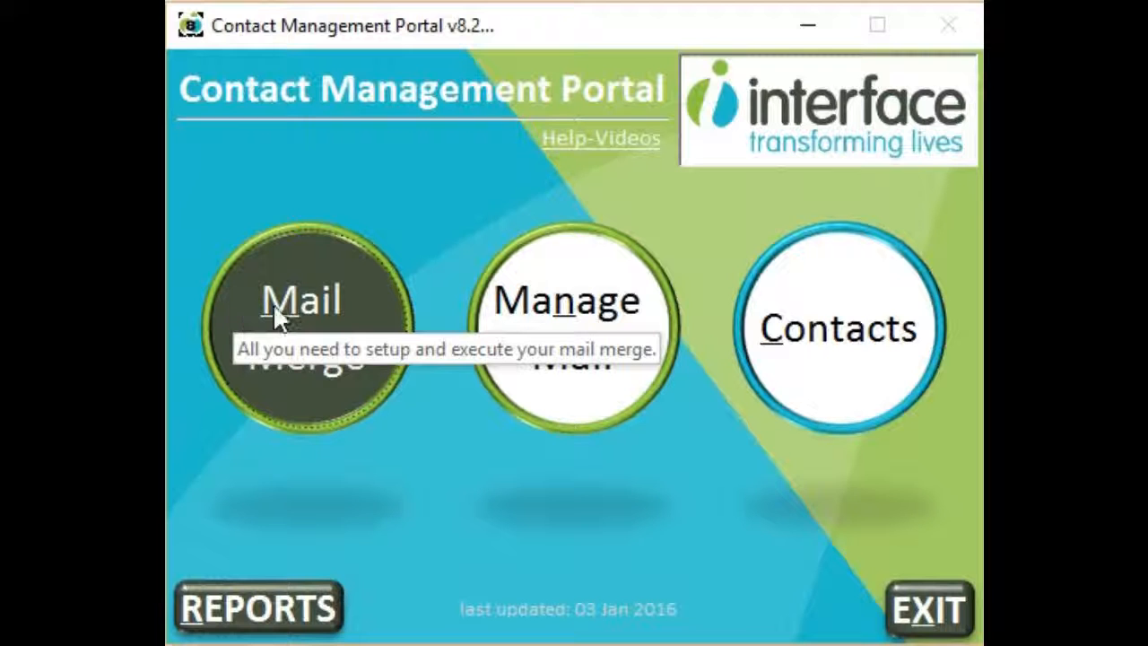
# Run the mail merge for the Norwich open-training record and generate a test email preview for yourself
pyautogui.click(273, 313)
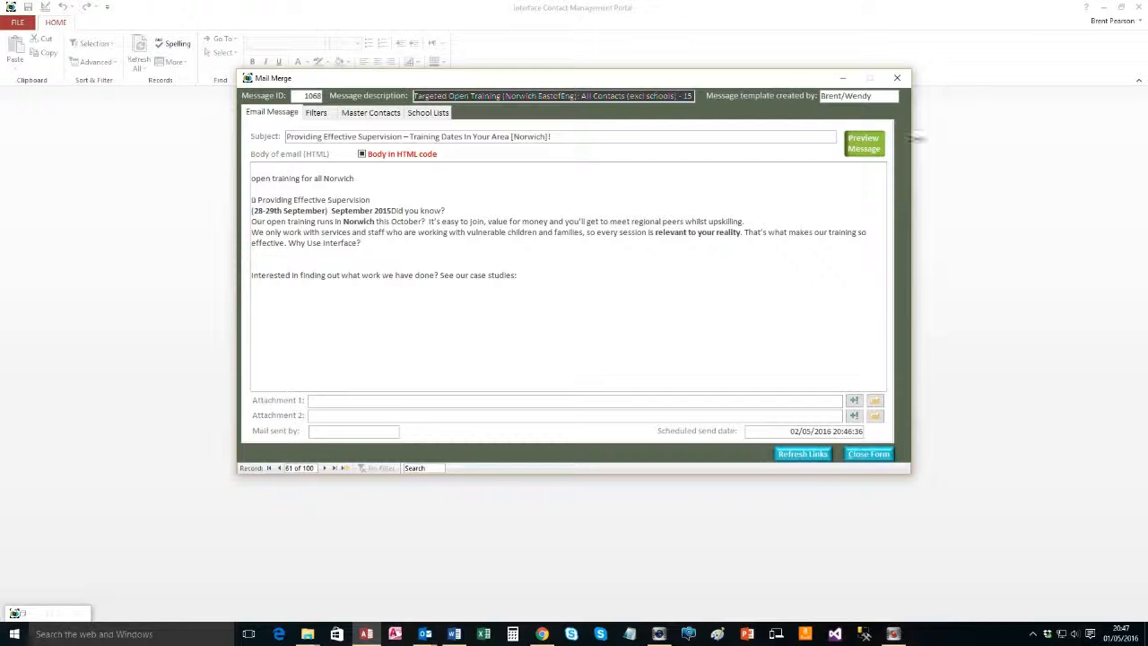
pyautogui.moveTo(680, 96); pyautogui.dragTo(711, 99)
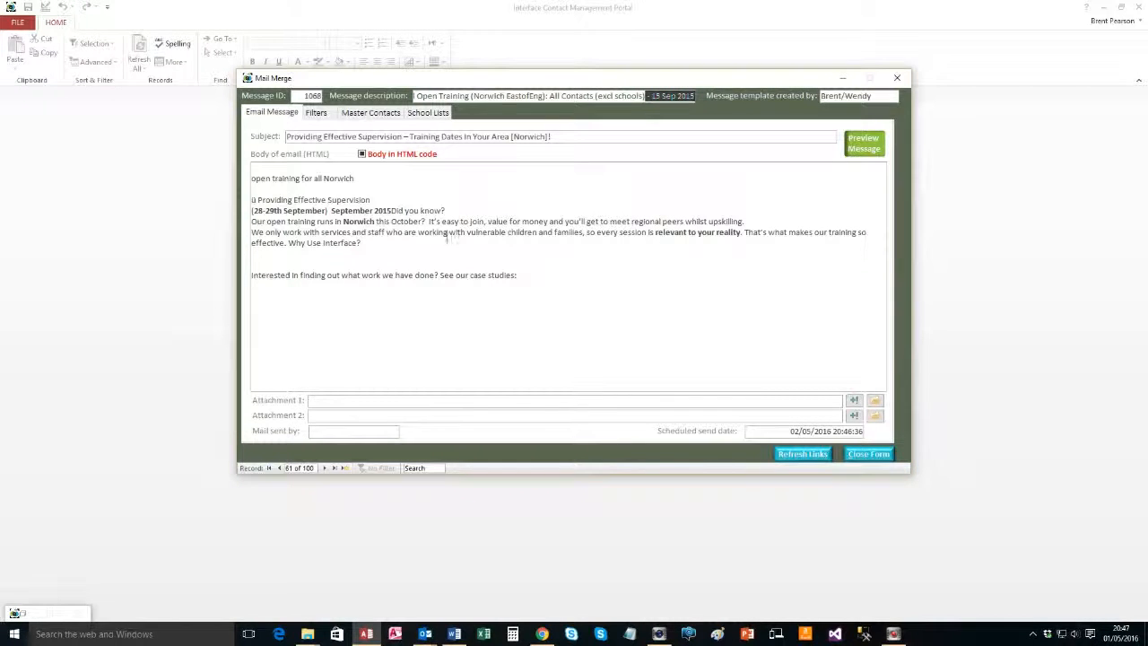
pyautogui.click(863, 143)
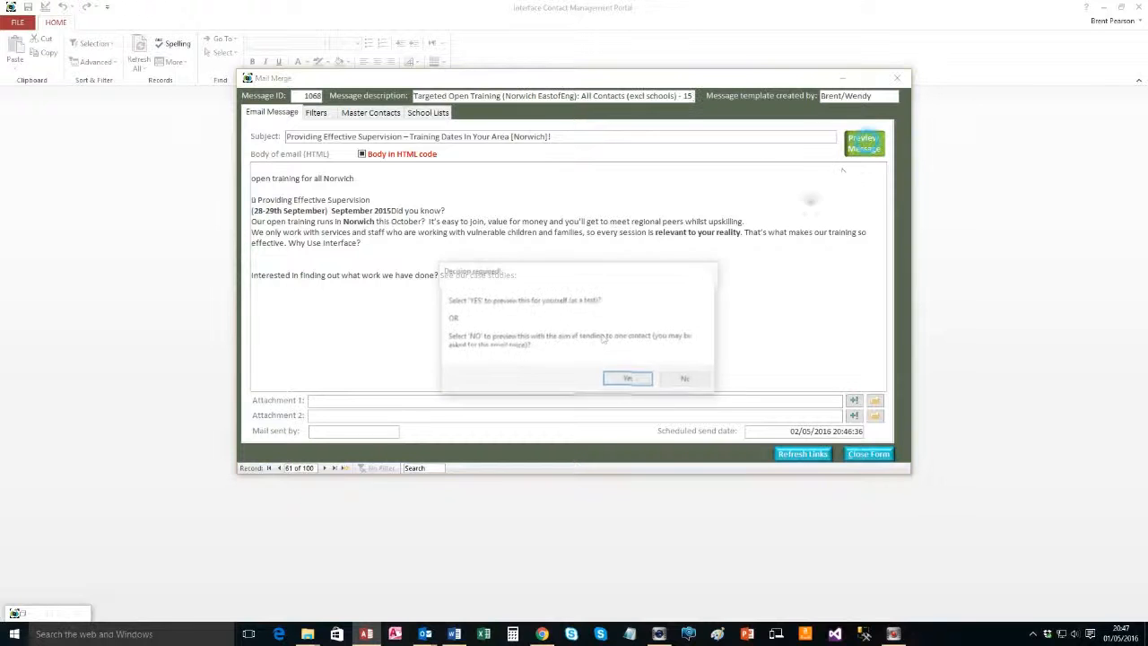
pyautogui.click(611, 380)
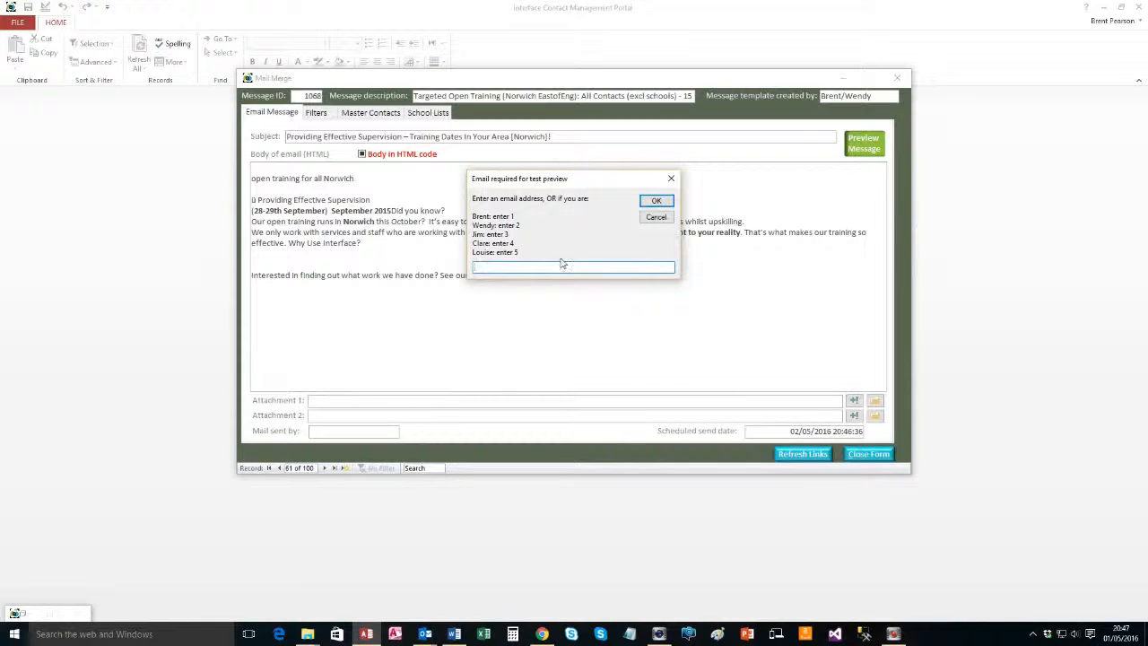
pyautogui.press('Return')
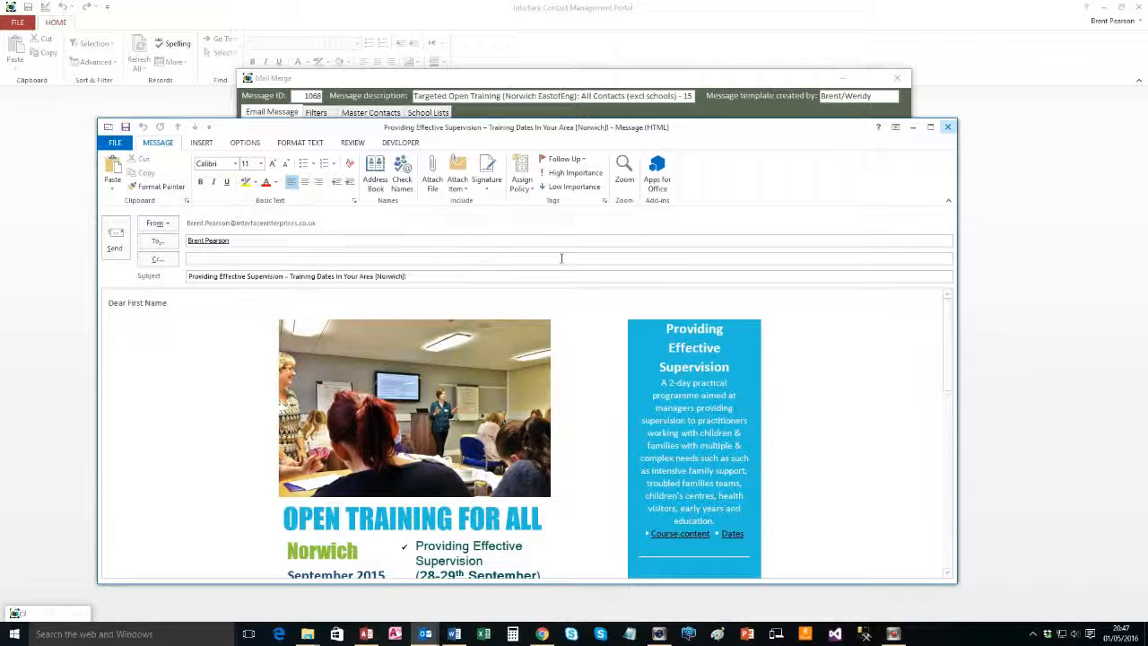
# Maximize the Outlook preview of the Norwich supervision training email and scroll through the whole flyer
pyautogui.click(930, 126)
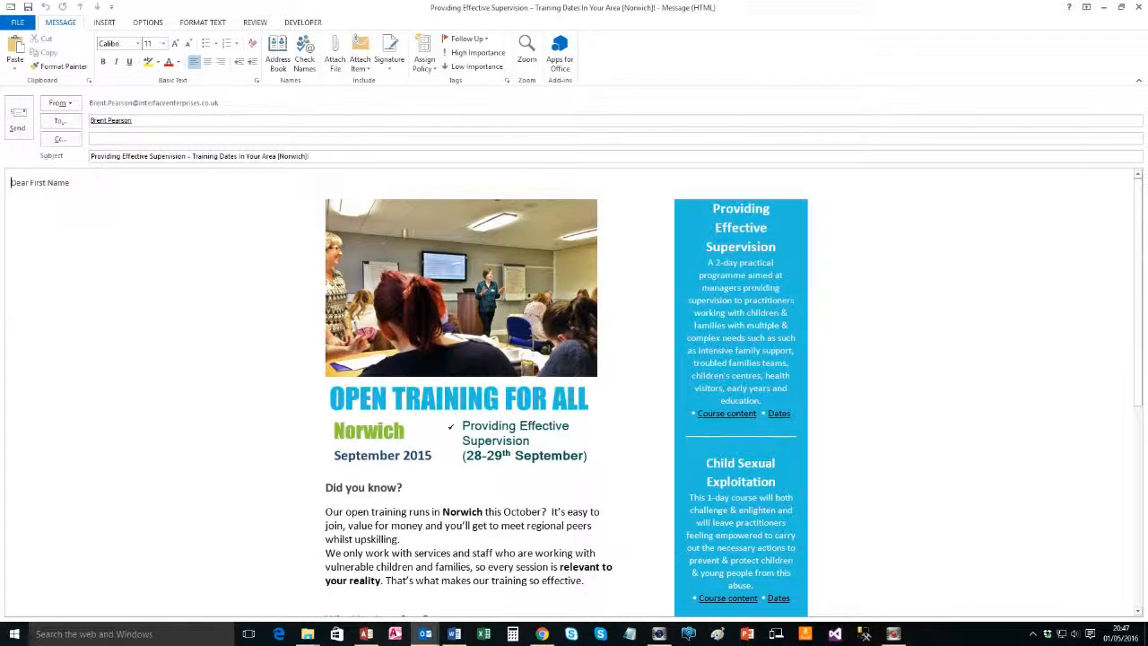
pyautogui.scroll(-1, 382, 228)
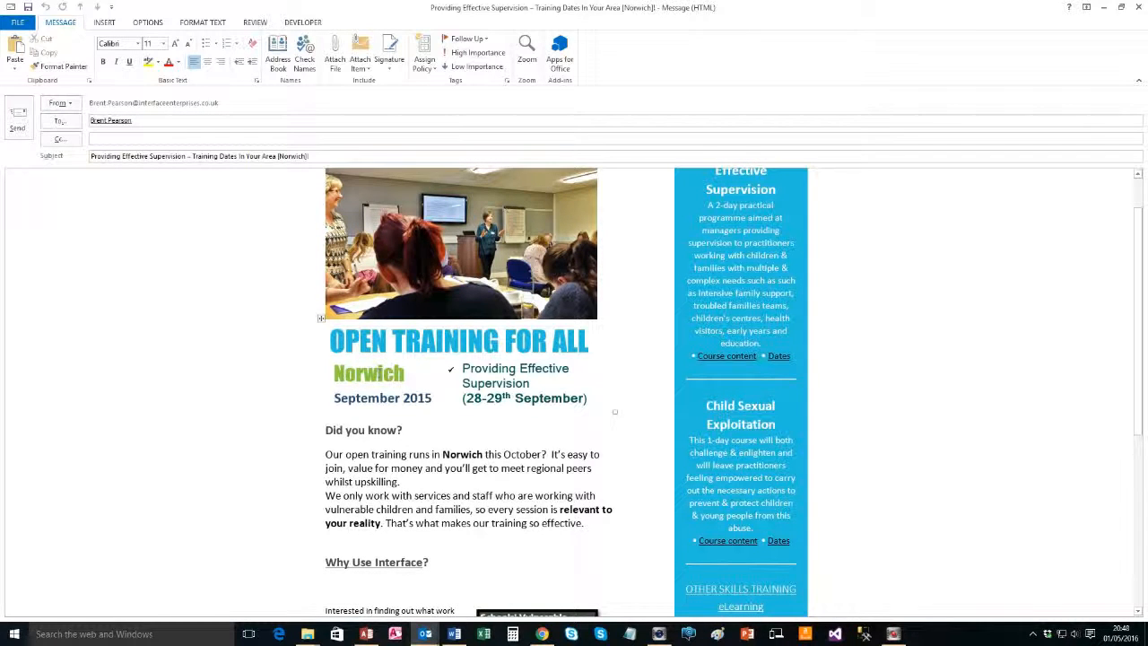
pyautogui.scroll(-4, 605, 380)
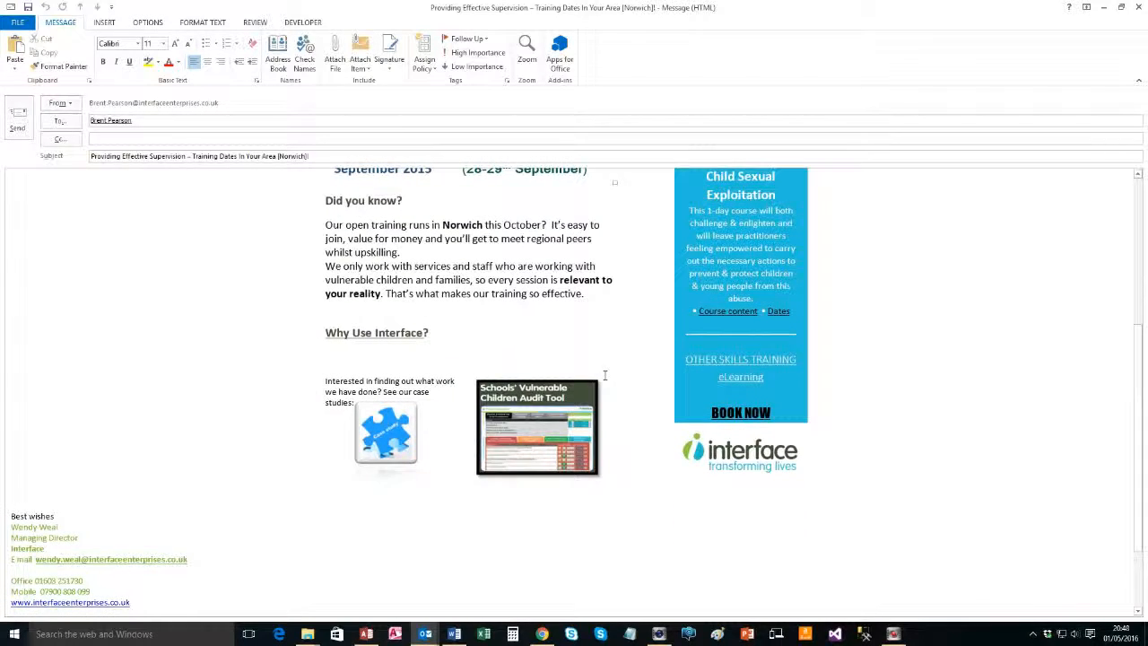
pyautogui.scroll(3, 604, 375)
pyautogui.scroll(3, 599, 393)
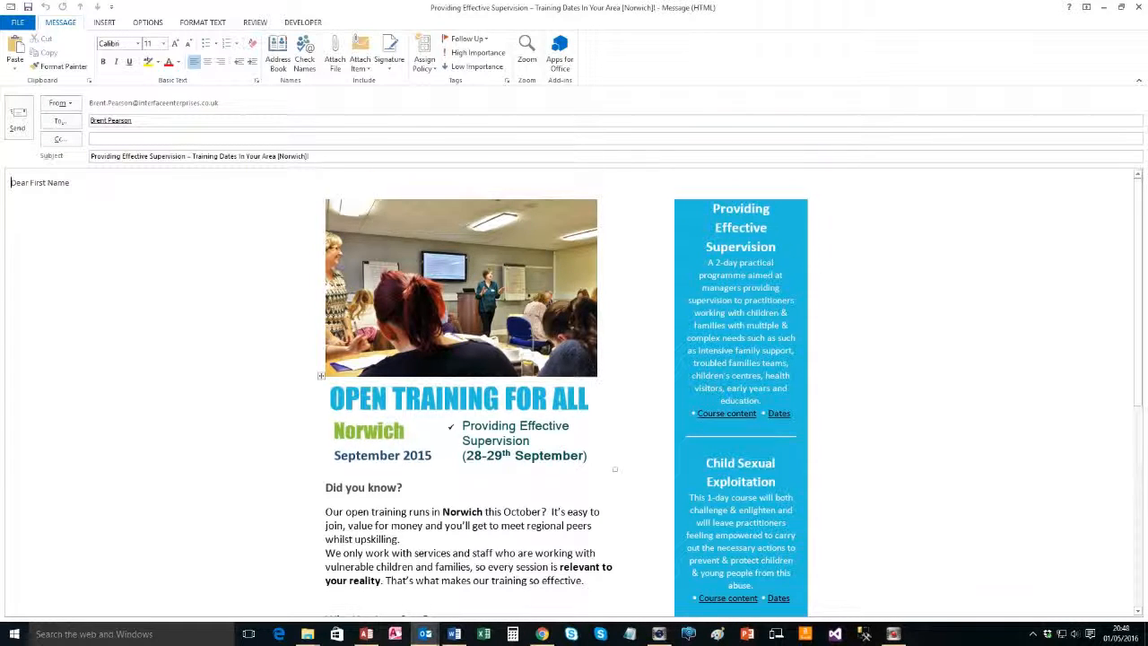
pyautogui.scroll(-2, 595, 372)
pyautogui.scroll(-3, 589, 369)
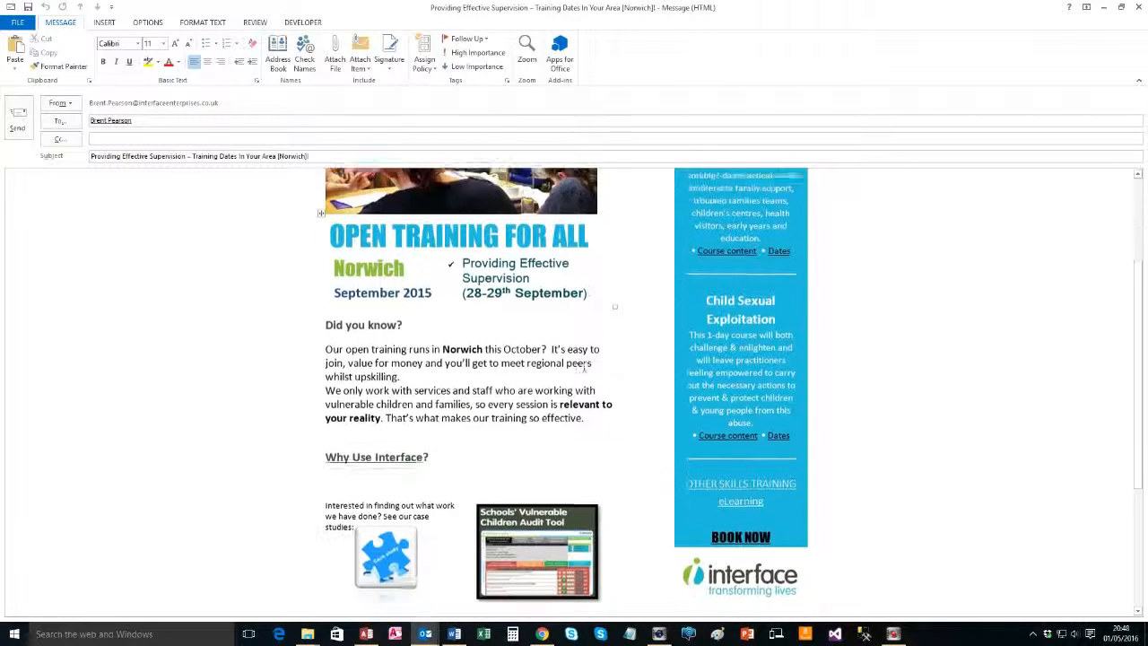
pyautogui.scroll(5, 584, 367)
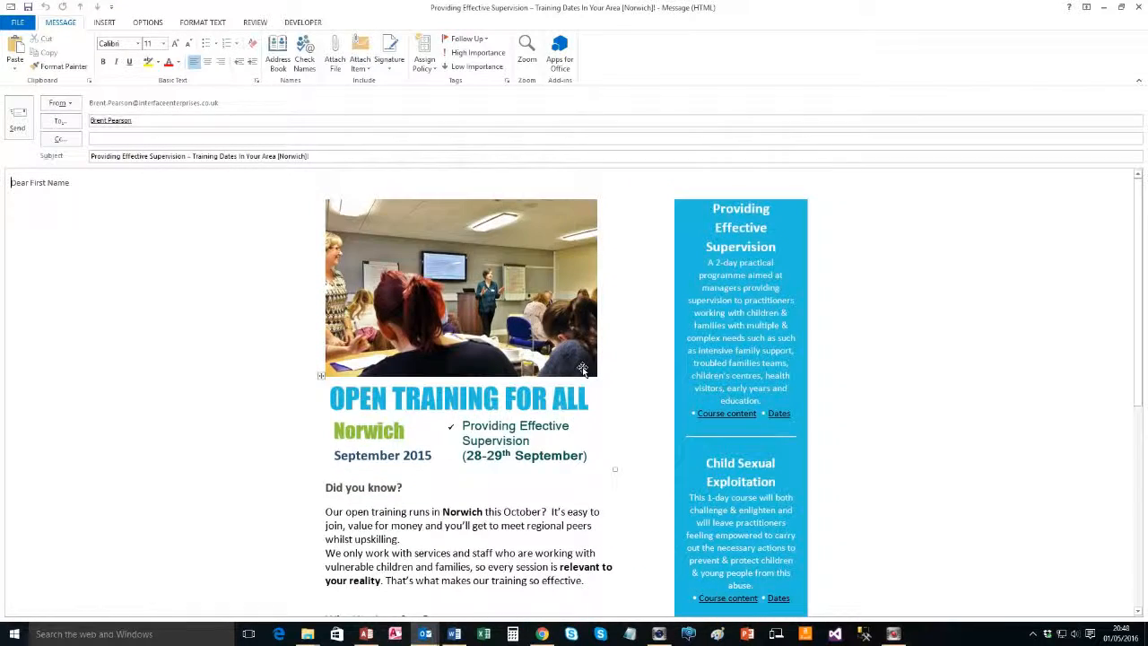
pyautogui.scroll(-2, 583, 367)
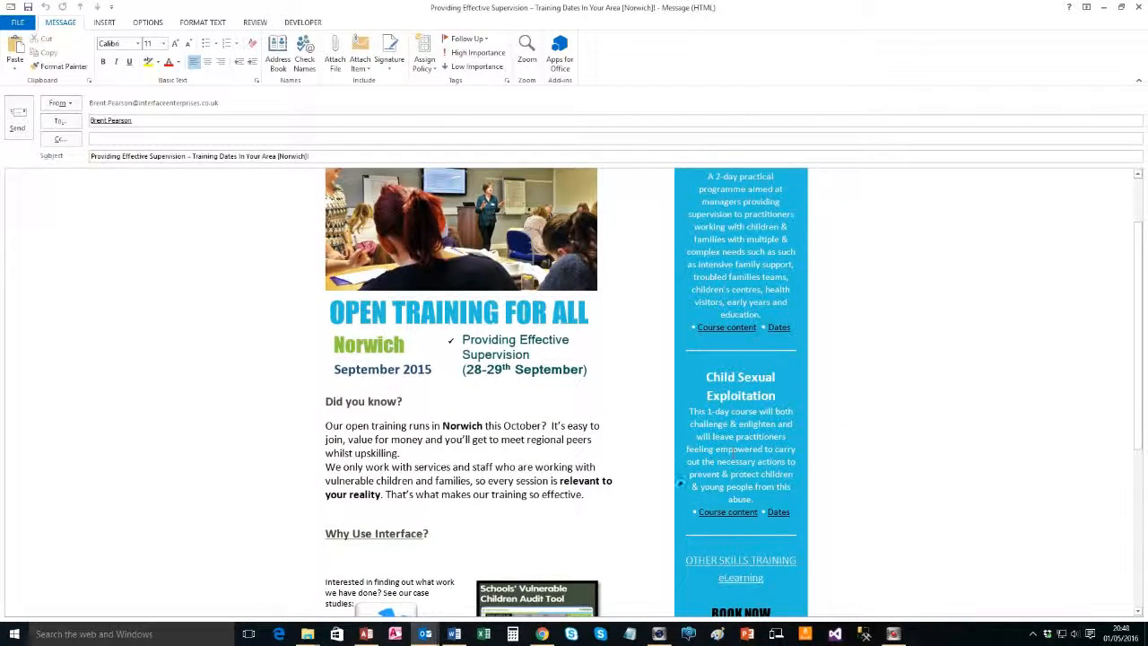
pyautogui.scroll(-4, 501, 449)
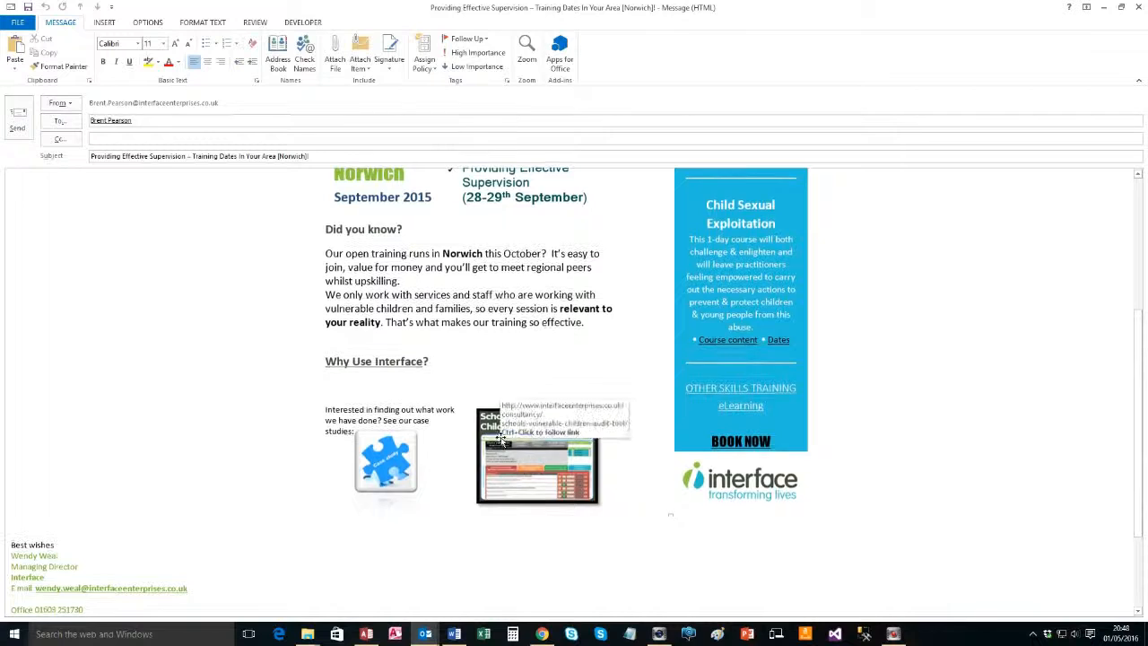
pyautogui.scroll(5, 627, 311)
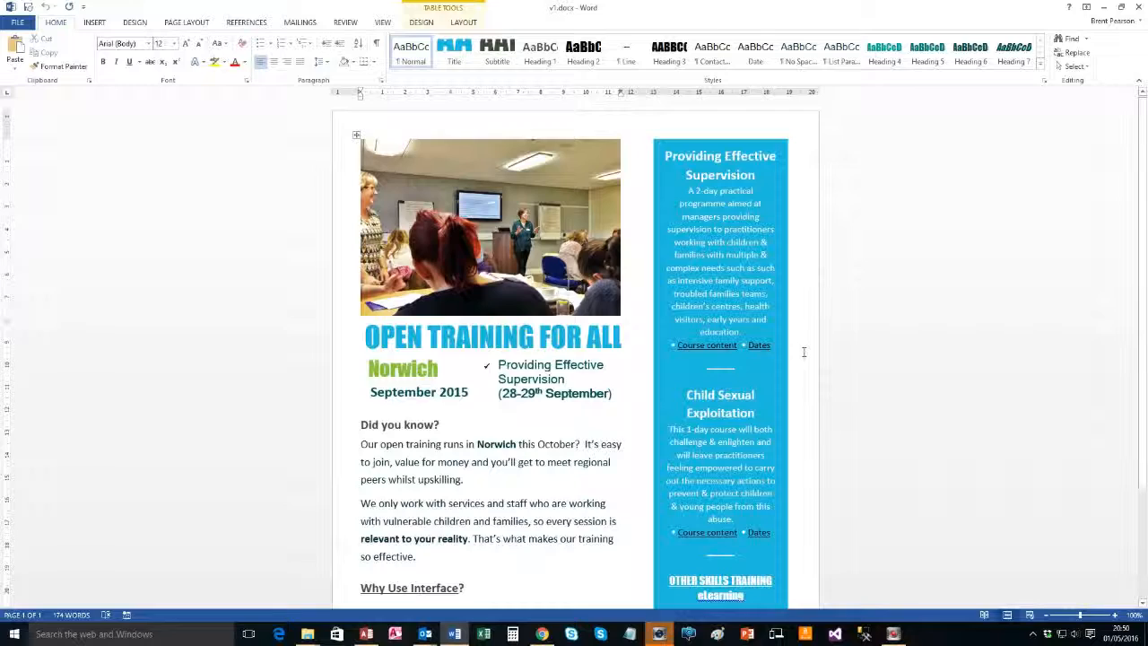
# Replace 'FOR ALL' in the flyer heading with '(TEST)'
pyautogui.scroll(-3, 804, 352)
pyautogui.scroll(3, 804, 351)
pyautogui.scroll(-2, 489, 278)
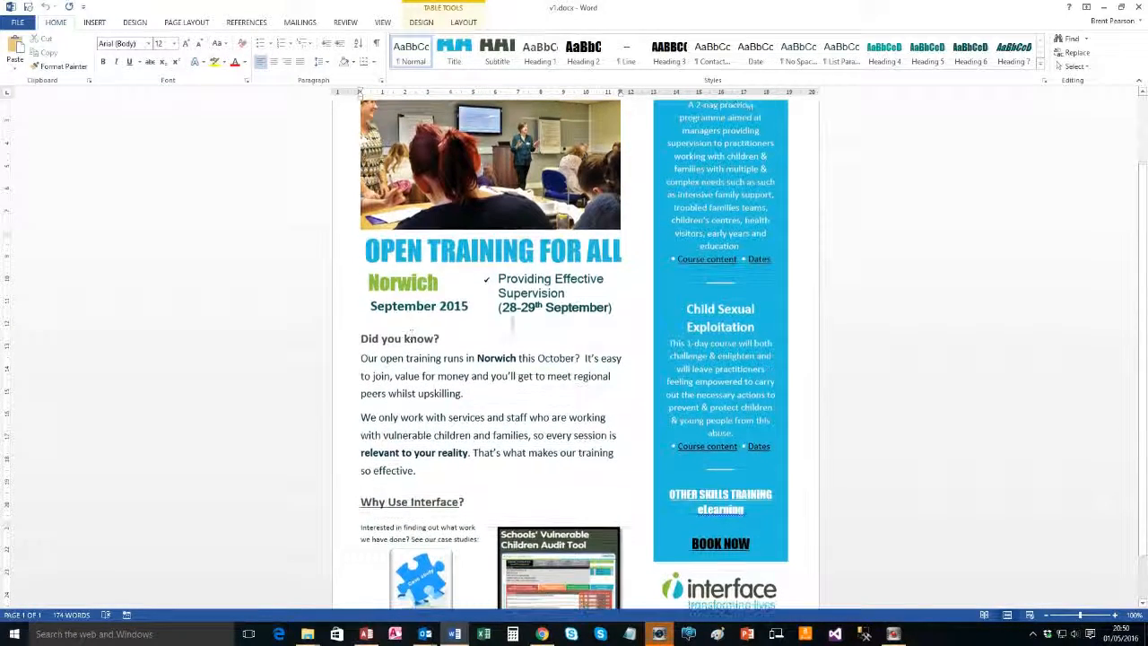
pyautogui.click(438, 283)
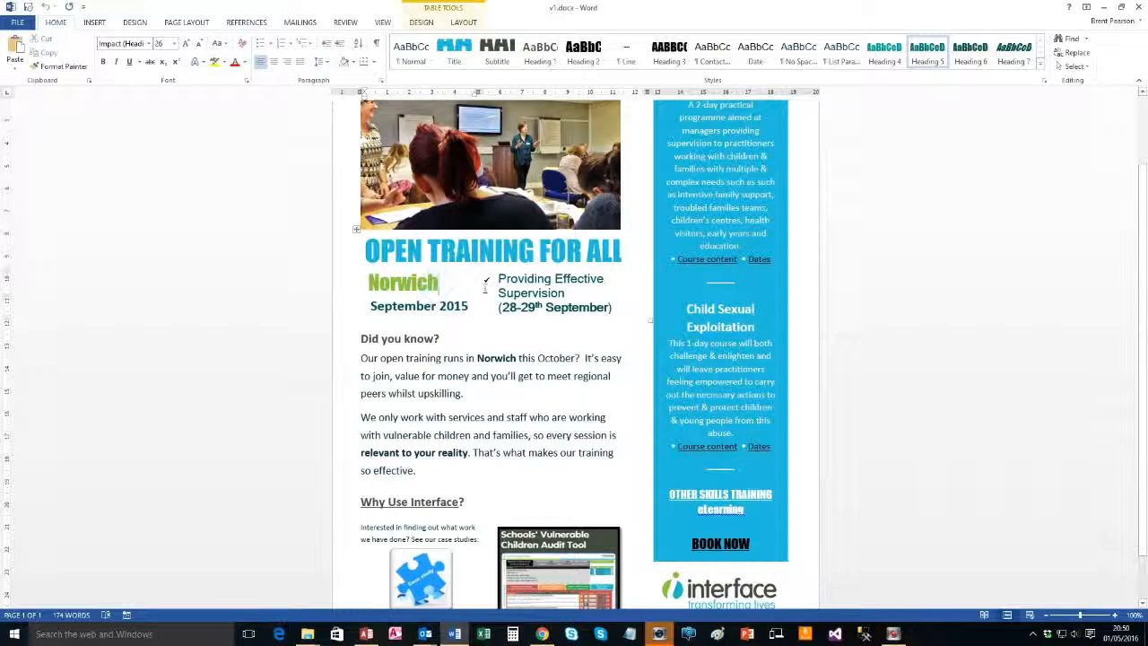
pyautogui.hotkey('ctrl', 'z')
pyautogui.write('(TEST')
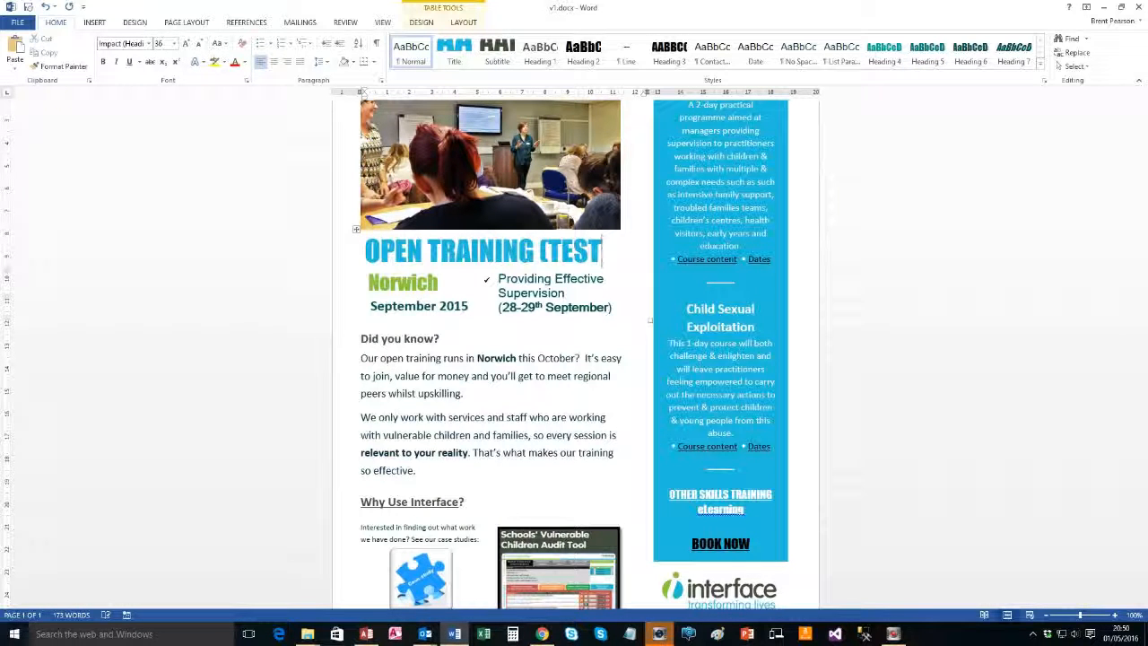
pyautogui.write(')')
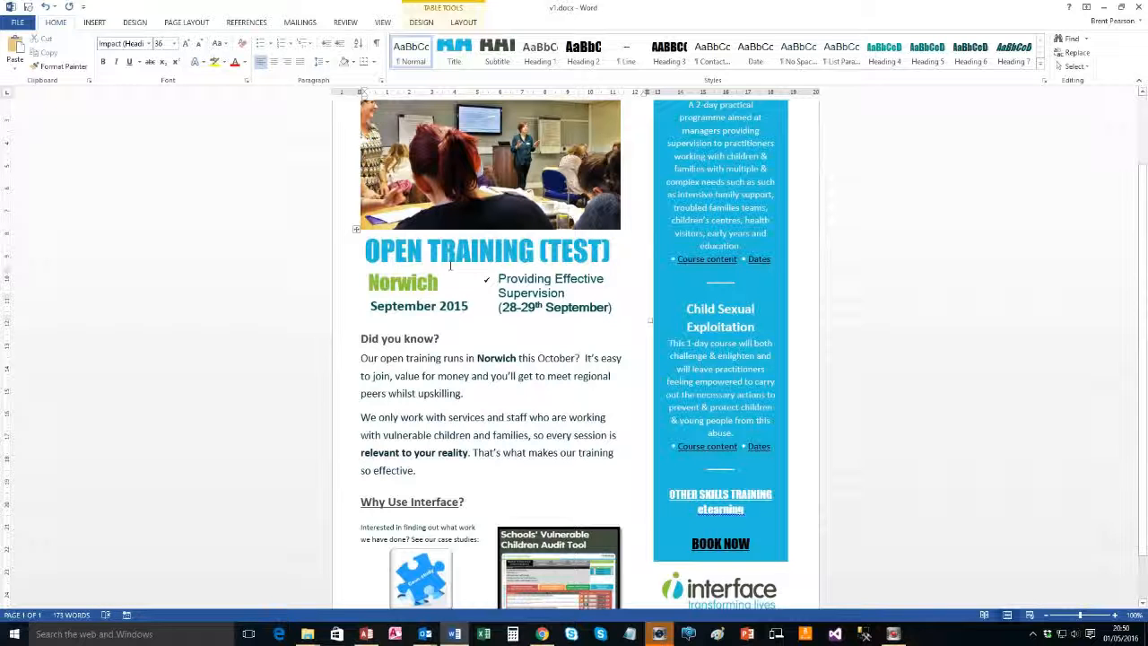
pyautogui.scroll(2, 470, 366)
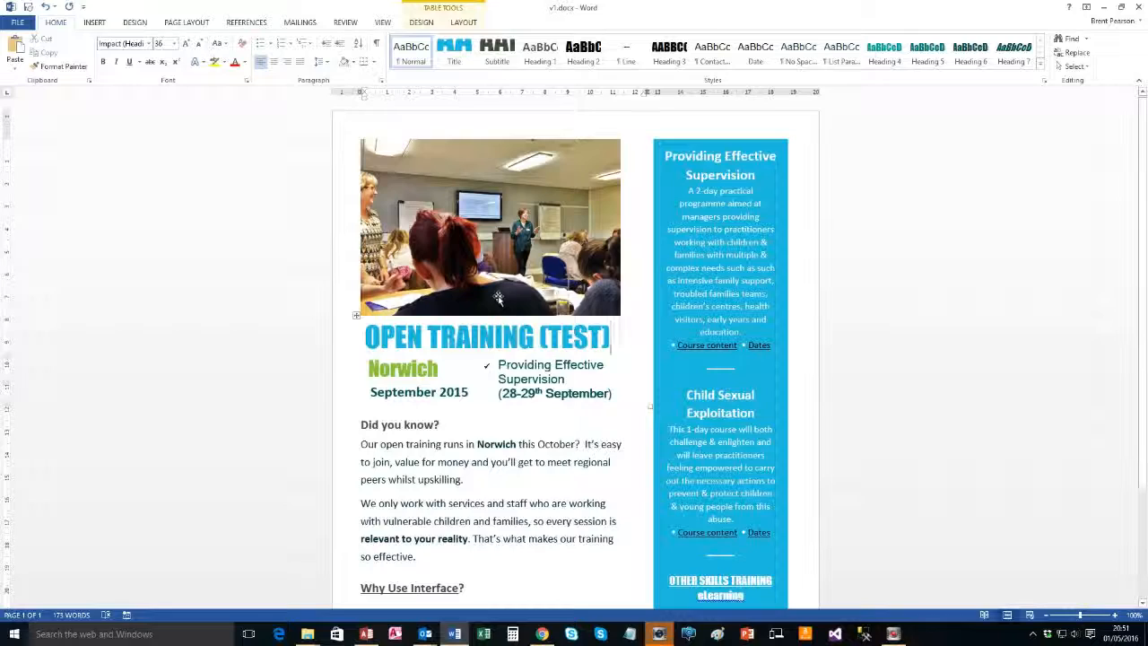
# Select the sidebar cell and then the whole document, review the flyer, and clear the selection
pyautogui.press('Tab')
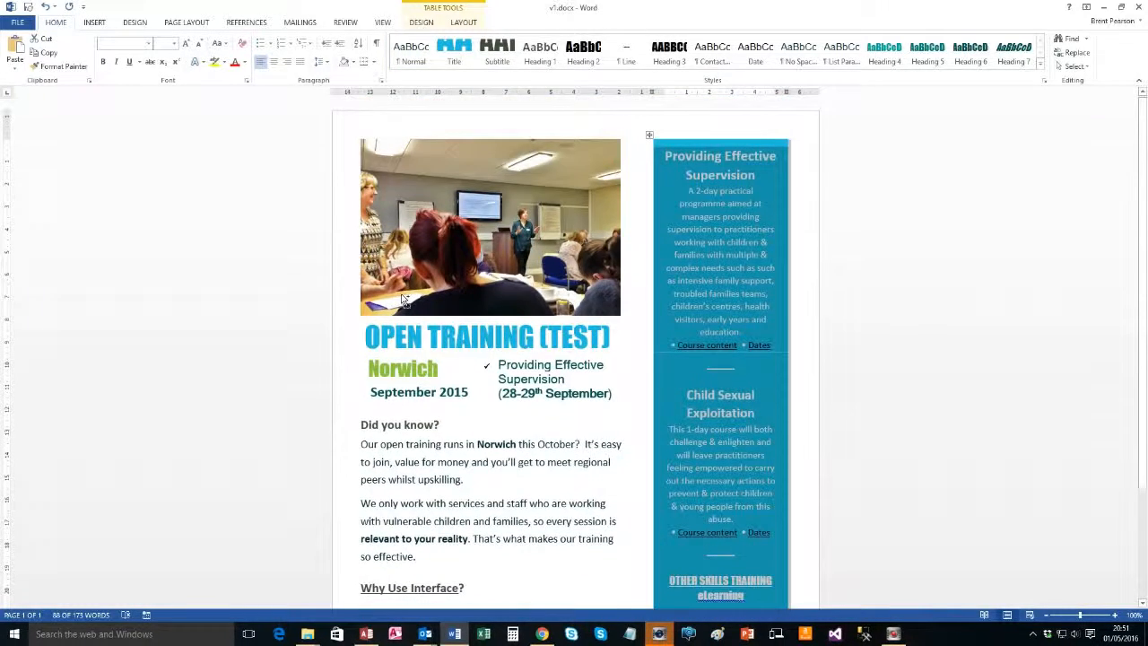
pyautogui.hotkey('ctrl', 'a')
pyautogui.scroll(-2, 403, 299)
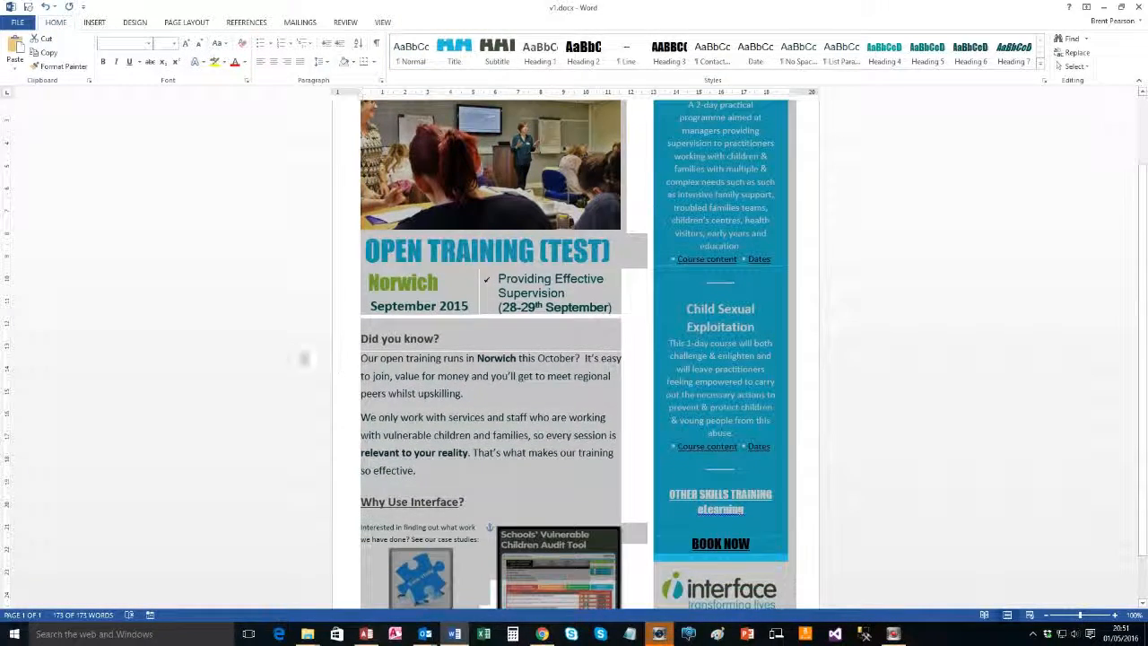
pyautogui.scroll(-2, 256, 364)
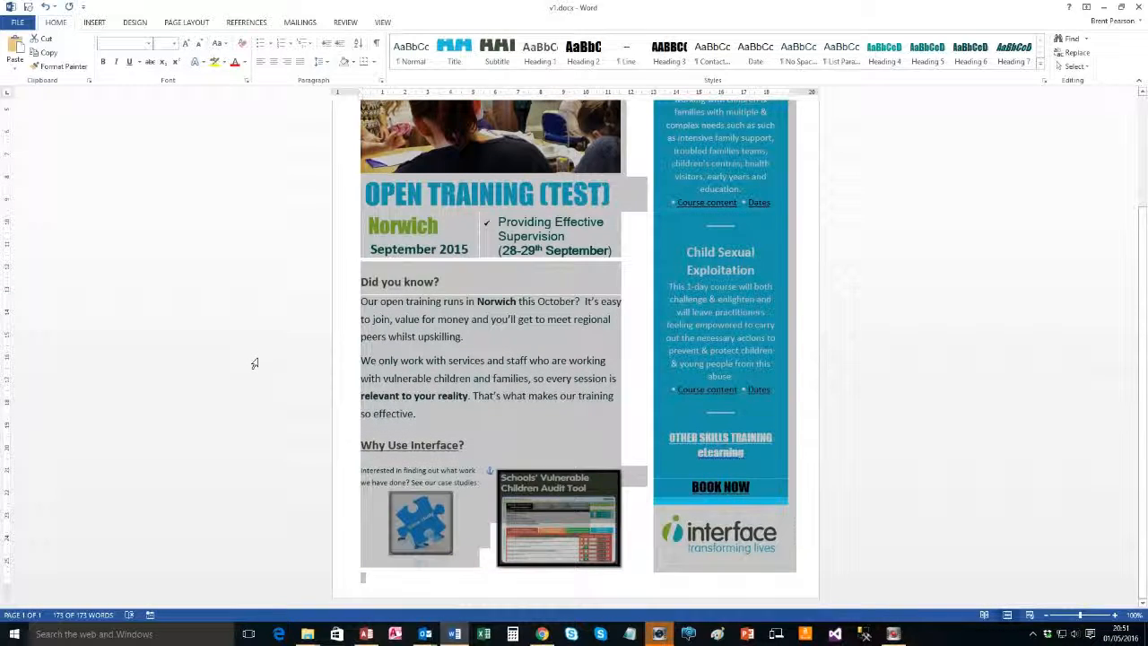
pyautogui.scroll(2, 254, 363)
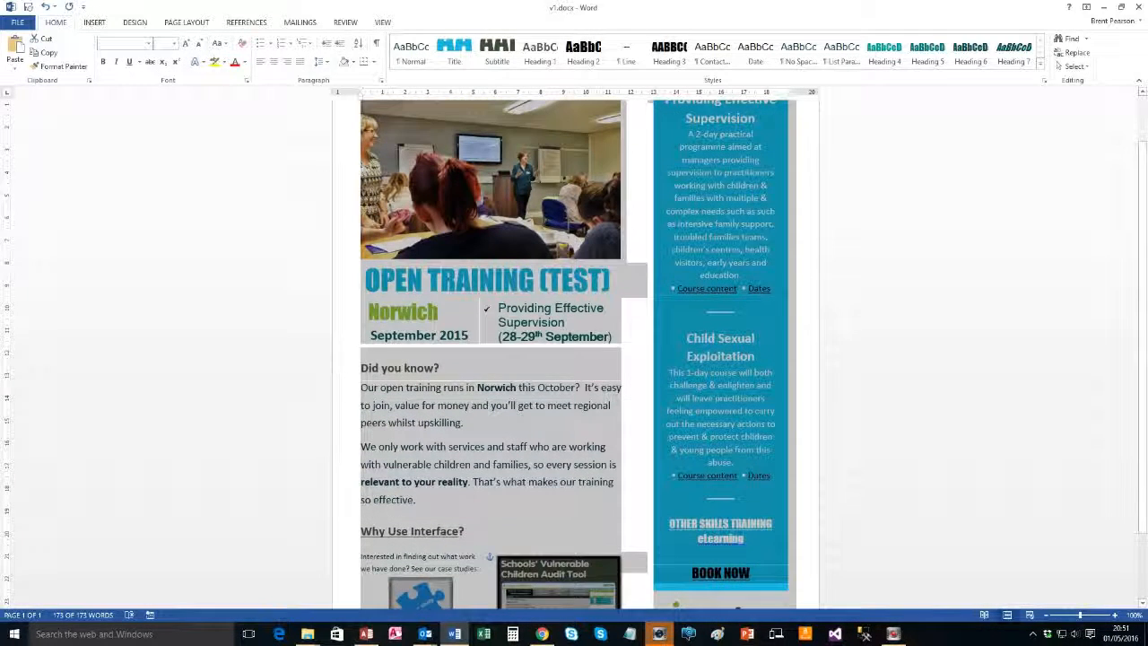
pyautogui.scroll(1, 374, 538)
pyautogui.scroll(1, 377, 541)
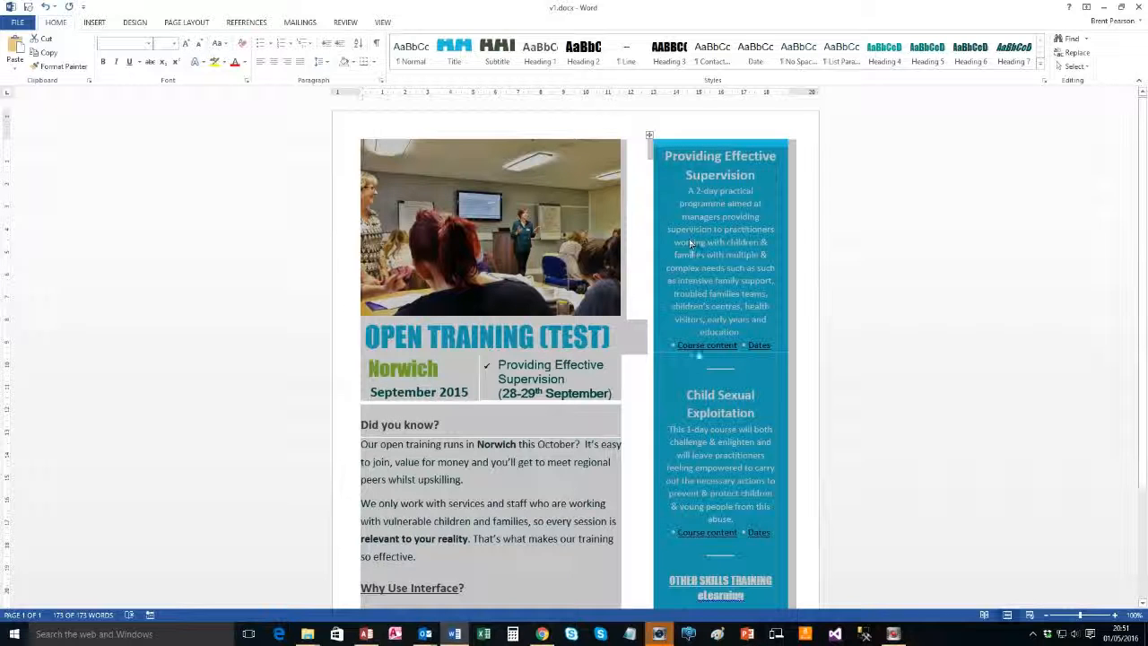
pyautogui.scroll(-2, 693, 355)
pyautogui.scroll(-1, 688, 359)
pyautogui.click(641, 320)
pyautogui.scroll(3, 632, 323)
# Swap the classroom photo for Interface Training (7).JPG from Dropbox Consultancy images, sized 7.67 × 11.55 cm
pyautogui.click(412, 212)
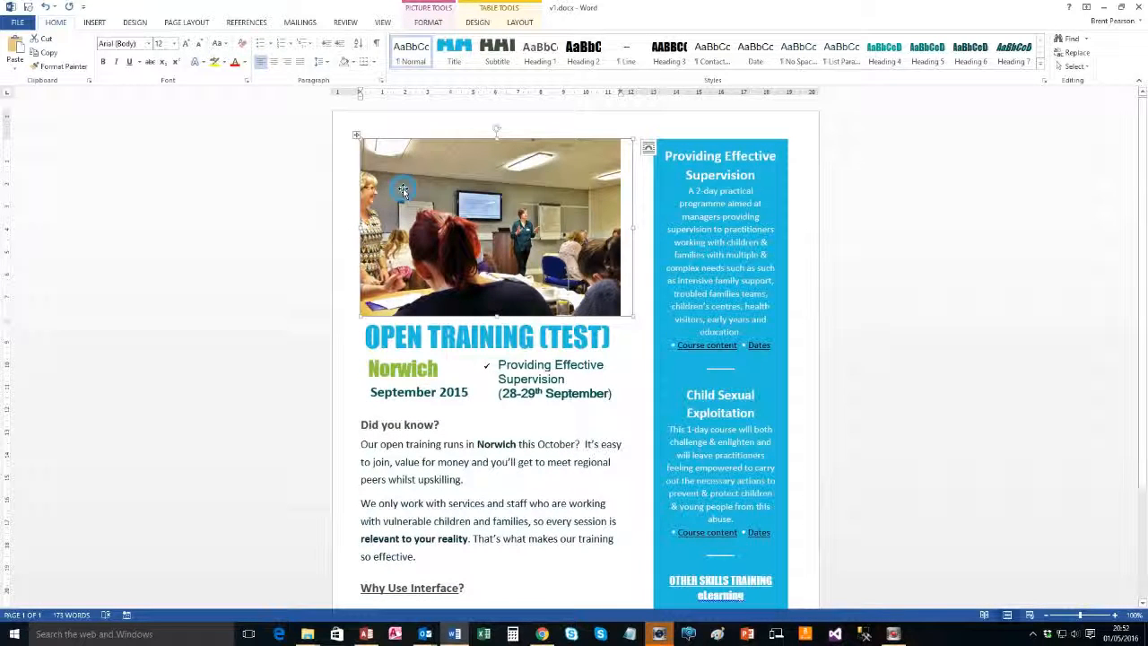
pyautogui.press('Delete')
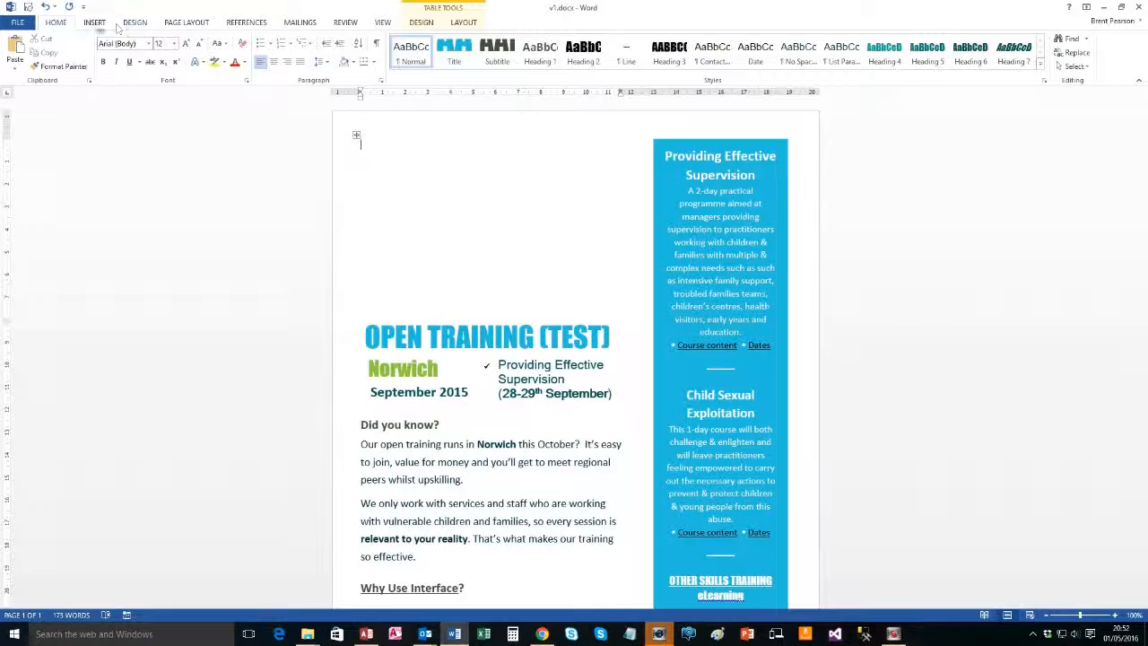
pyautogui.click(94, 24)
pyautogui.click(127, 50)
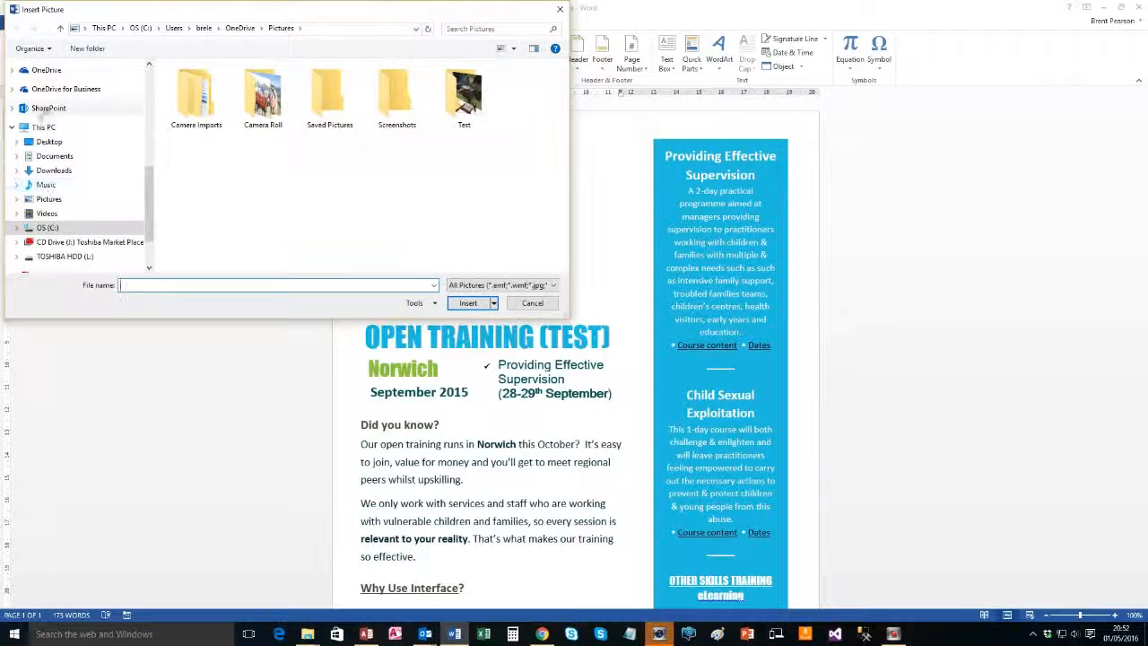
pyautogui.click(149, 87)
pyautogui.click(52, 81)
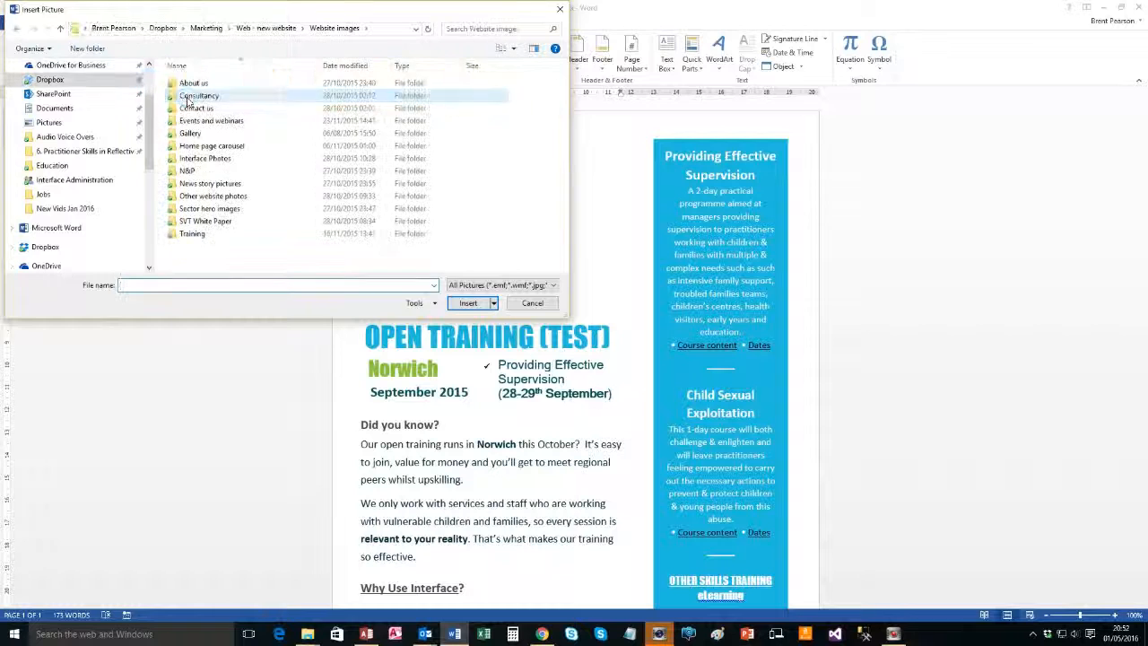
pyautogui.doubleClick(187, 98)
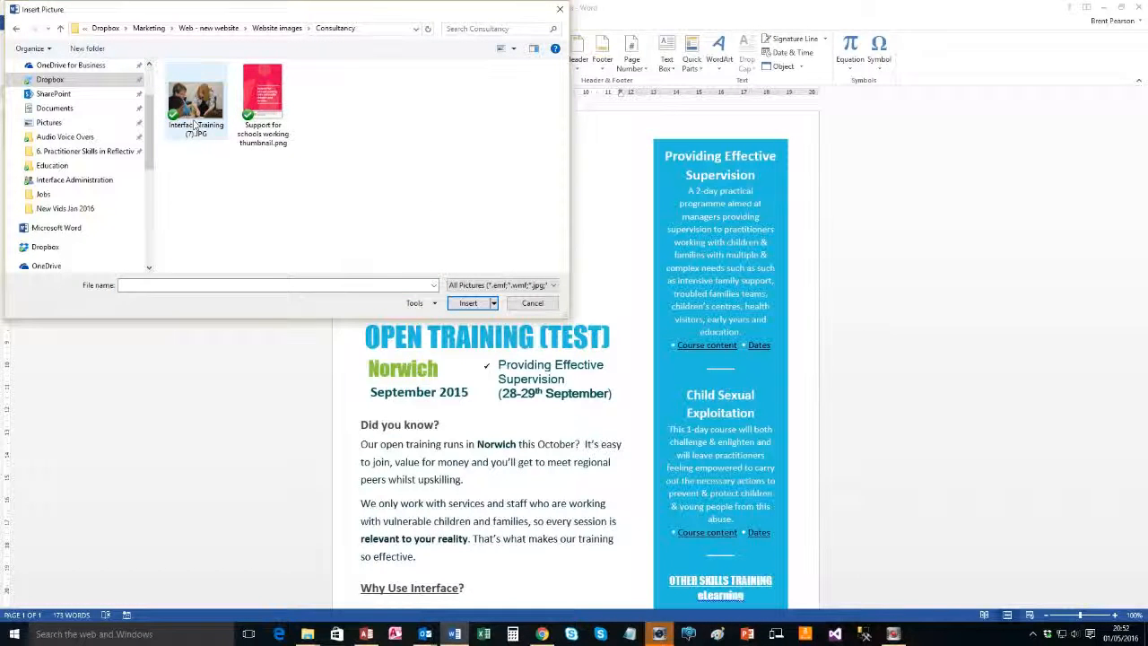
pyautogui.click(193, 125)
pyautogui.click(468, 303)
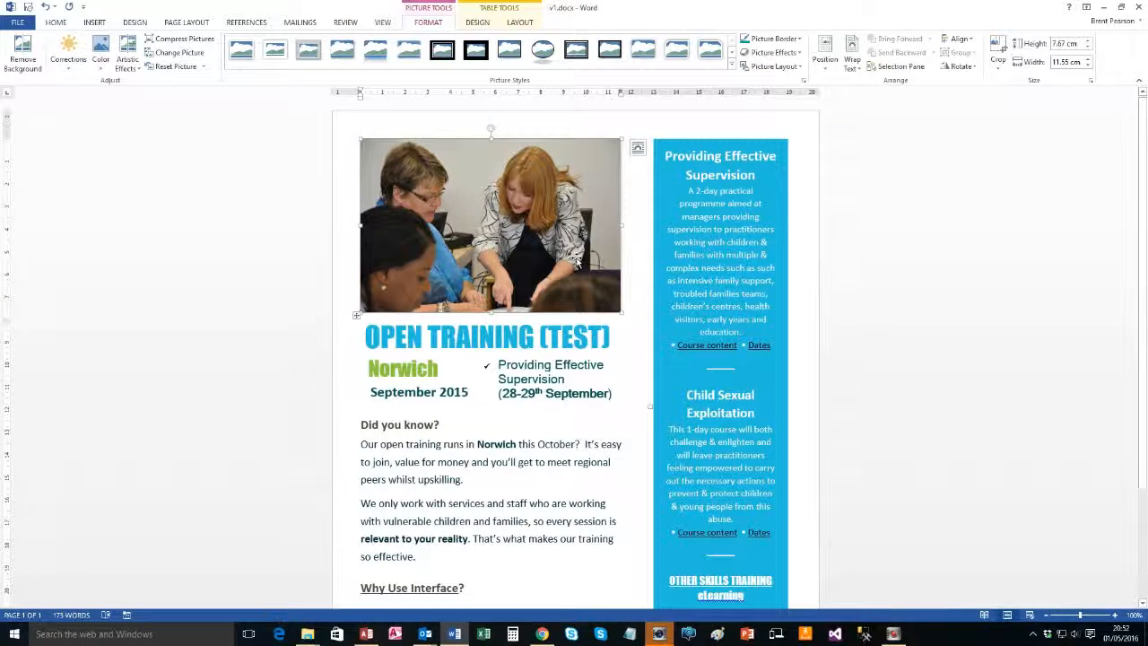
pyautogui.moveTo(621, 315); pyautogui.dragTo(644, 327)
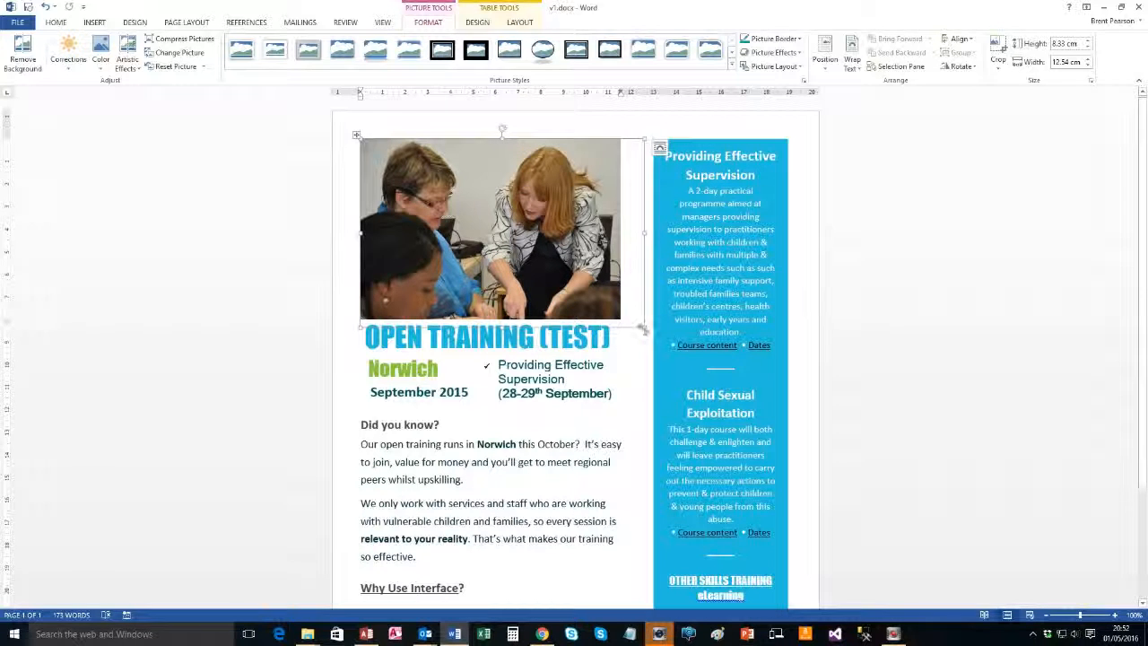
pyautogui.moveTo(636, 318); pyautogui.dragTo(613, 305)
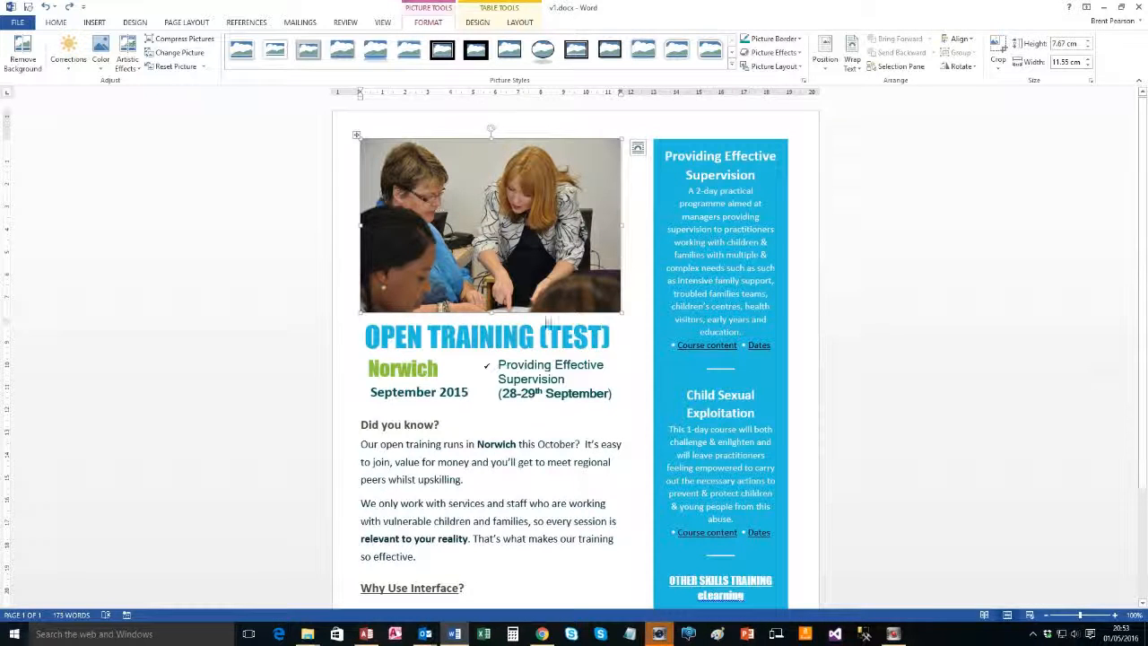
# Replace the date line's 'September 2015' with 'Test Date'
pyautogui.scroll(-3, 543, 316)
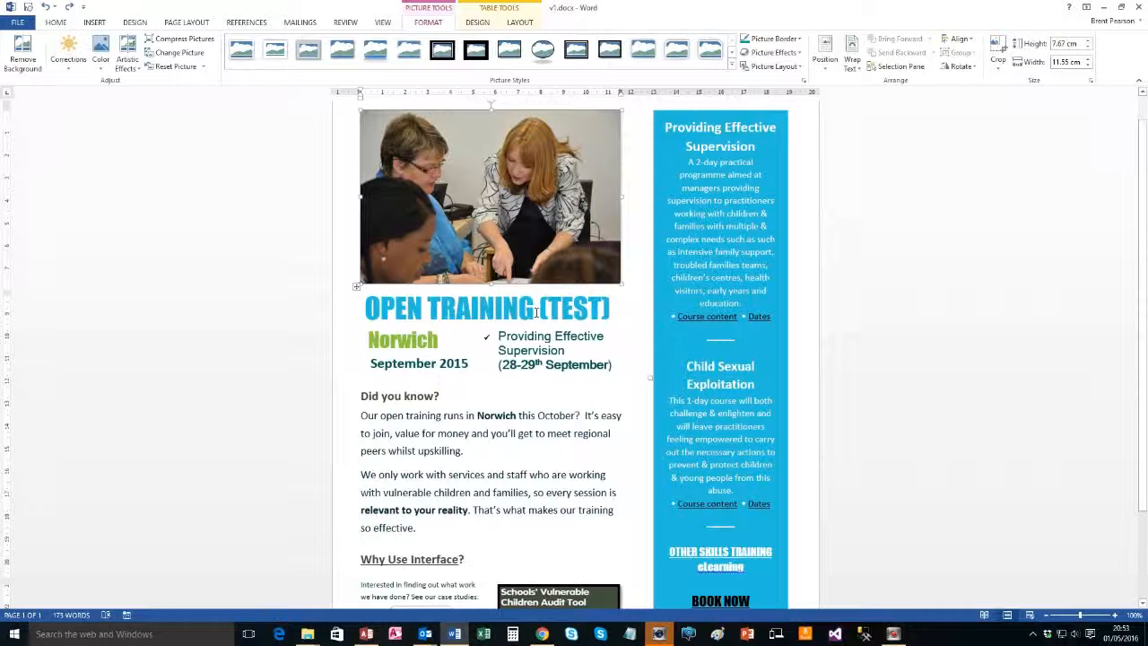
pyautogui.scroll(3, 525, 313)
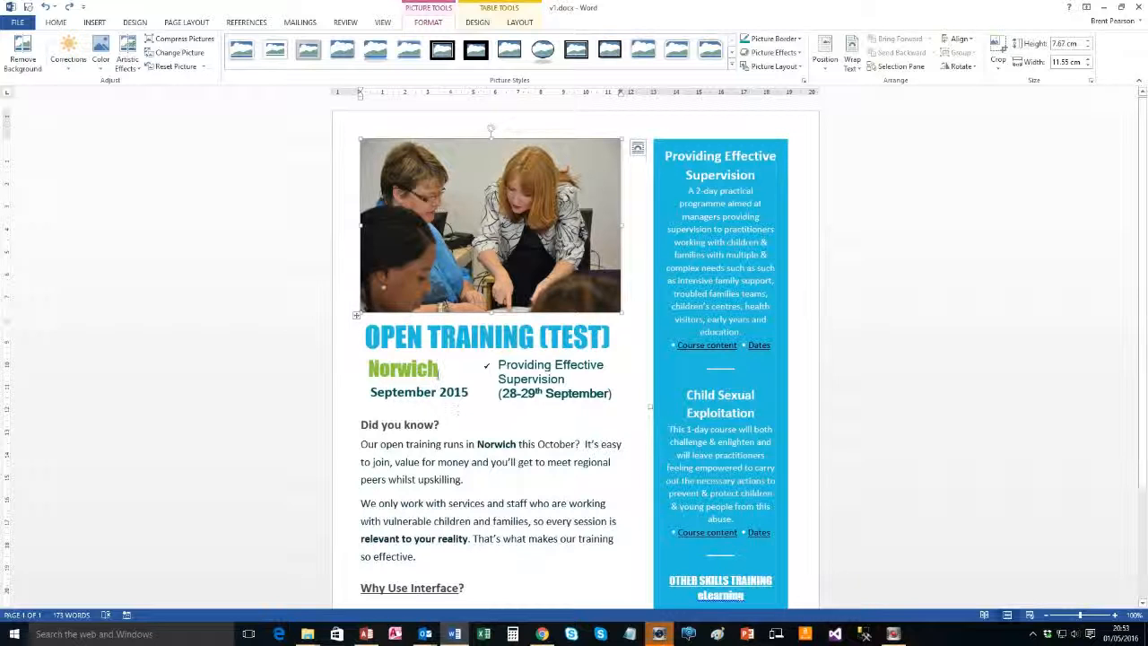
pyautogui.click(438, 370)
pyautogui.moveTo(469, 392); pyautogui.dragTo(371, 392)
pyautogui.write('Test Date')
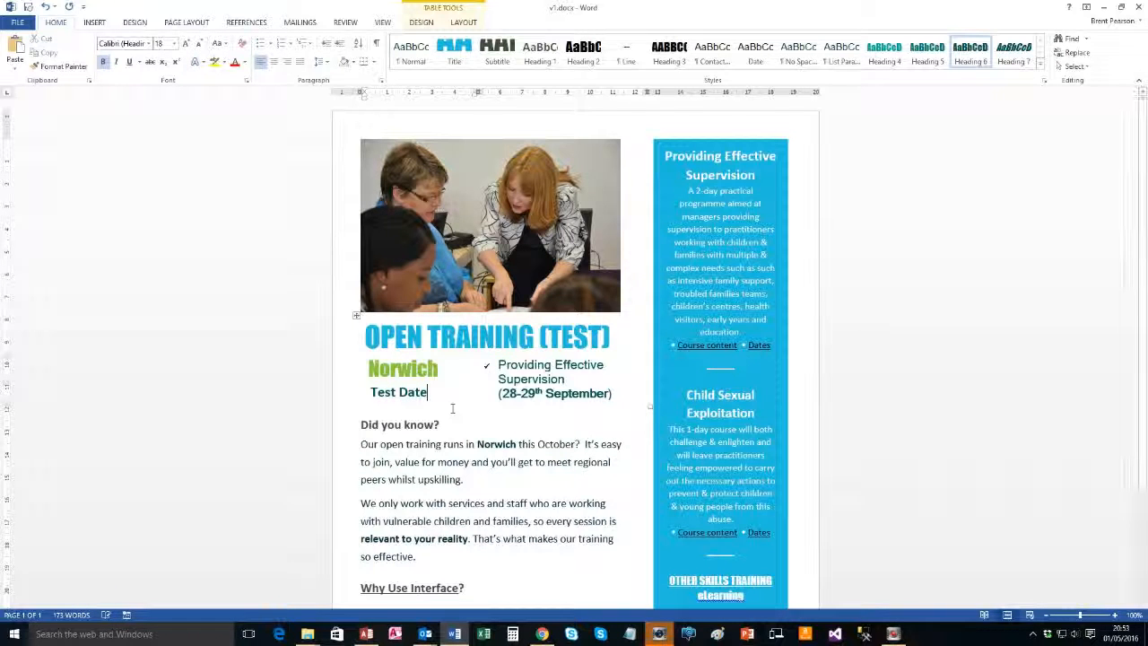
# Replace the bracketed course dates after the course title with 'test'
pyautogui.click(487, 365)
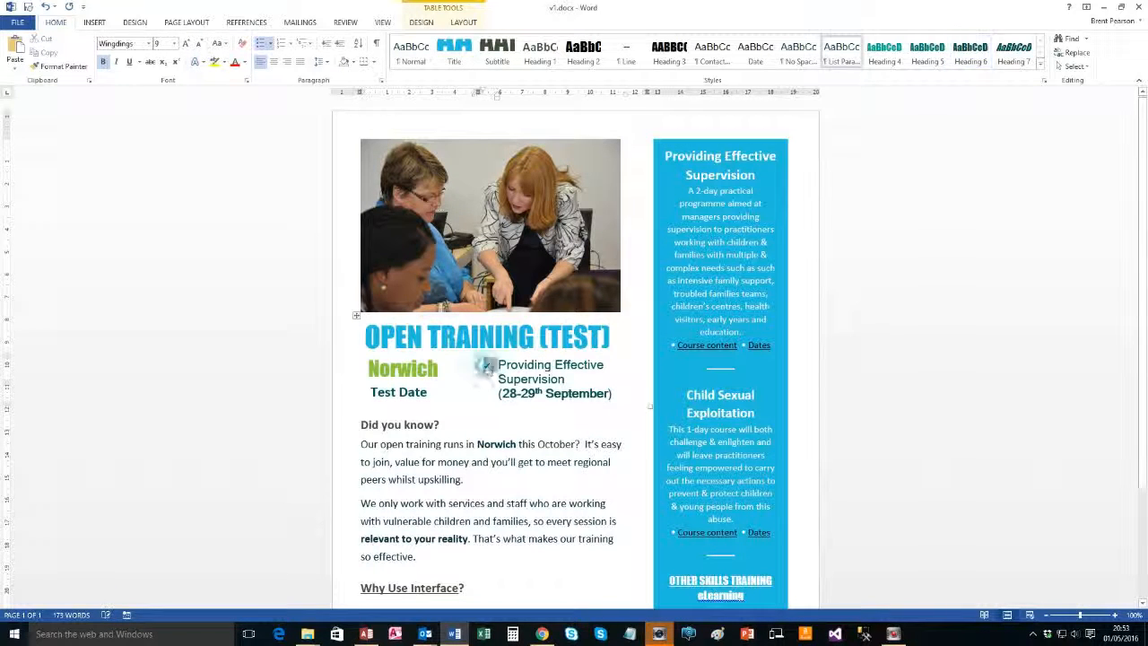
pyautogui.click(500, 366)
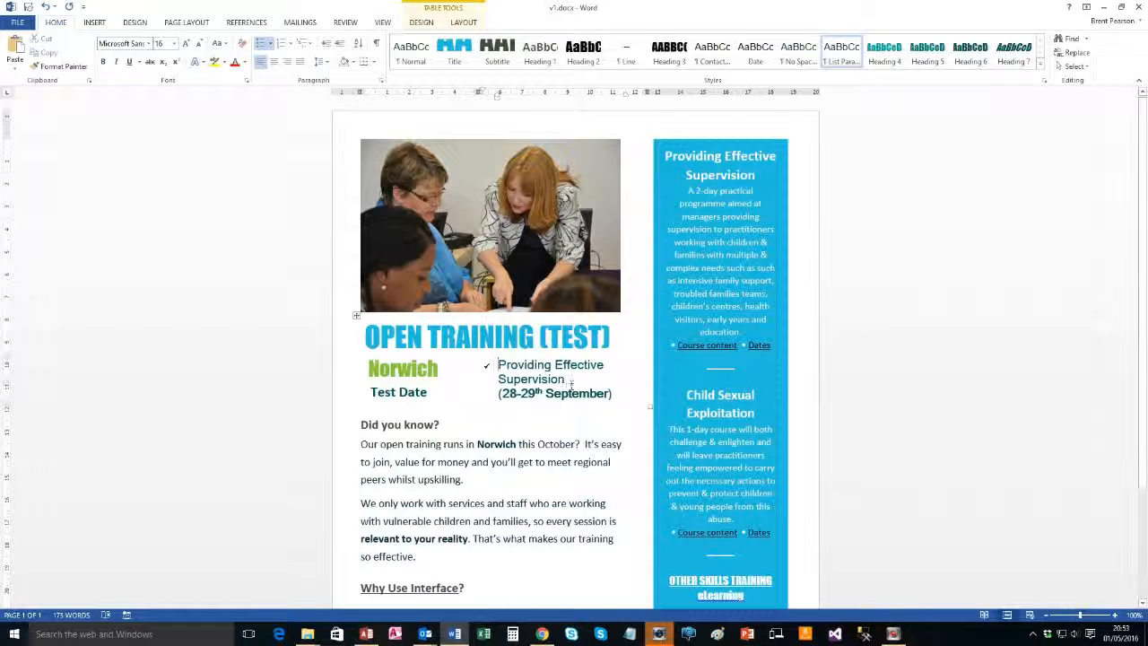
pyautogui.moveTo(616, 395); pyautogui.dragTo(514, 409)
pyautogui.write('test')
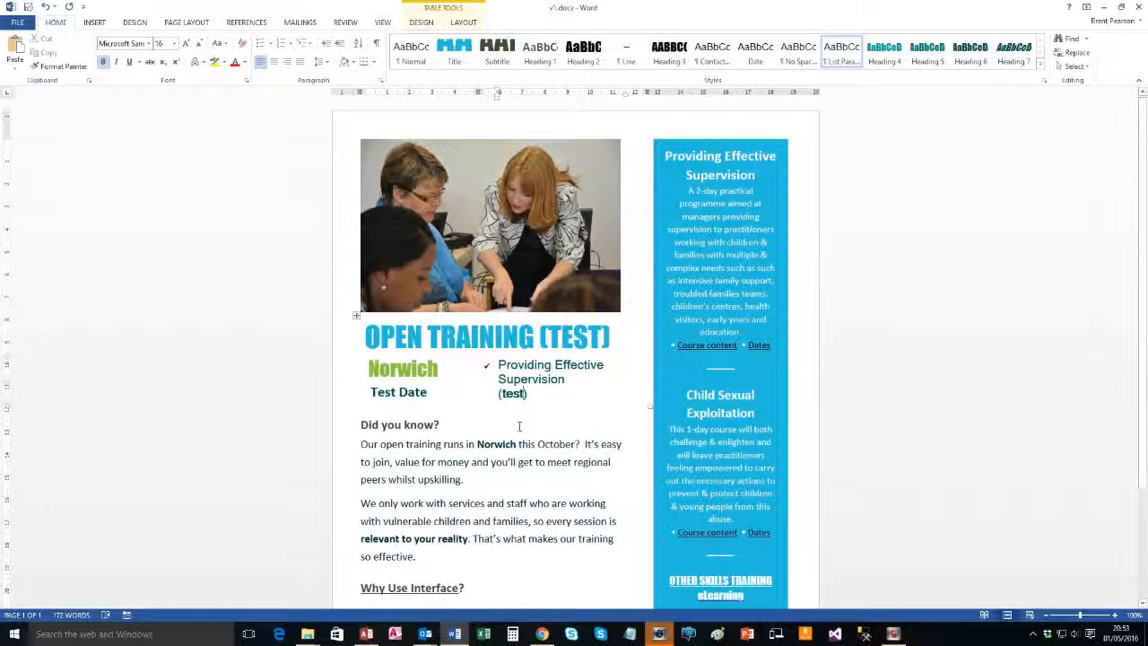
pyautogui.moveTo(540, 411); pyautogui.dragTo(498, 366)
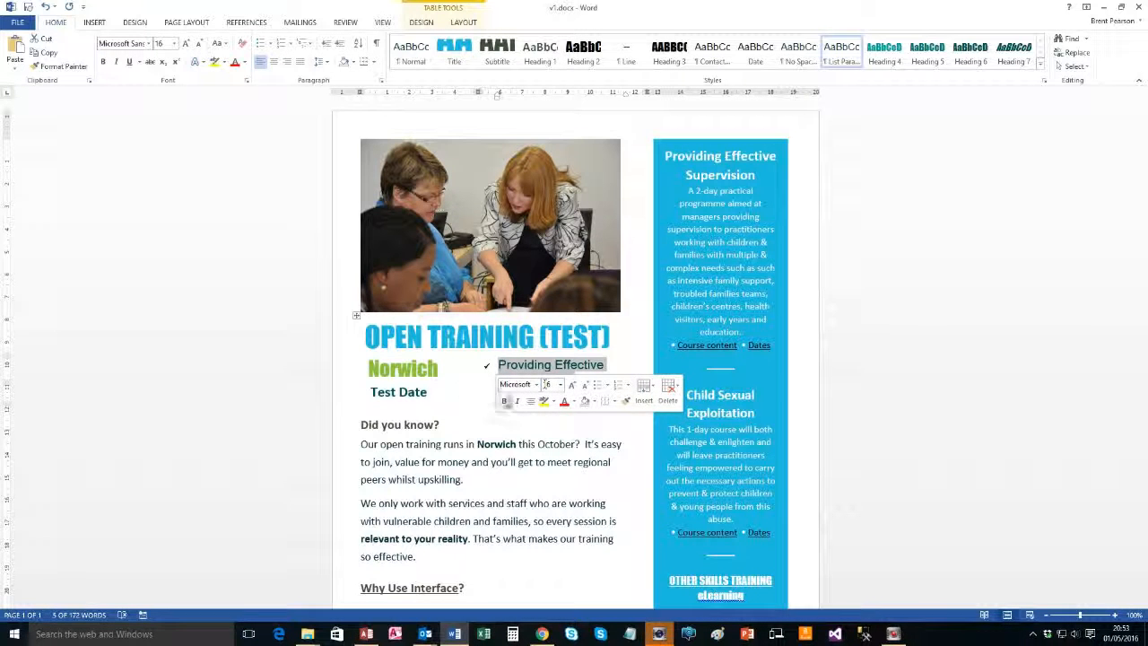
pyautogui.click(450, 392)
pyautogui.moveTo(541, 398); pyautogui.dragTo(502, 367)
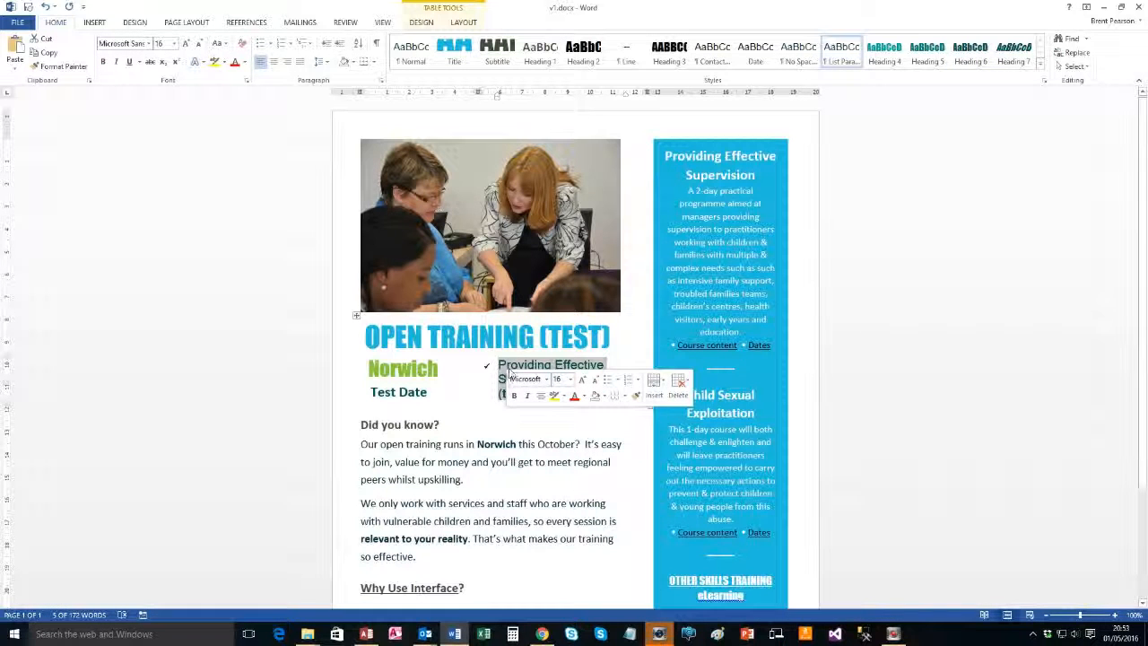
pyautogui.click(435, 394)
# Colour the whole 'Did you know?' heading, including its question mark, red
pyautogui.scroll(-2, 434, 394)
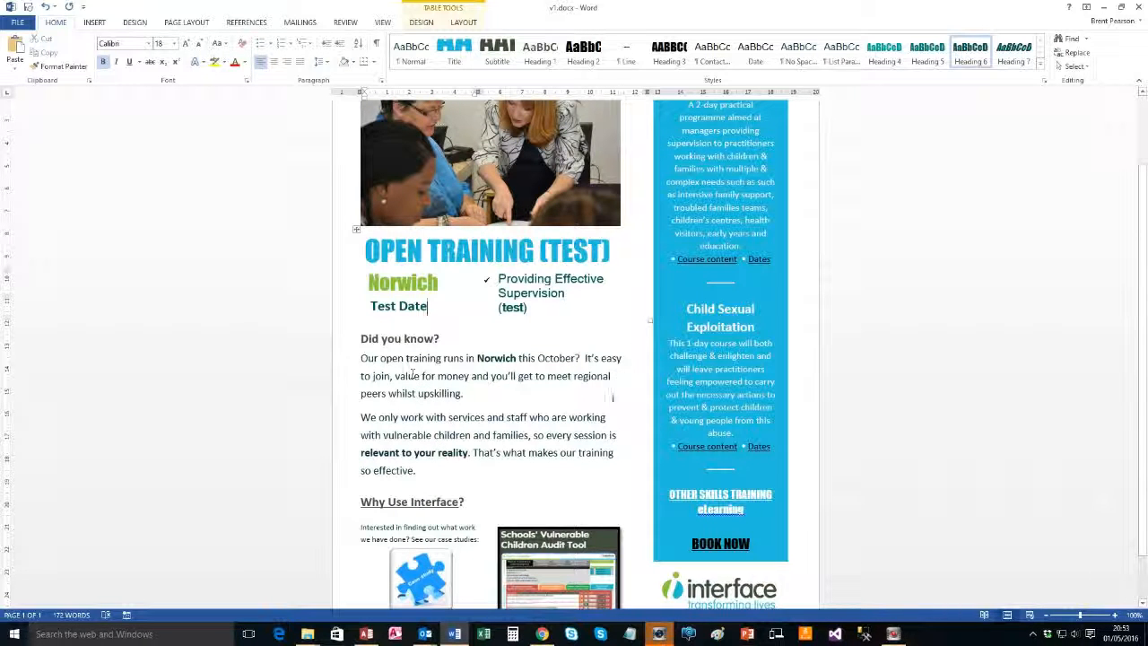
pyautogui.scroll(2, 608, 397)
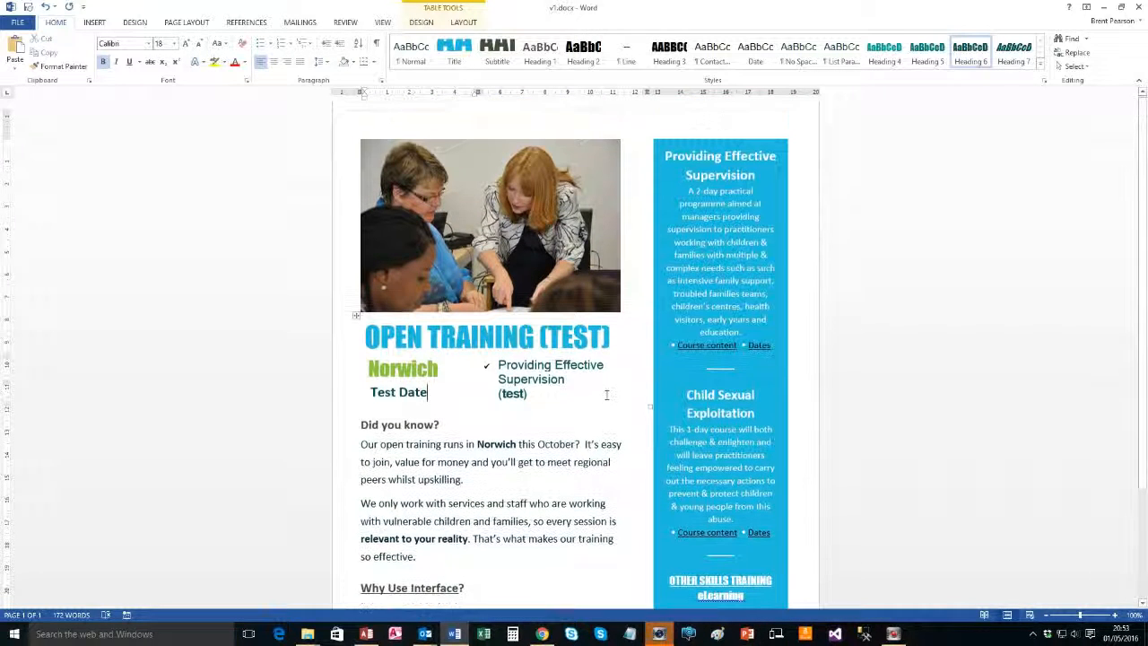
pyautogui.scroll(-1, 604, 392)
pyautogui.scroll(-2, 603, 392)
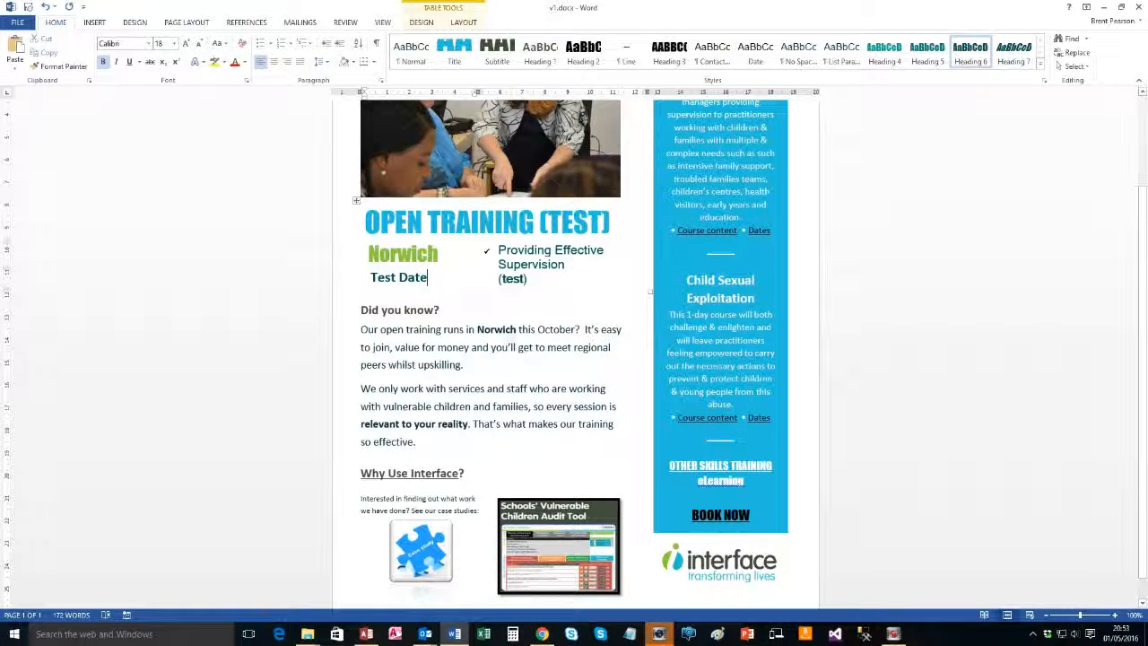
pyautogui.moveTo(440, 311); pyautogui.dragTo(365, 310)
pyautogui.click(438, 311)
pyautogui.doubleClick(439, 310)
pyautogui.click(501, 291)
pyautogui.click(470, 341)
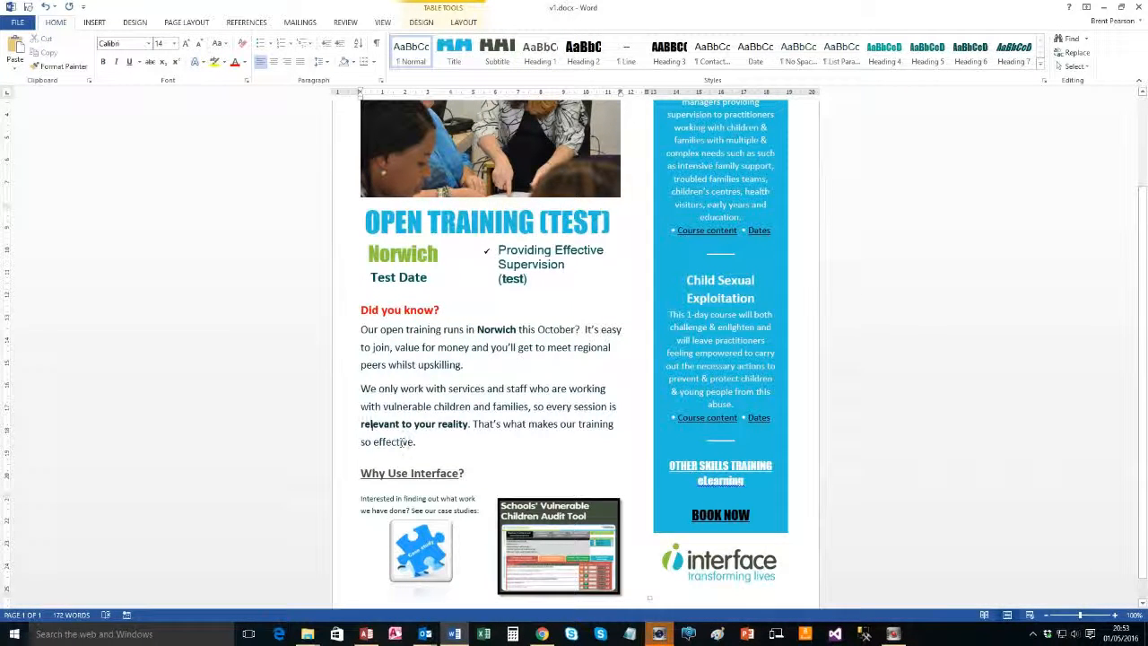
pyautogui.scroll(-1, 372, 421)
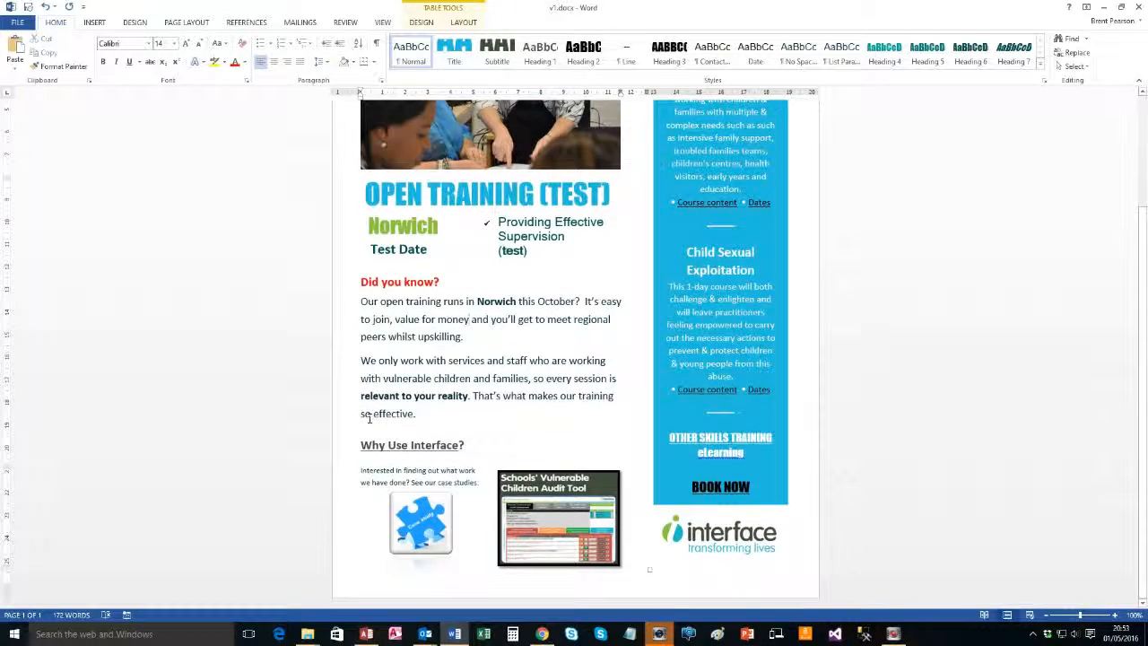
pyautogui.scroll(4, 363, 417)
pyautogui.scroll(-1, 362, 417)
pyautogui.scroll(1, 362, 417)
# Add ' (Test)' after 'Supervision' in the blue panel heading and select the word Test
pyautogui.scroll(-1, 362, 417)
pyautogui.scroll(1, 362, 417)
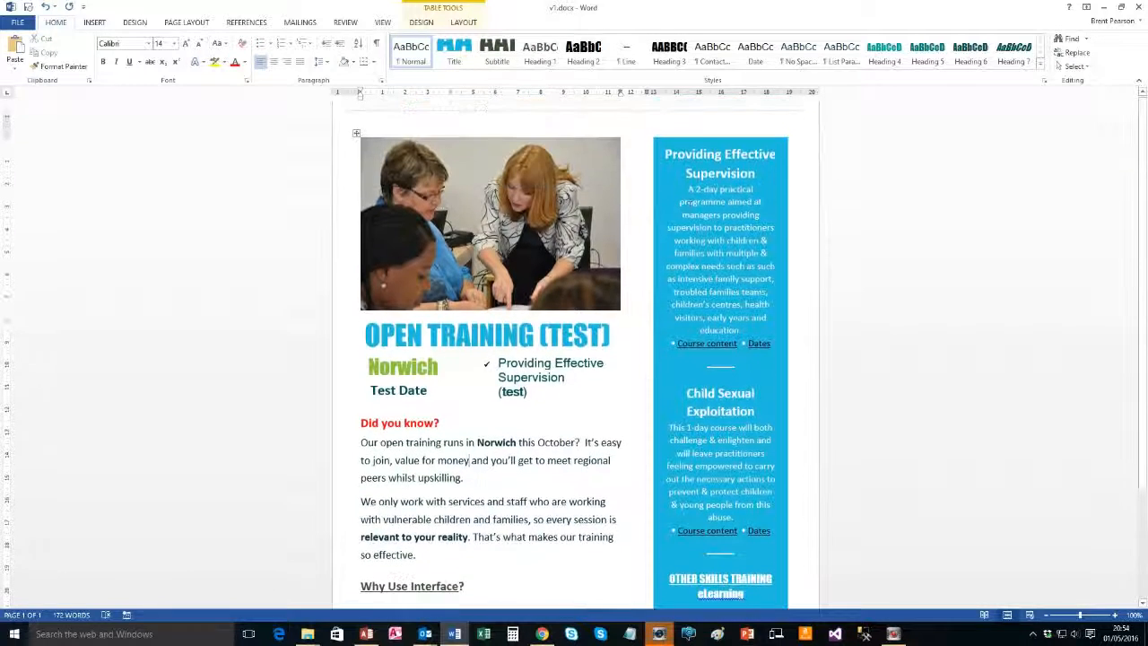
pyautogui.click(754, 175)
pyautogui.write('(Tes')
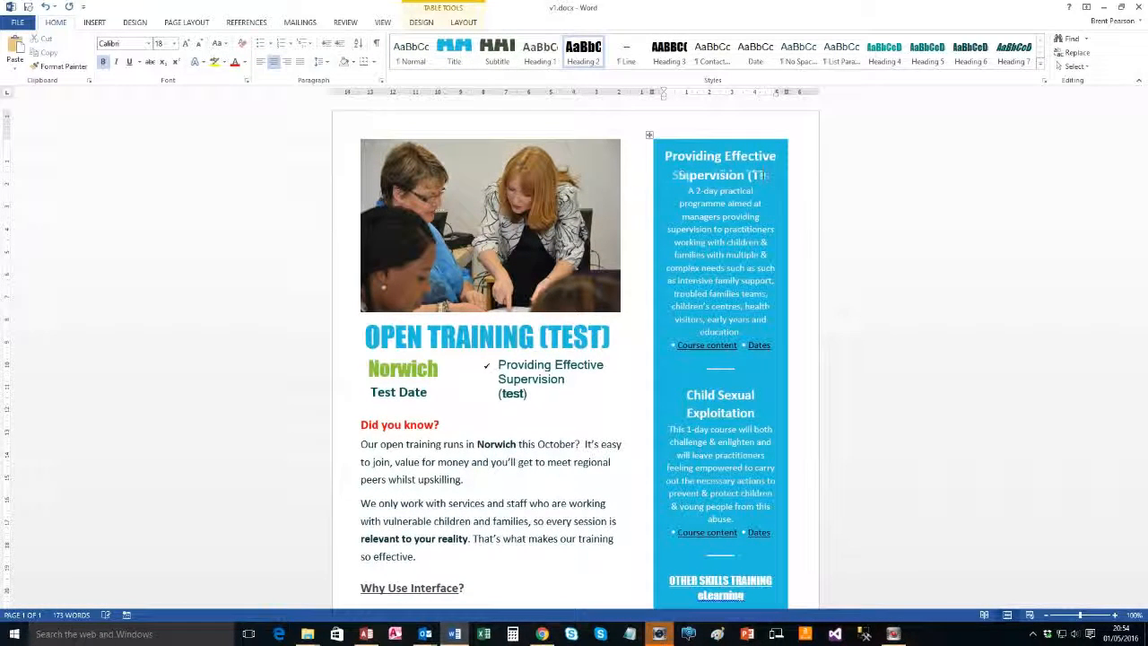
pyautogui.hotkey('shift', 'Left')
pyautogui.hotkey('shift', 'Left')
pyautogui.hotkey('shift', 'Left')
pyautogui.hotkey('shift', 'Left')
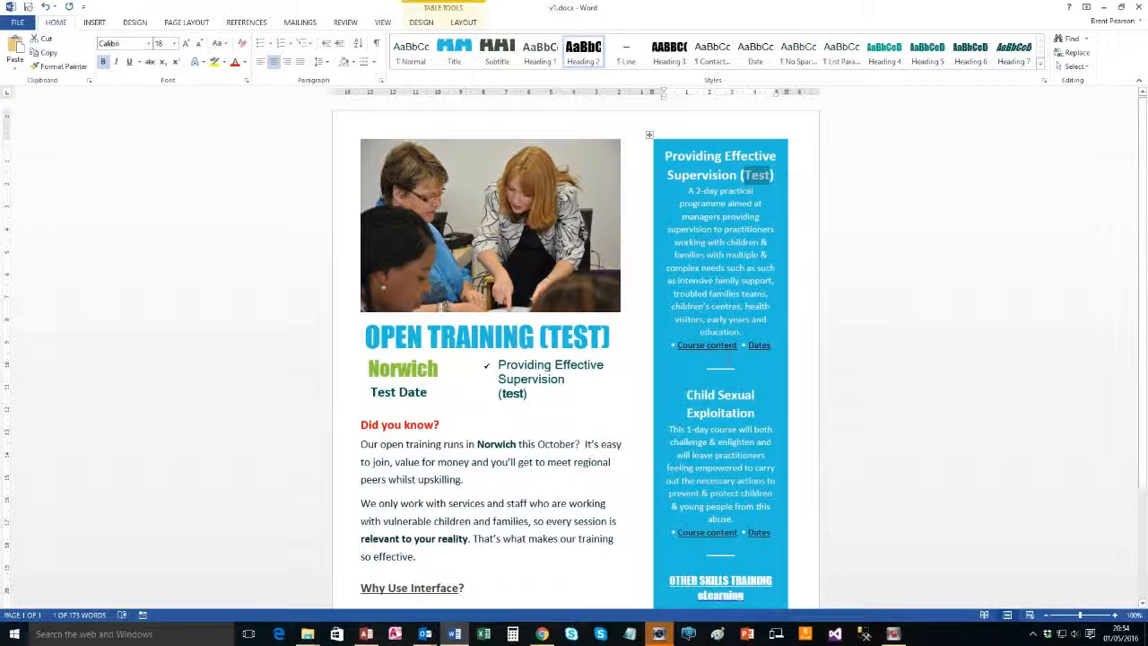
# Apply Norwich's dark text formatting to 'Test' with Format Painter
pyautogui.doubleClick(496, 444)
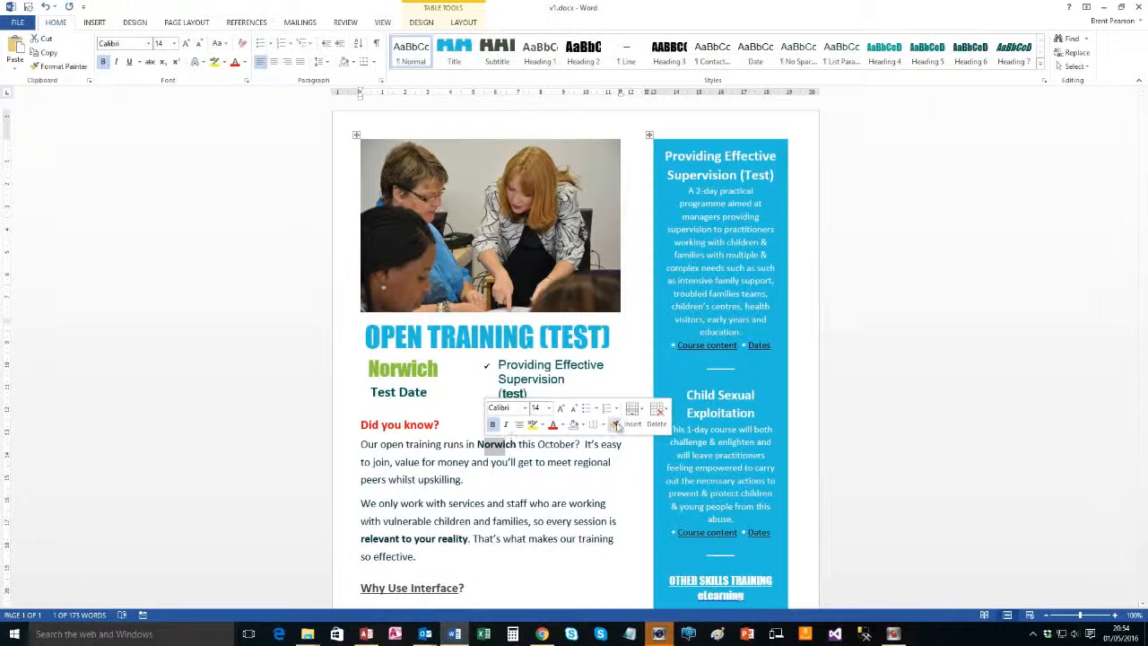
pyautogui.click(615, 425)
pyautogui.click(758, 175)
pyautogui.scroll(-1, 702, 298)
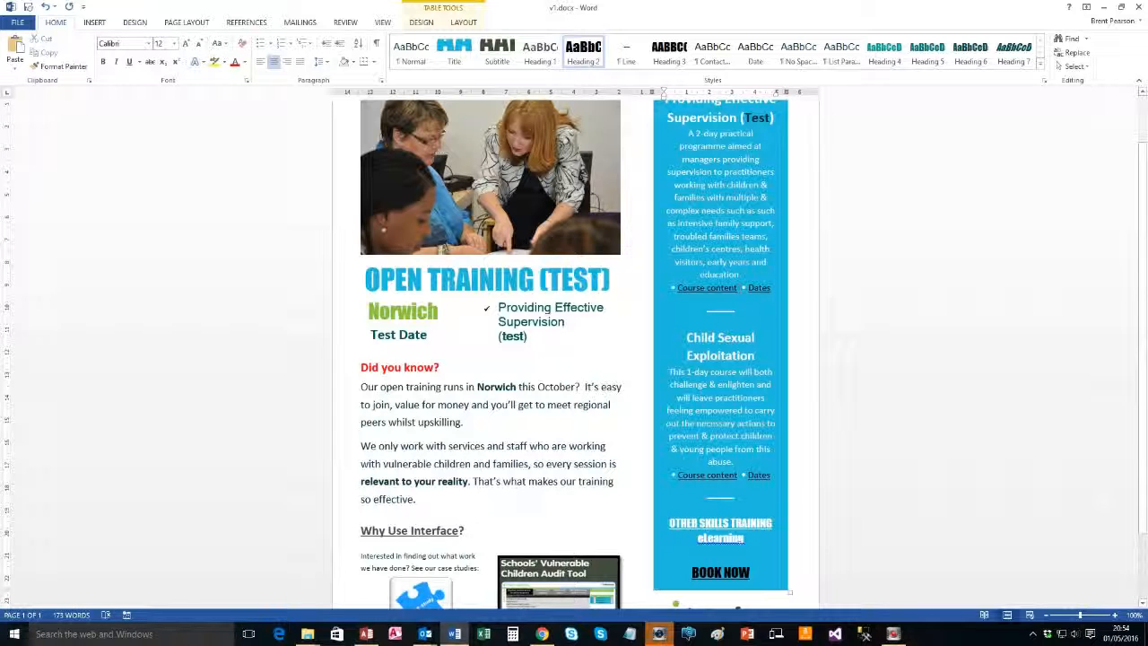
pyautogui.scroll(-2, 574, 359)
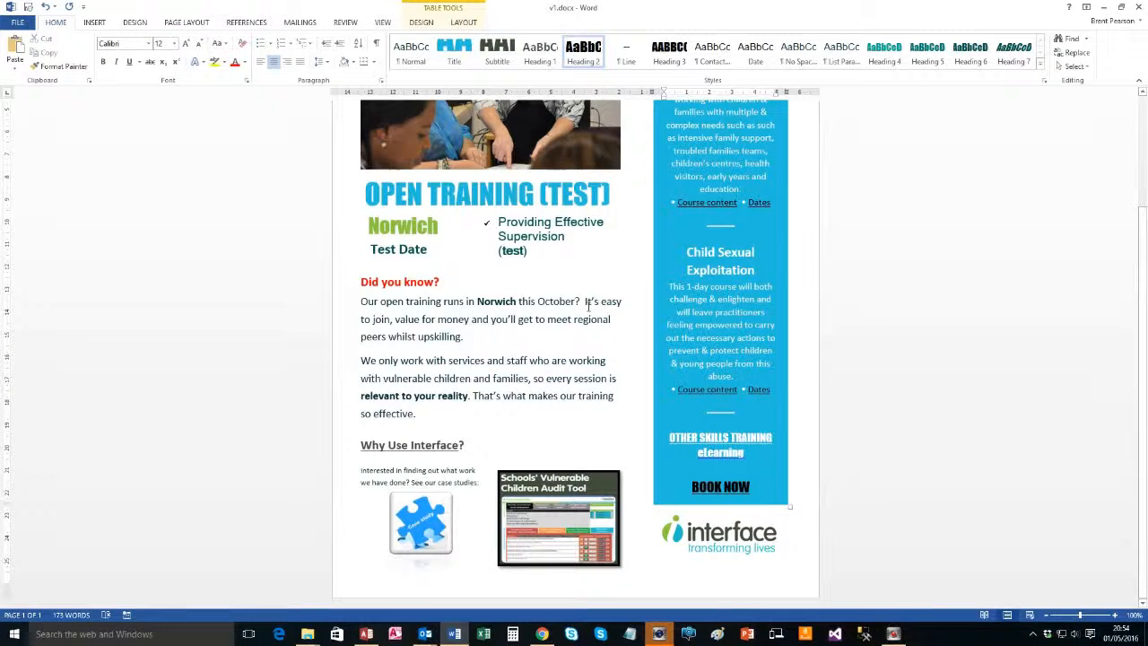
pyautogui.scroll(3, 587, 305)
pyautogui.scroll(-3, 549, 345)
# Colour the 'Why Use Interface?' heading red
pyautogui.doubleClick(462, 446)
pyautogui.moveTo(466, 445); pyautogui.dragTo(371, 445)
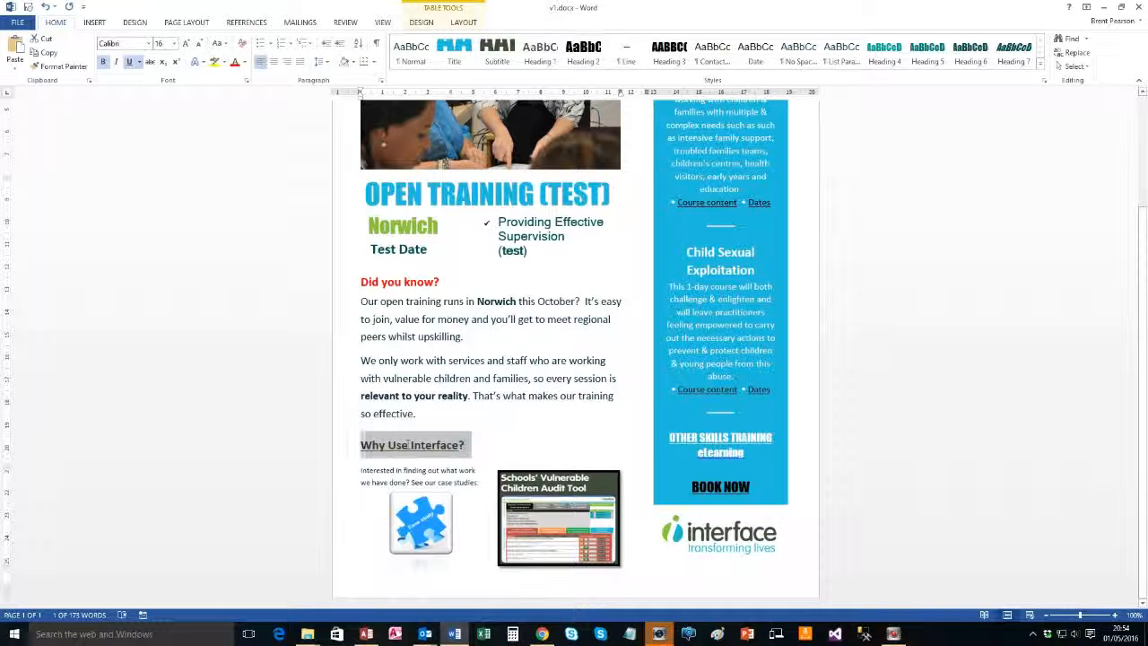
pyautogui.click(449, 419)
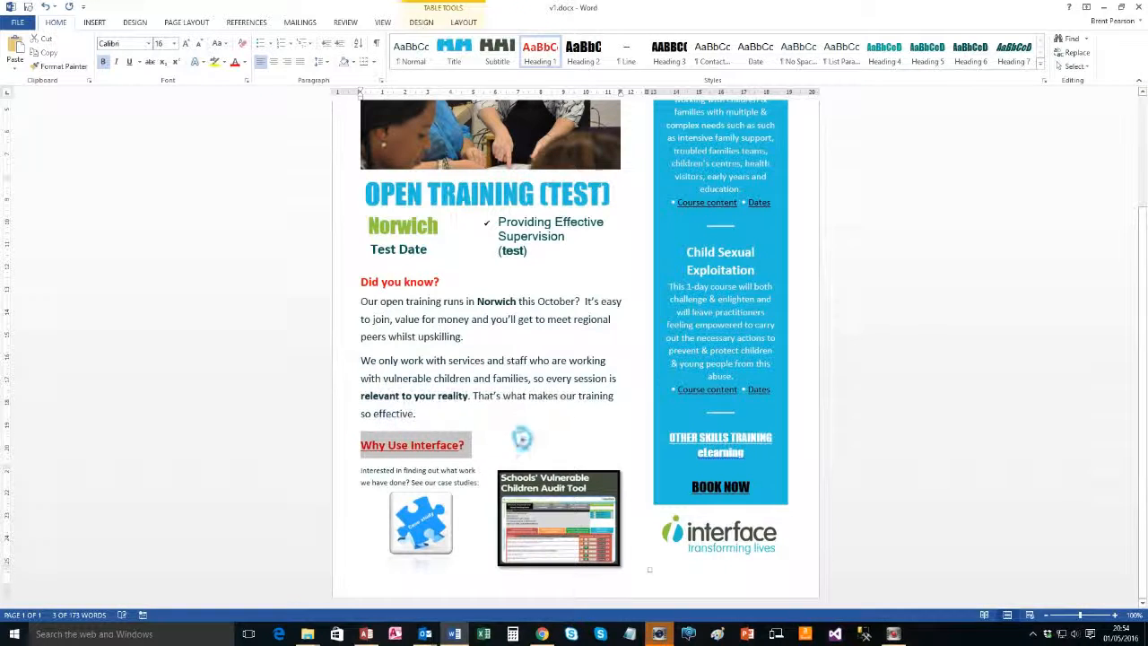
pyautogui.click(522, 439)
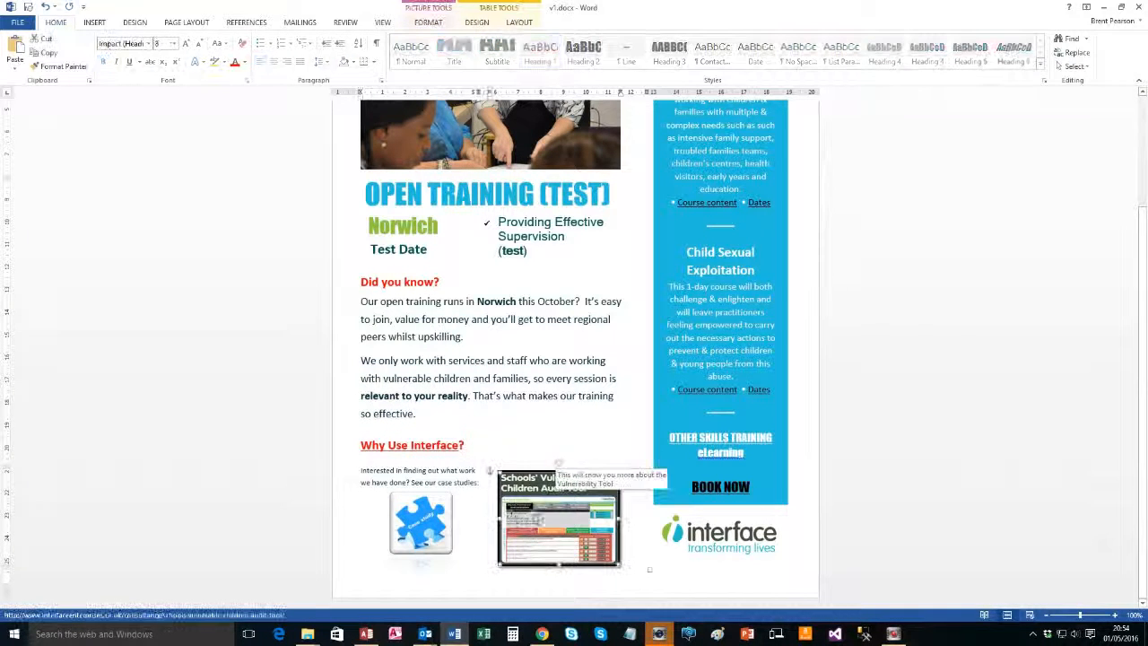
# Delete the Schools' Vulnerable Children Audit Tool picture
pyautogui.click(420, 535)
pyautogui.click(574, 506)
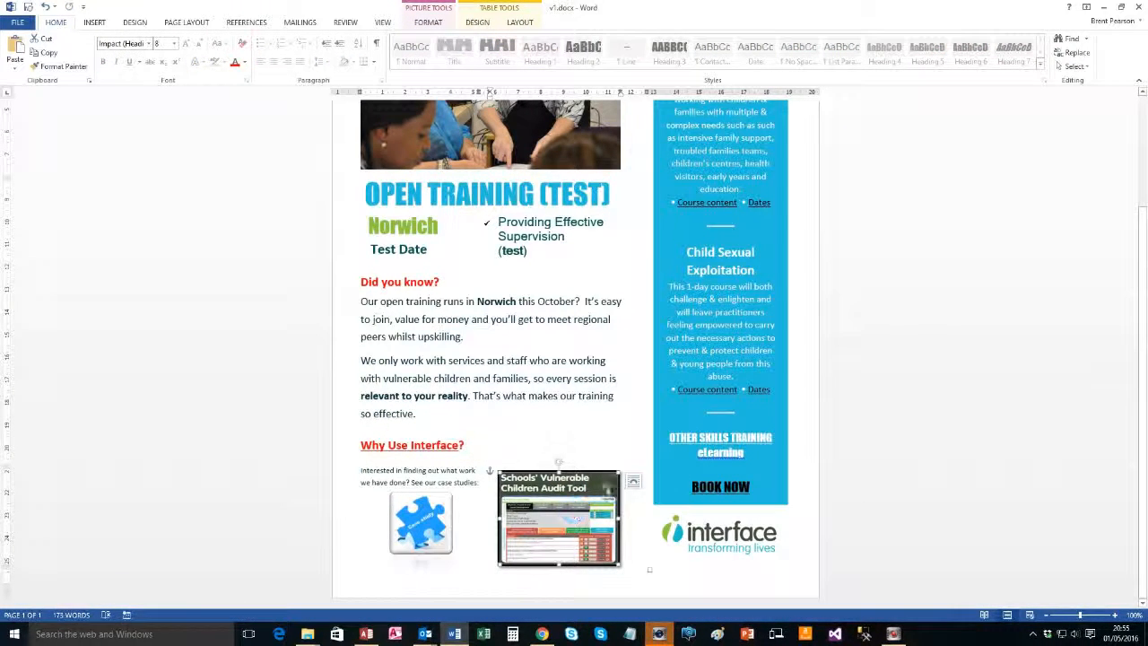
pyautogui.press('Delete')
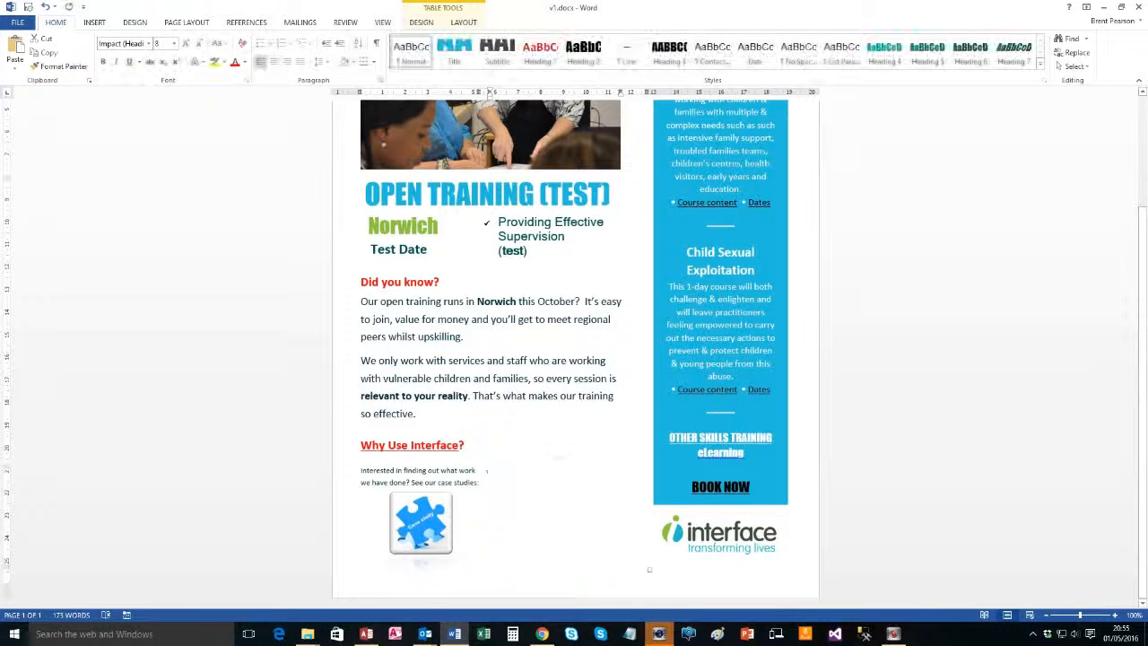
# Move the puzzle picture beside the case-study text, enlarge it, and rewrap the text
pyautogui.moveTo(422, 535); pyautogui.dragTo(570, 487)
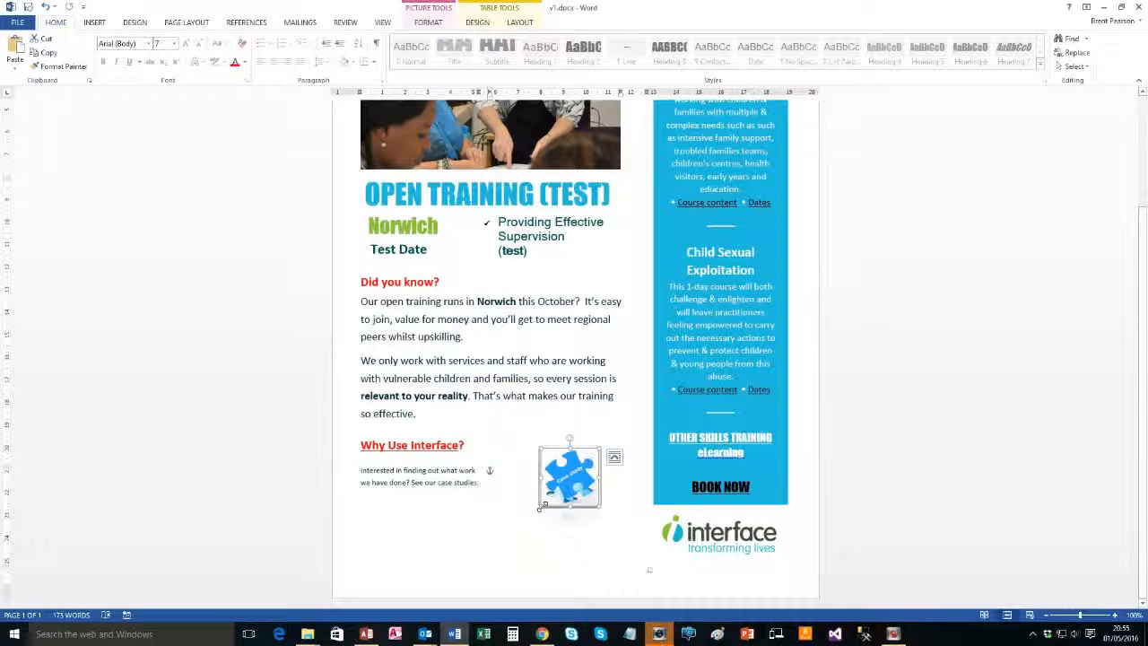
pyautogui.moveTo(537, 507); pyautogui.dragTo(502, 550)
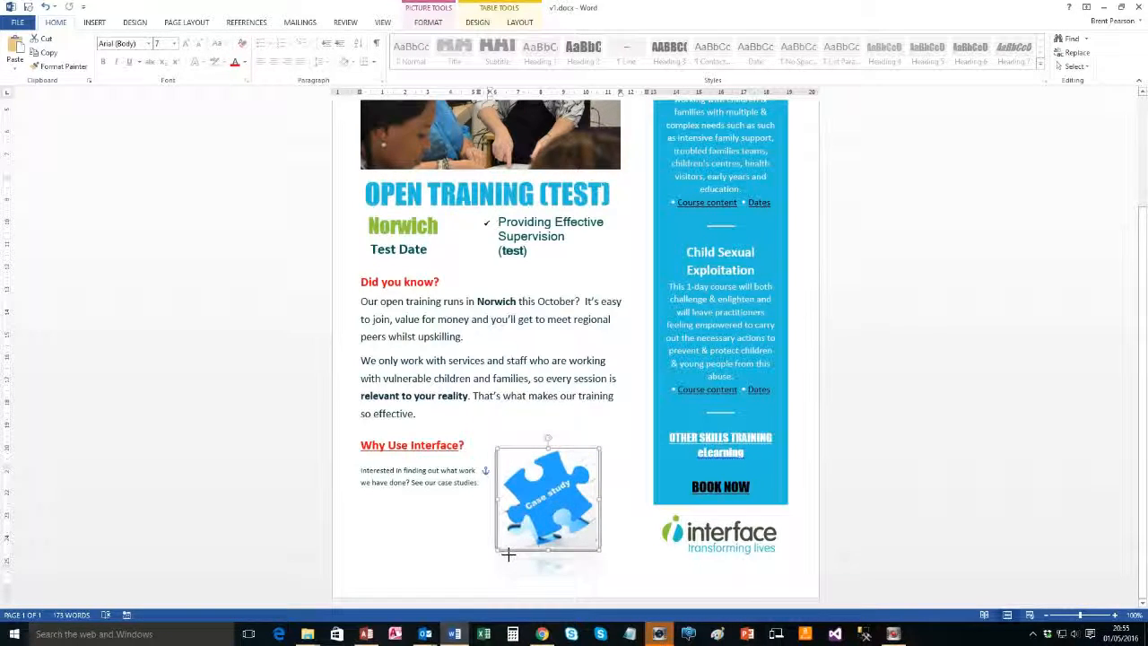
pyautogui.moveTo(544, 512); pyautogui.dragTo(552, 520)
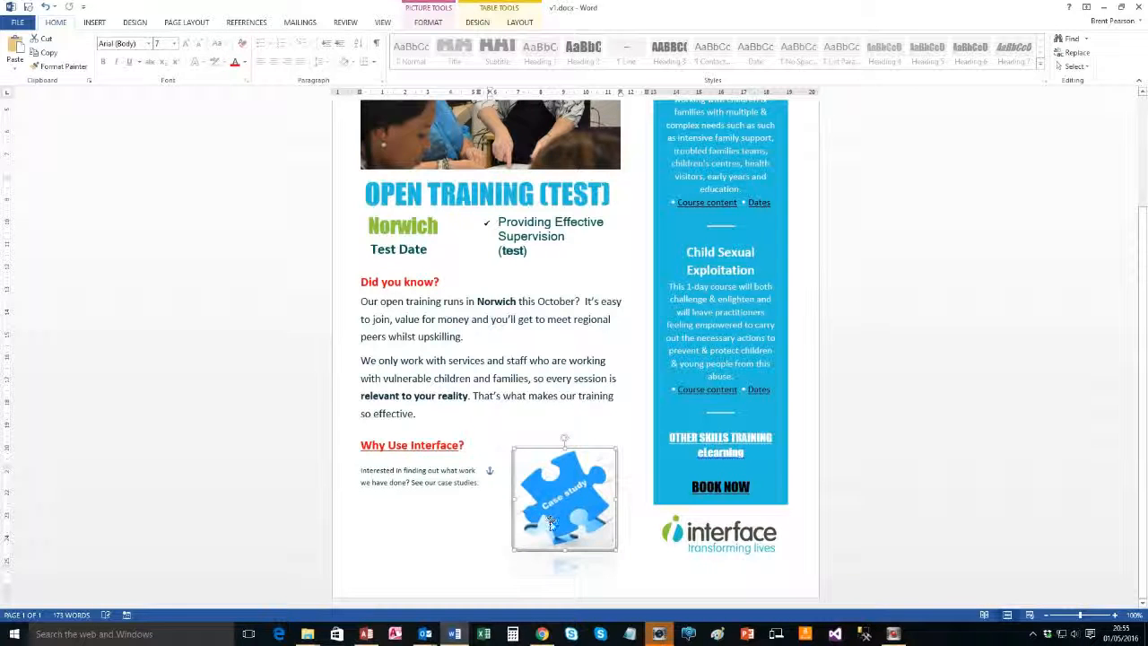
pyautogui.click(444, 528)
pyautogui.moveTo(484, 478); pyautogui.dragTo(455, 480)
pyautogui.click(534, 491)
pyautogui.moveTo(534, 491); pyautogui.dragTo(520, 492)
pyautogui.moveTo(506, 535); pyautogui.dragTo(508, 533)
pyautogui.click(436, 537)
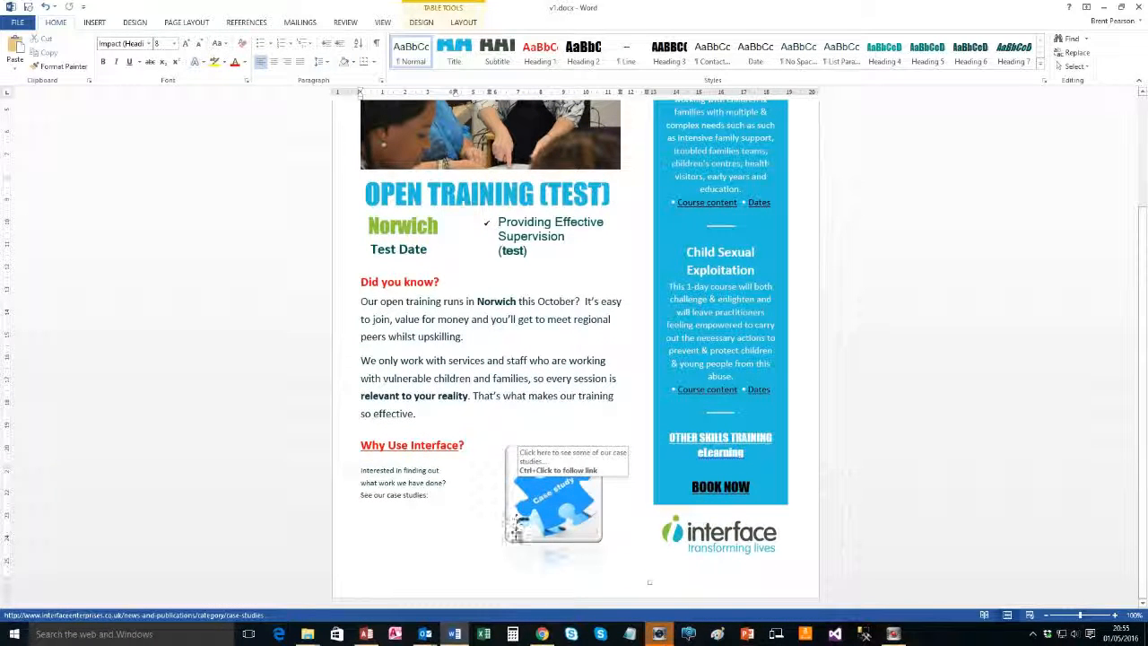
pyautogui.click(530, 502)
pyautogui.click(526, 435)
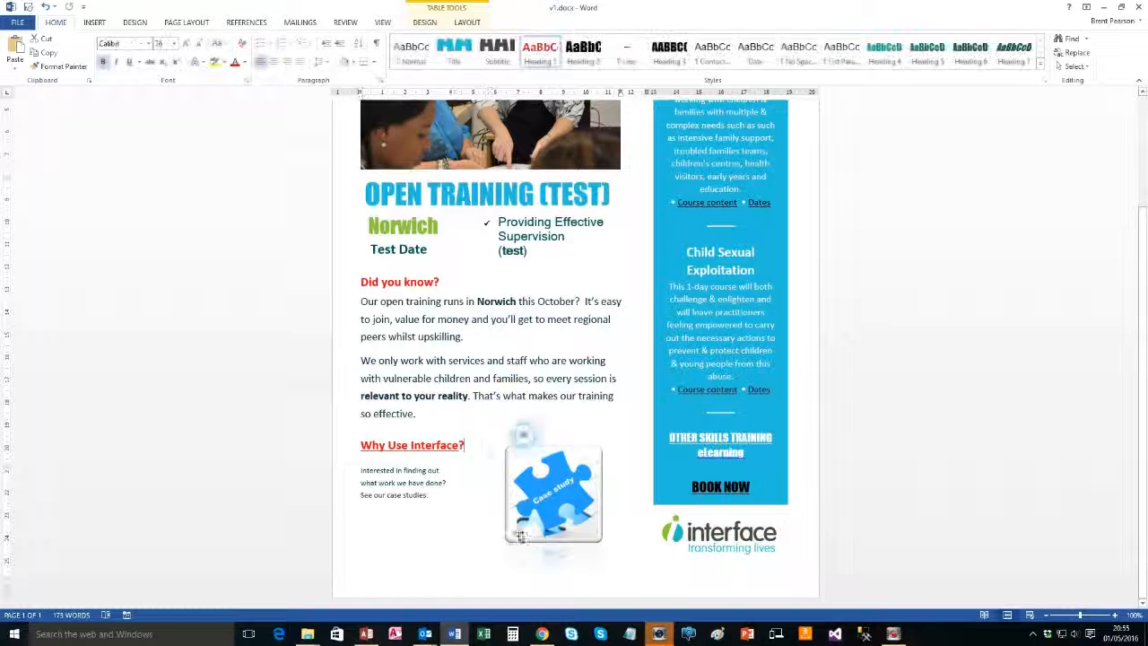
pyautogui.click(565, 418)
pyautogui.scroll(5, 517, 311)
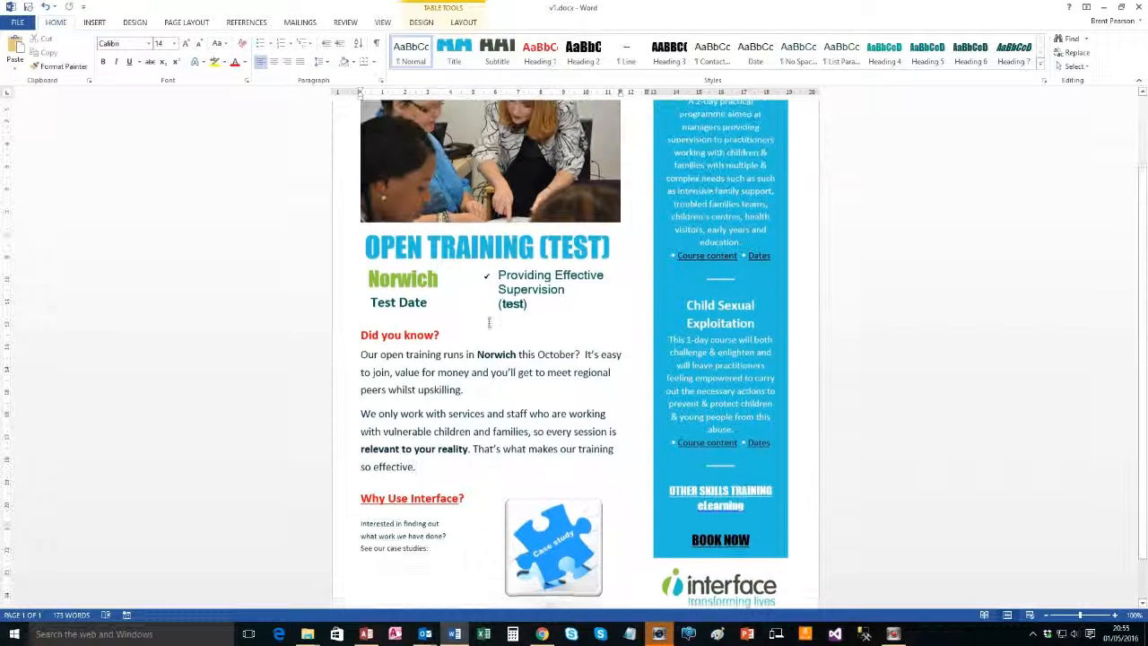
pyautogui.scroll(-1, 518, 311)
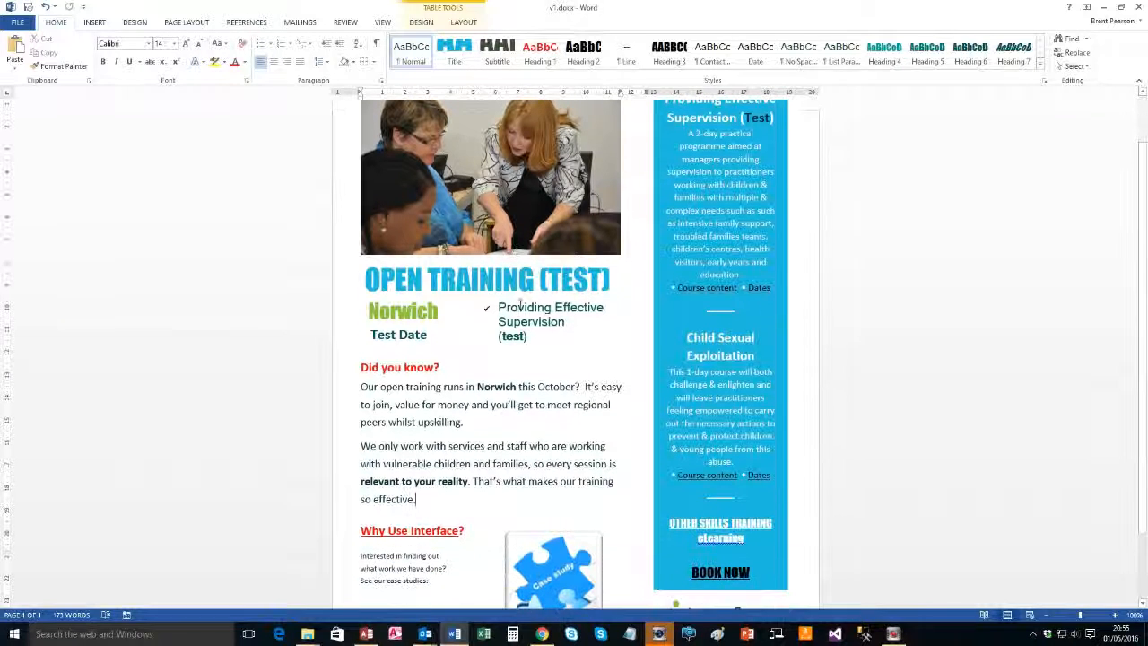
pyautogui.click(509, 220)
pyautogui.scroll(1, 514, 321)
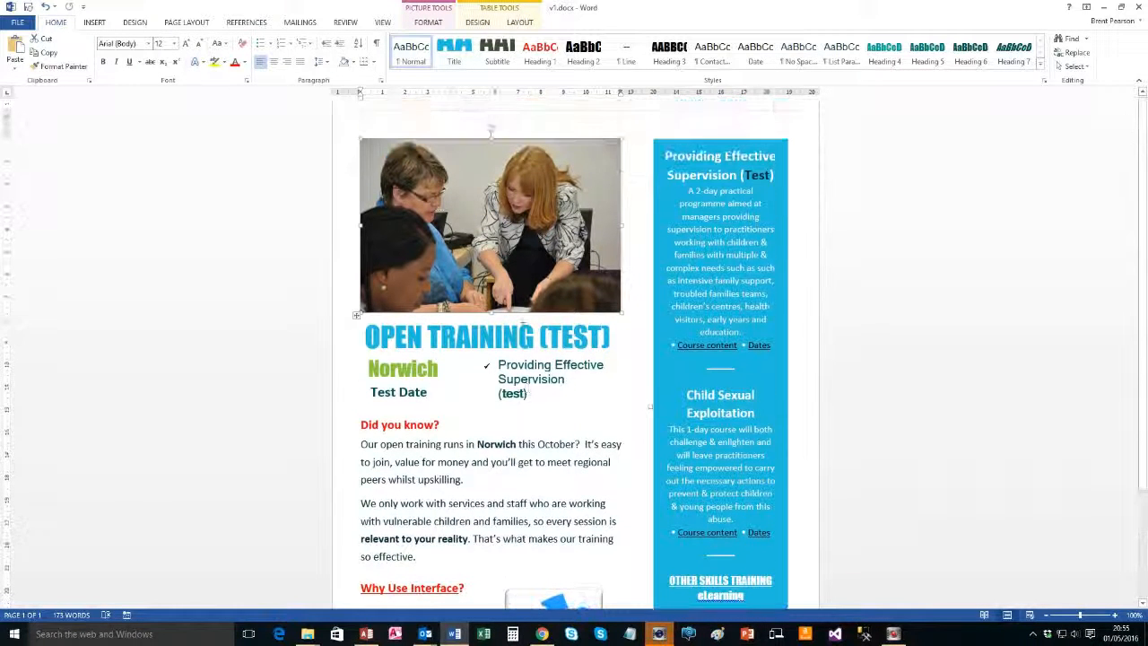
pyautogui.click(378, 386)
pyautogui.scroll(-1, 378, 386)
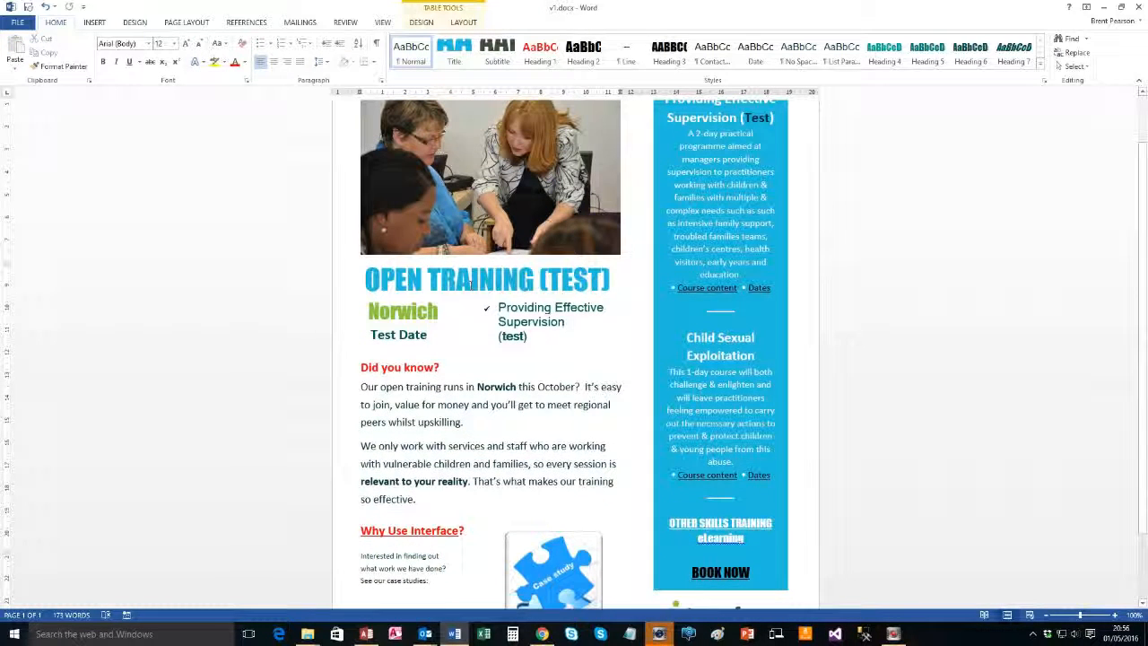
pyautogui.scroll(1, 473, 282)
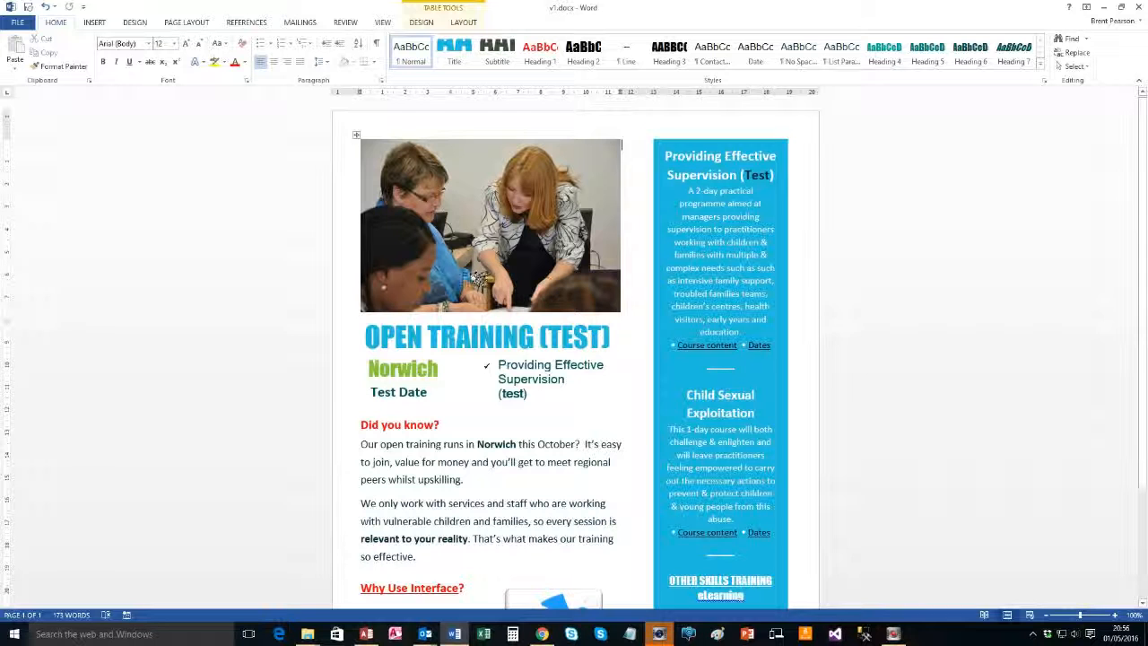
pyautogui.scroll(-2, 473, 276)
pyautogui.scroll(1, 469, 274)
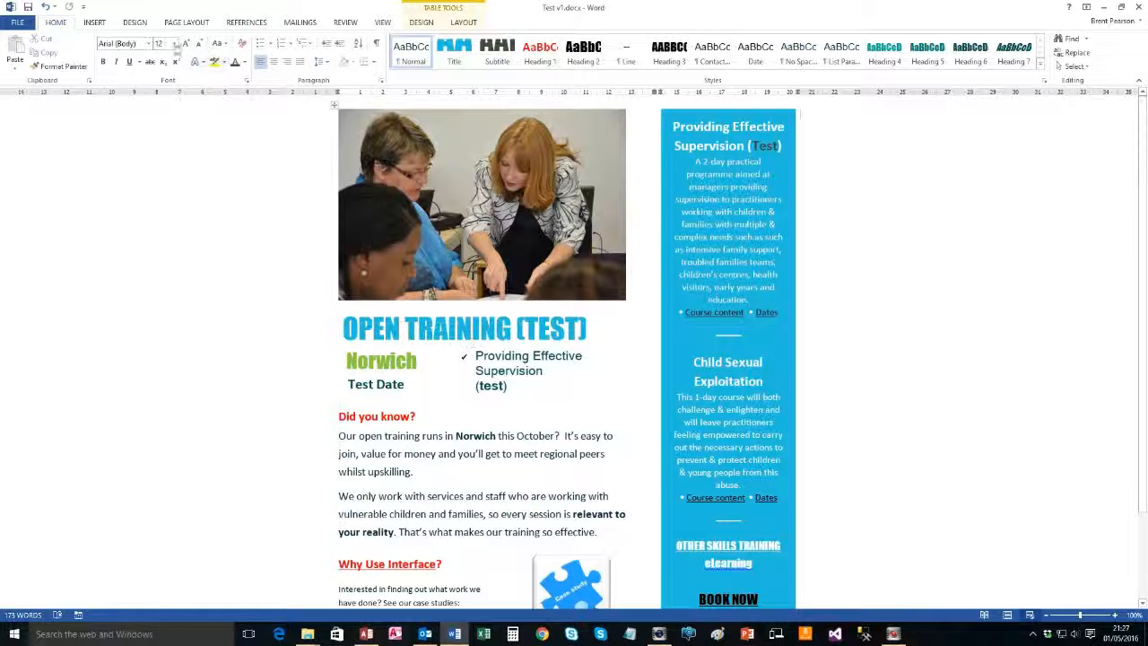
# Save As 'Test v1.docx' into the Test Arena folder, then close the Word window
pyautogui.click(18, 22)
pyautogui.click(26, 142)
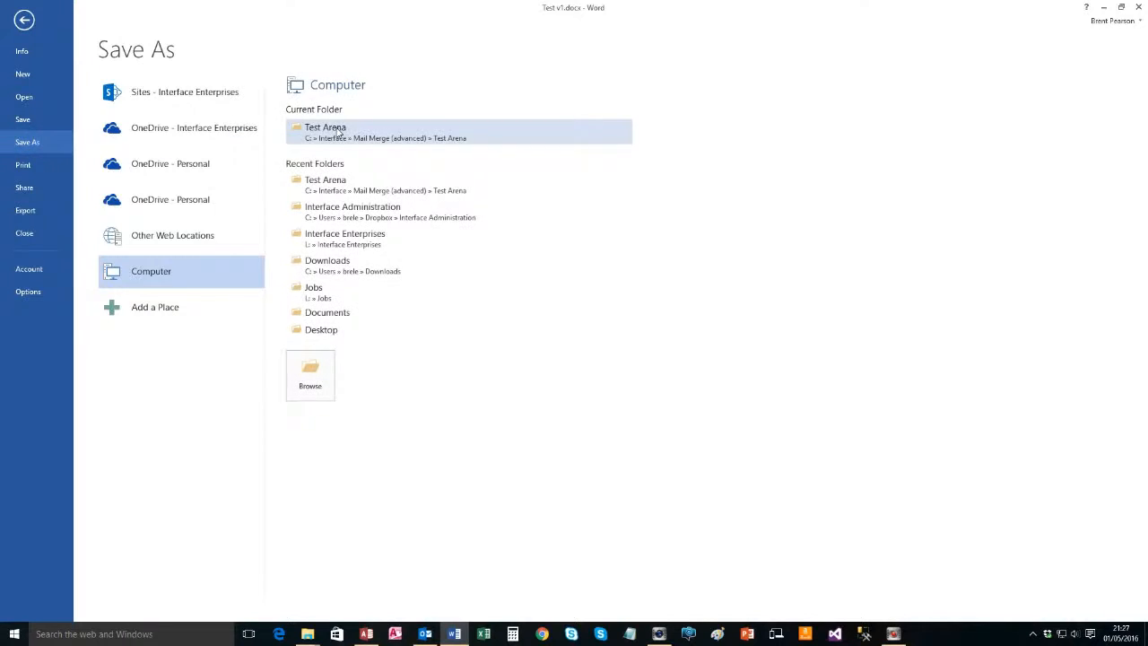
pyautogui.click(305, 131)
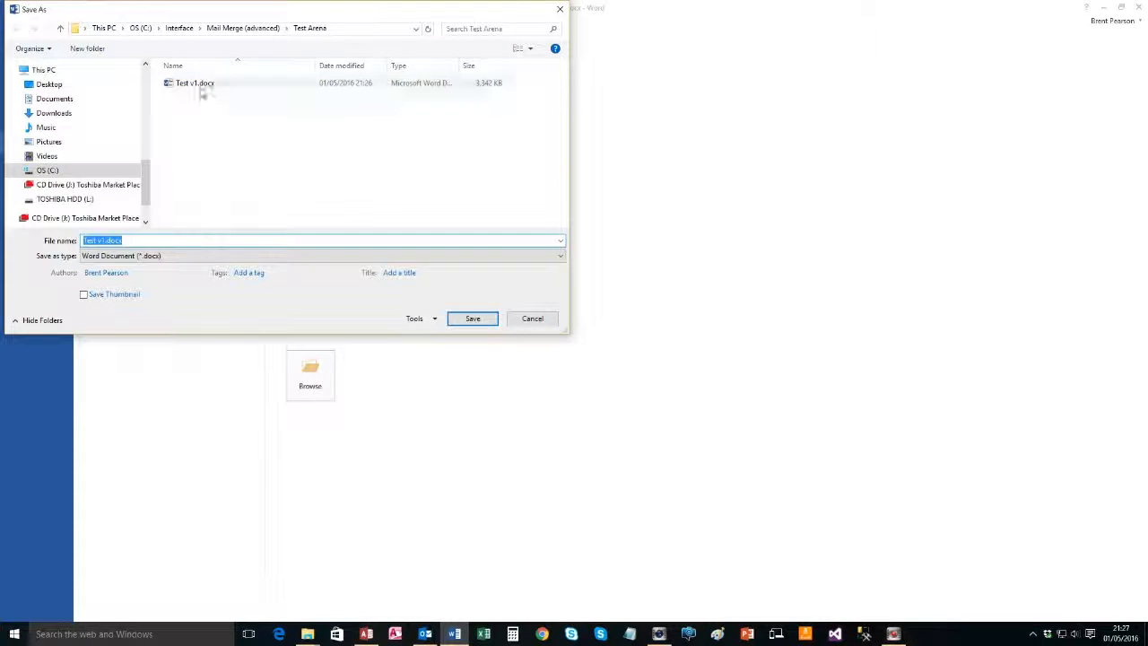
pyautogui.click(473, 318)
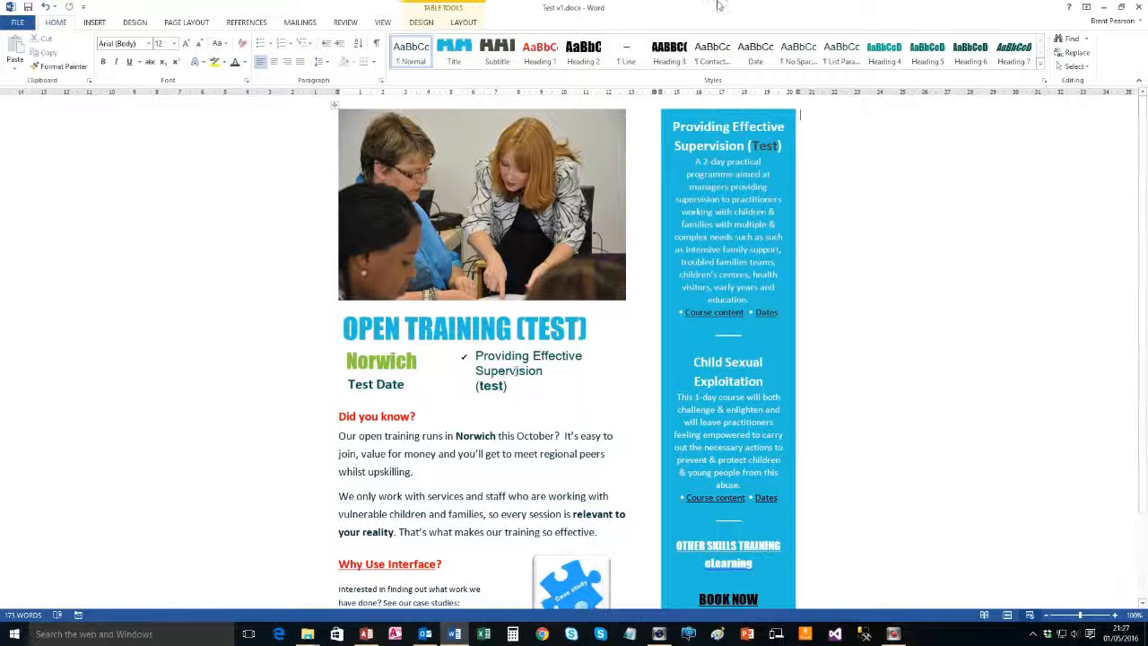
pyautogui.click(1138, 6)
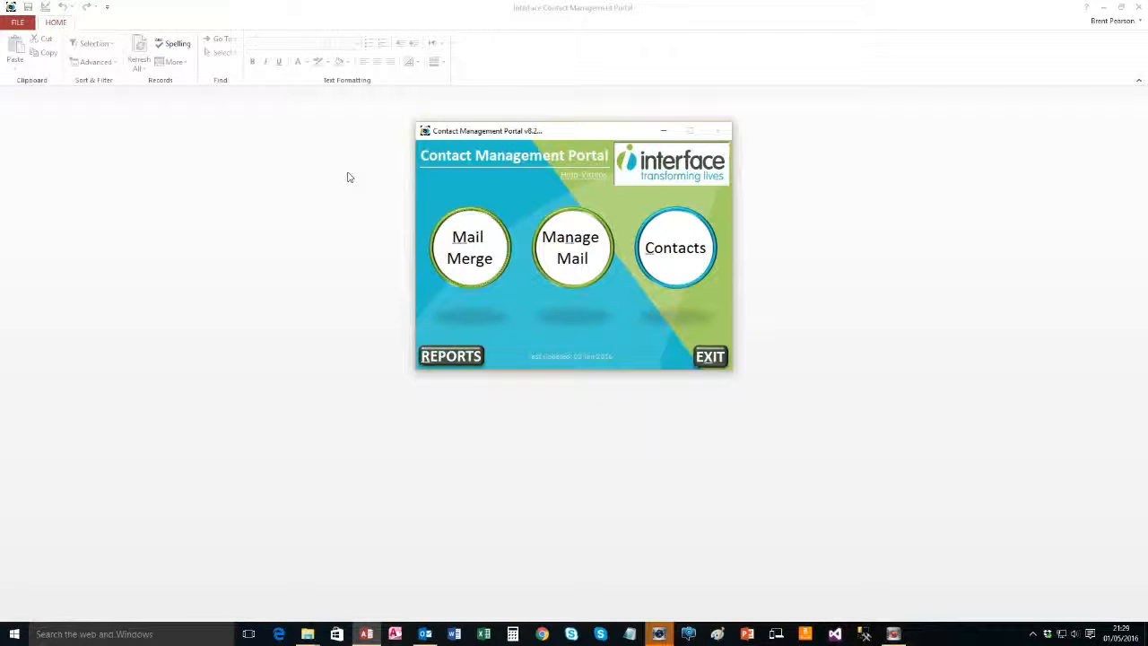
# Address a new Outlook email to yourself, delete its signature, and open the Attach File dialog
pyautogui.click(425, 634)
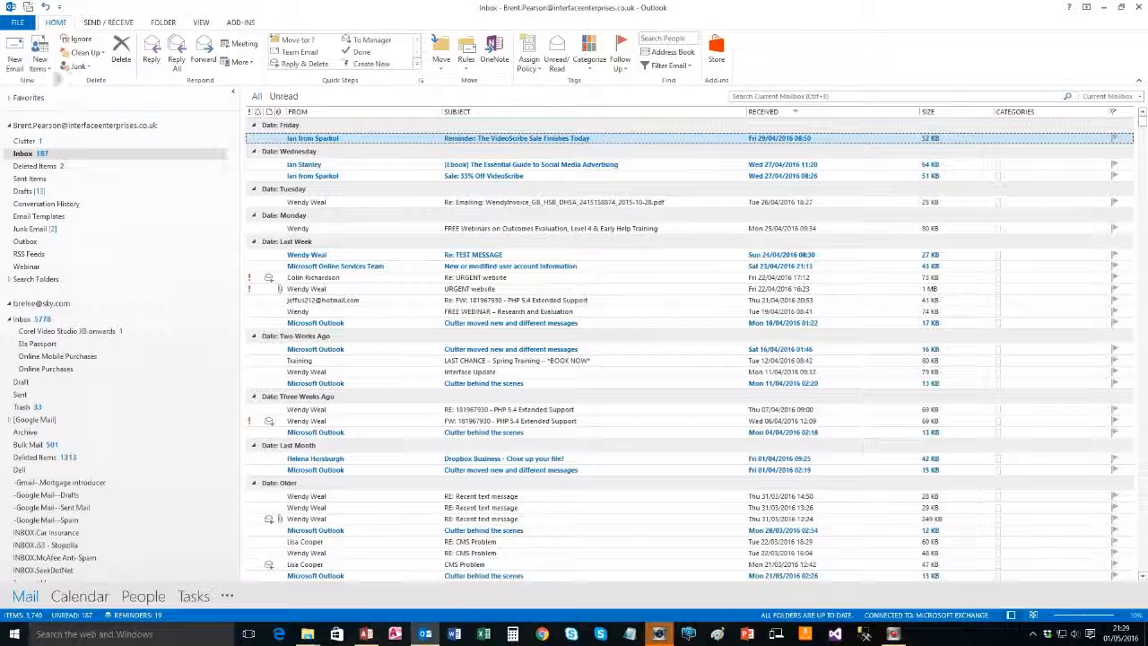
pyautogui.click(15, 52)
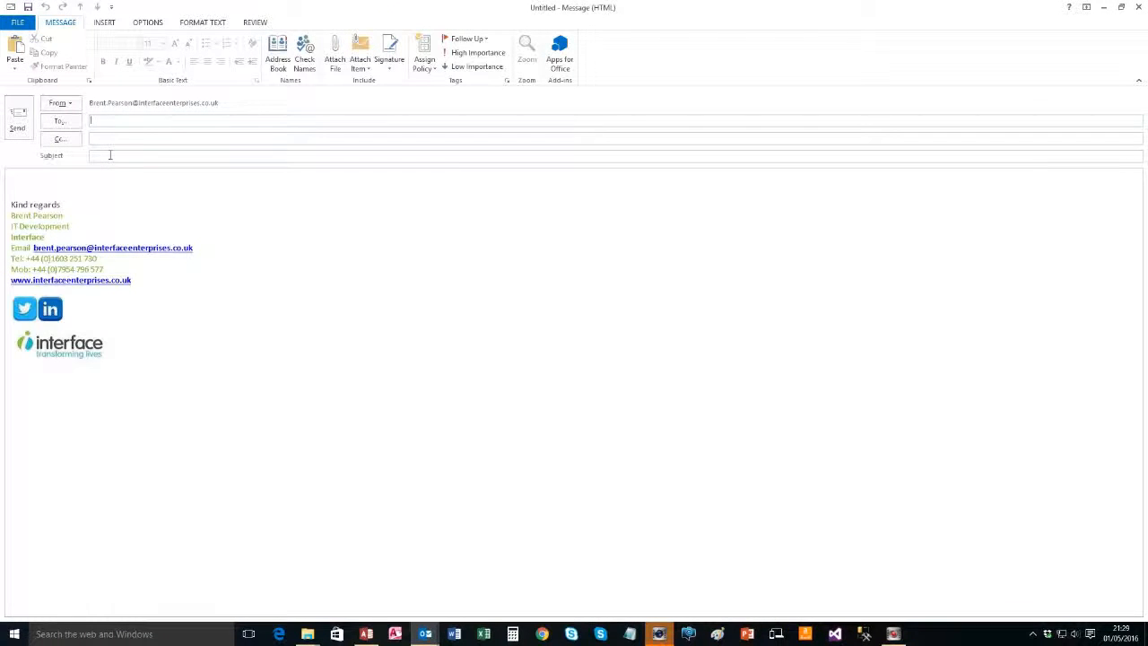
pyautogui.write('brent')
pyautogui.press('Return')
pyautogui.moveTo(182, 362); pyautogui.dragTo(1, 163)
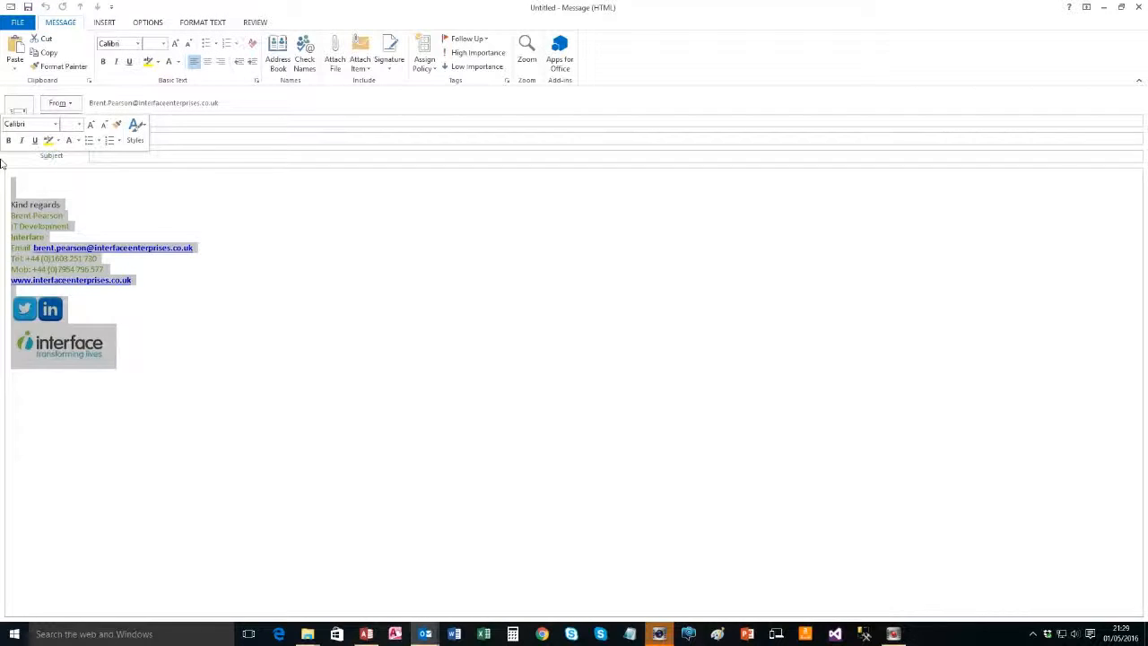
pyautogui.press('Delete')
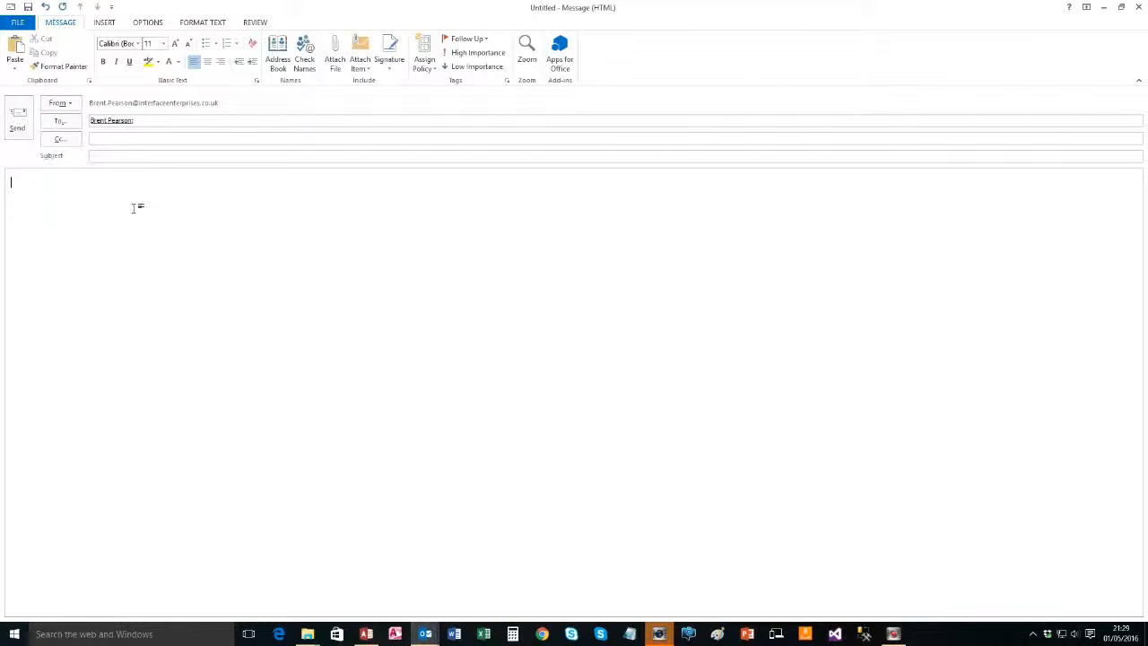
pyautogui.click(332, 47)
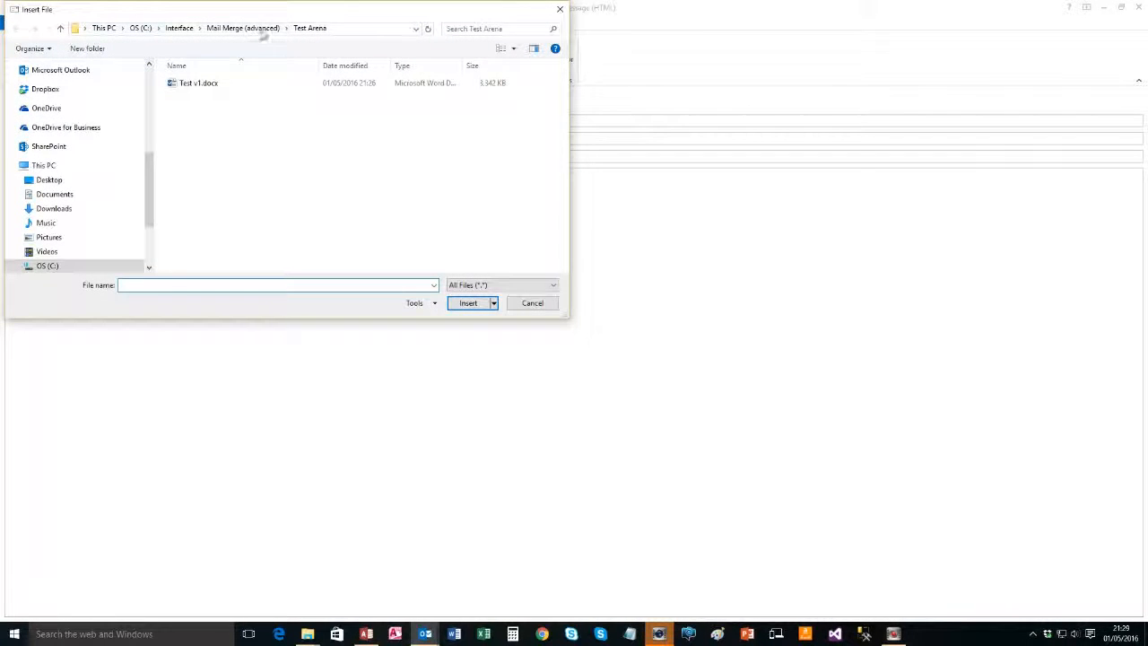
# Insert Test v1.docx into the message body as text, review it, and relaunch Word
pyautogui.click(198, 84)
pyautogui.click(493, 303)
pyautogui.click(487, 332)
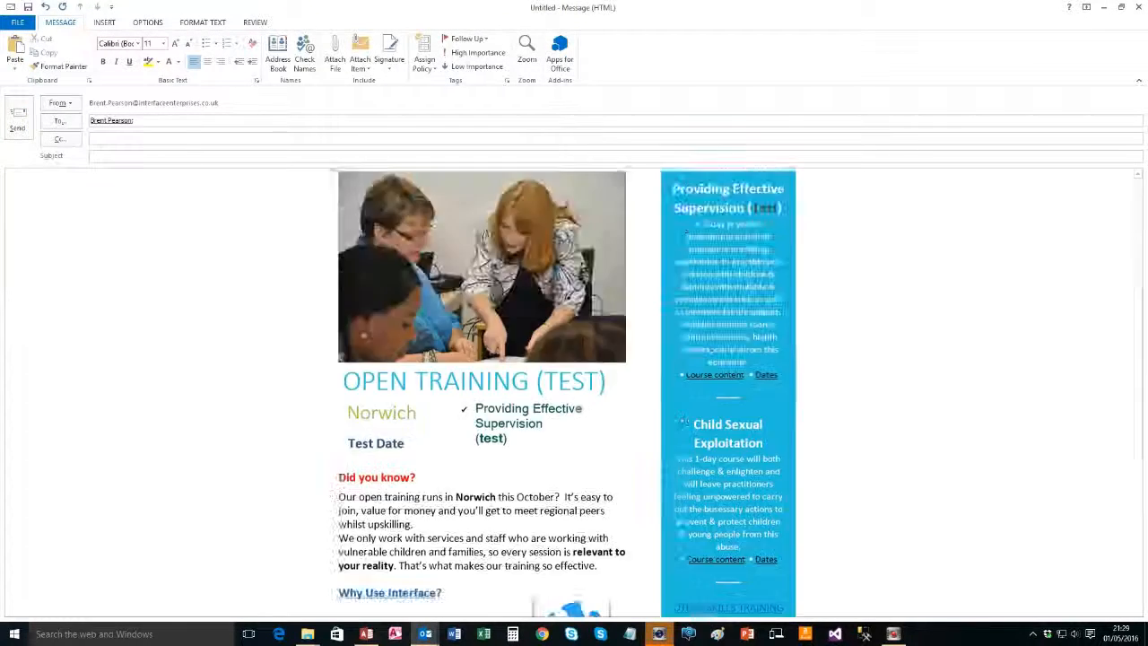
pyautogui.scroll(4, 507, 350)
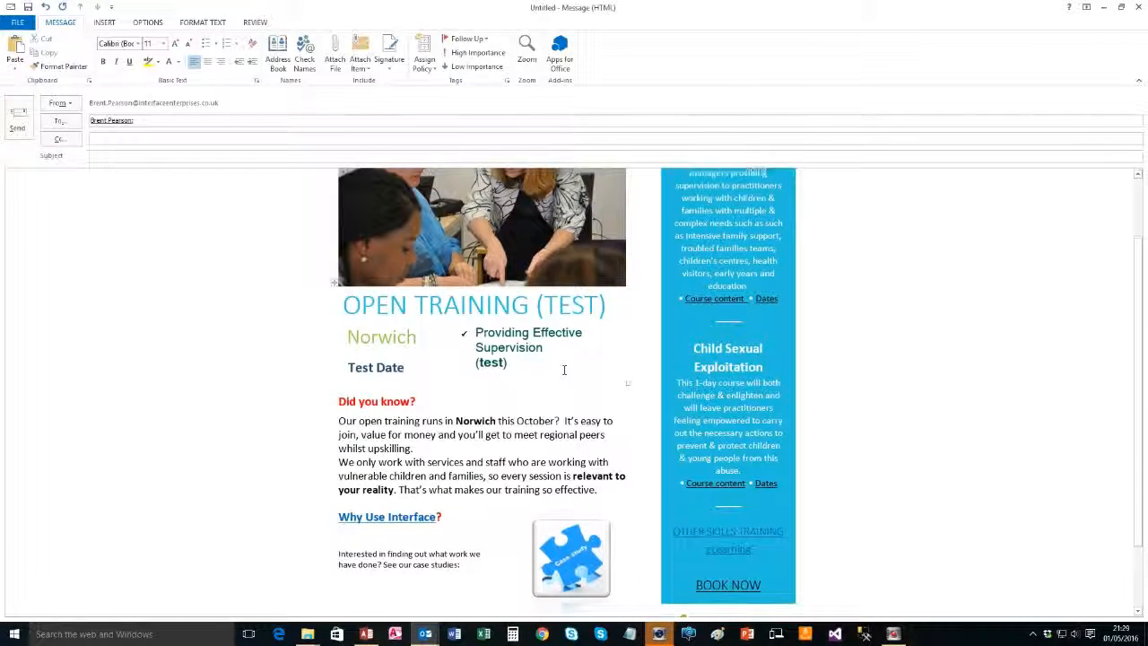
pyautogui.scroll(-4, 556, 366)
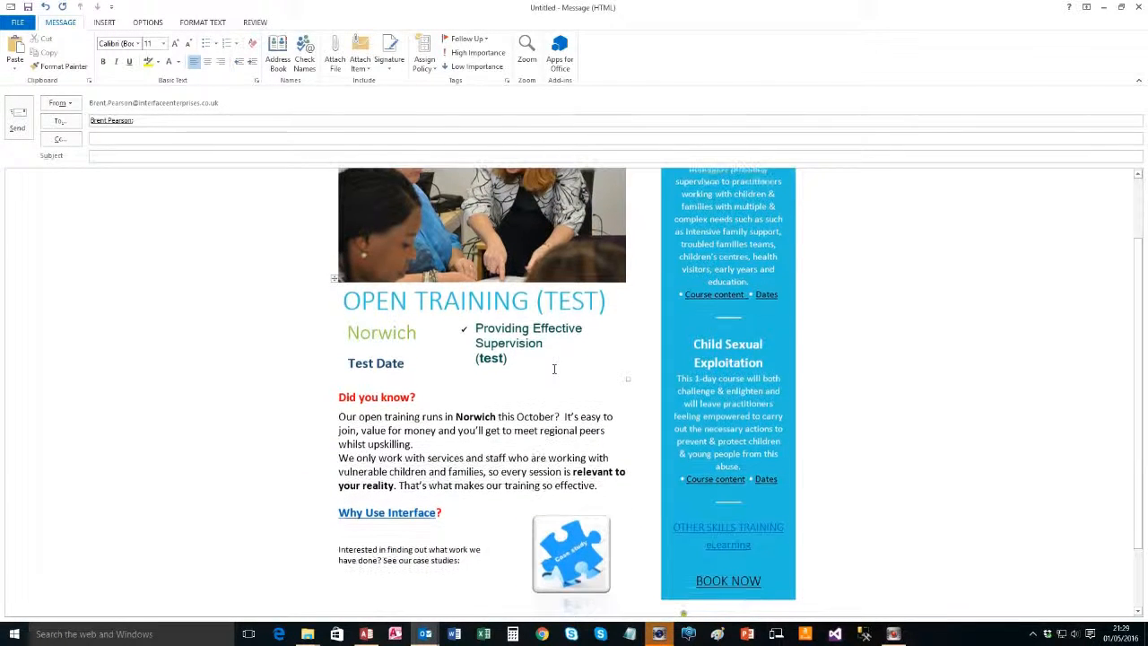
pyautogui.scroll(4, 549, 366)
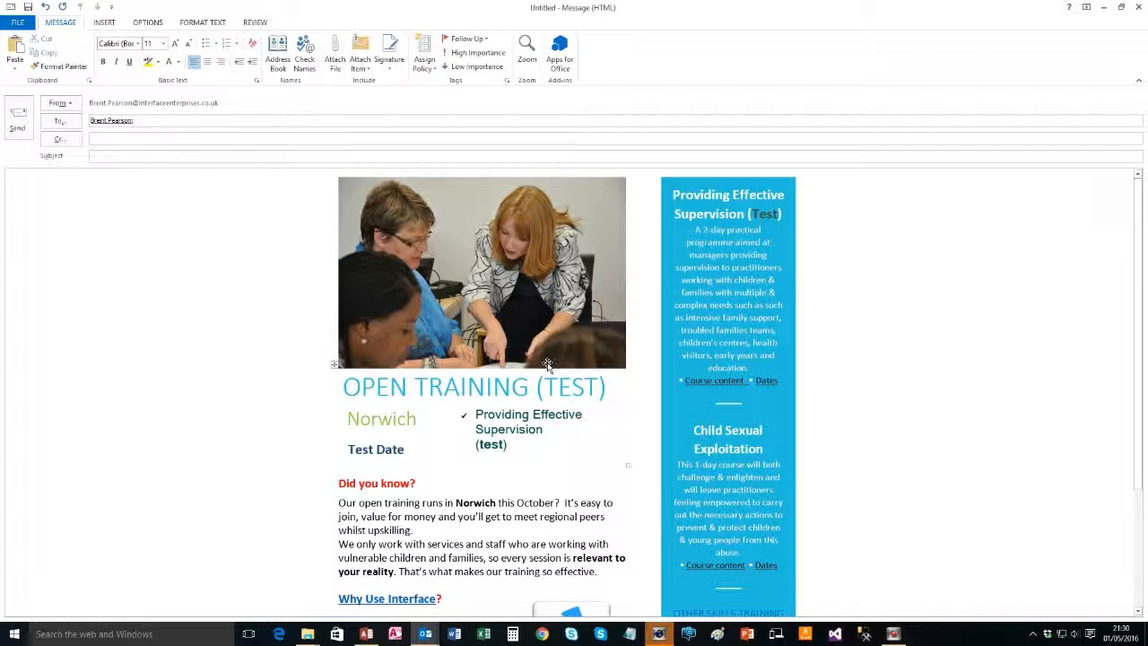
pyautogui.scroll(-1, 545, 364)
pyautogui.scroll(1, 542, 363)
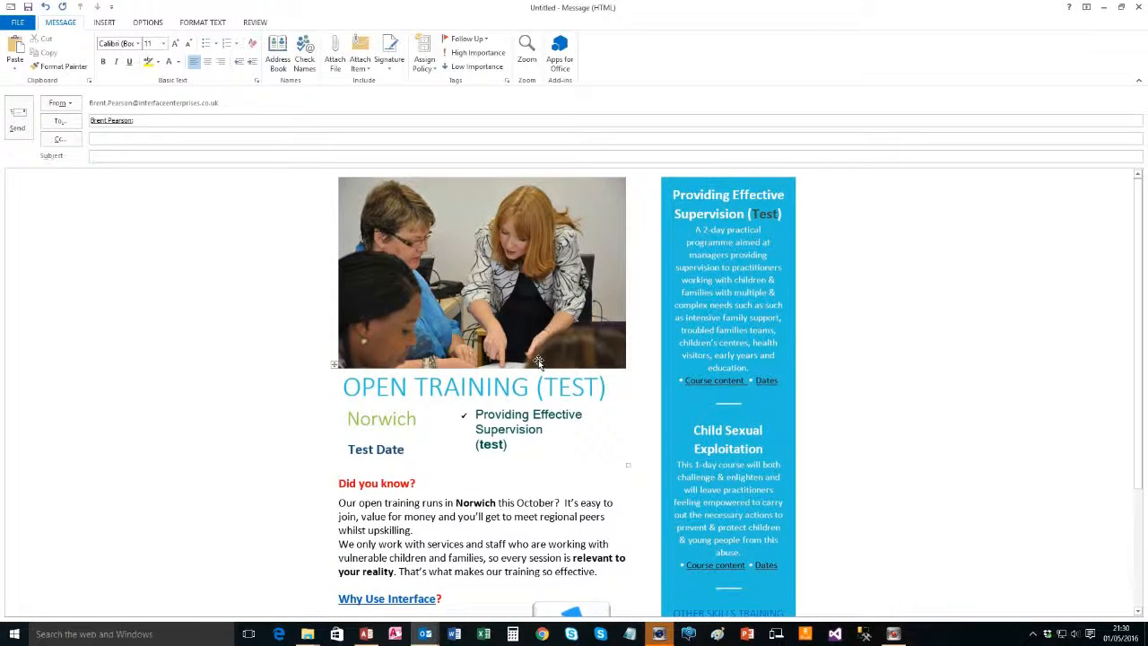
pyautogui.scroll(-3, 538, 362)
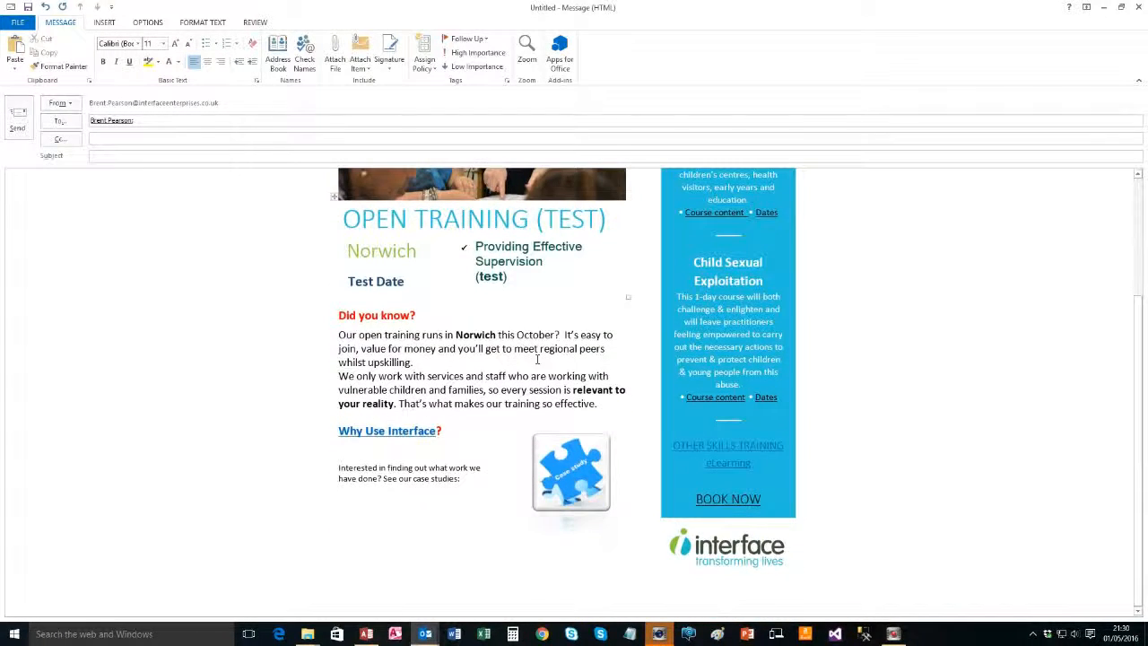
pyautogui.scroll(3, 538, 359)
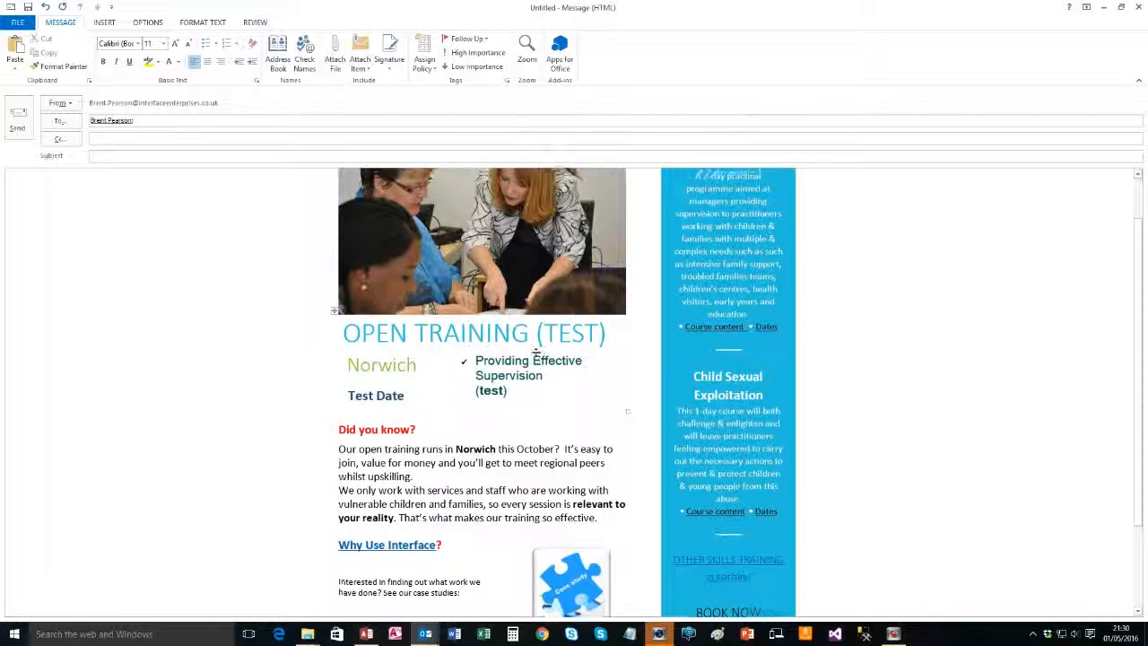
pyautogui.scroll(-3, 534, 352)
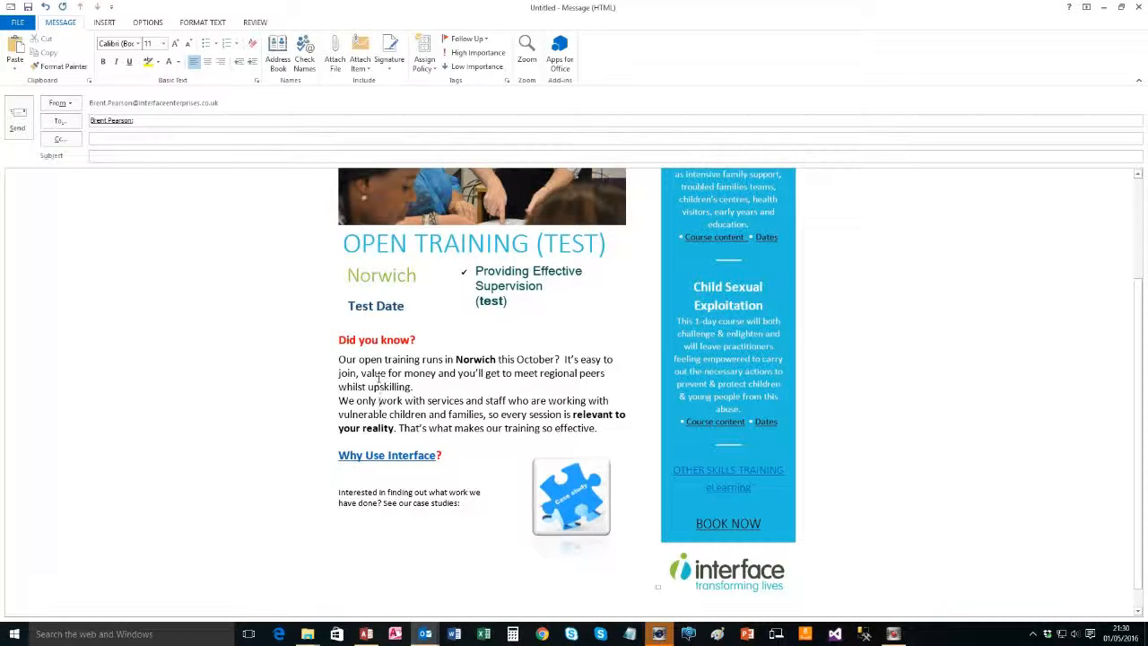
pyautogui.press('alt')
pyautogui.click(454, 633)
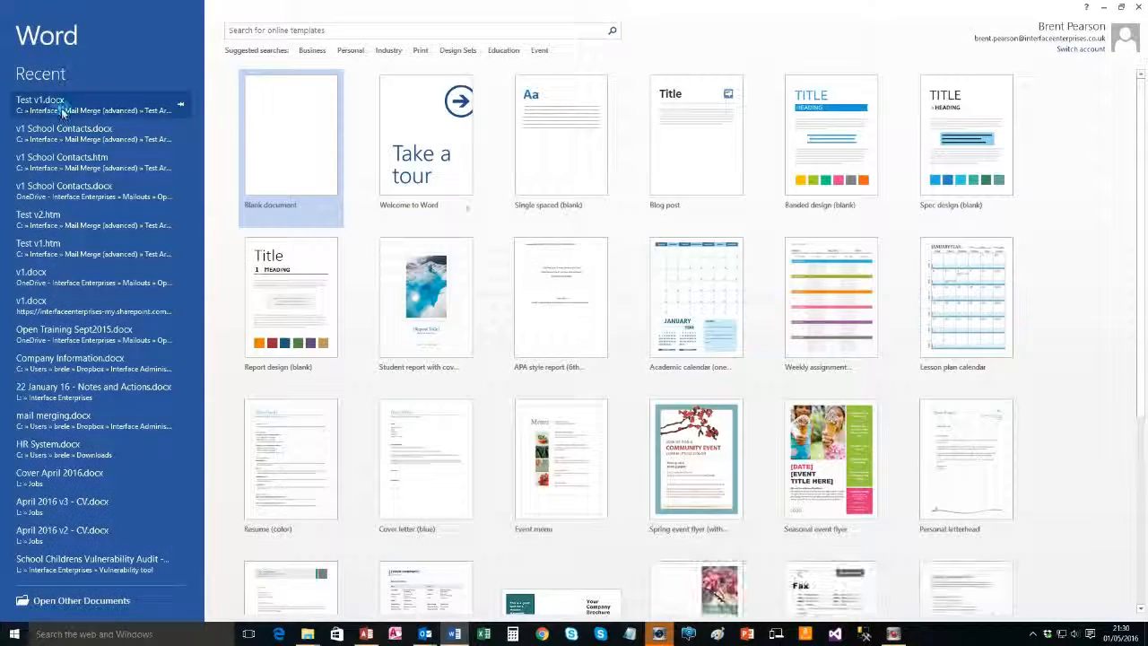
# Reopen Test v1.docx in Word and scroll through the flyer in the Outlook message body
pyautogui.click(62, 109)
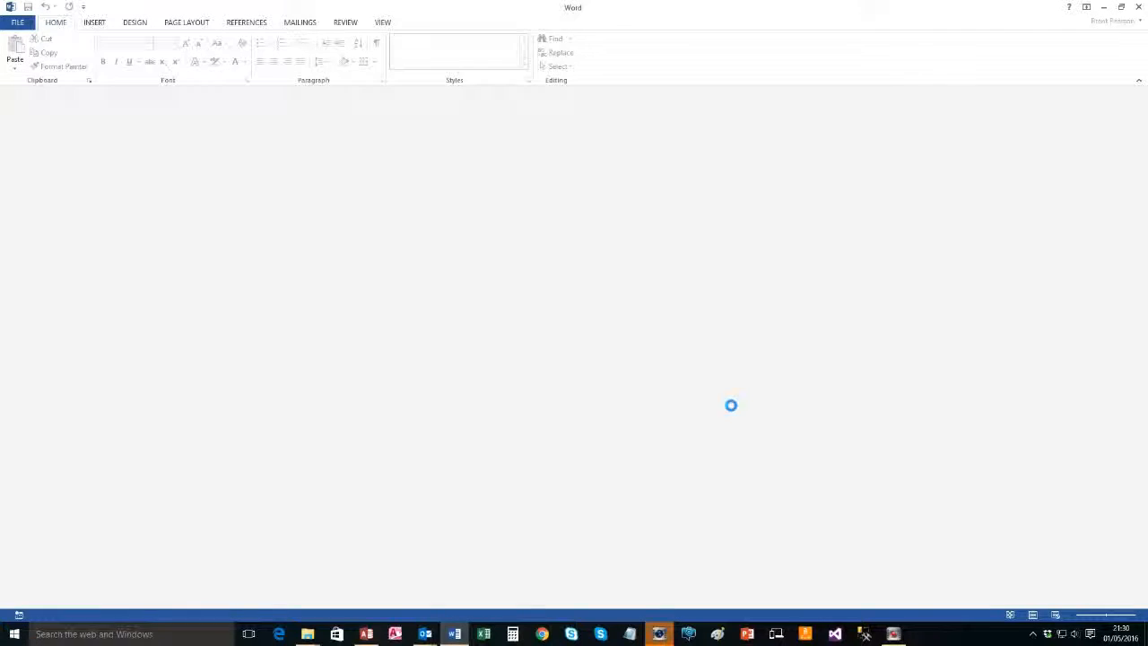
pyautogui.scroll(-2, 468, 335)
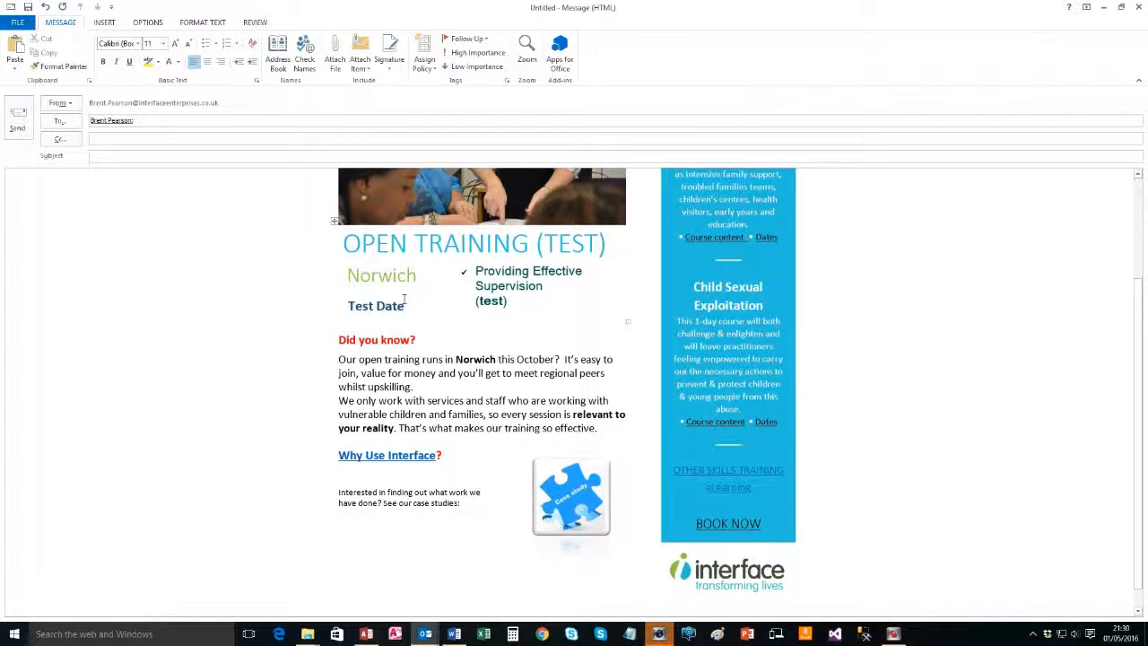
pyautogui.scroll(3, 404, 305)
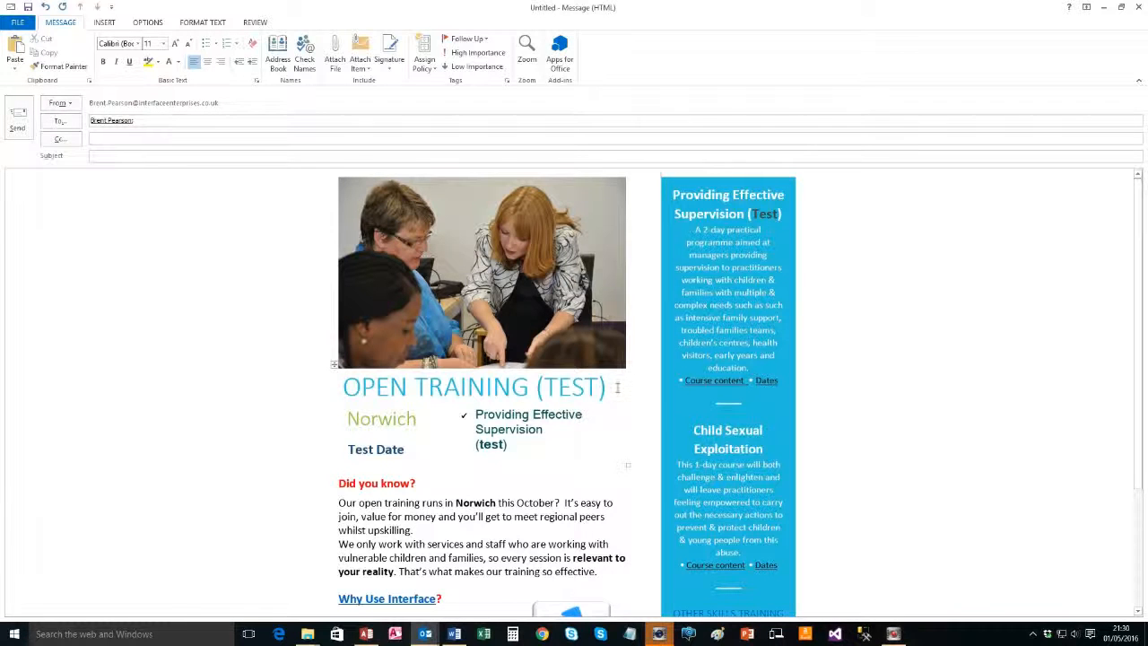
pyautogui.scroll(-3, 505, 423)
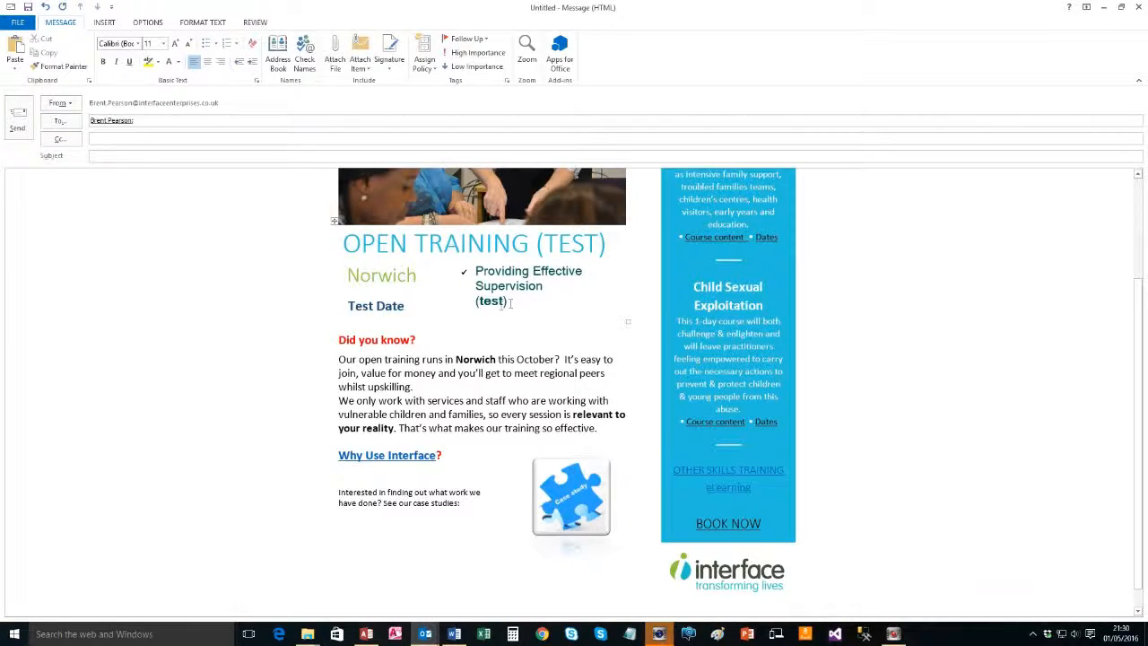
pyautogui.scroll(3, 511, 303)
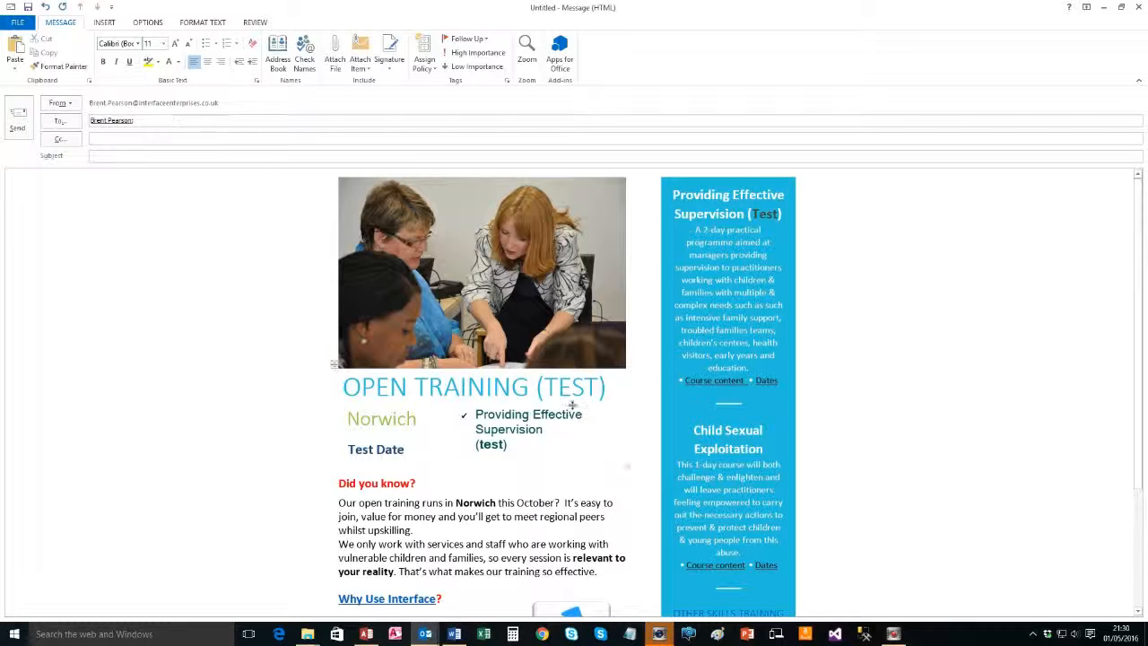
pyautogui.scroll(-3, 523, 409)
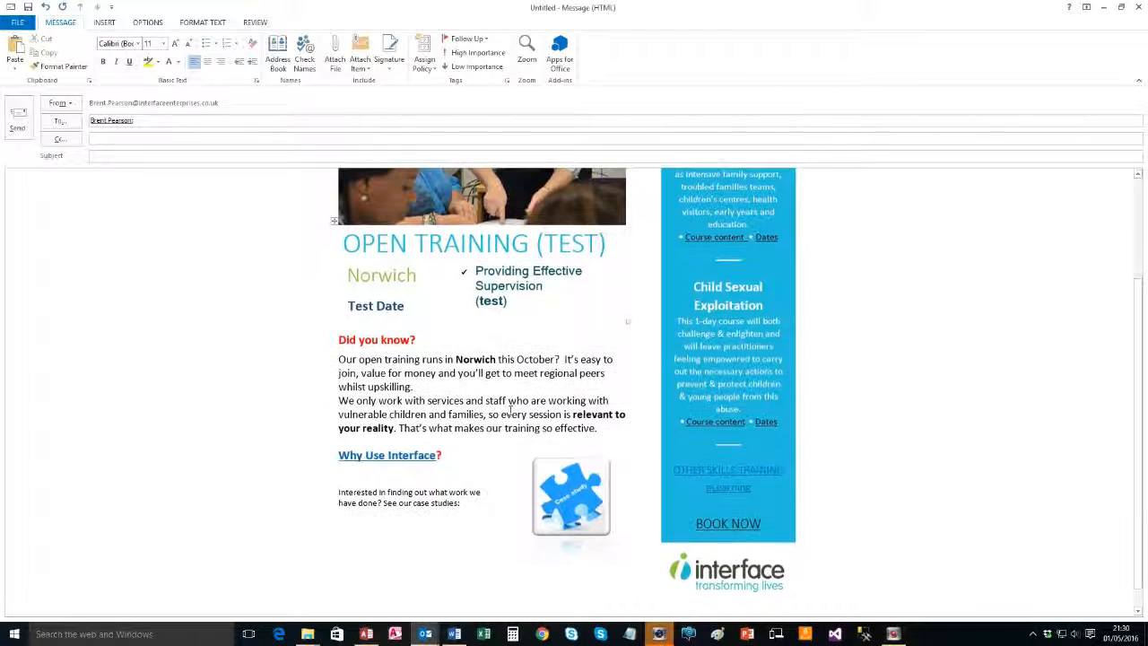
# Compare with the Word flyer and set the OPEN TRAINING (TEST) headline in Impact
pyautogui.hotkey('alt', 'Tab')
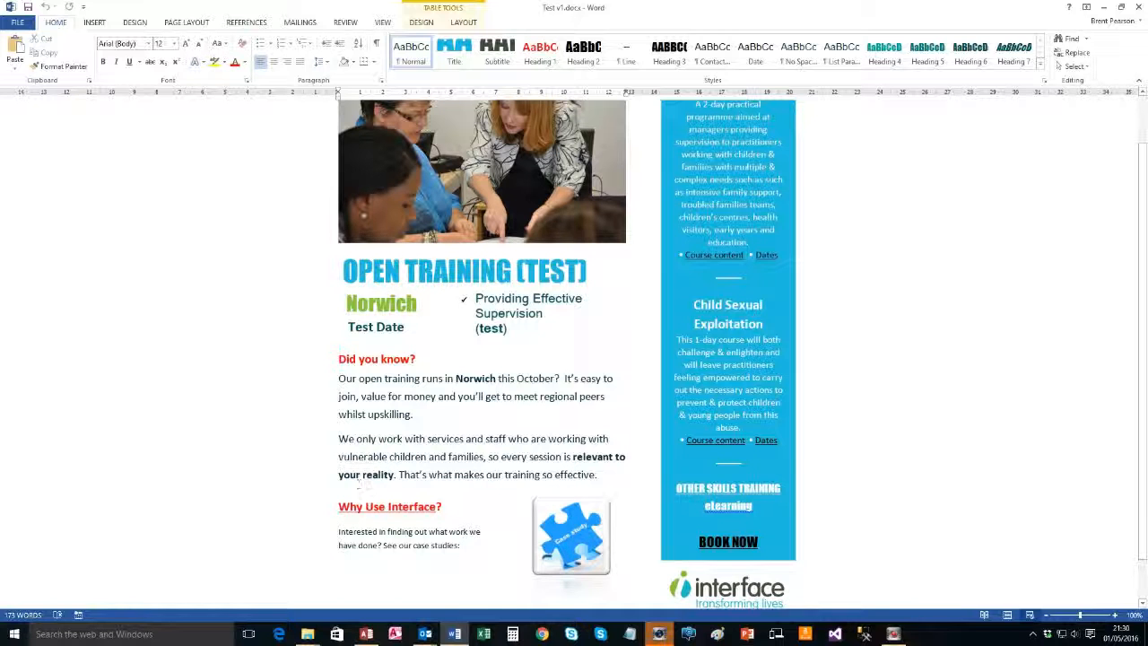
pyautogui.hotkey('alt', 'Tab')
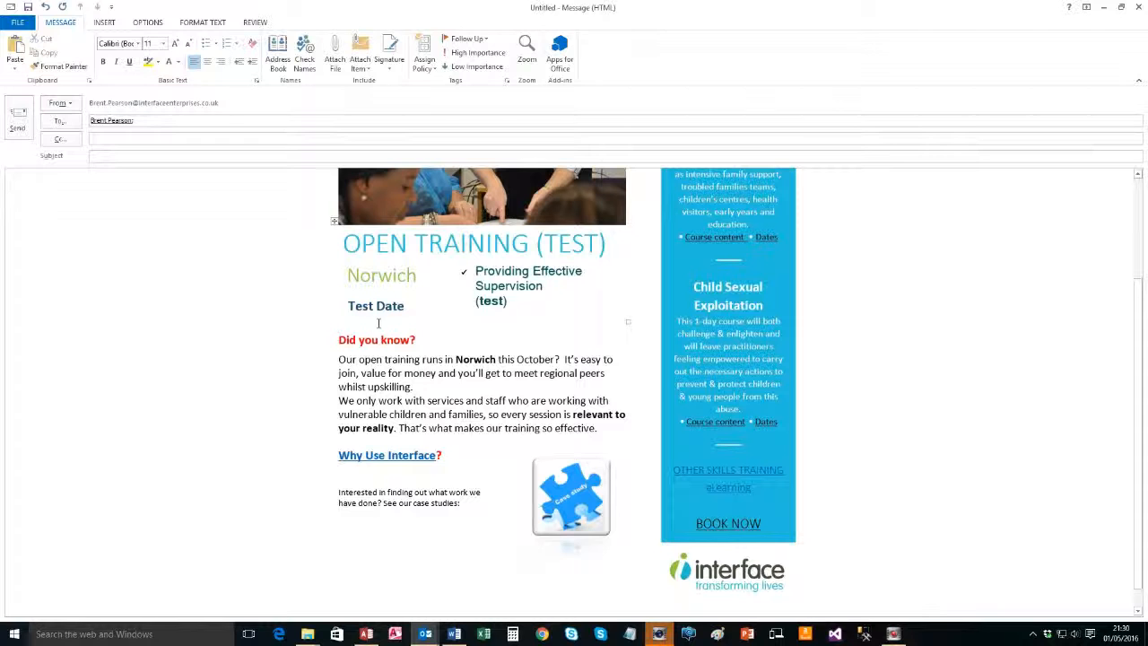
pyautogui.moveTo(353, 250); pyautogui.dragTo(597, 236)
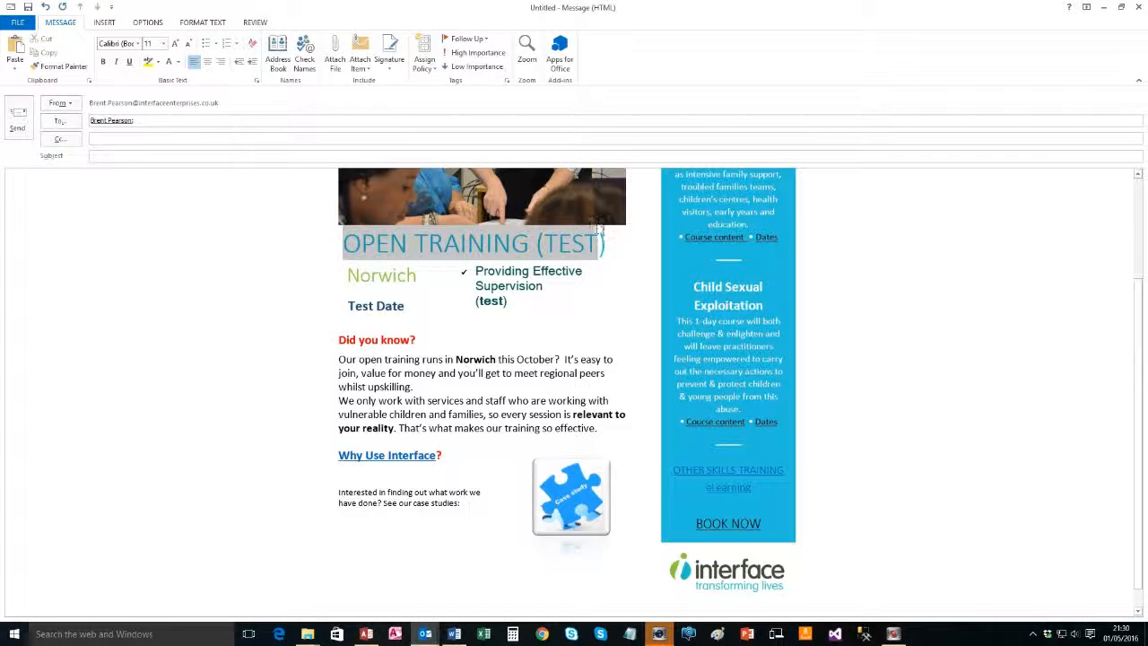
pyautogui.hotkey('alt', 'Tab')
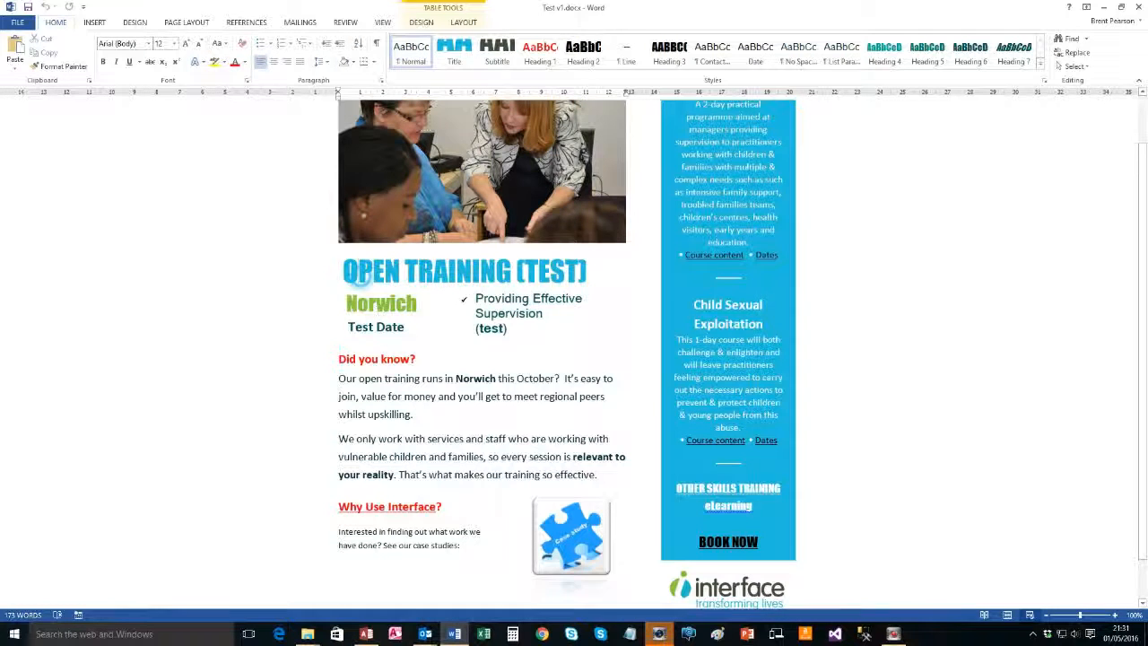
pyautogui.moveTo(344, 272); pyautogui.dragTo(513, 271)
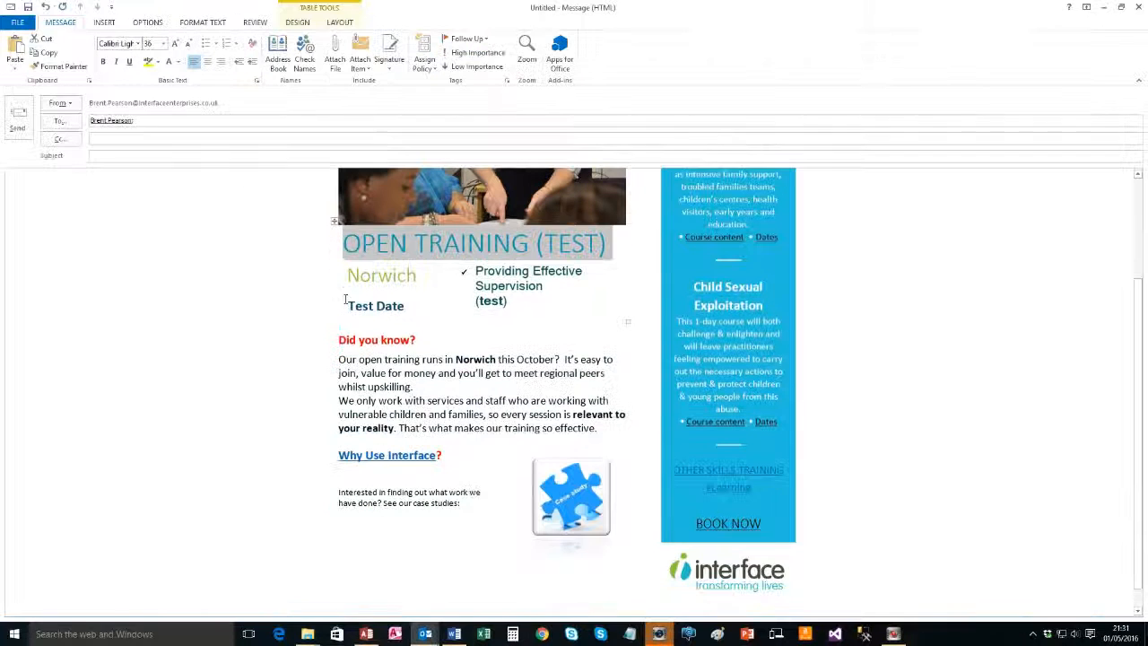
pyautogui.click(124, 43)
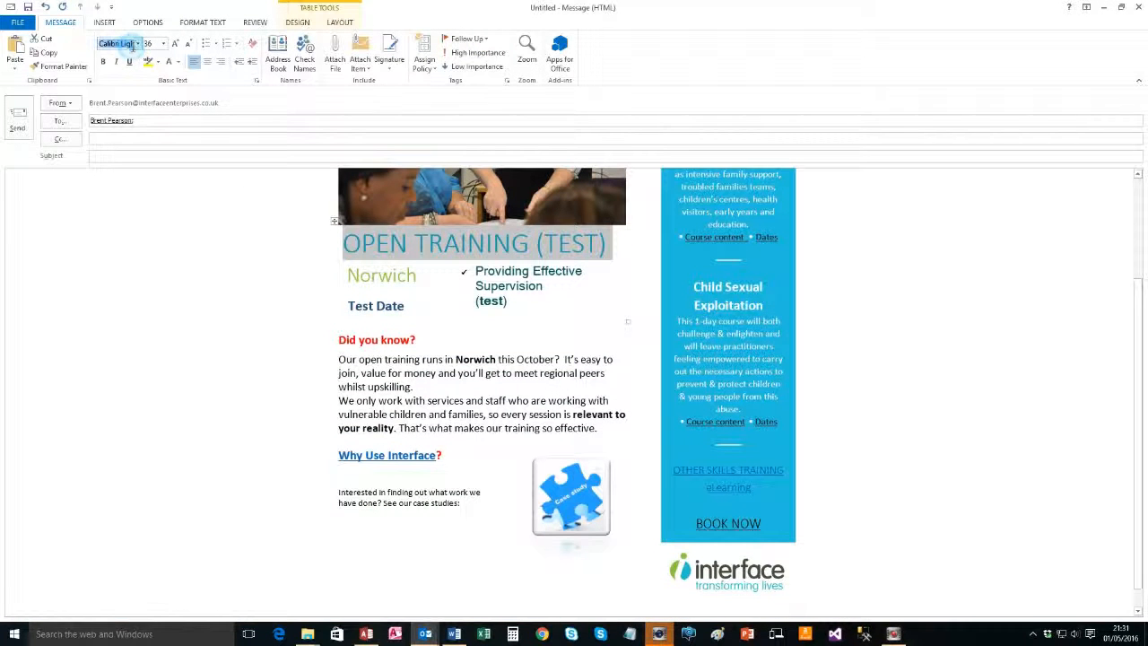
pyautogui.click(137, 43)
pyautogui.click(125, 117)
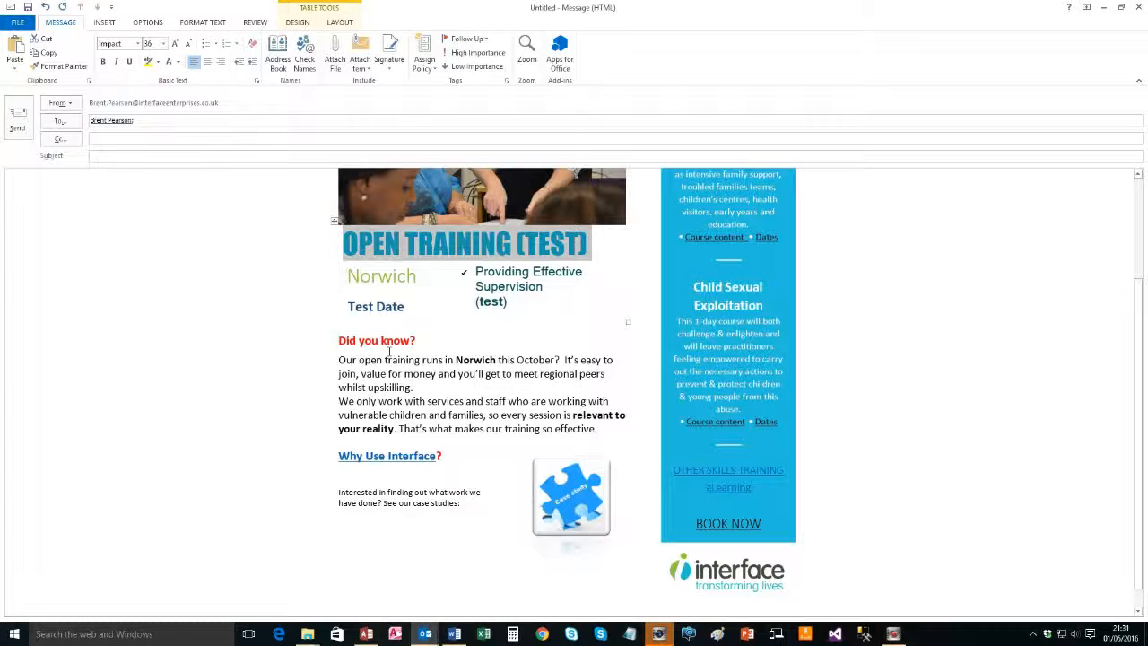
# Set the word Norwich in Impact
pyautogui.moveTo(354, 279); pyautogui.dragTo(414, 283)
pyautogui.click(452, 241)
pyautogui.click(439, 312)
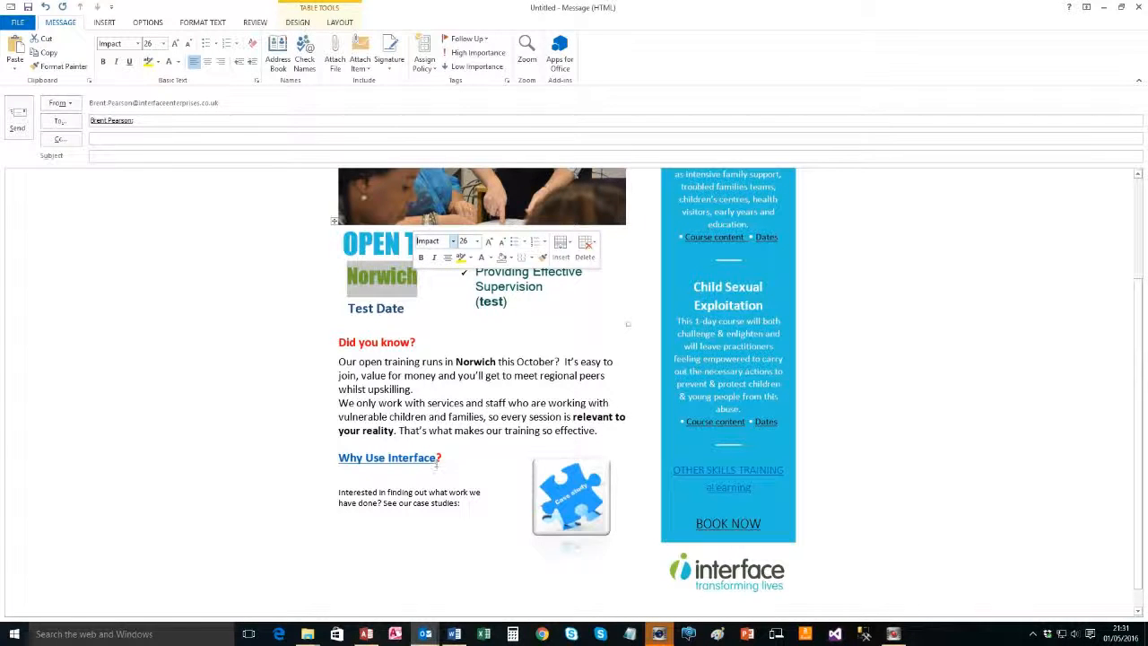
# Colour the Why Use Interface? heading red
pyautogui.moveTo(441, 459); pyautogui.dragTo(339, 459)
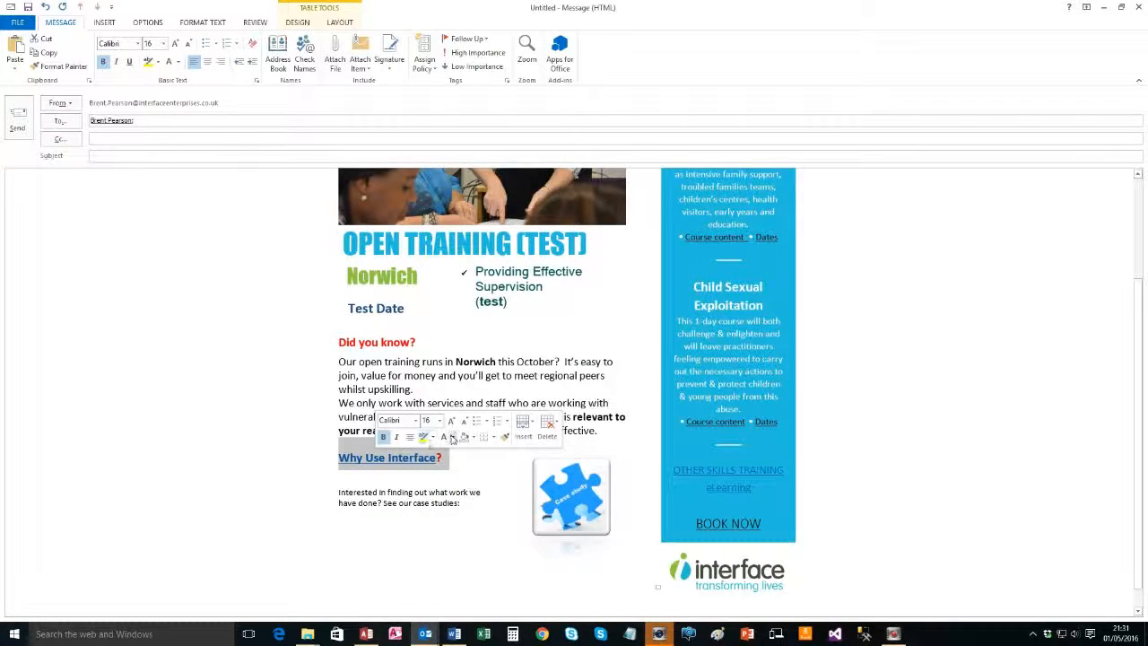
pyautogui.click(453, 438)
pyautogui.click(454, 534)
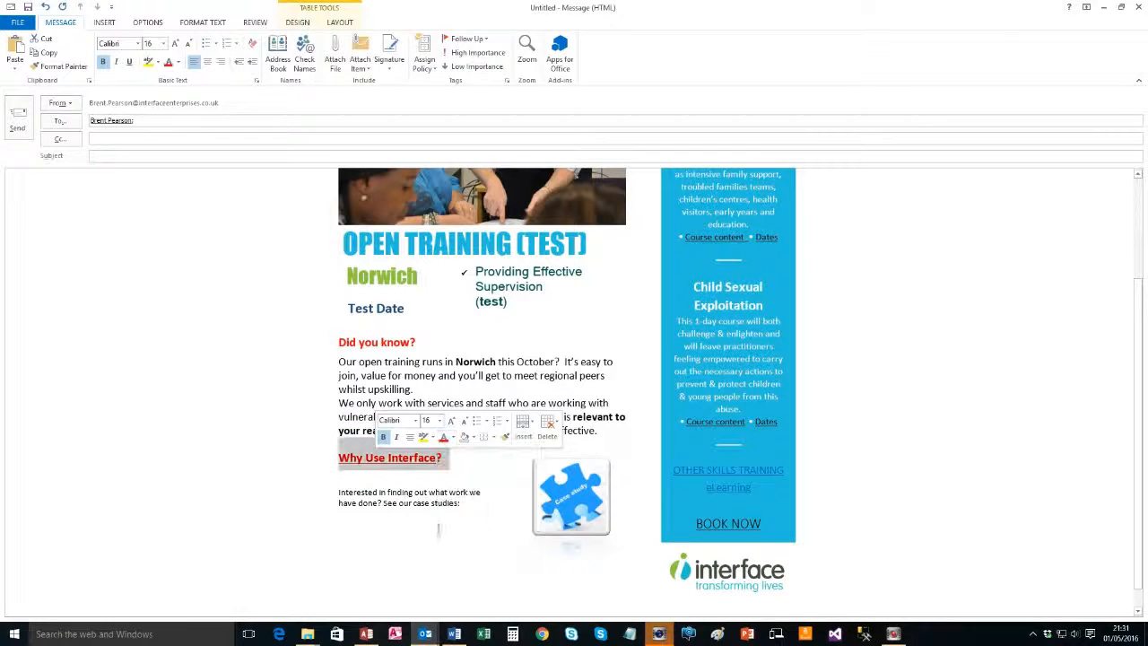
pyautogui.click(474, 508)
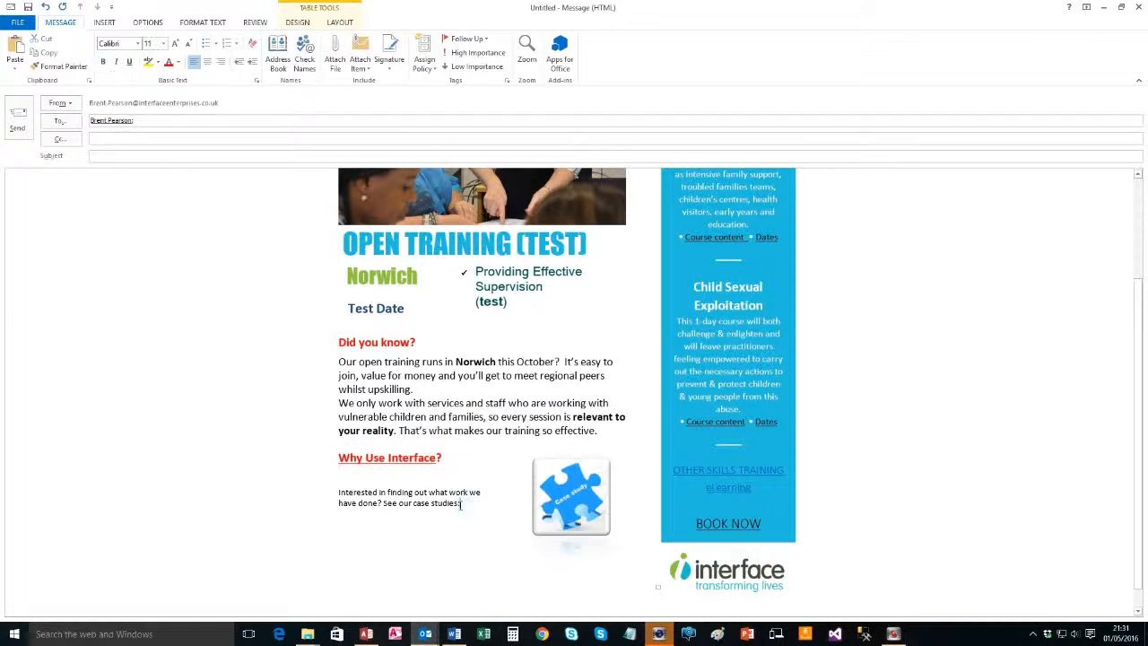
pyautogui.hotkey('alt', 'Tab')
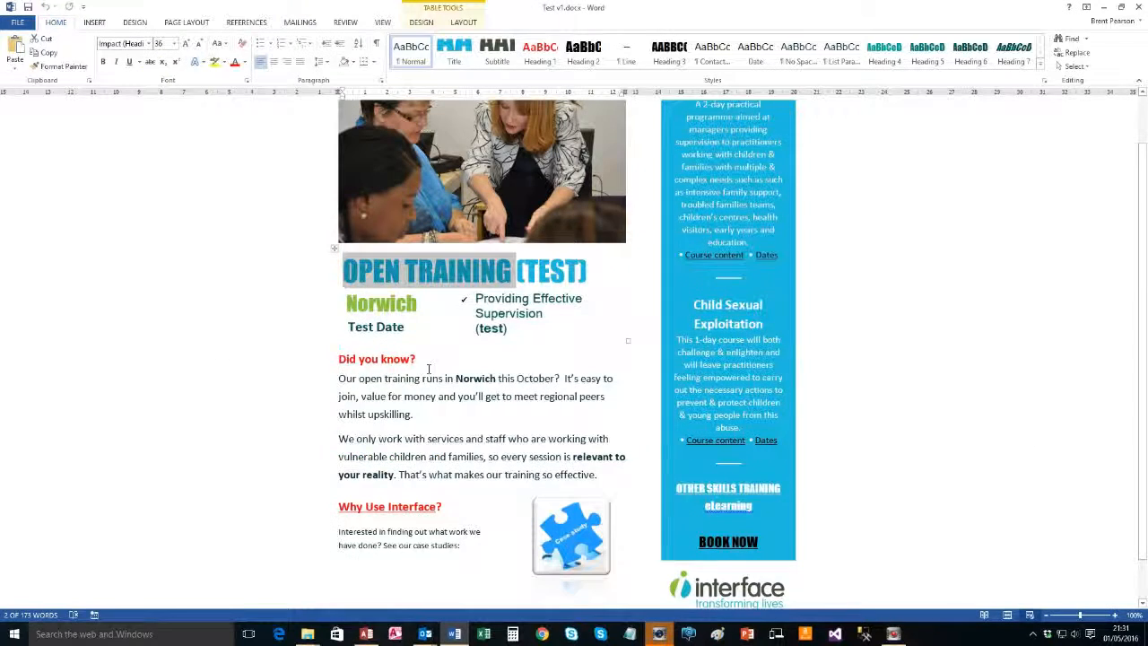
pyautogui.hscroll(-2, 348, 380)
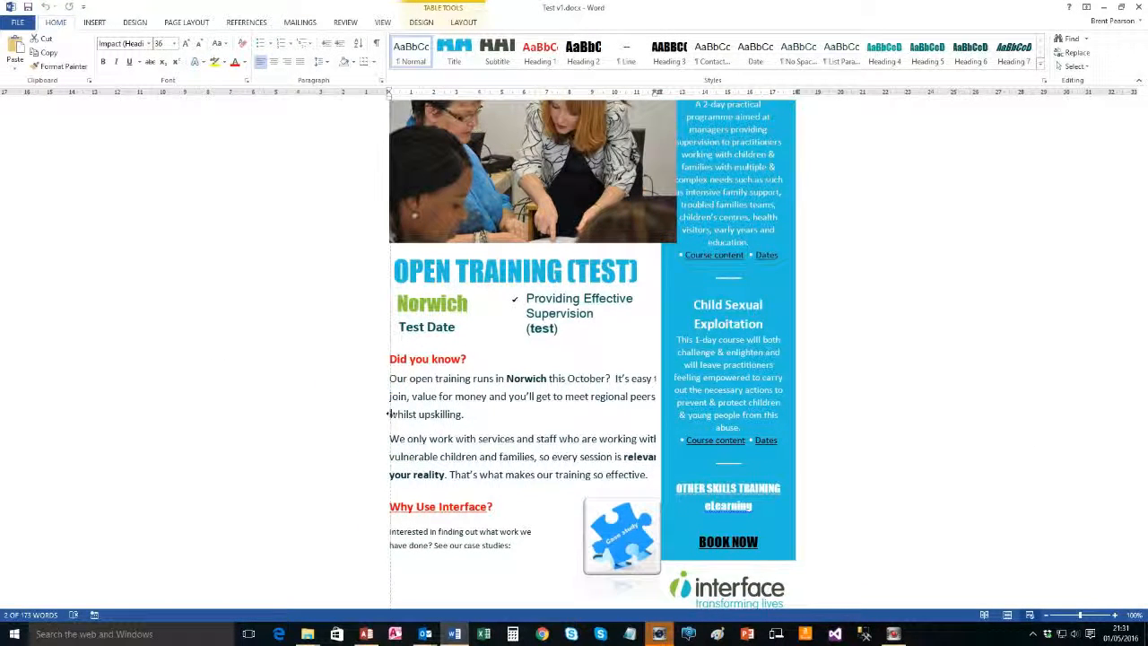
pyautogui.hscroll(2, 391, 413)
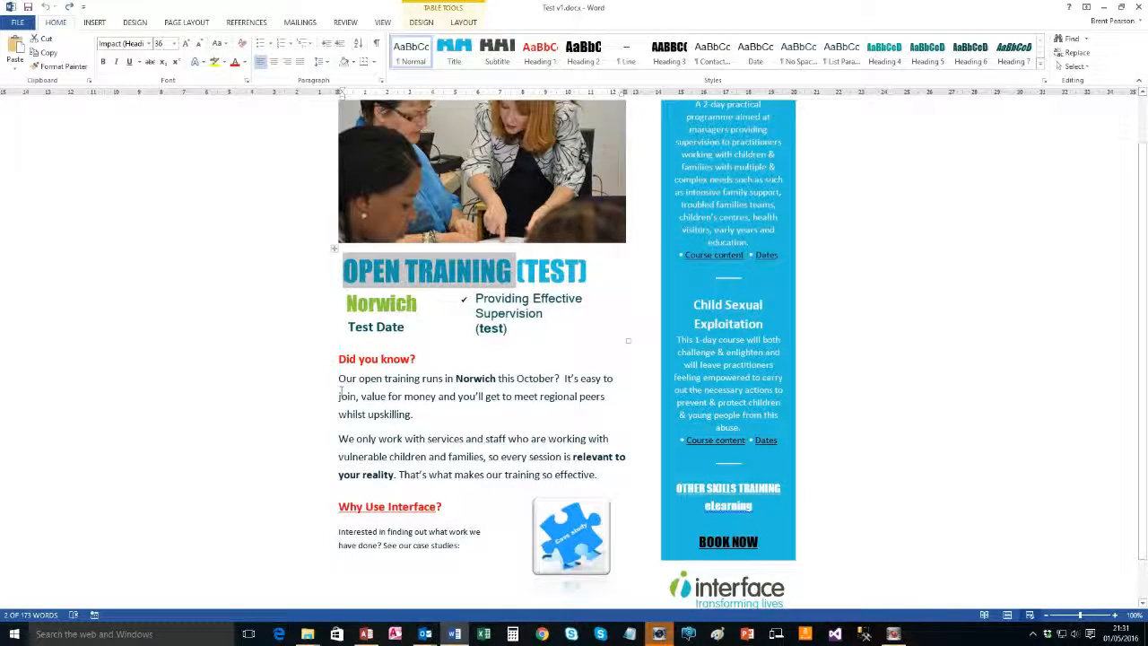
pyautogui.moveTo(341, 378); pyautogui.dragTo(423, 417)
pyautogui.click(329, 62)
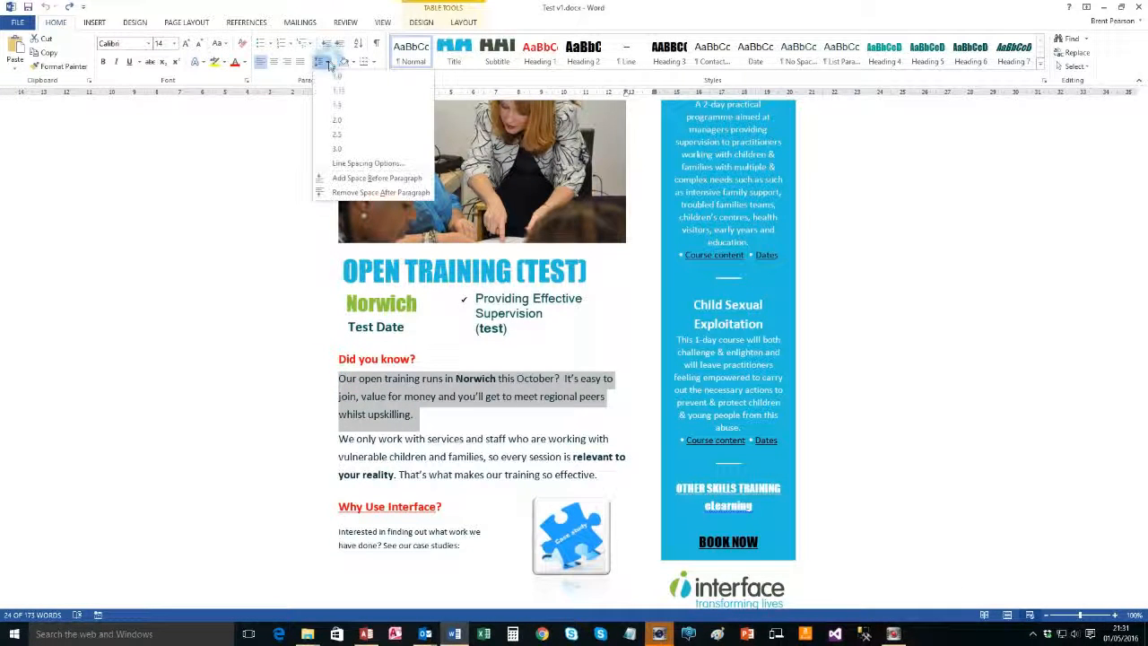
pyautogui.click(345, 160)
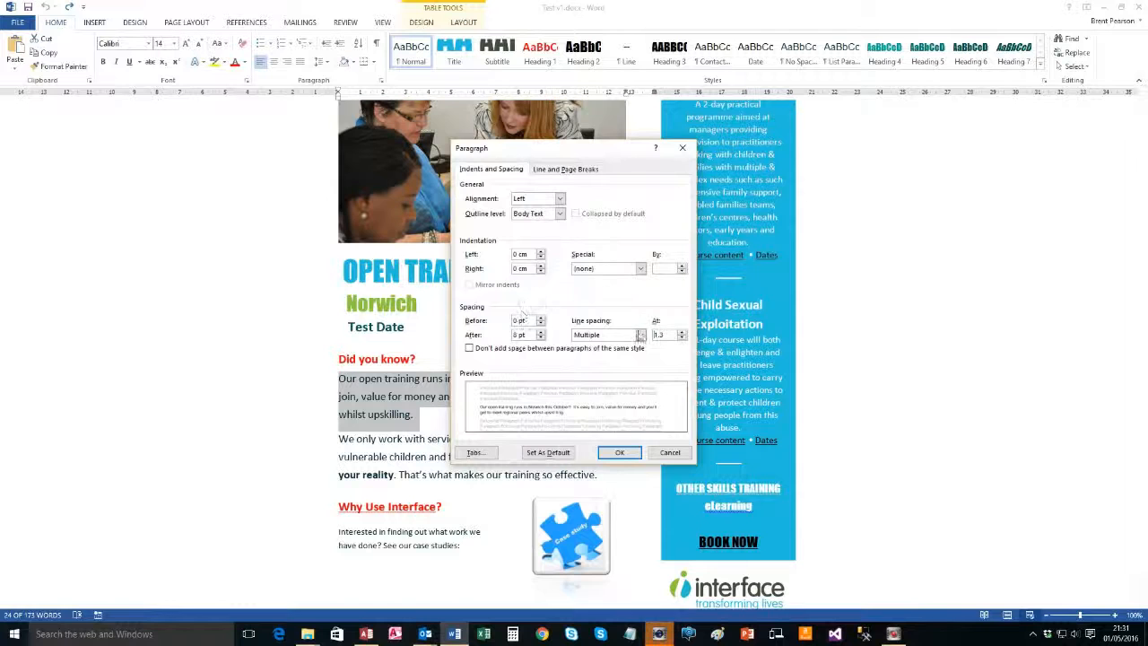
pyautogui.click(618, 452)
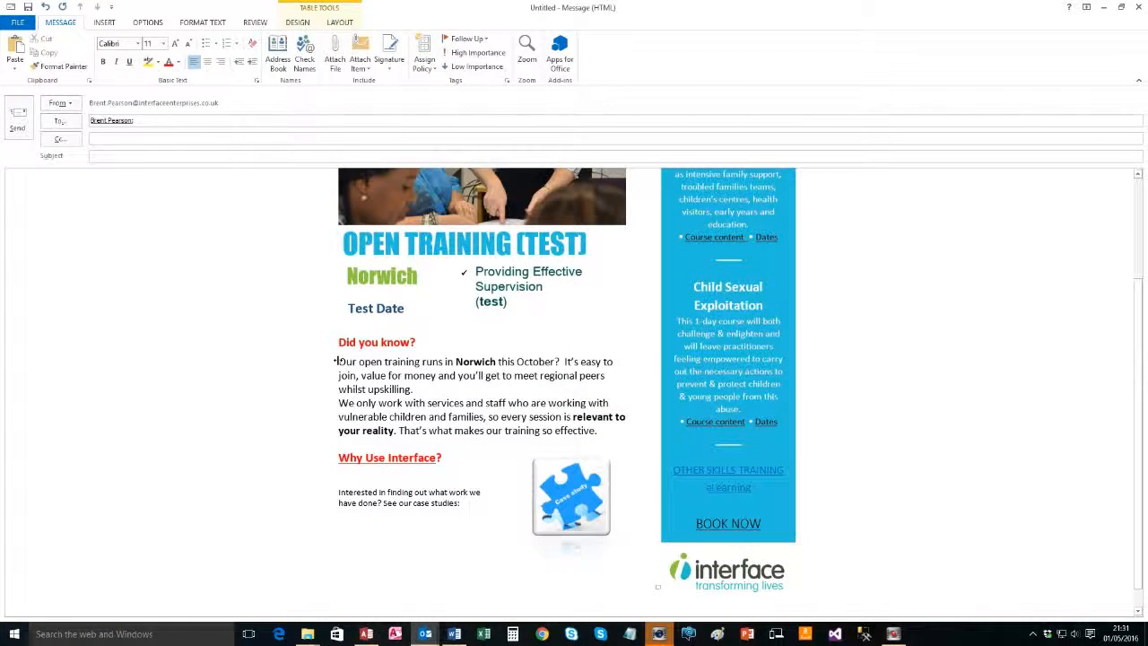
pyautogui.click(335, 361)
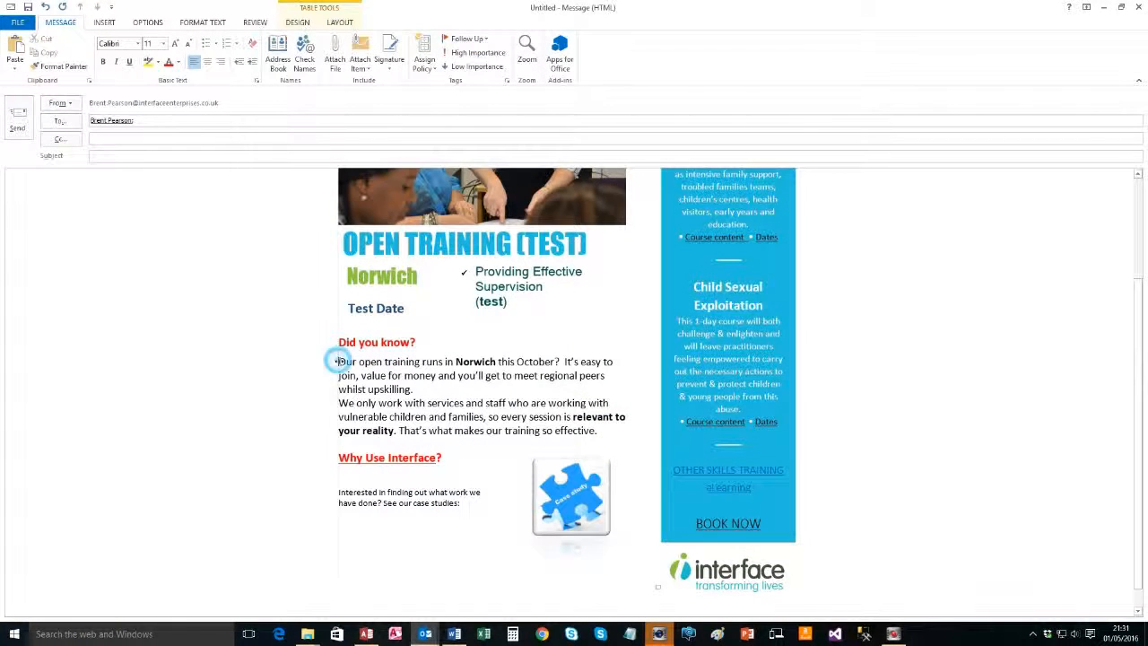
pyautogui.click(338, 360)
# Give both Did you know? body paragraphs Multiple line spacing at 1.3
pyautogui.moveTo(338, 361); pyautogui.dragTo(598, 437)
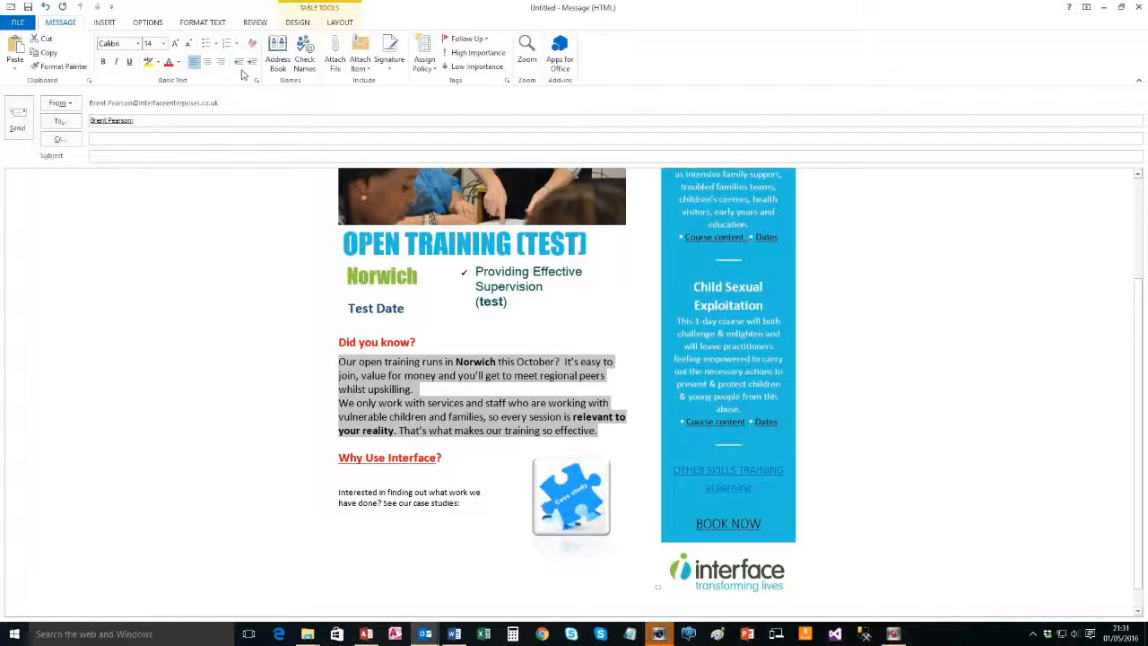
pyautogui.click(204, 22)
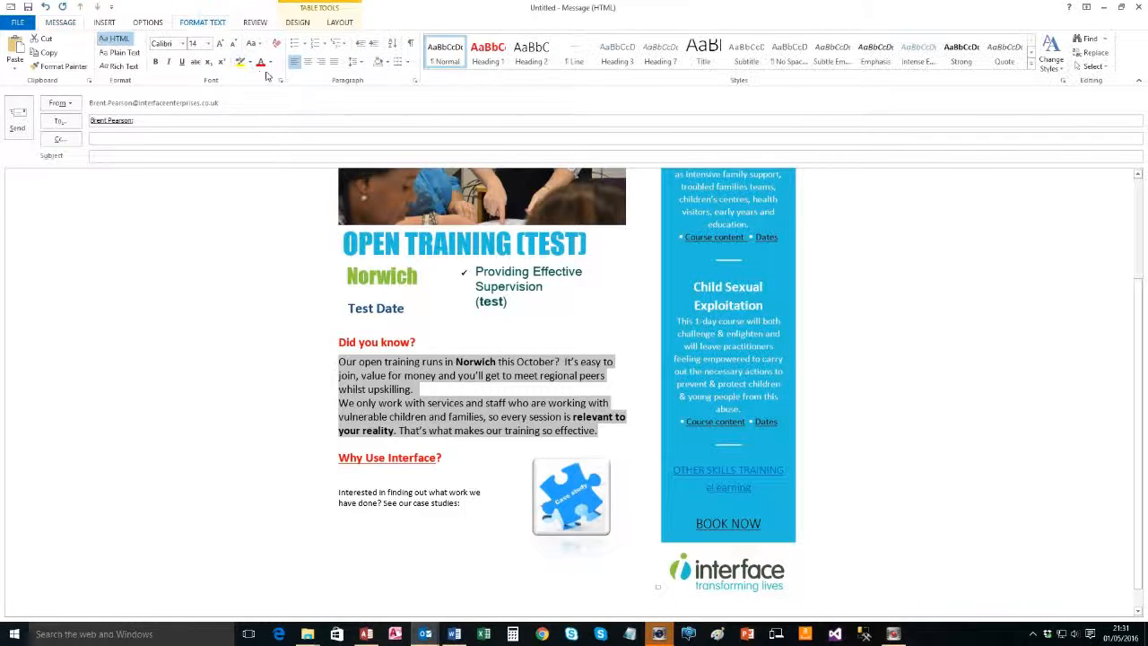
pyautogui.click(357, 61)
pyautogui.click(390, 159)
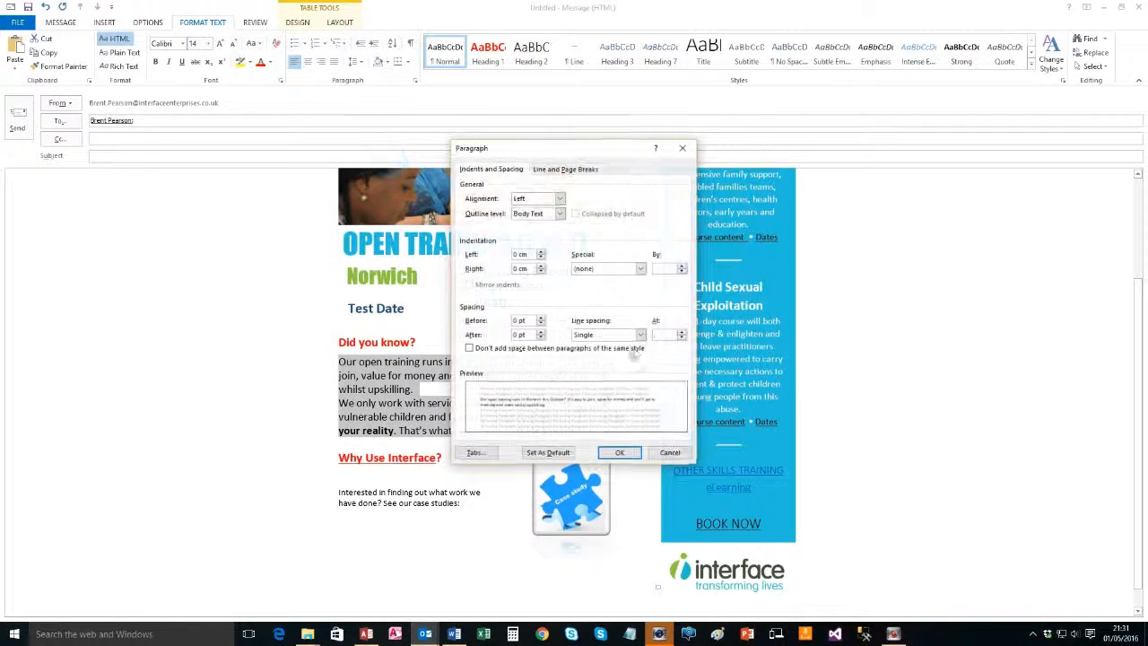
pyautogui.click(640, 334)
pyautogui.click(609, 384)
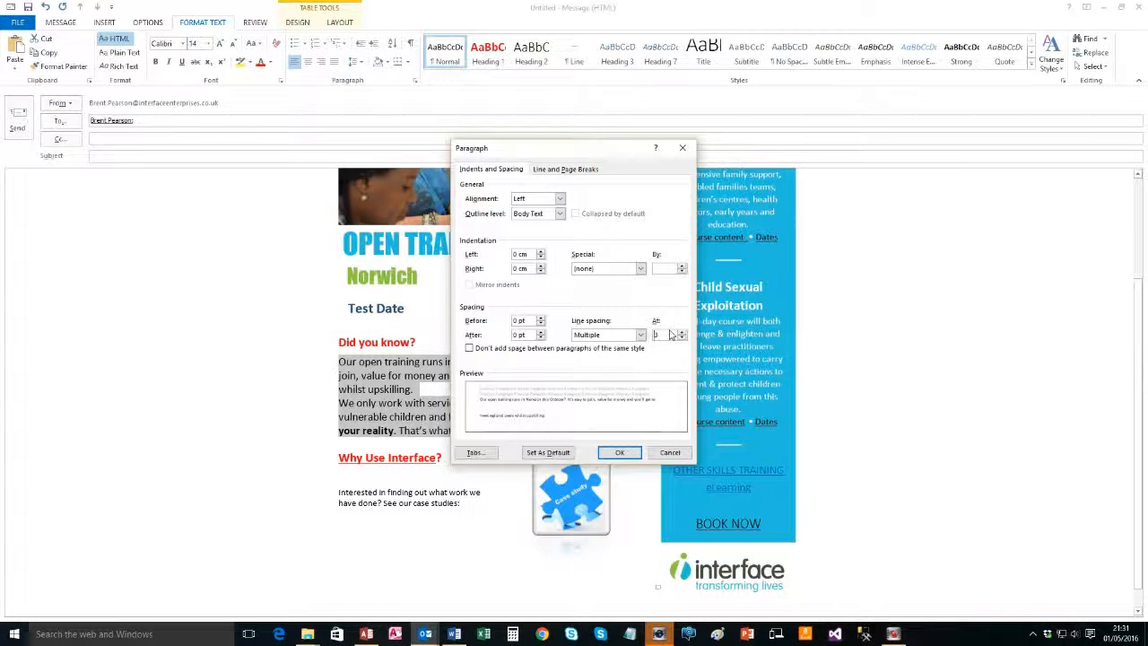
pyautogui.click(618, 452)
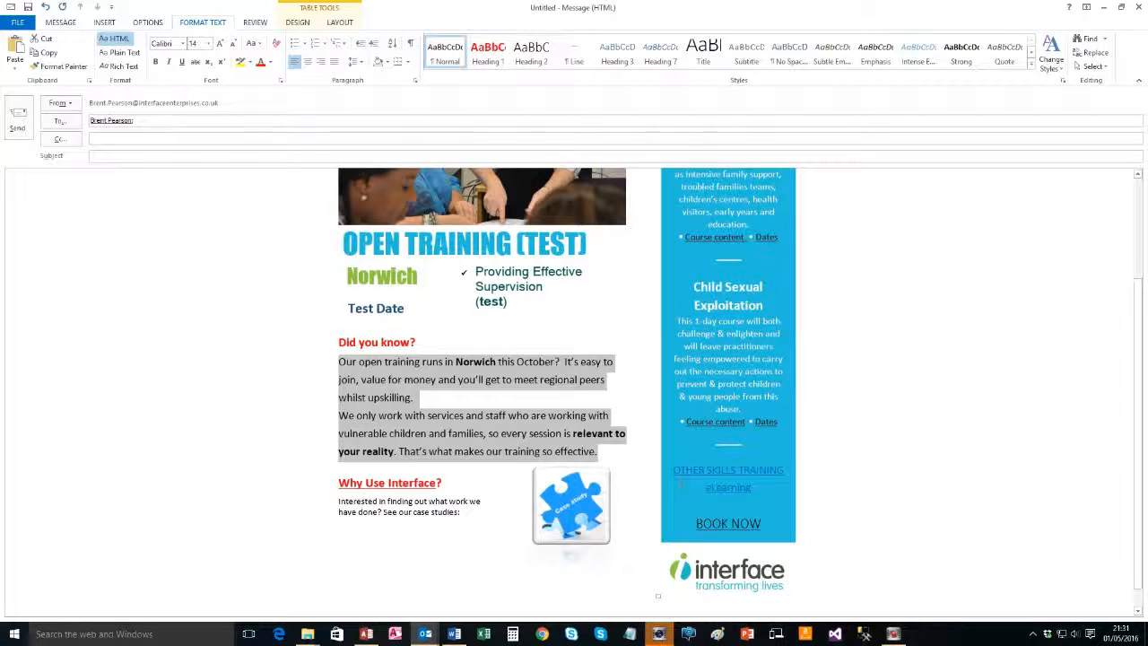
# Make the OTHER SKILLS TRAINING and eLearning panel text white Impact
pyautogui.moveTo(674, 468); pyautogui.dragTo(751, 487)
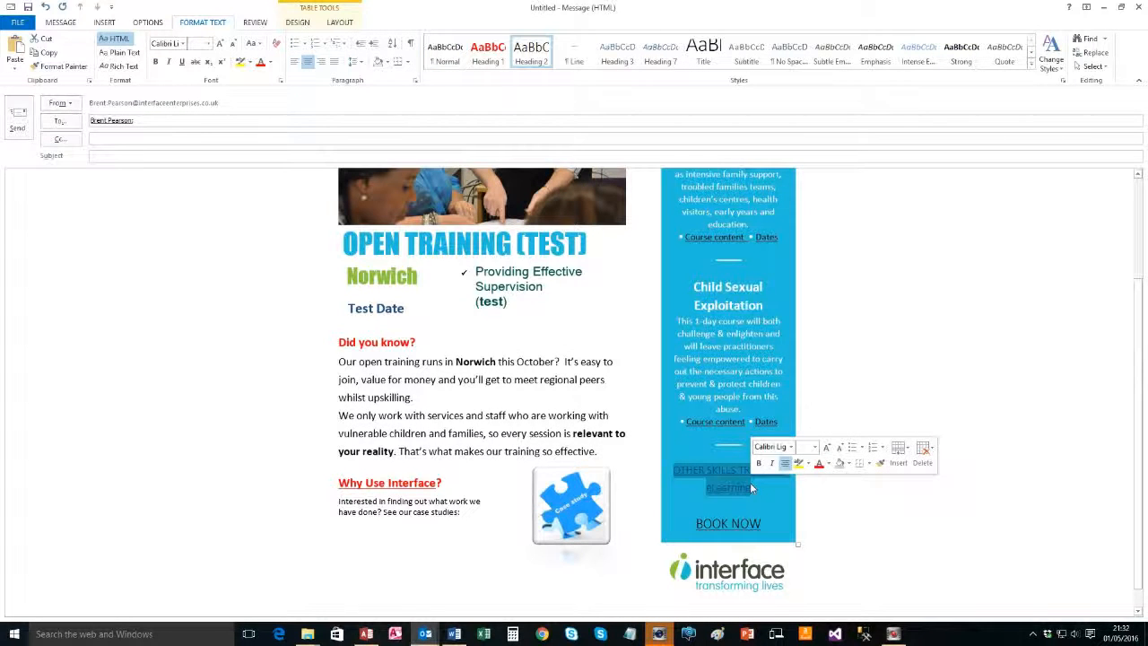
pyautogui.click(790, 446)
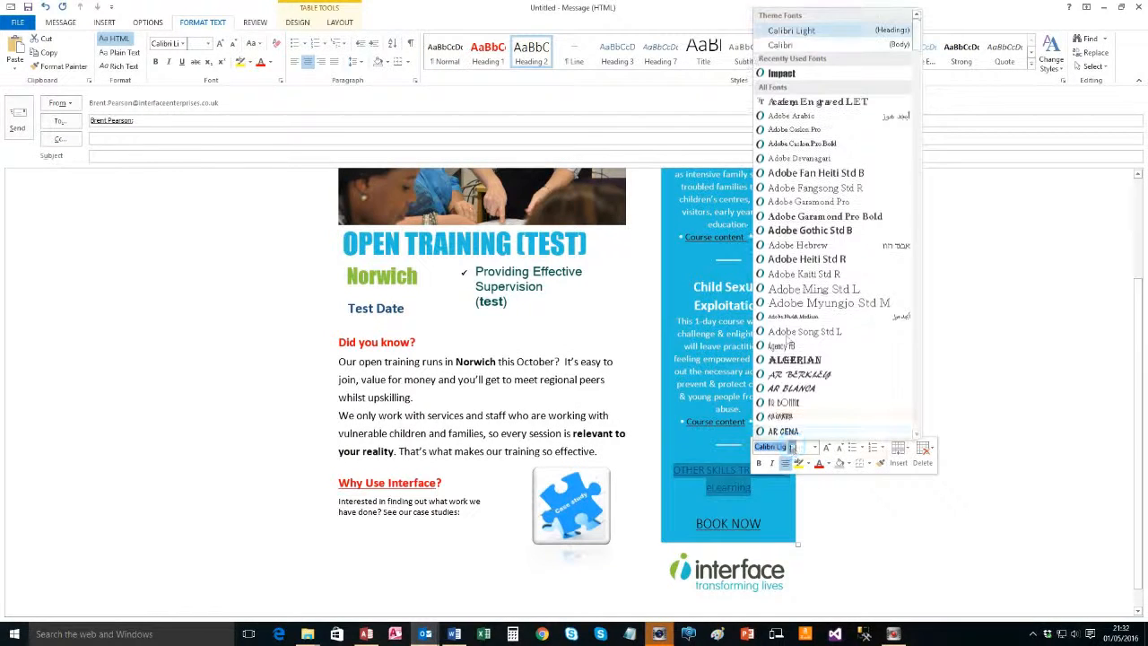
pyautogui.click(794, 74)
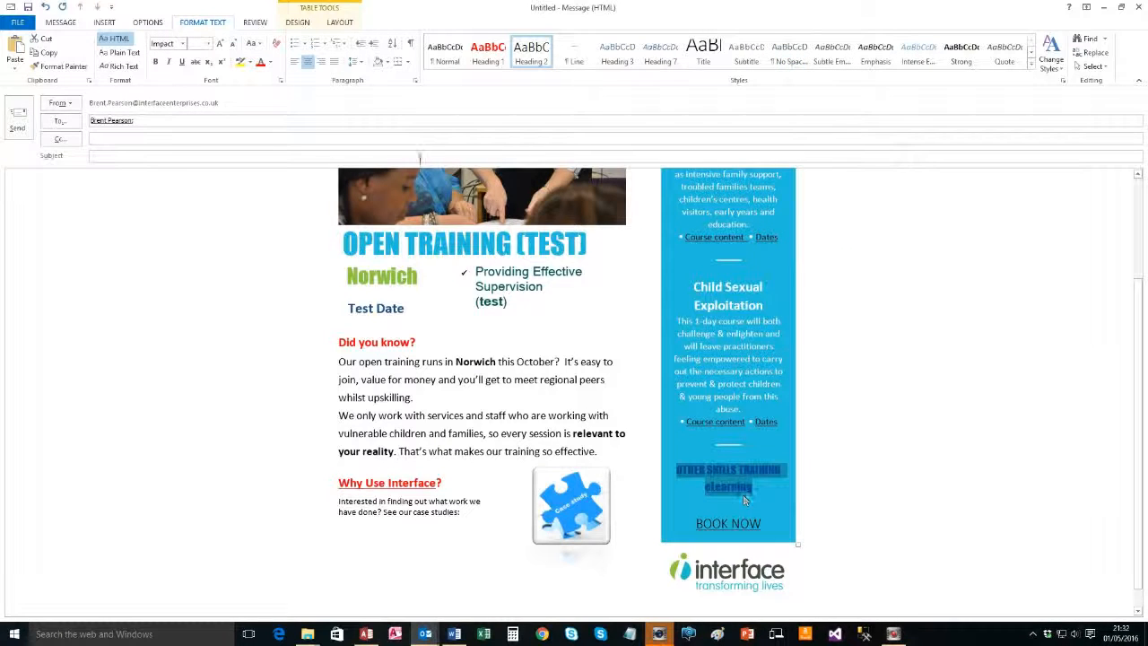
pyautogui.click(269, 62)
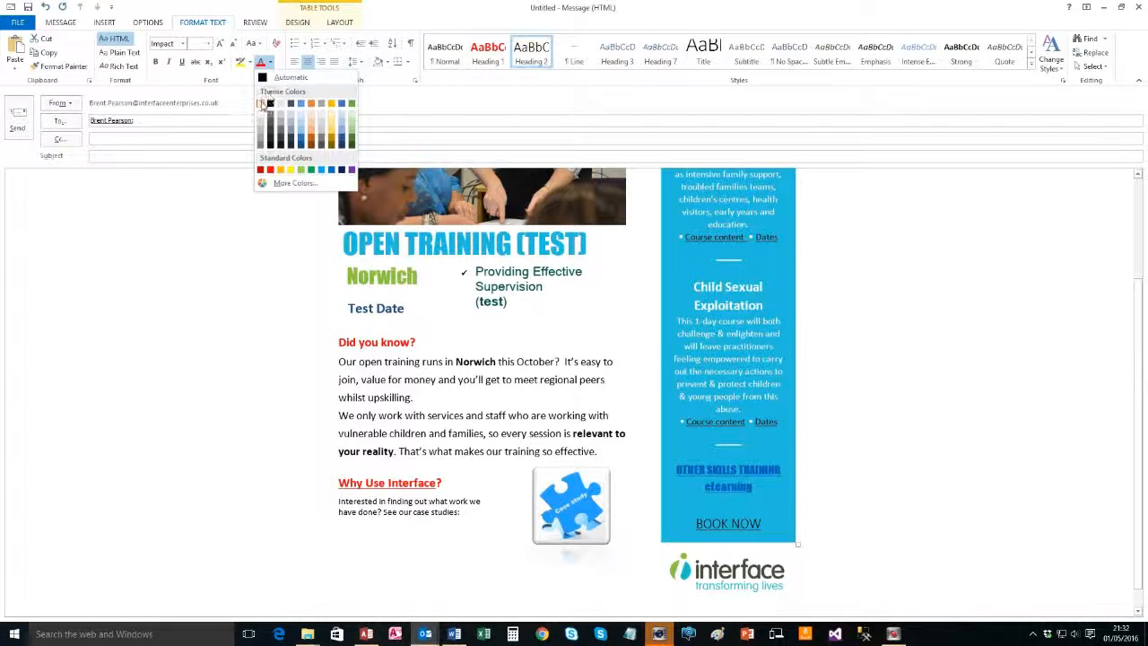
pyautogui.click(262, 105)
# Set BOOK NOW in the Impact font
pyautogui.moveTo(763, 524); pyautogui.dragTo(692, 523)
pyautogui.click(732, 484)
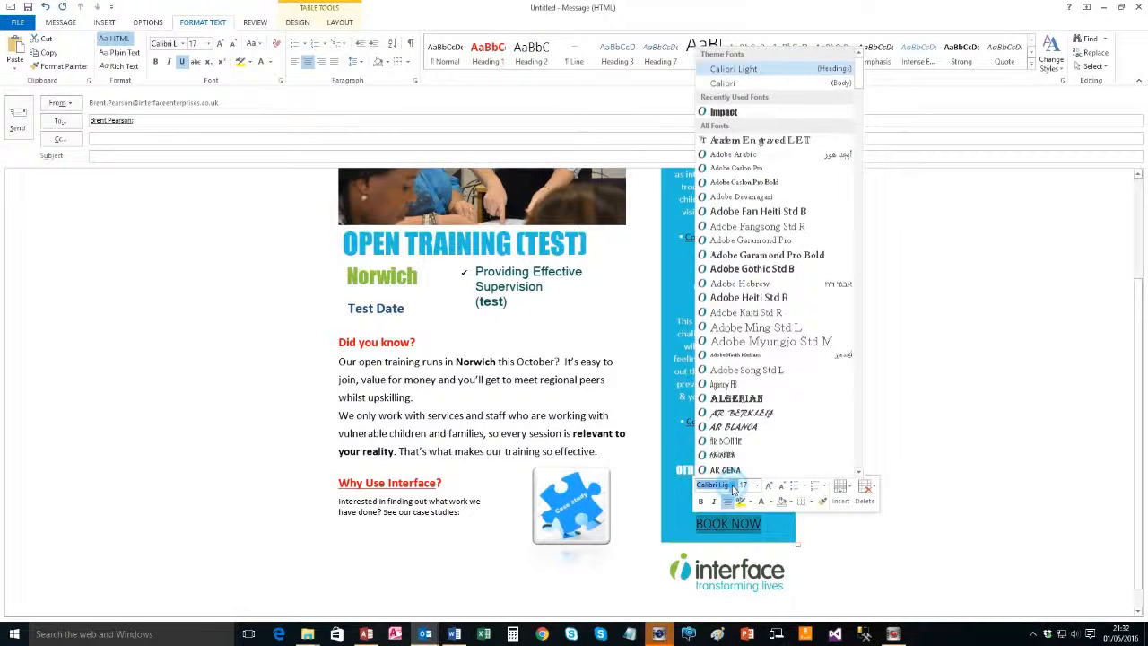
pyautogui.click(722, 111)
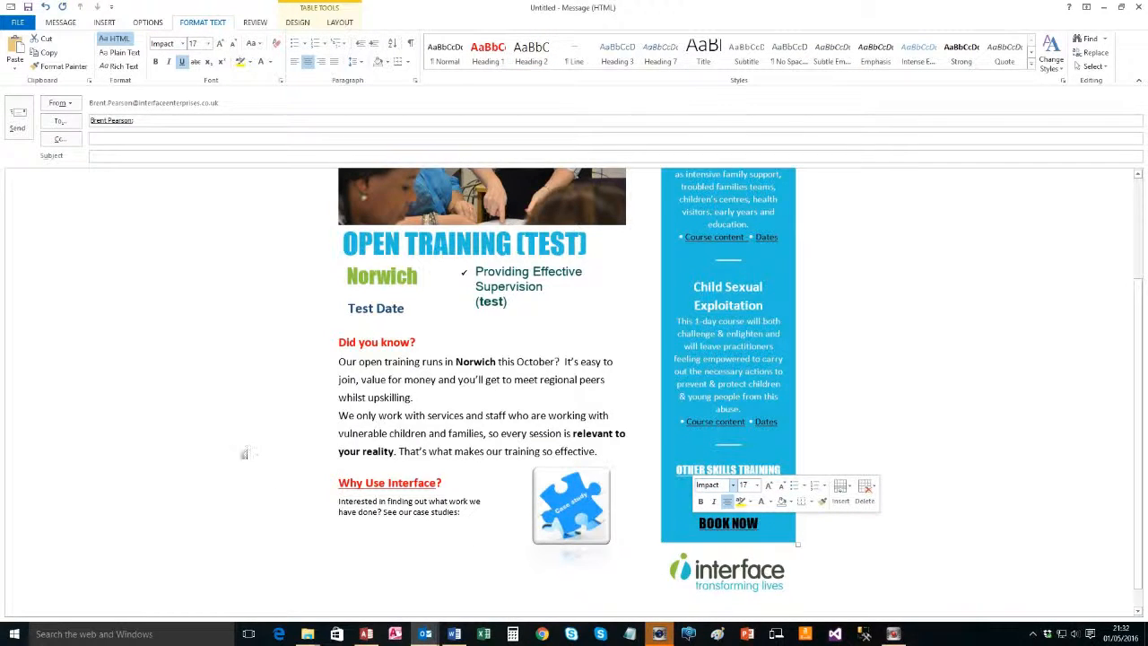
pyautogui.scroll(3, 244, 454)
pyautogui.click(954, 305)
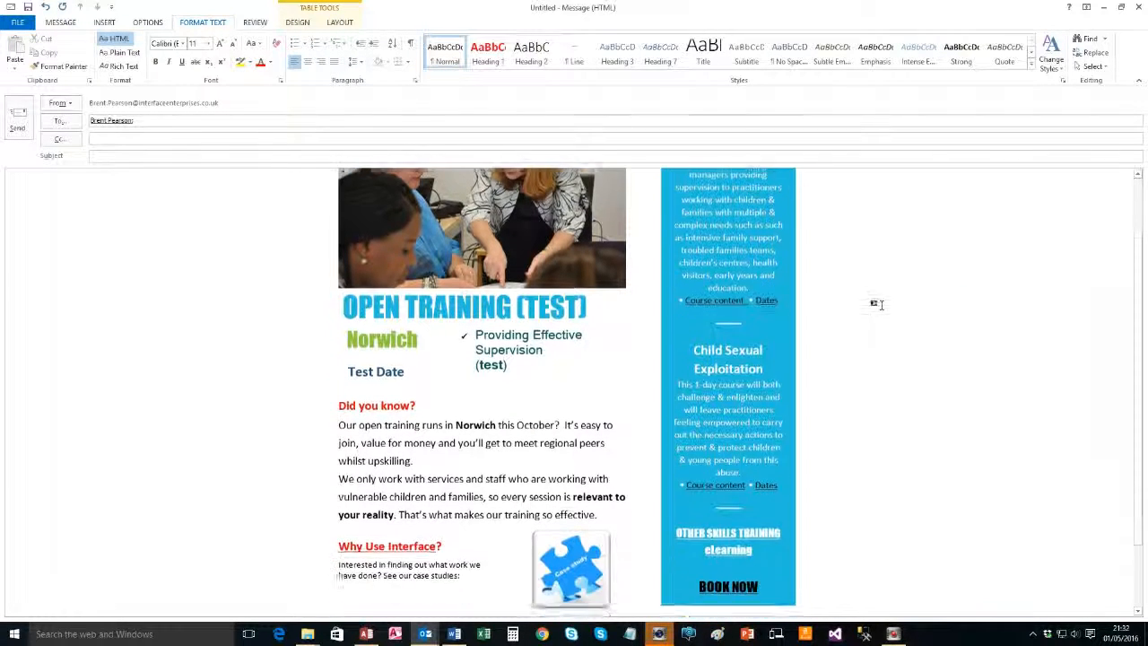
pyautogui.scroll(-3, 866, 301)
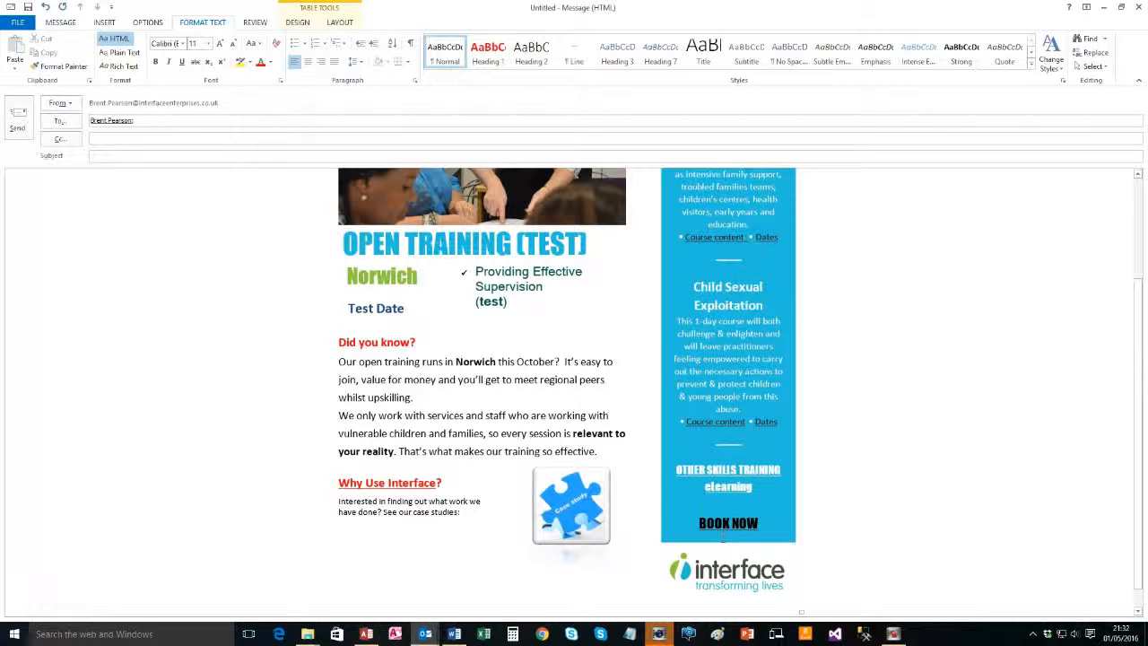
pyautogui.scroll(2, 837, 533)
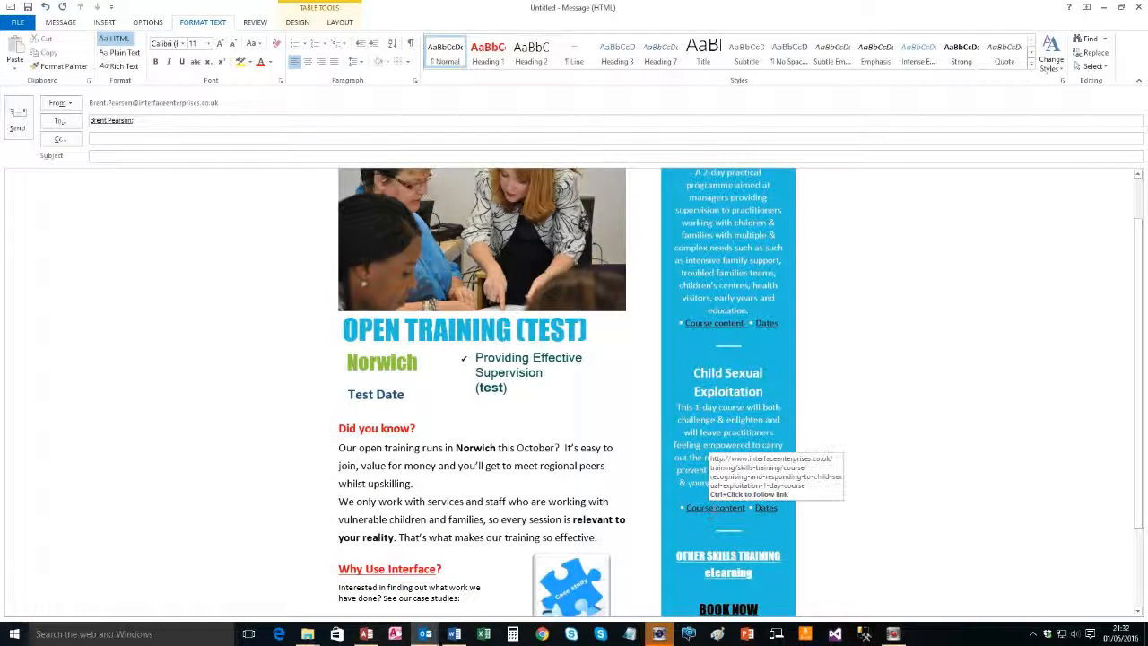
pyautogui.scroll(-3, 801, 588)
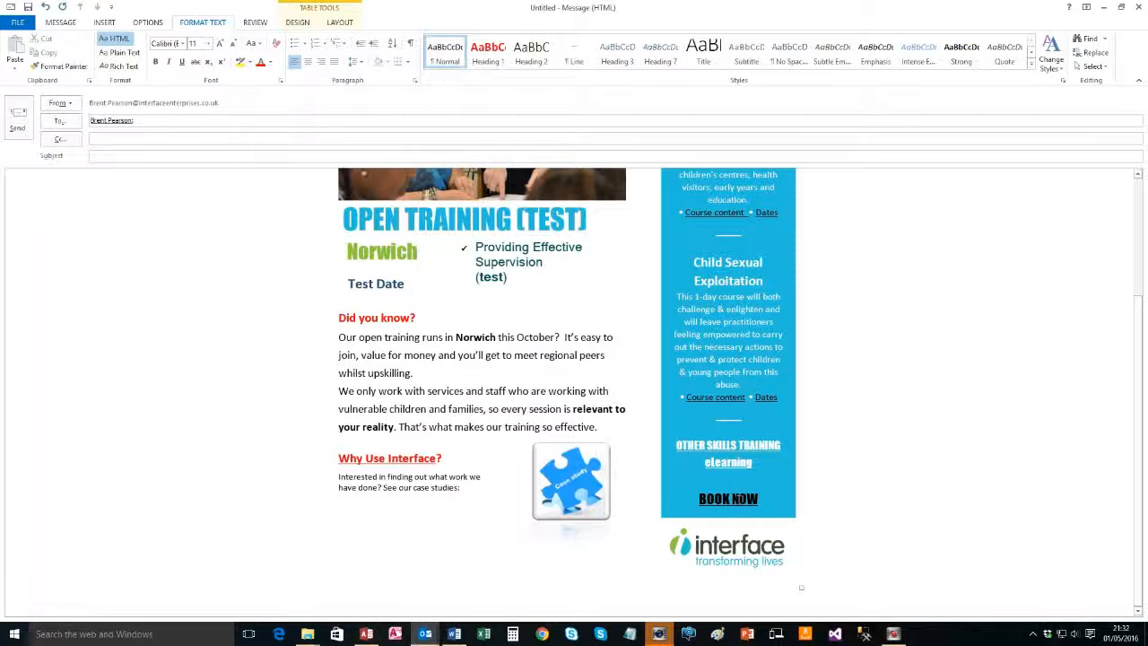
pyautogui.scroll(4, 340, 441)
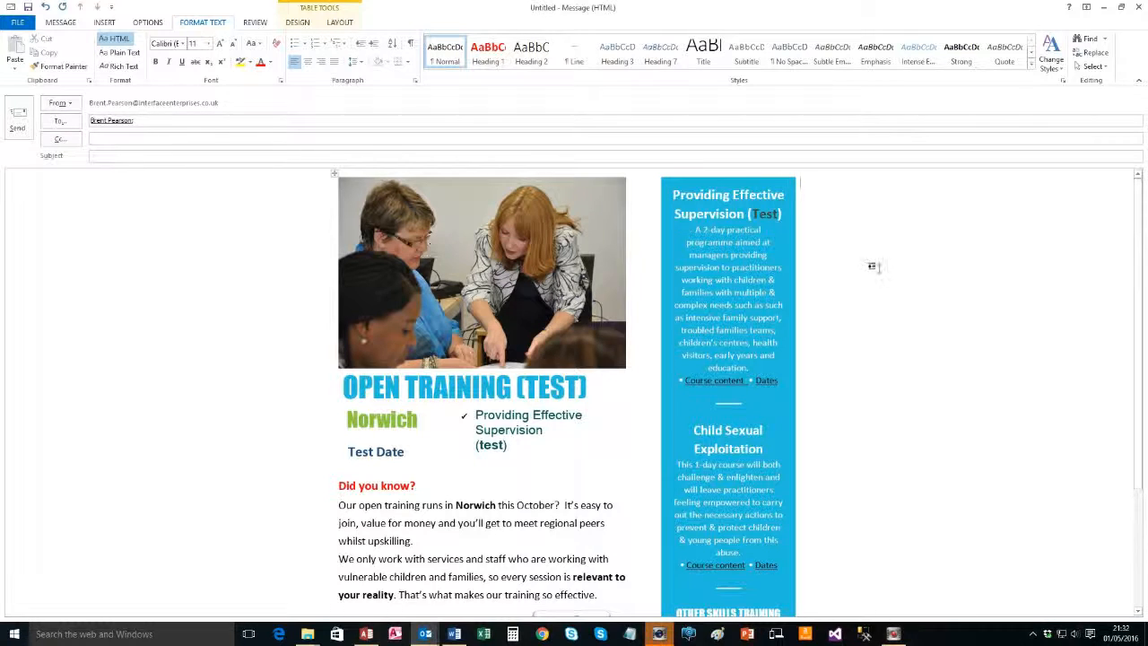
pyautogui.scroll(-4, 833, 564)
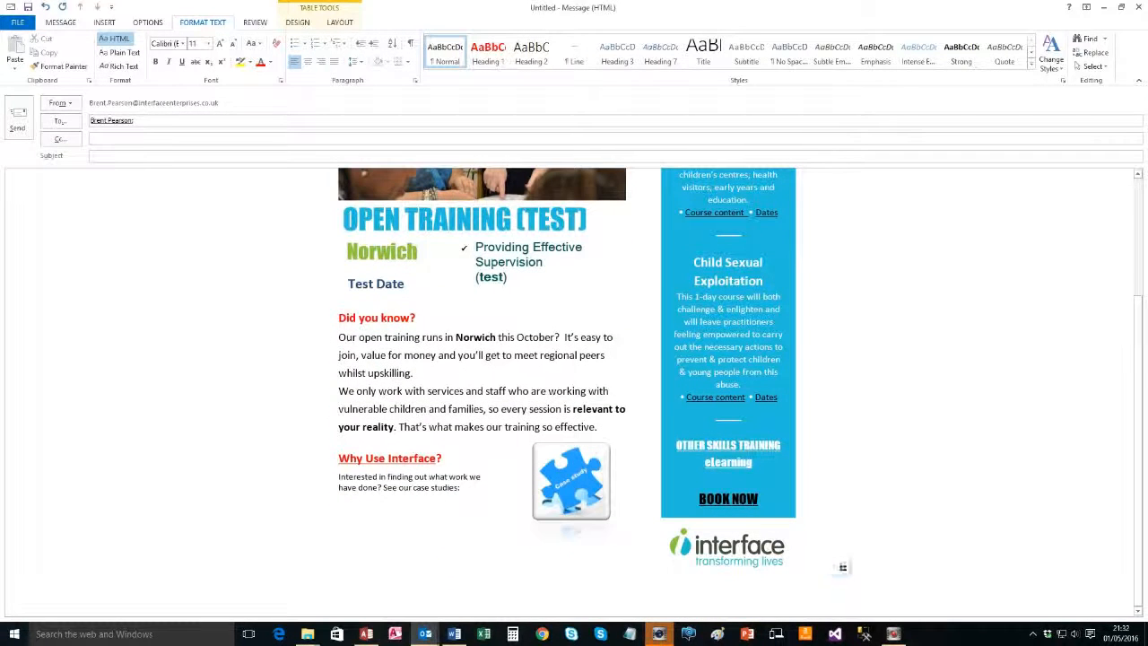
pyautogui.click(186, 591)
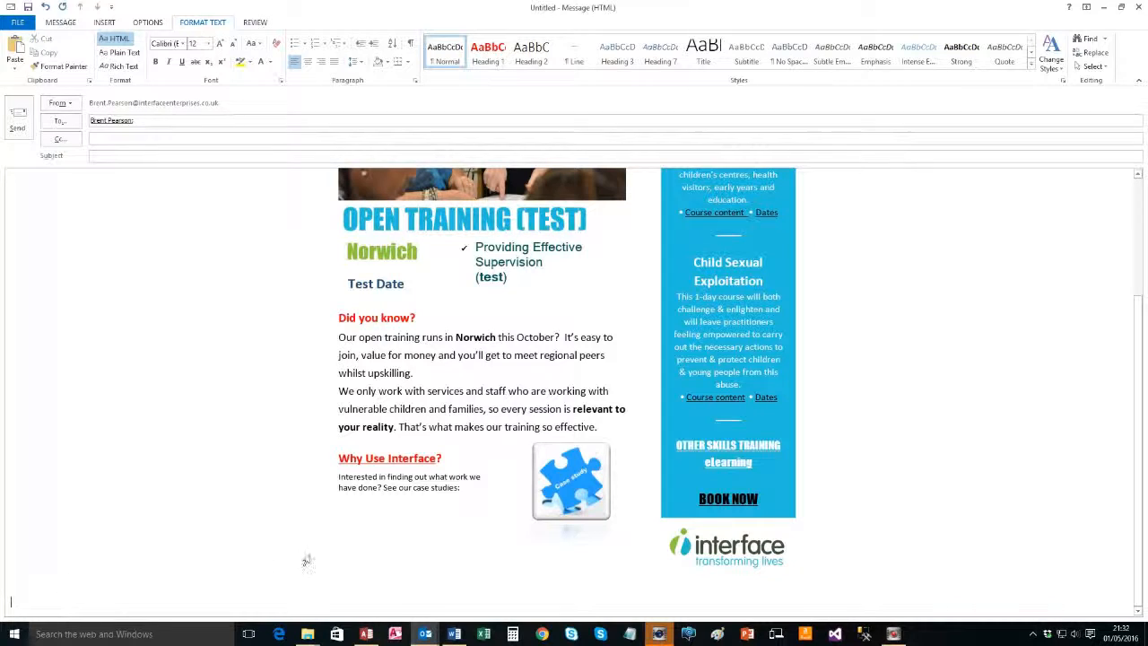
pyautogui.scroll(2, 258, 470)
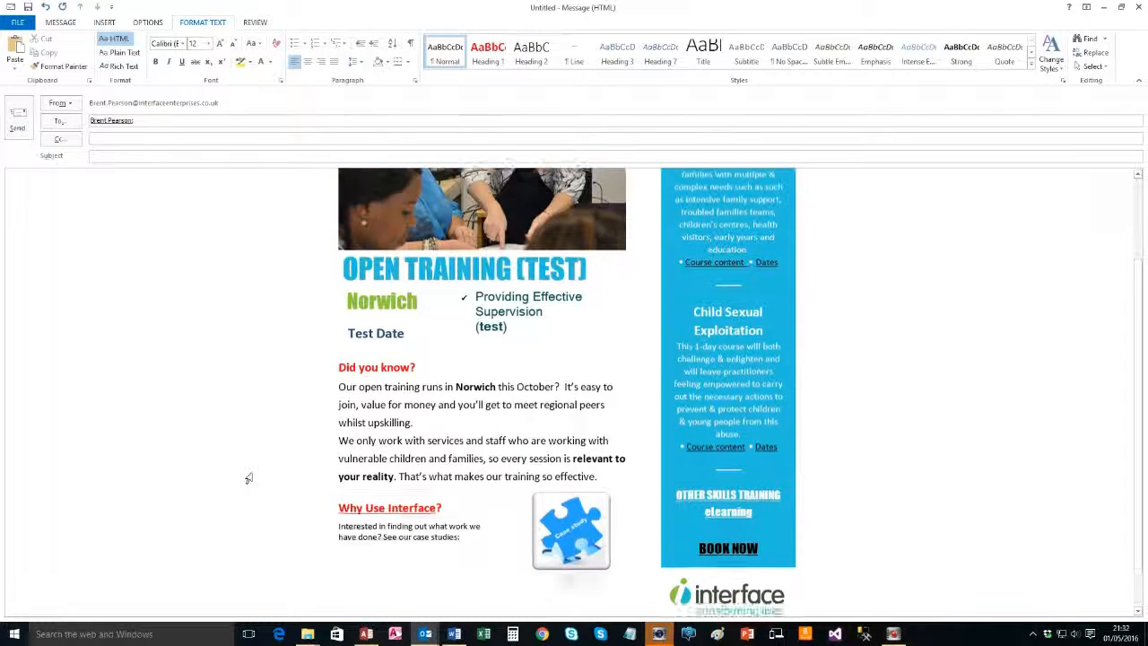
pyautogui.scroll(-2, 253, 470)
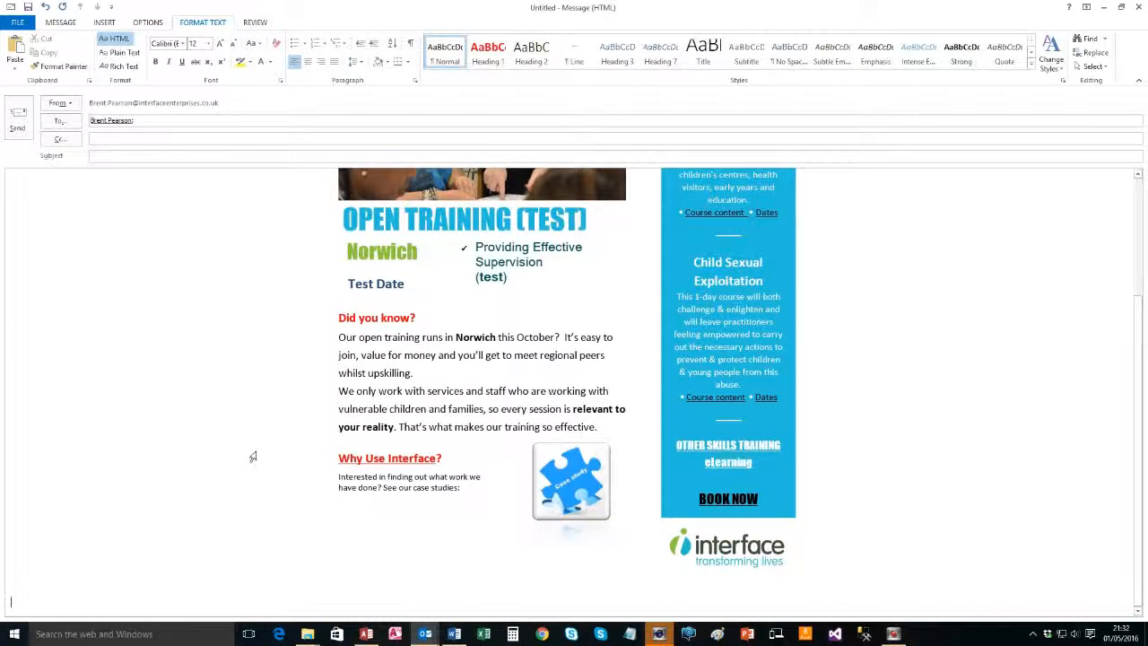
pyautogui.scroll(6, 251, 455)
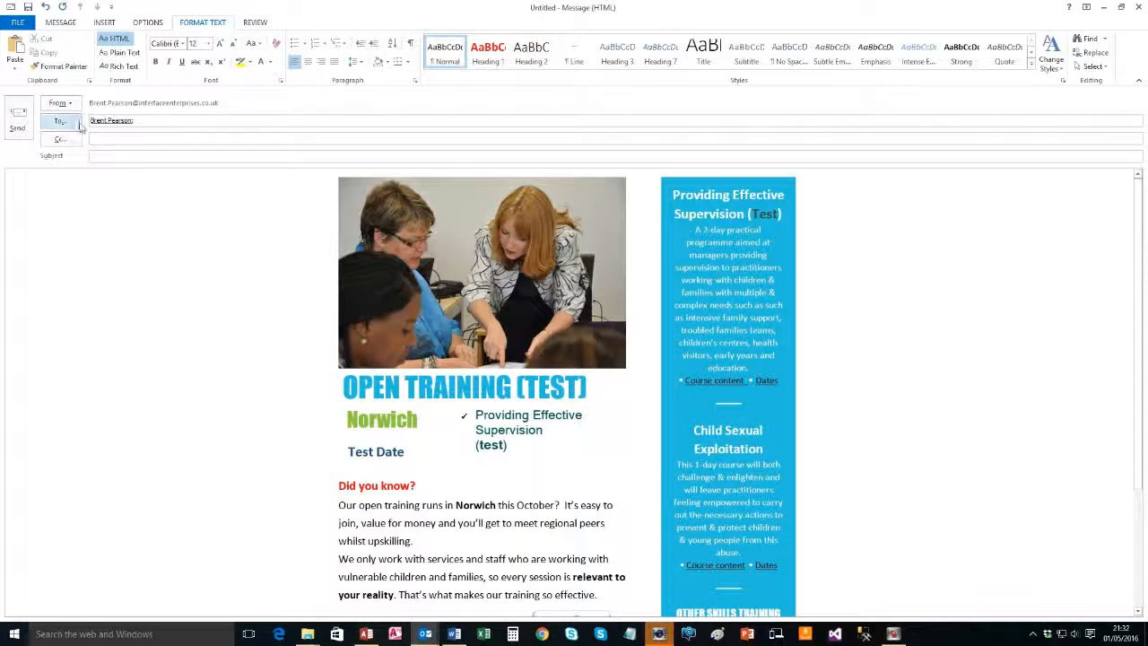
# Send the flyer email without a subject and close the Word document
pyautogui.click(17, 117)
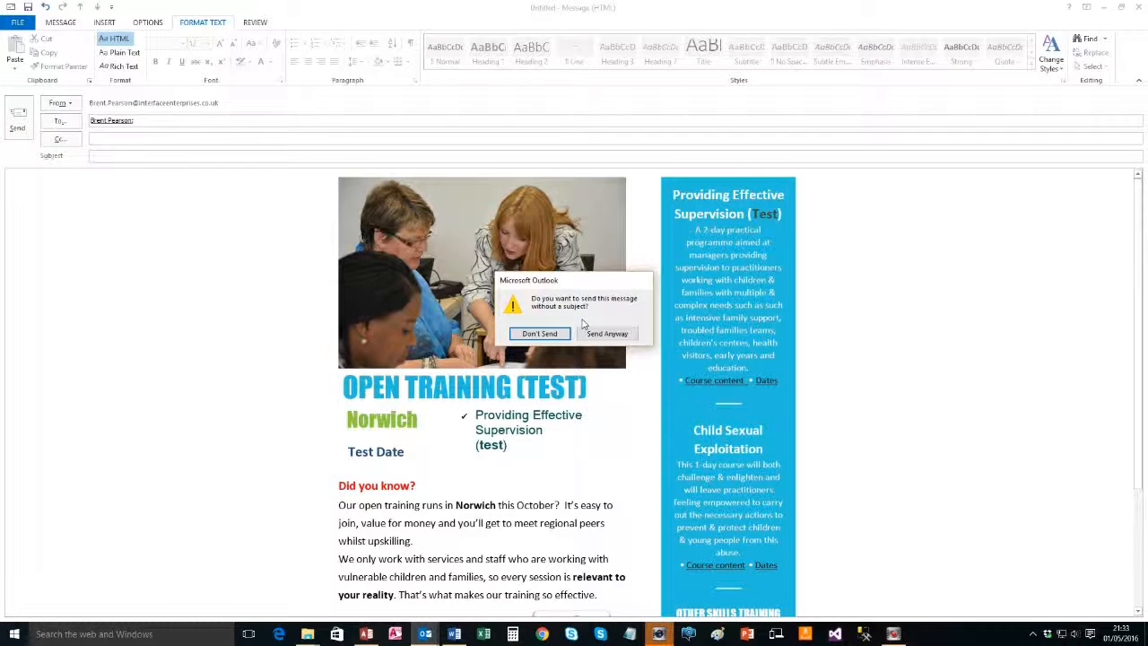
pyautogui.click(607, 332)
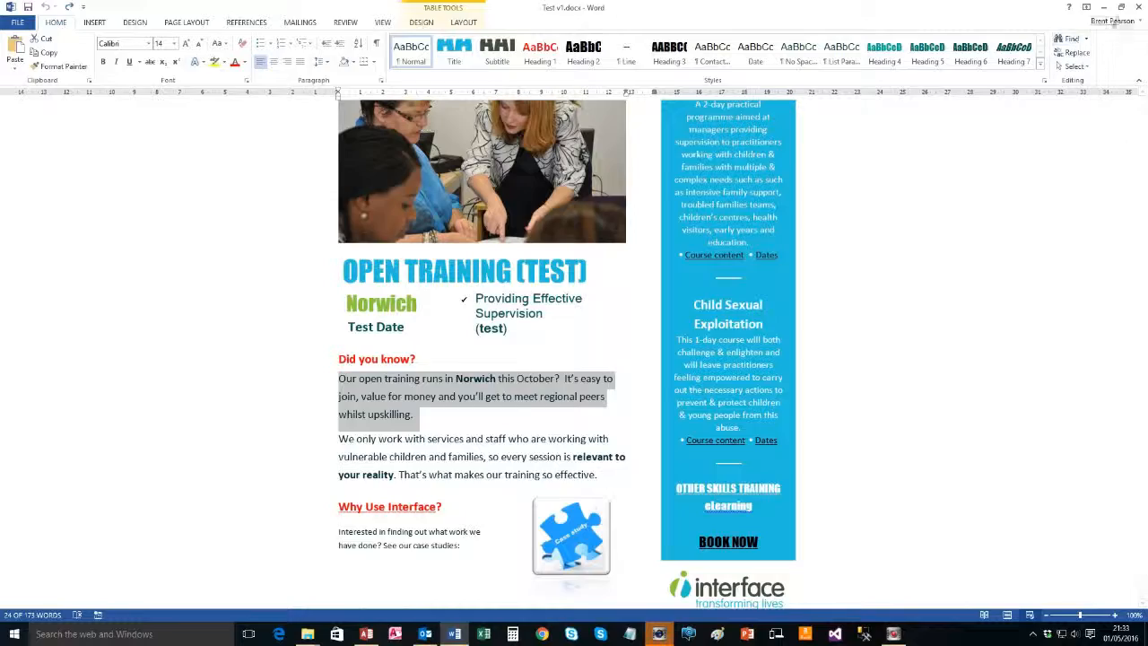
pyautogui.click(1138, 7)
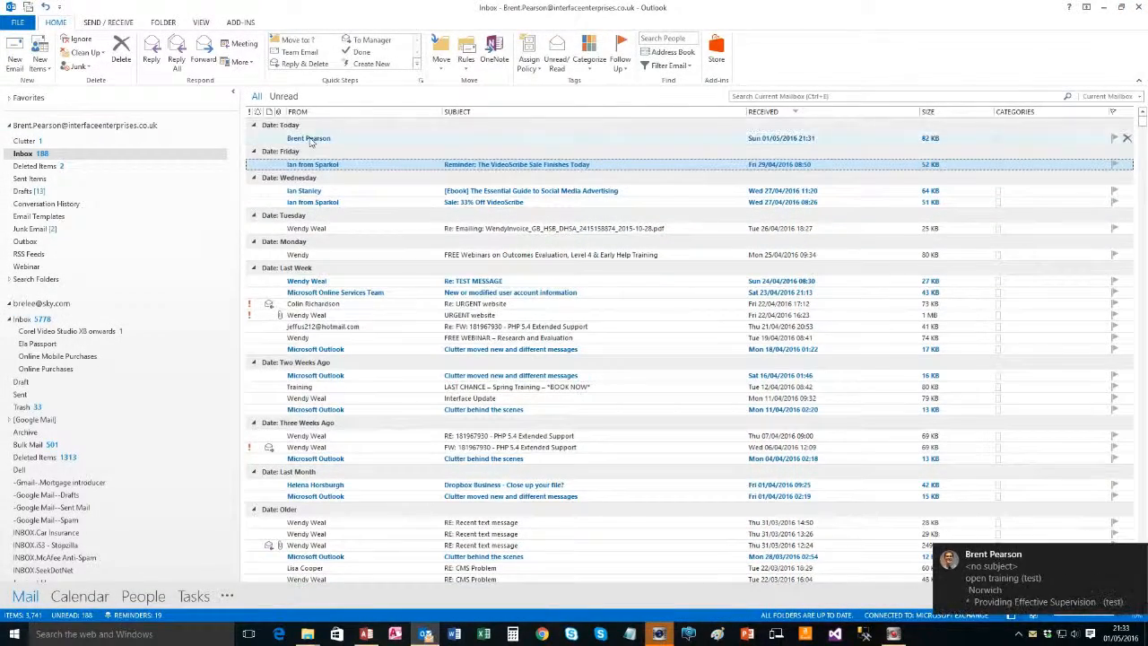
# Open the received flyer message full screen and view its HTML source in Notepad
pyautogui.doubleClick(311, 139)
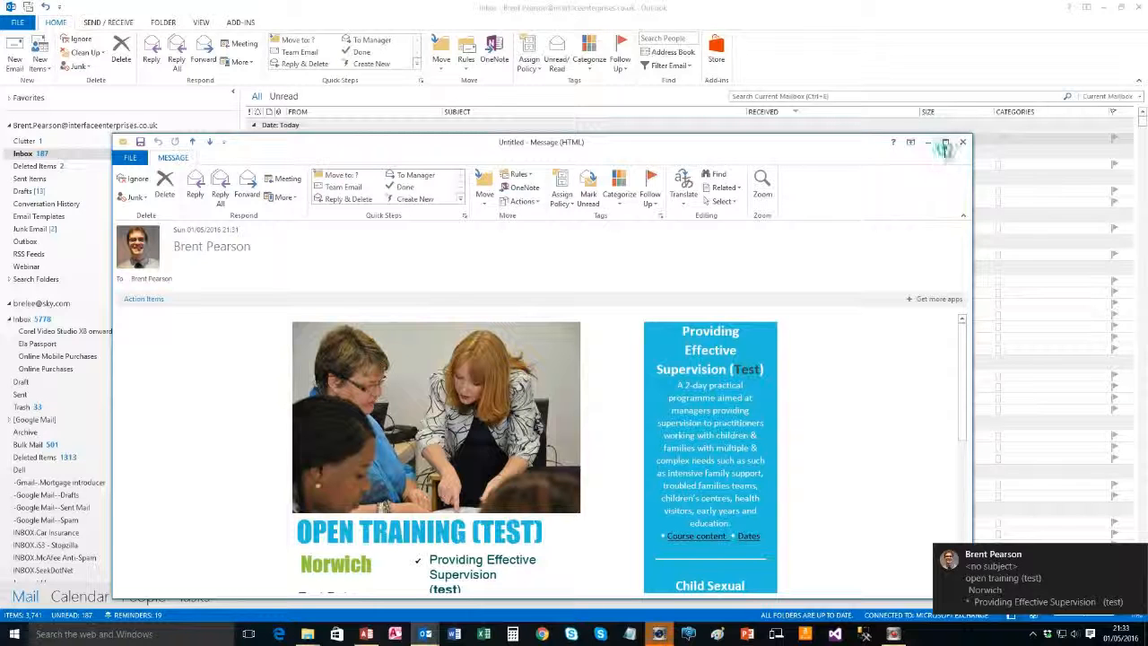
pyautogui.click(945, 143)
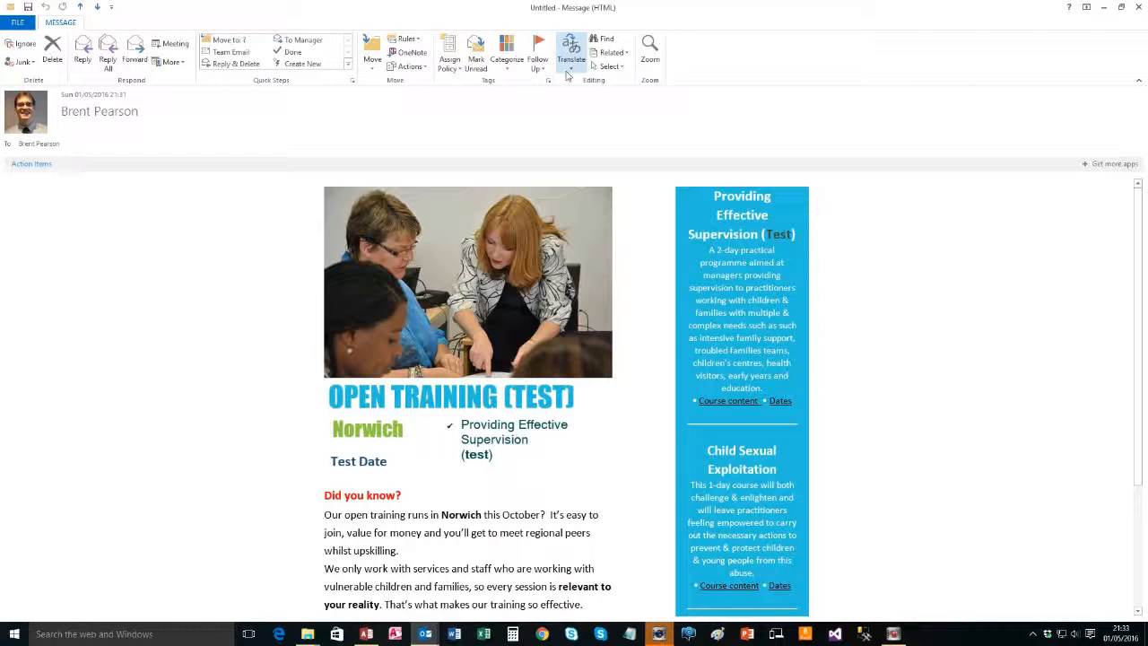
pyautogui.click(415, 68)
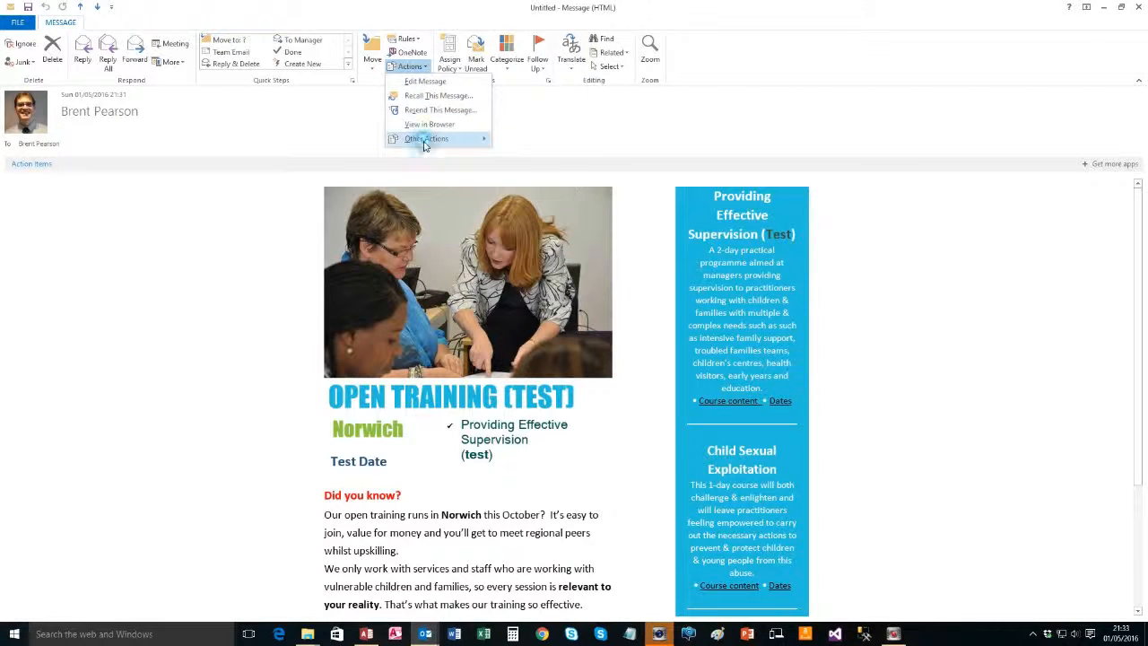
pyautogui.moveTo(425, 139)
pyautogui.click(551, 213)
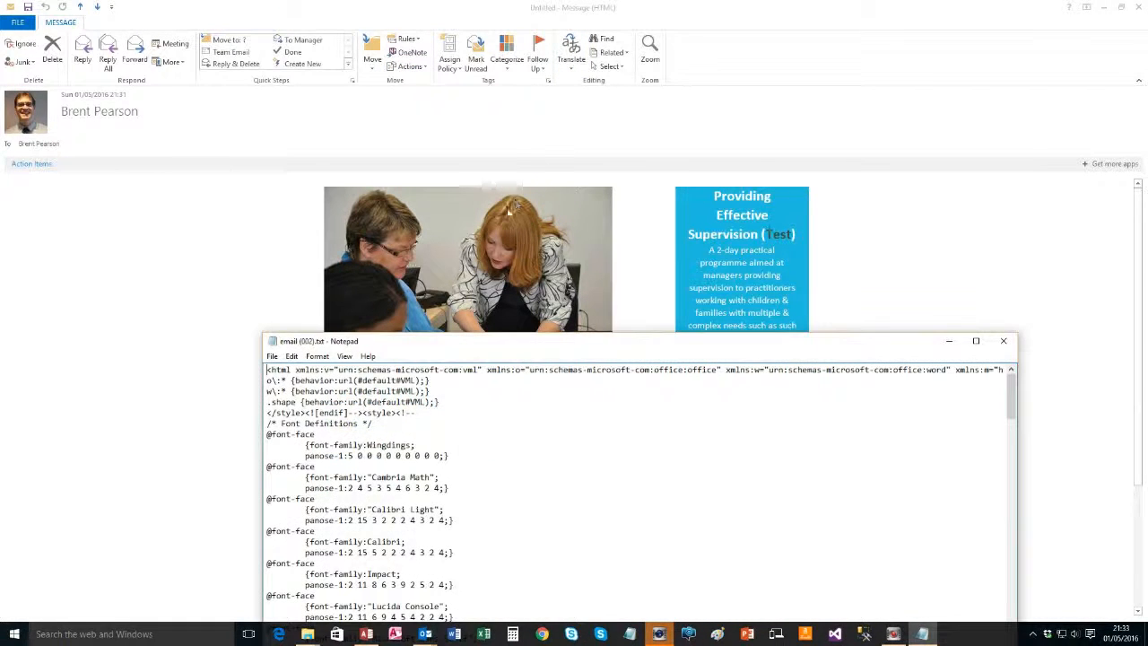
# Copy the entire HTML source from Notepad and close it
pyautogui.rightClick(375, 416)
pyautogui.click(395, 496)
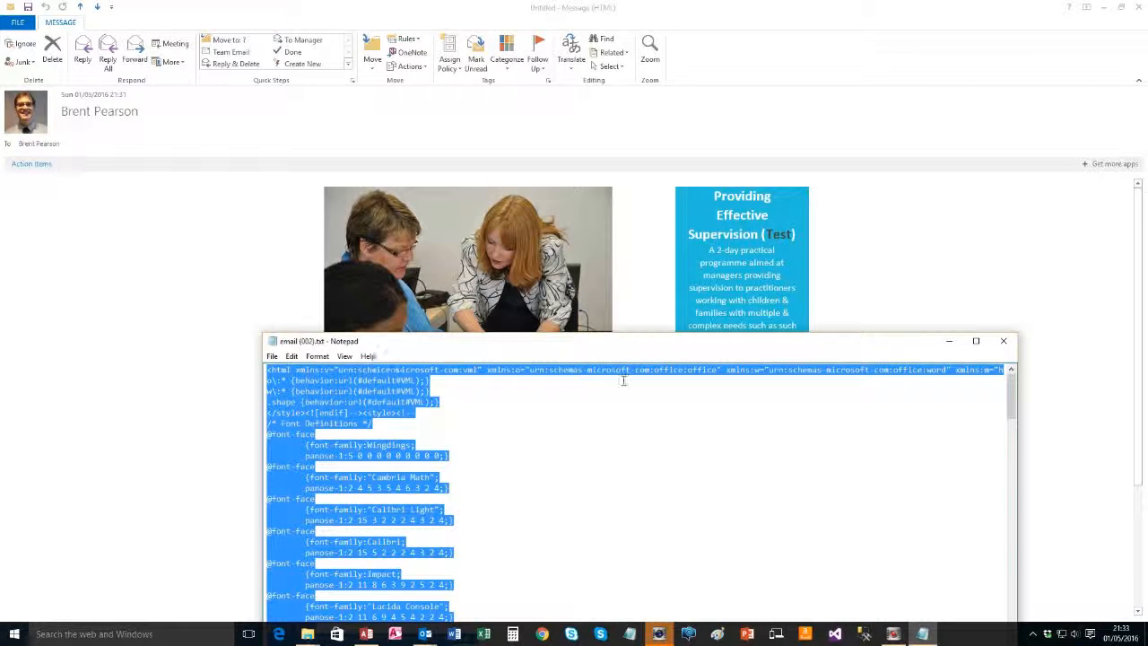
pyautogui.click(1004, 341)
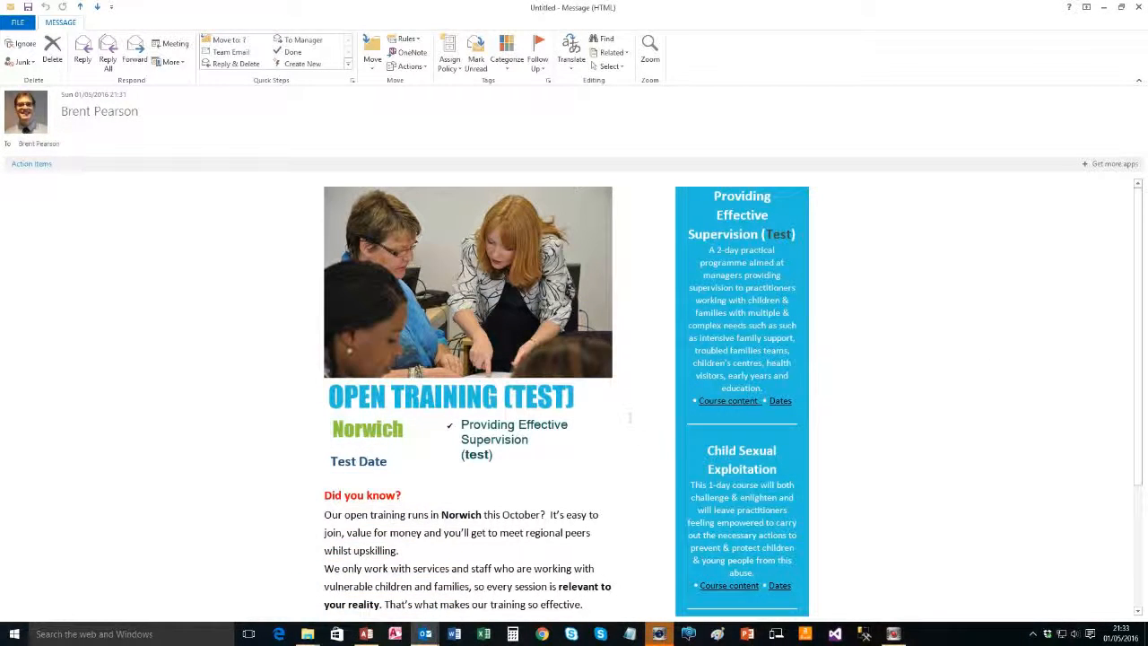
# Add a new Access mail-merge record: description 'TEST-Open Training Norwich - TEST', subject 'TEST-Open Training-TEST'
pyautogui.click(366, 634)
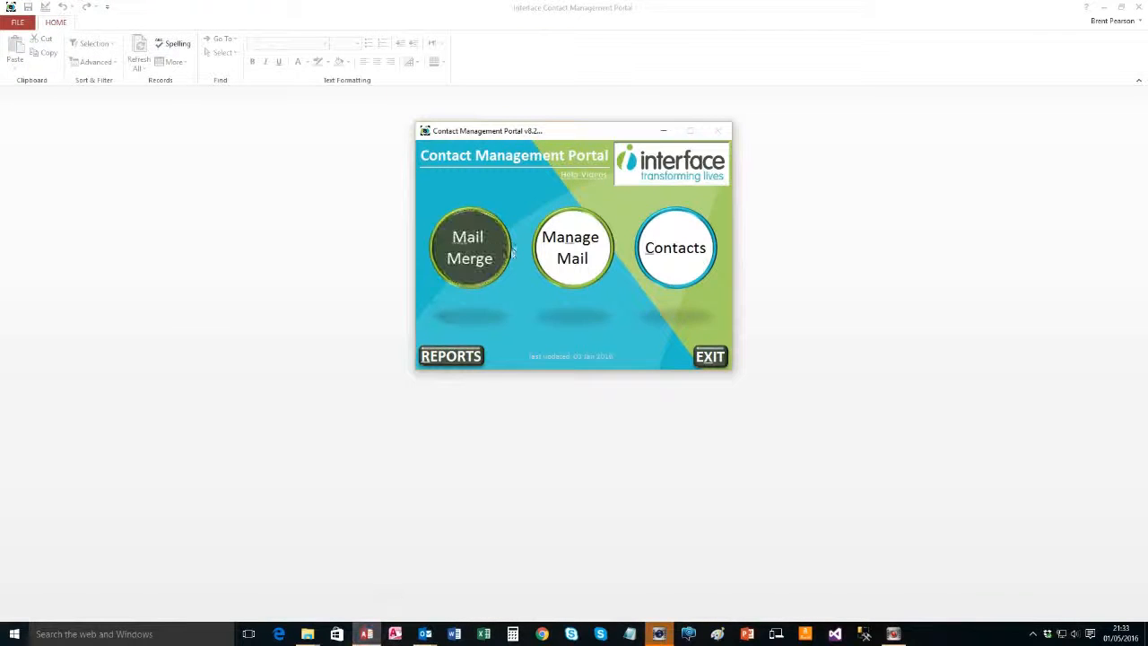
pyautogui.click(484, 251)
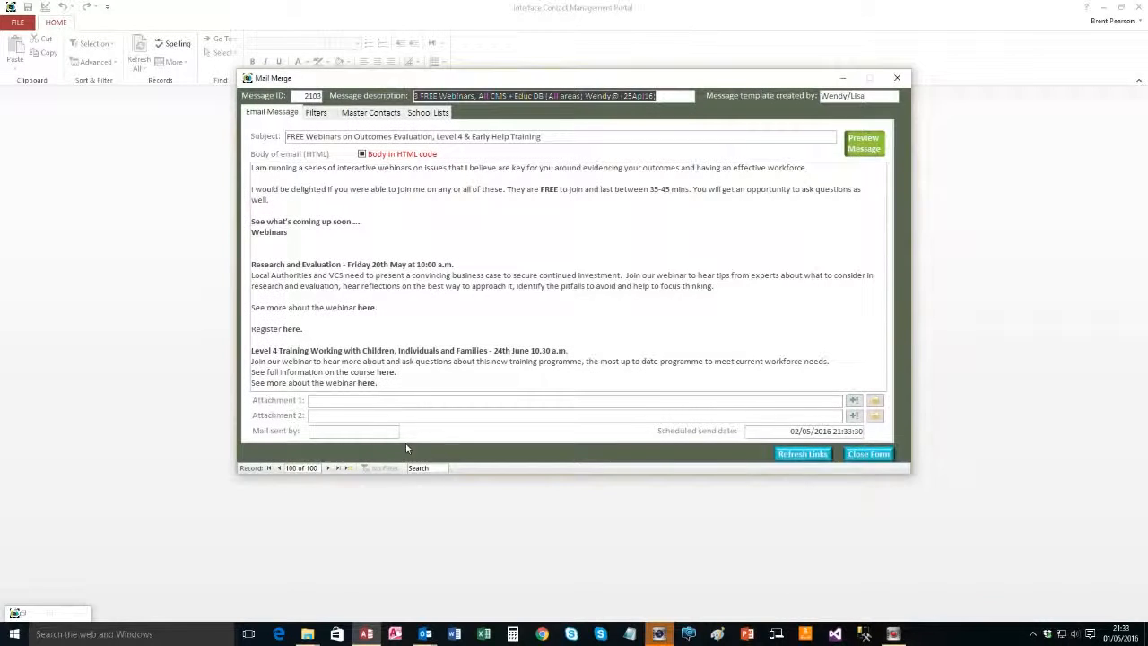
pyautogui.click(337, 468)
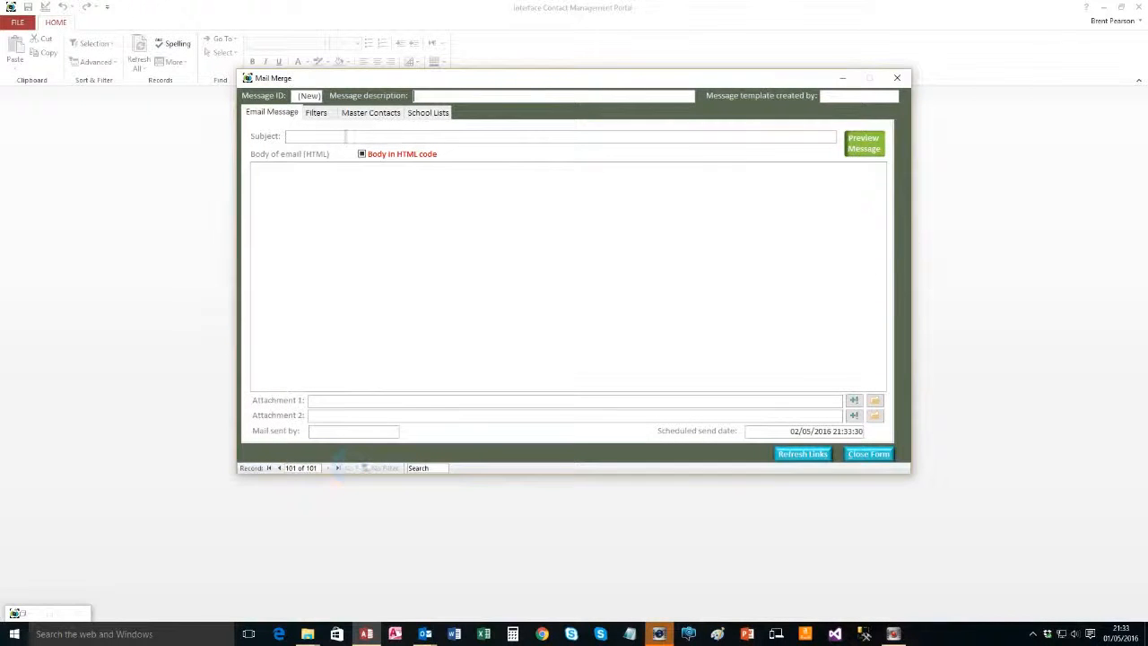
pyautogui.click(449, 96)
pyautogui.write('TEST-Open Training Norwich - TEST')
pyautogui.press('Tab')
pyautogui.write('TEST-Open Training-TEs')
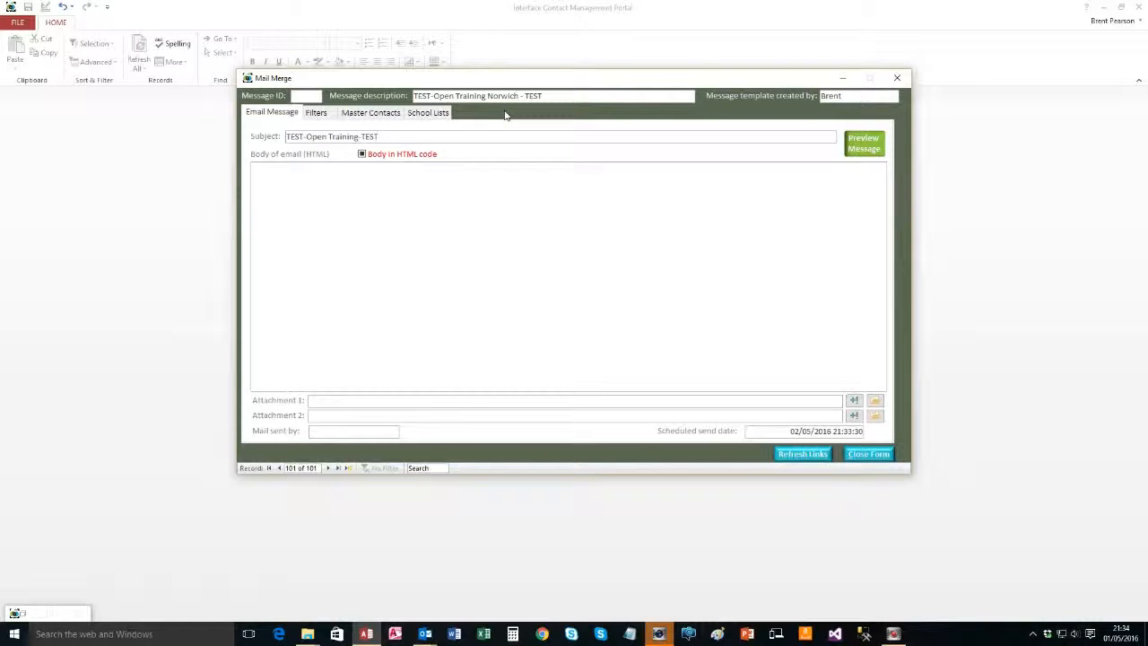
# Mark the body as HTML code, paste the flyer HTML, and preview the message
pyautogui.click(361, 155)
pyautogui.click(380, 192)
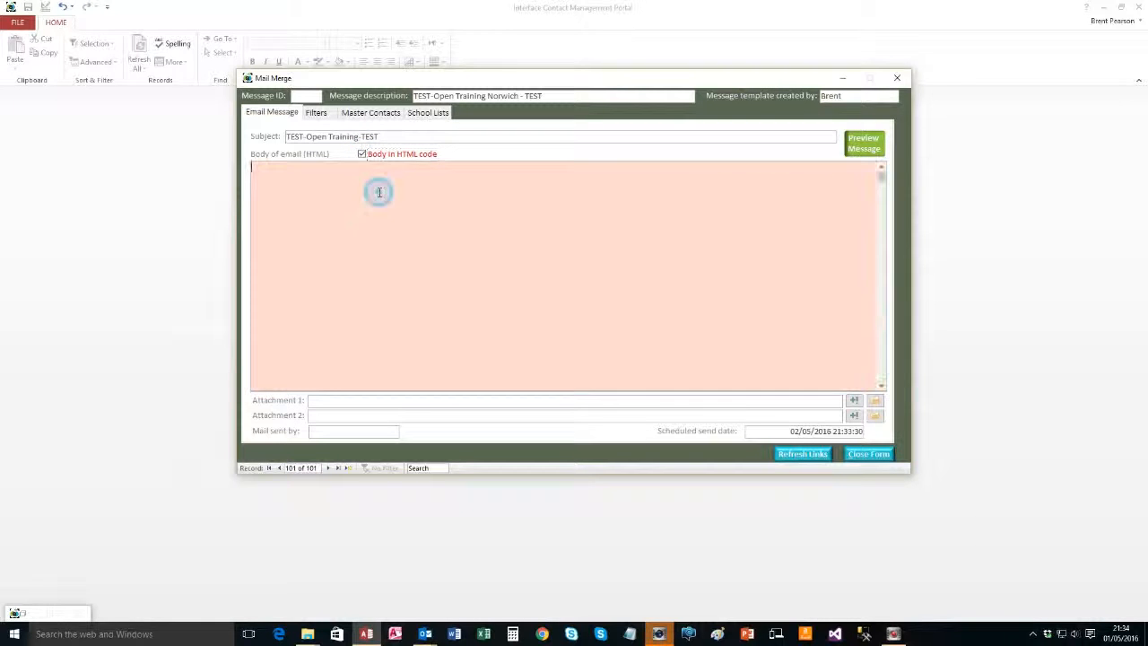
pyautogui.hotkey('ctrl', 'v')
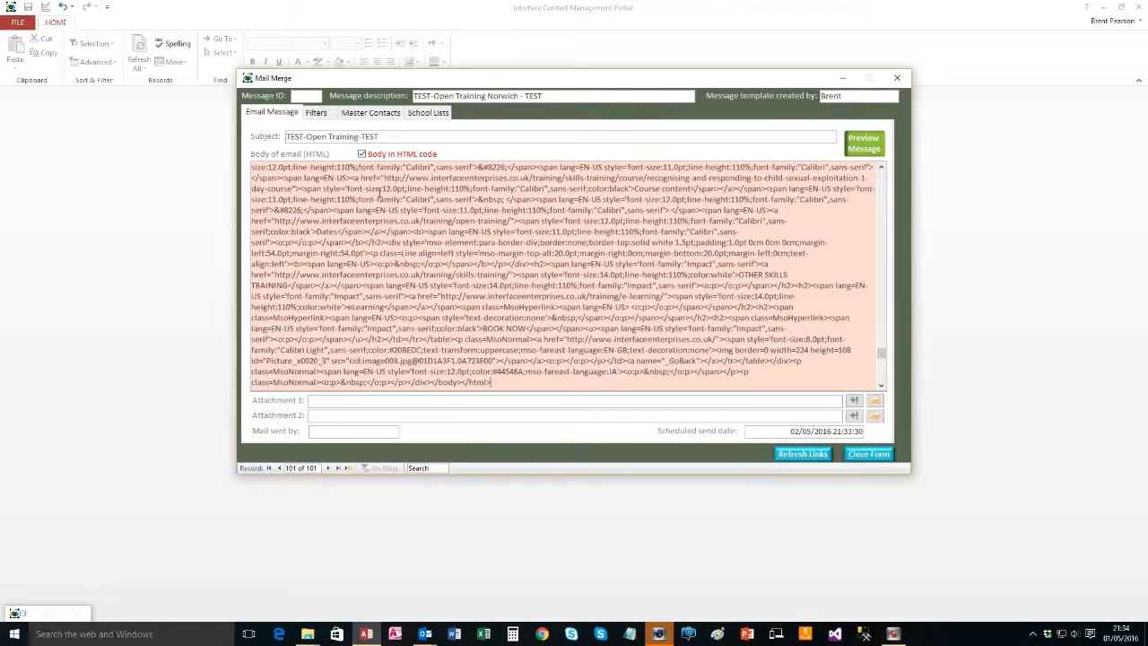
pyautogui.click(331, 433)
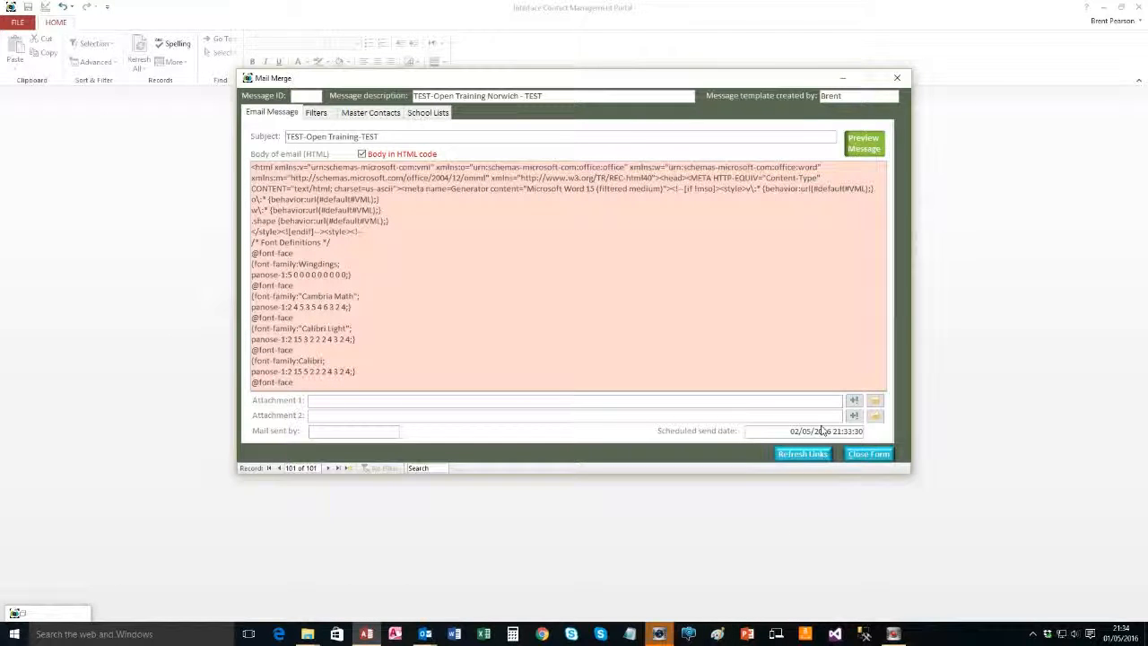
pyautogui.click(870, 149)
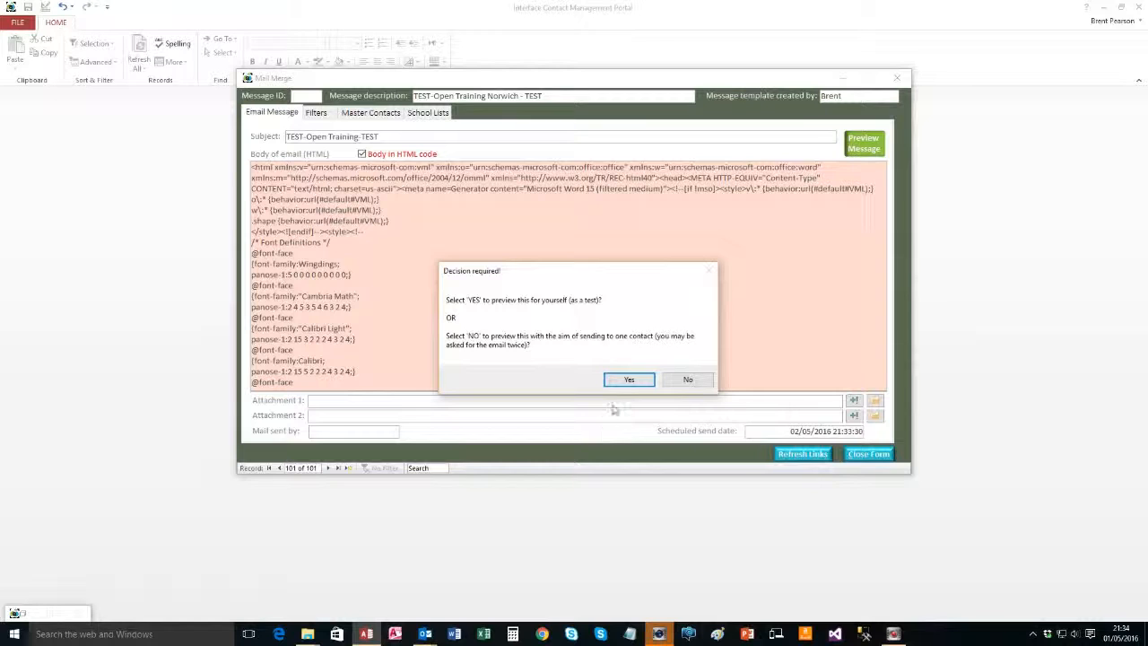
# Generate a self-test preview email of the mail-merge flyer
pyautogui.click(630, 380)
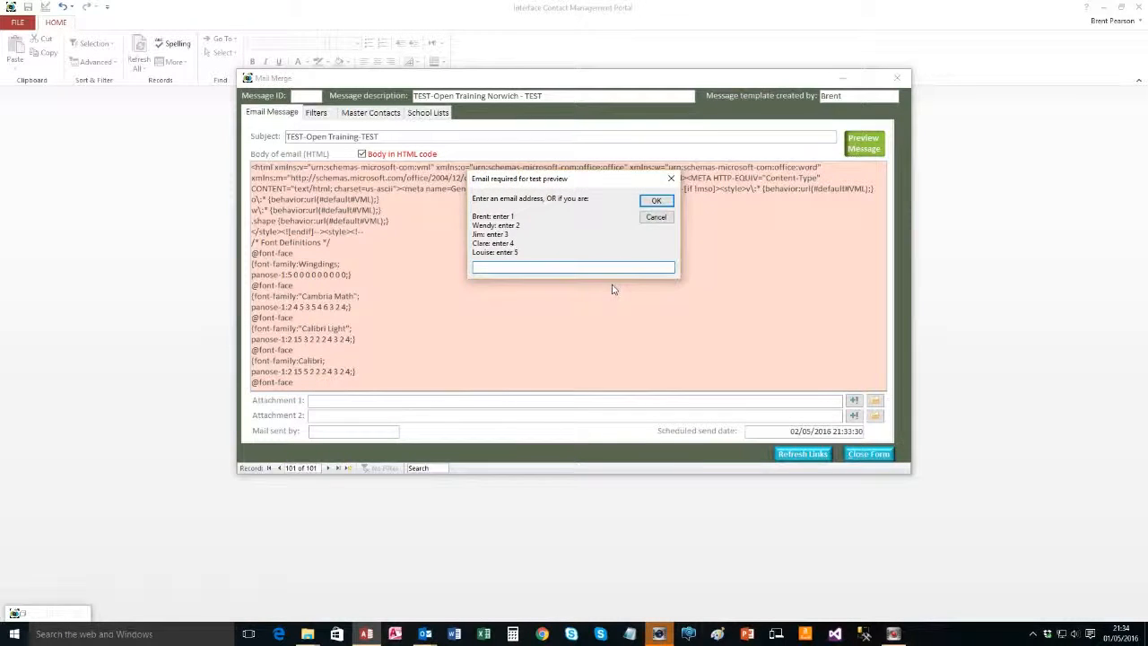
pyautogui.press('Escape')
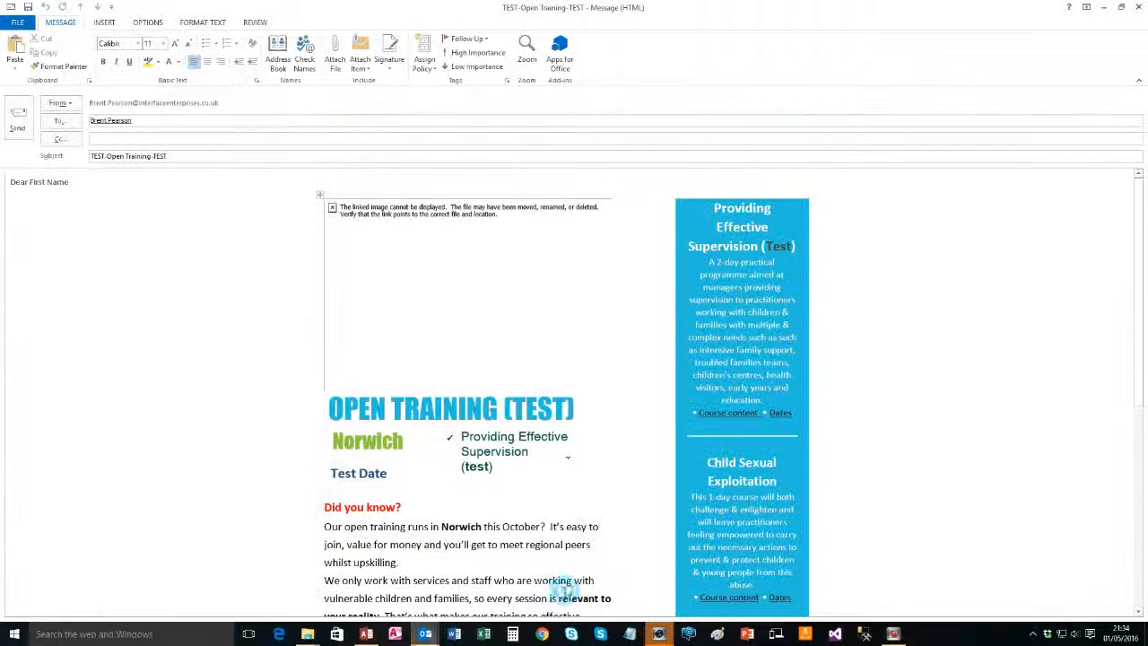
pyautogui.click(560, 587)
# Scroll through the preview flyer, finding its images broken, then bring up the SilverStripe login in Chrome
pyautogui.scroll(-8, 391, 404)
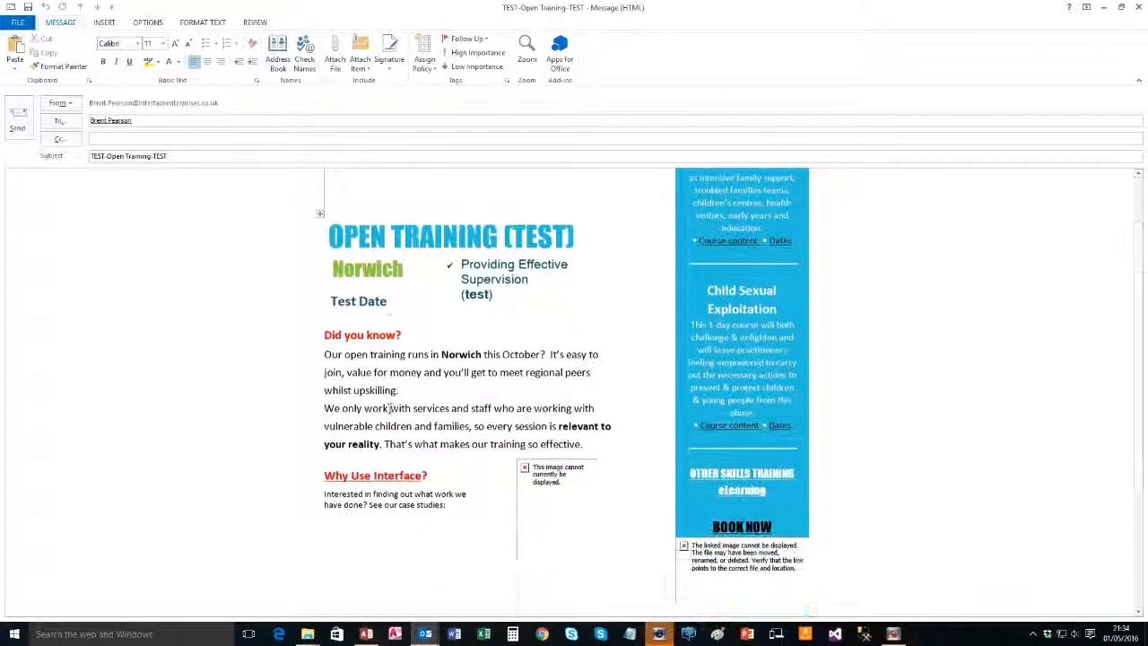
pyautogui.scroll(3, 320, 206)
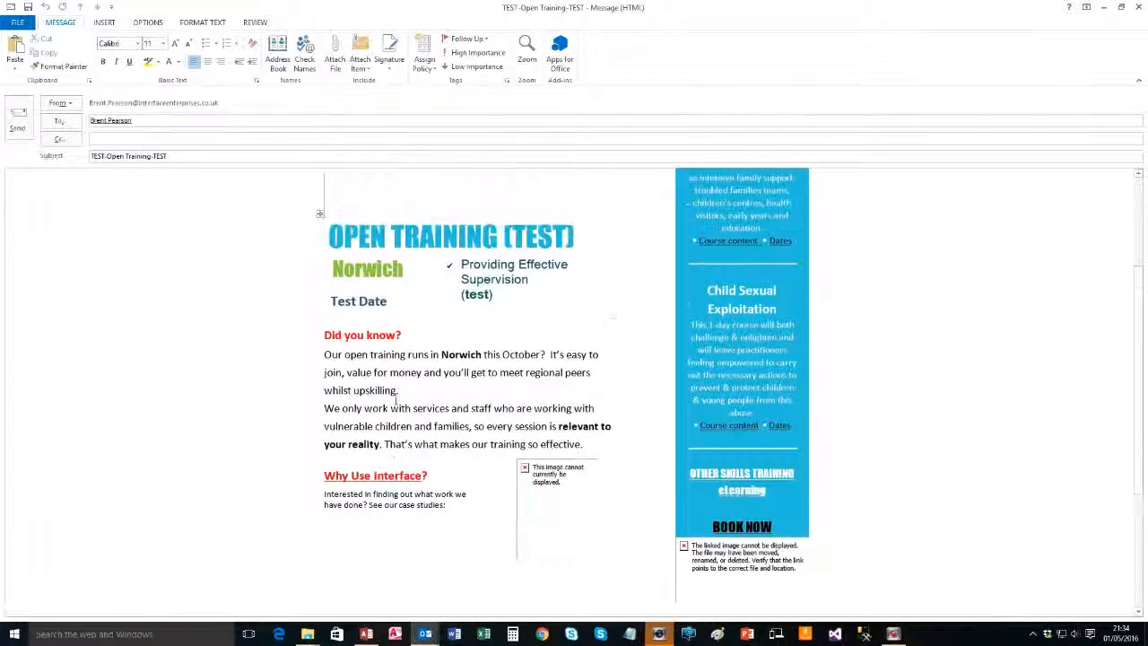
pyautogui.scroll(-6, 325, 464)
pyautogui.scroll(10, 95, 504)
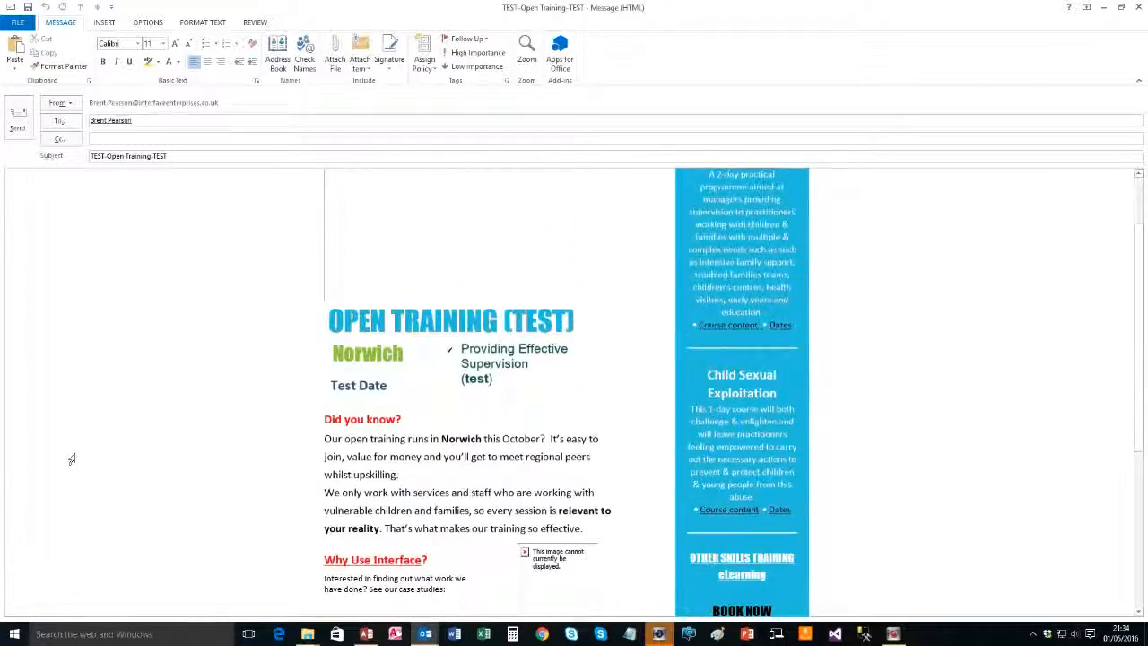
pyautogui.scroll(-2, 463, 324)
pyautogui.scroll(2, 464, 332)
pyautogui.scroll(-7, 464, 332)
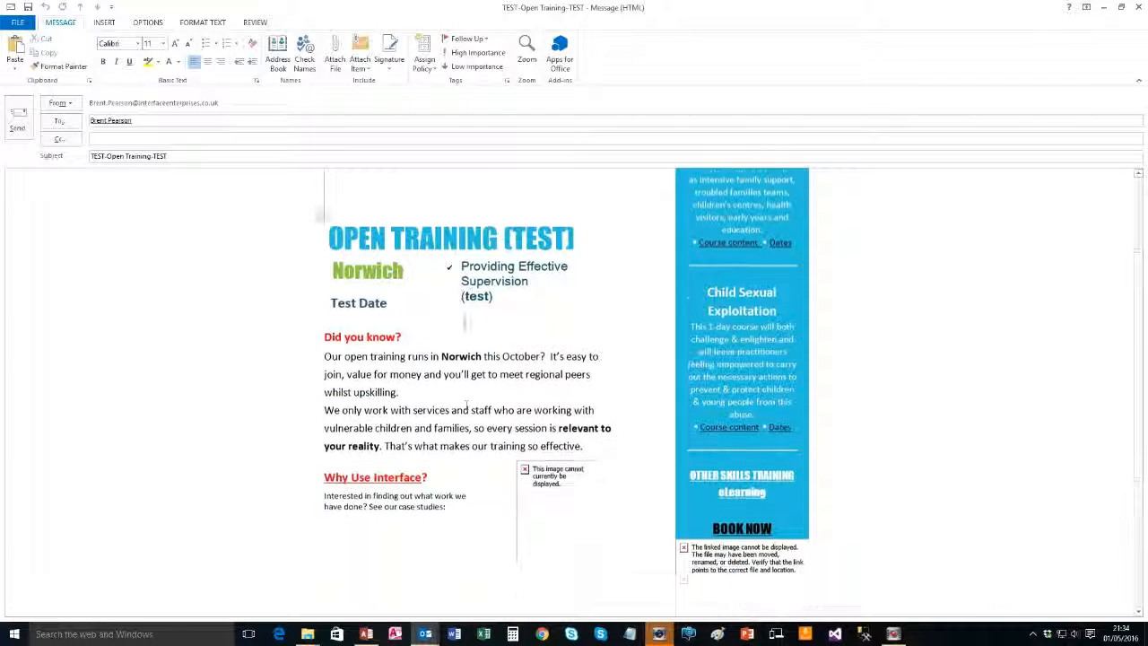
pyautogui.scroll(2, 464, 320)
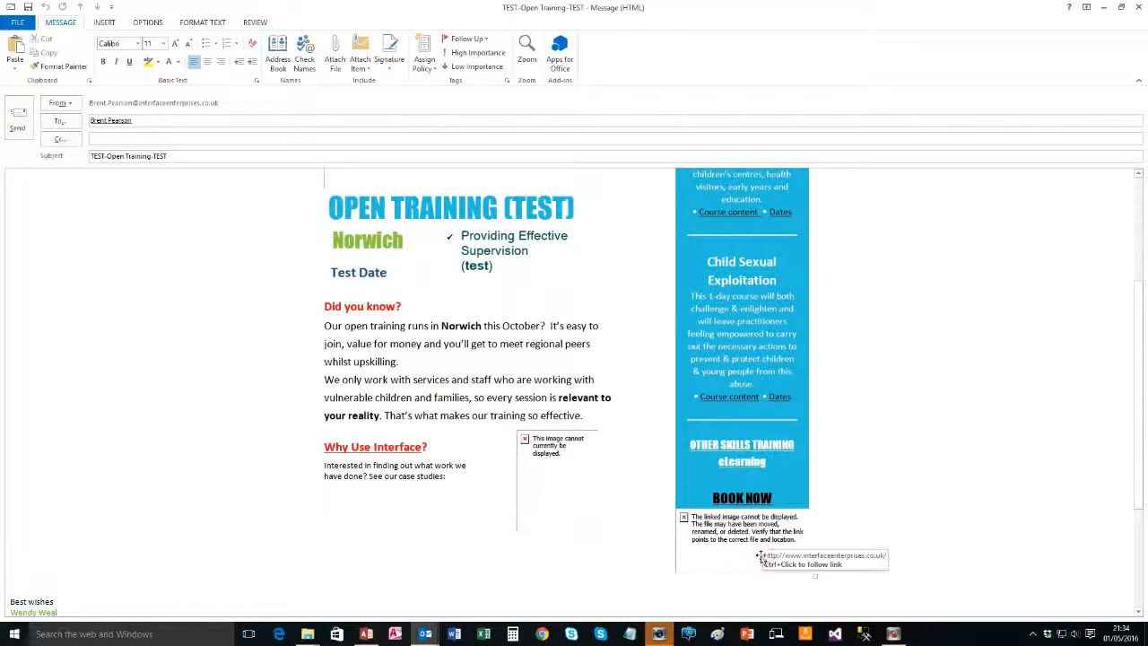
pyautogui.scroll(2, 585, 520)
pyautogui.scroll(3, 570, 513)
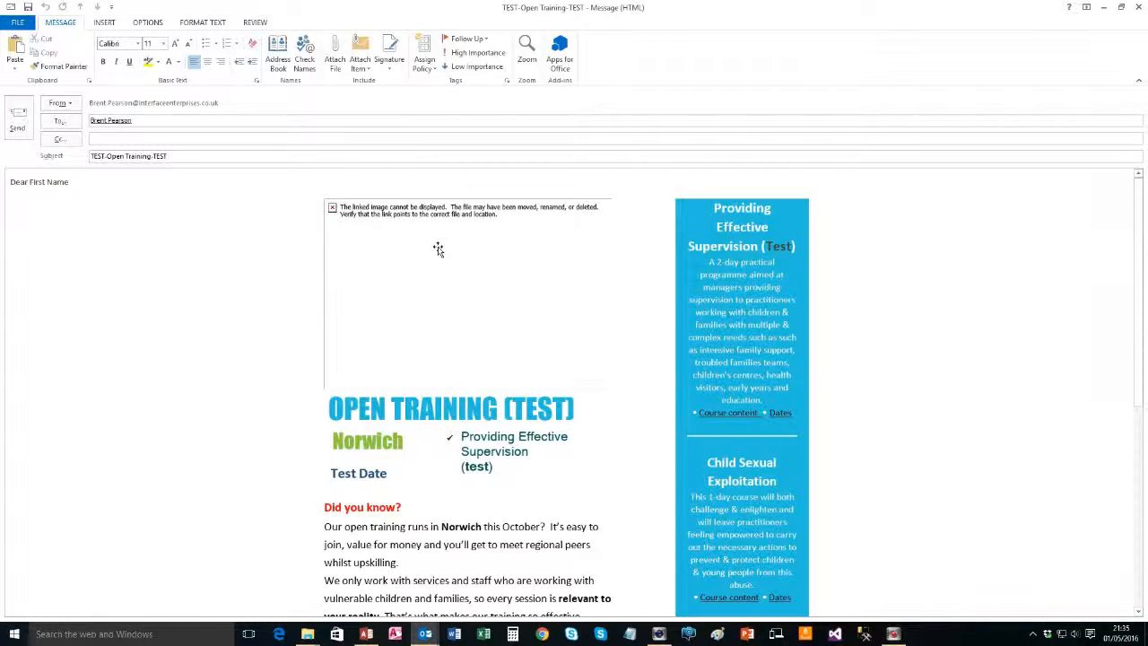
pyautogui.scroll(-3, 461, 325)
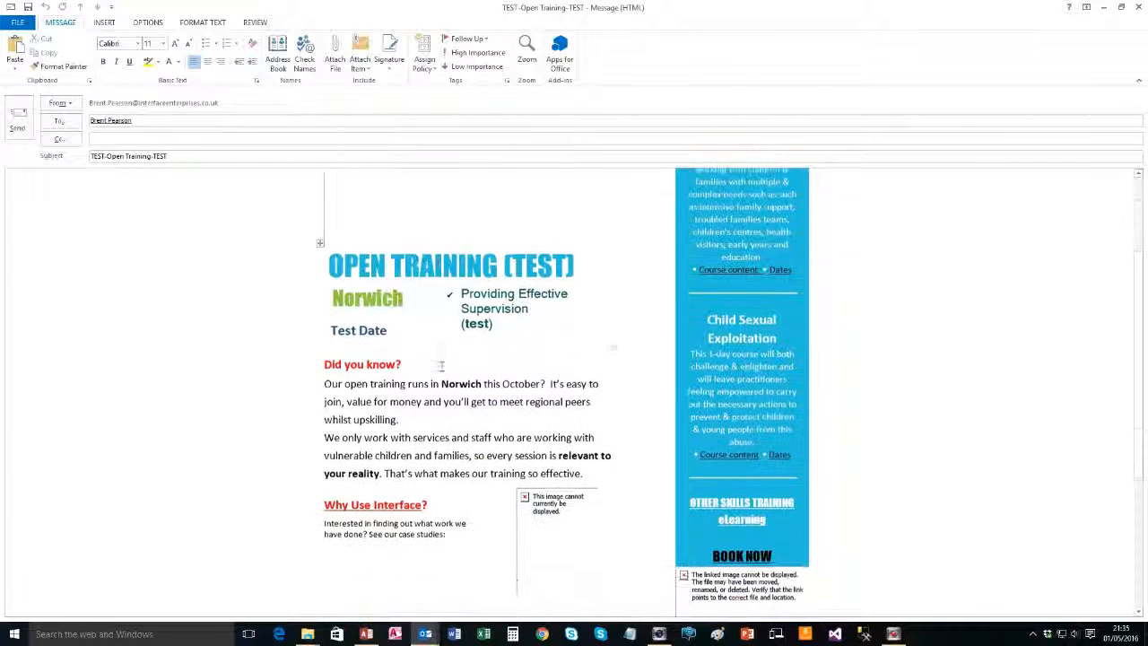
pyautogui.scroll(-2, 549, 506)
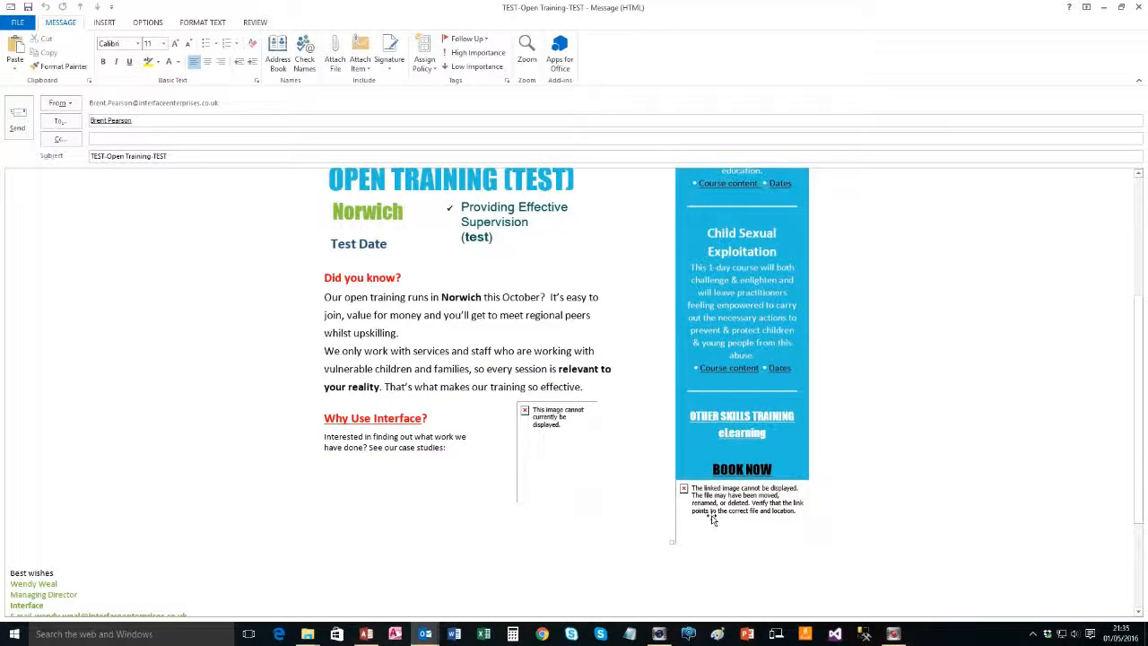
pyautogui.scroll(5, 431, 269)
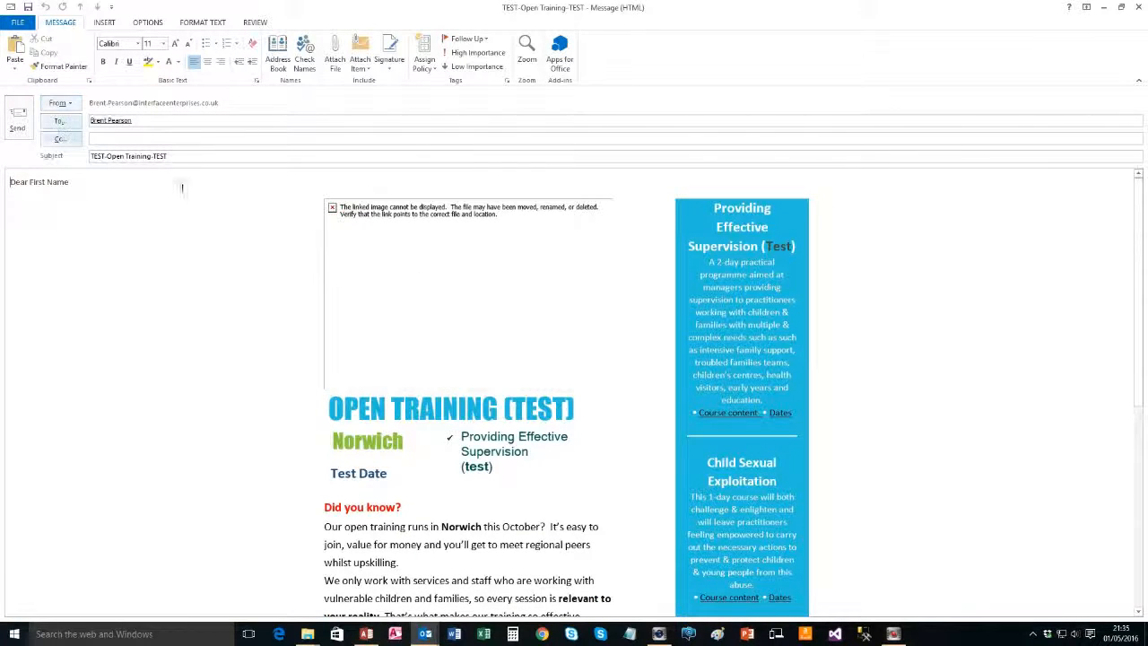
pyautogui.click(542, 634)
pyautogui.click(412, 47)
# Log in and browse Files to Uploads/Specially-Designed-Documents/Mailouts/Open-Training, opening CaseStudyMain's details
pyautogui.click(444, 166)
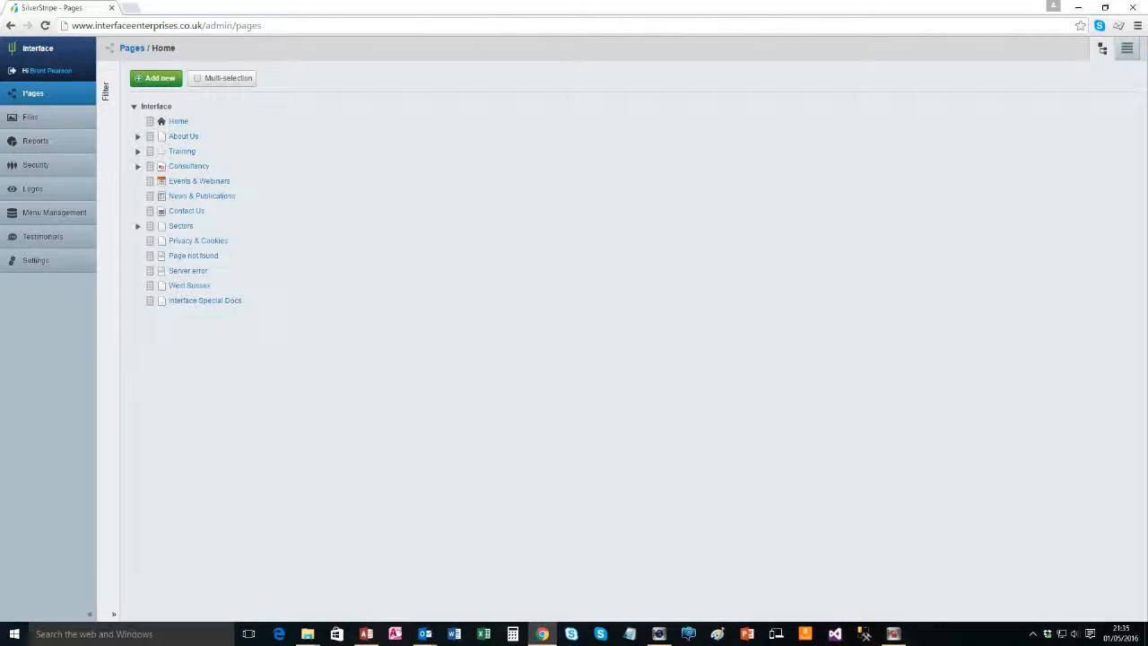
pyautogui.moveTo(549, 642)
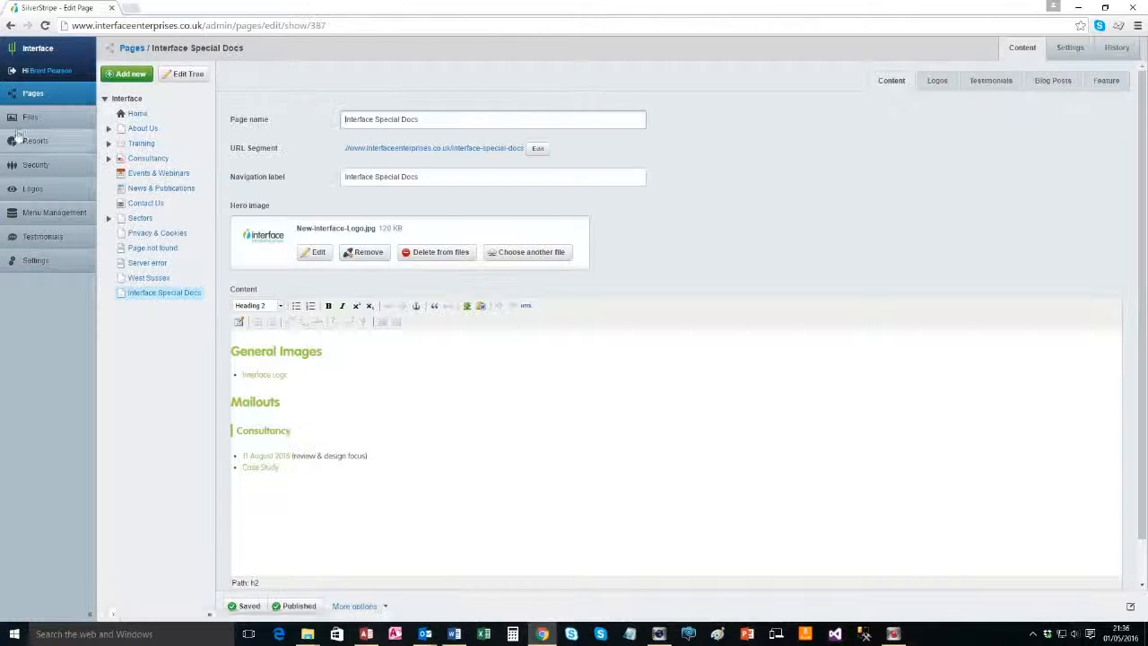
pyautogui.click(30, 118)
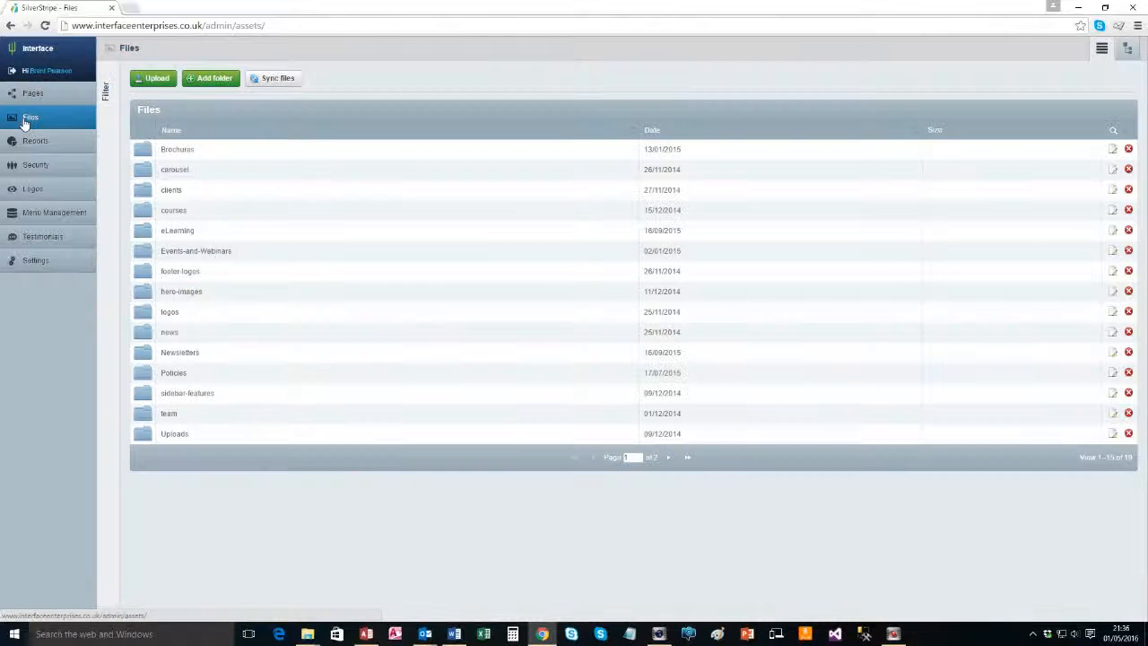
pyautogui.click(168, 435)
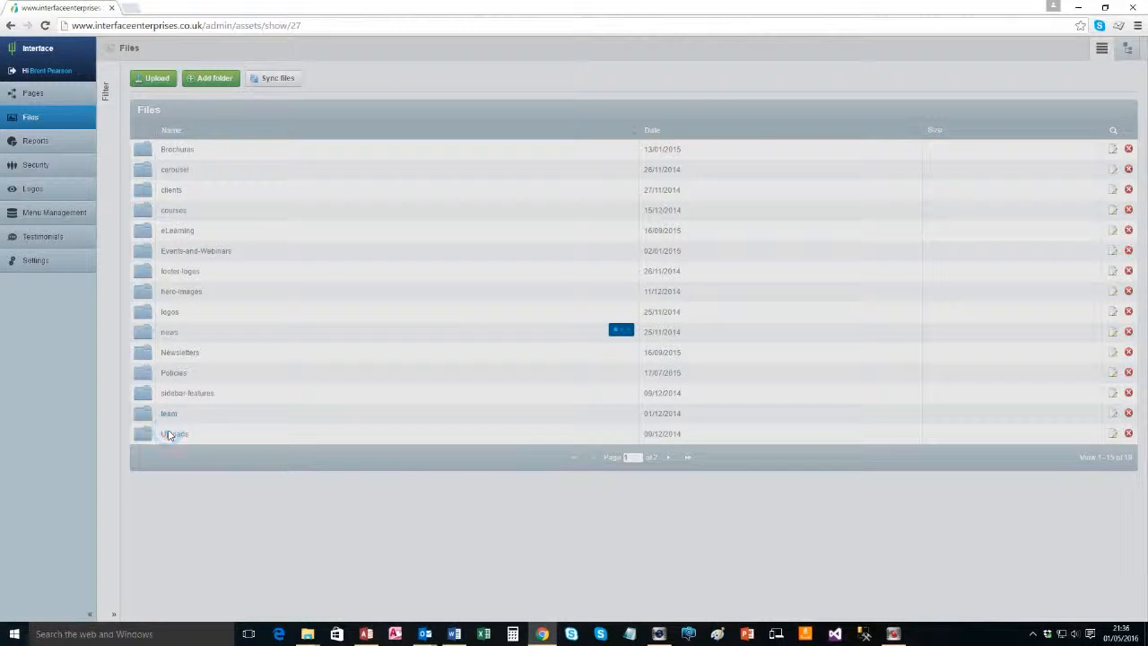
pyautogui.click(227, 225)
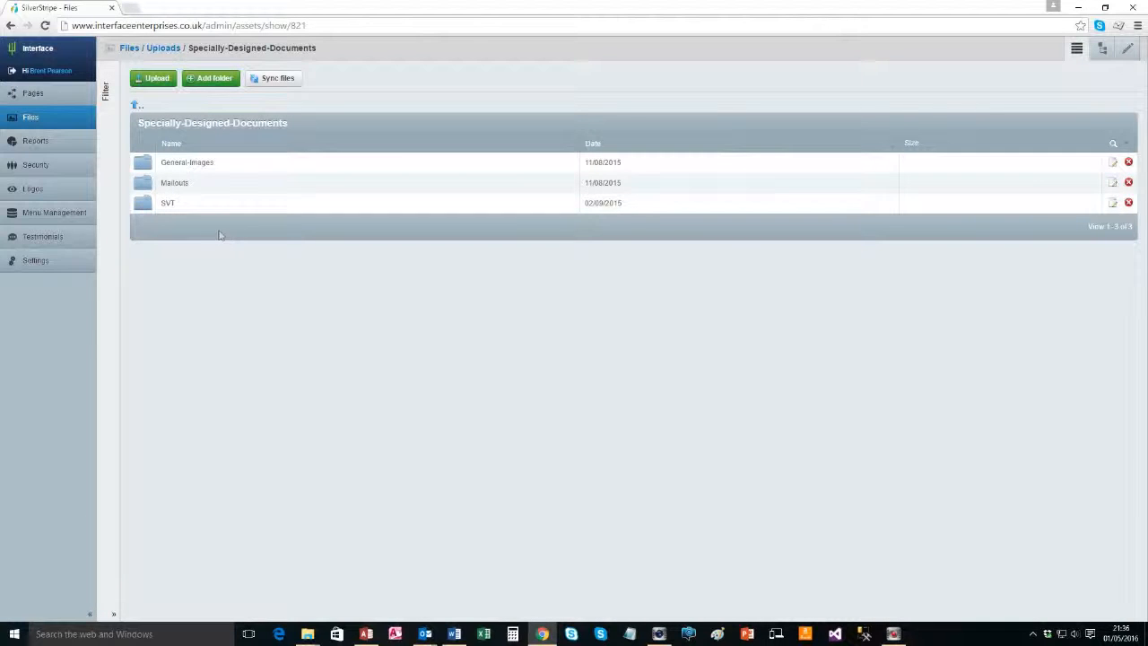
pyautogui.click(165, 183)
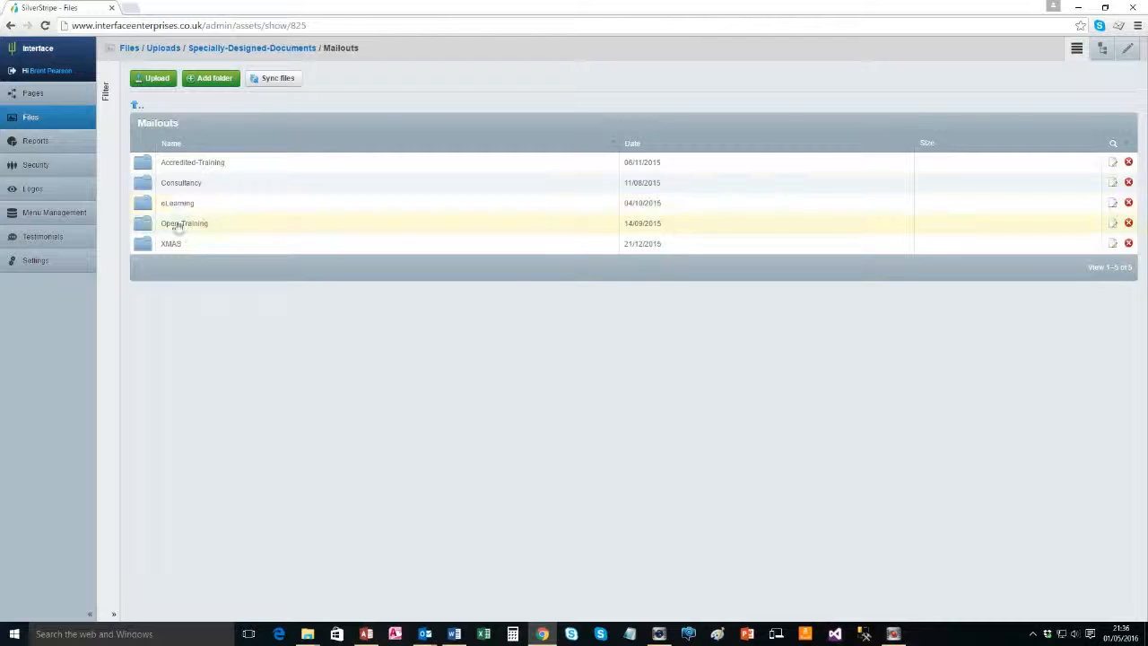
pyautogui.click(177, 224)
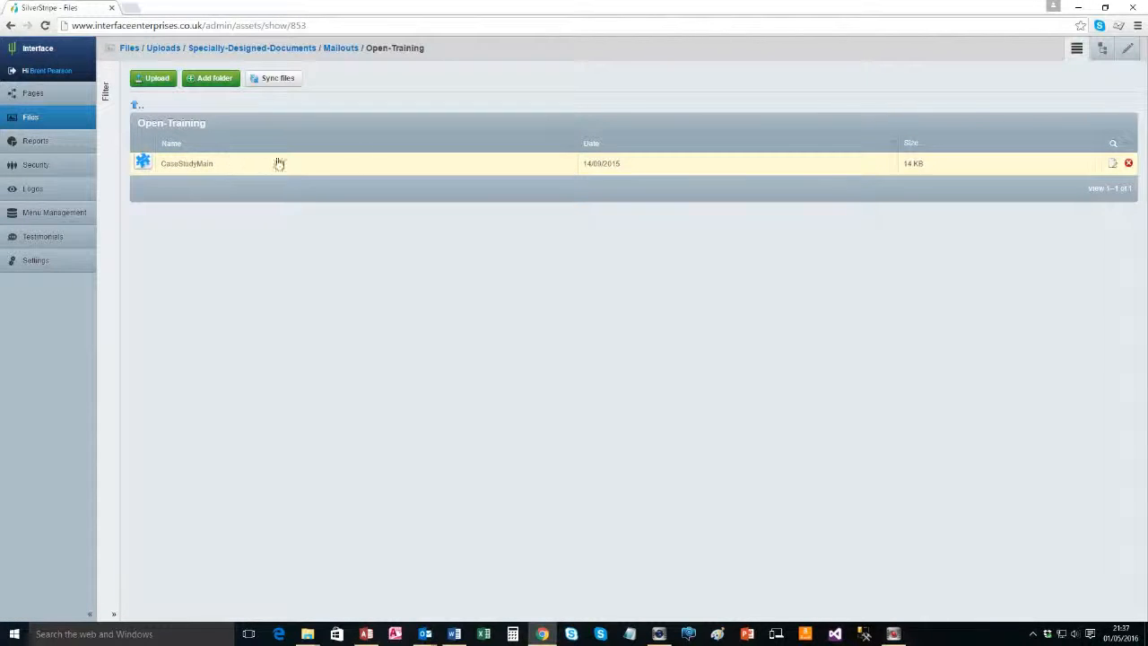
pyautogui.click(151, 165)
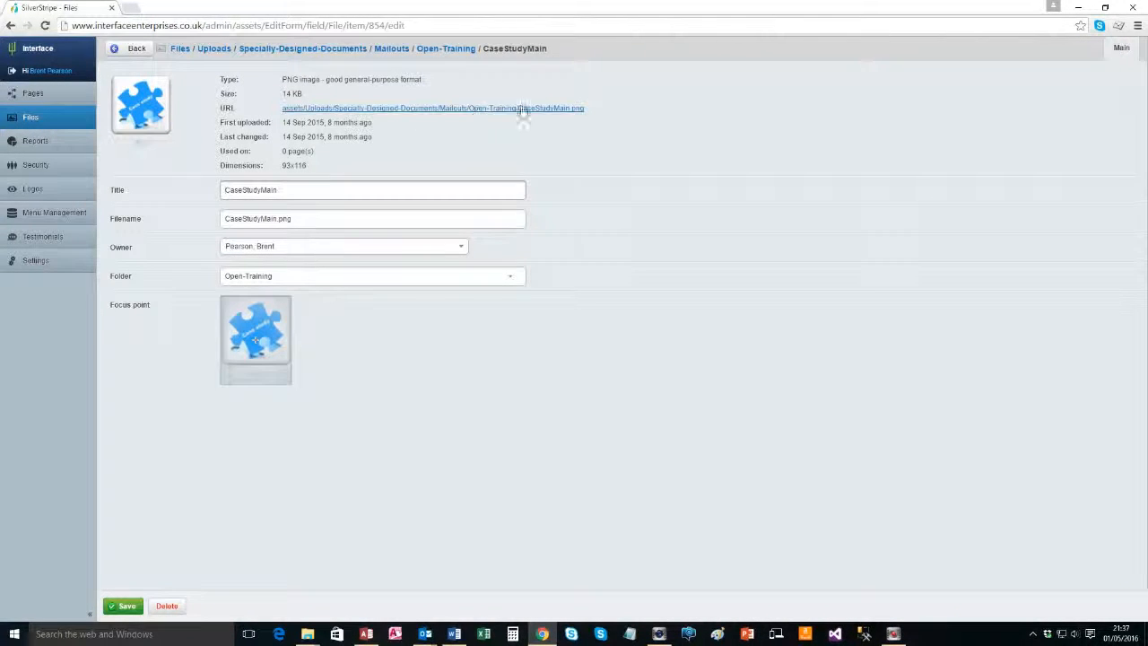
# Paste CaseStudyMain's image URL into Notepad after a 'case study:' label, then close the image tab
pyautogui.click(382, 108)
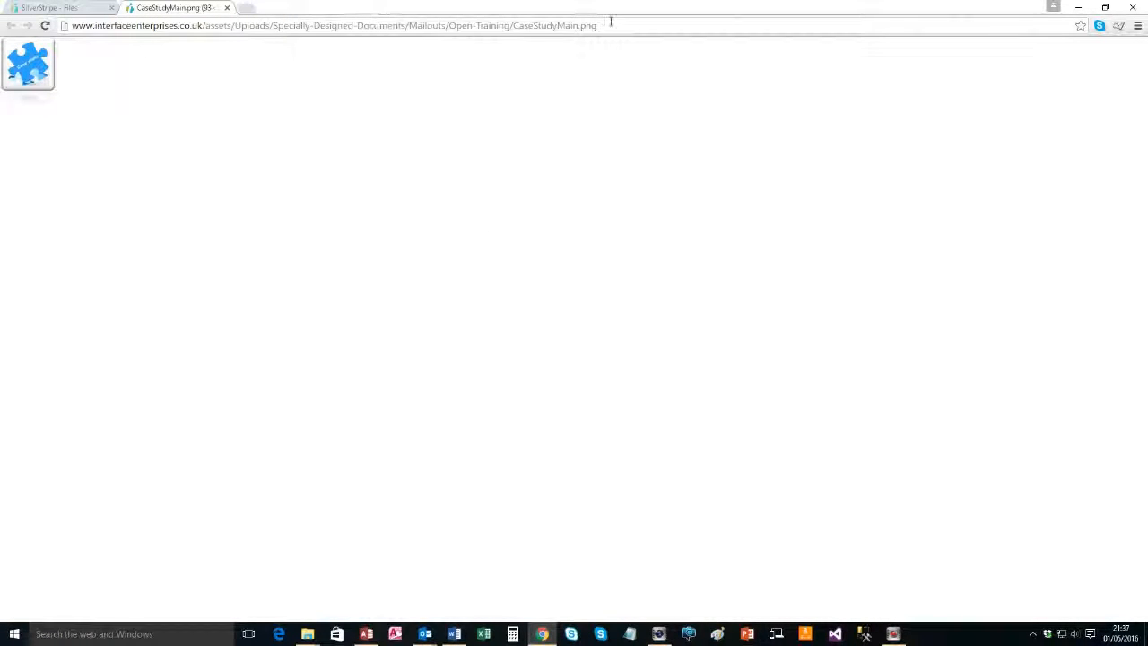
pyautogui.moveTo(74, 26); pyautogui.dragTo(610, 9)
pyautogui.hotkey('ctrl', 'c')
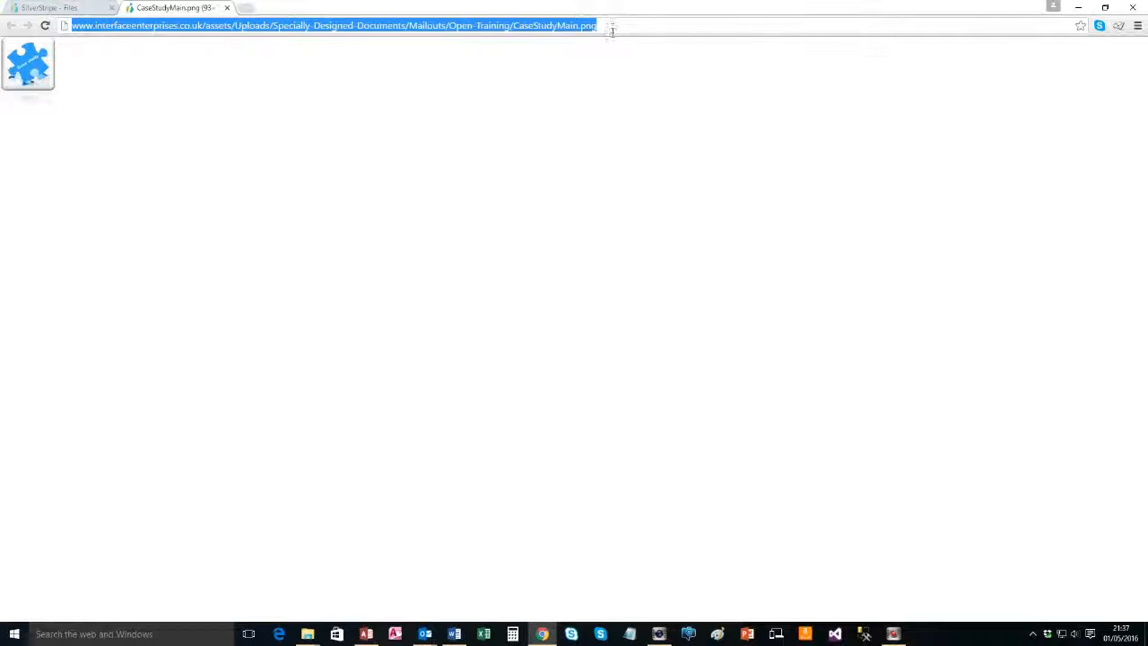
pyautogui.click(632, 634)
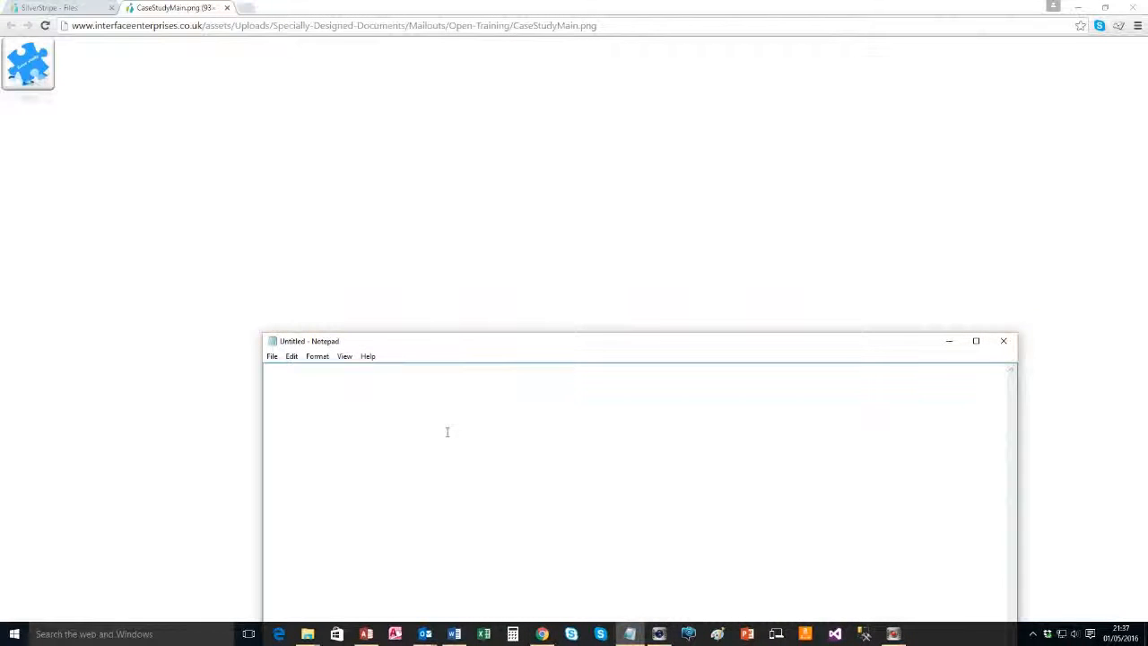
pyautogui.write('case sdtudy:')
pyautogui.hotkey('ctrl', 'v')
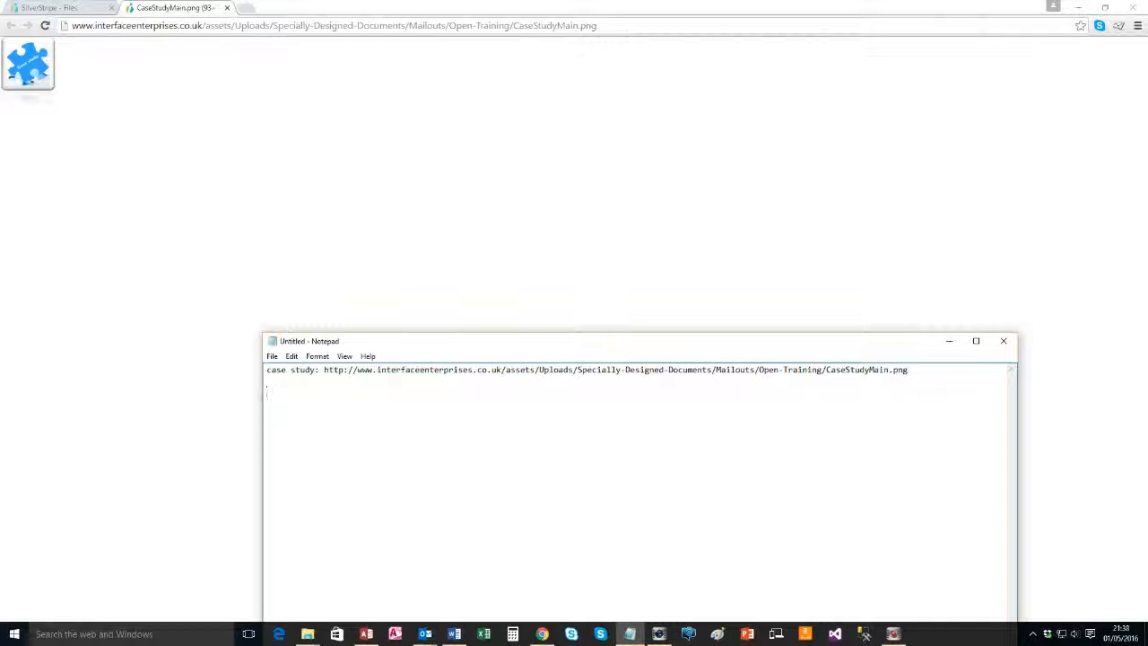
pyautogui.click(227, 8)
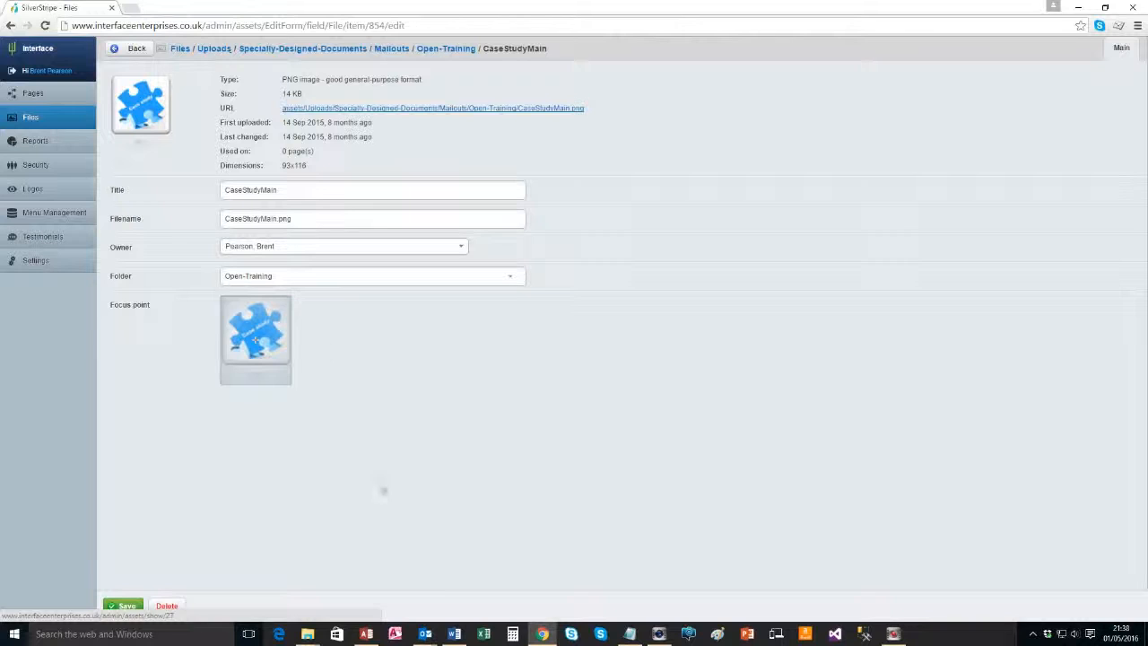
# Glance over the Outlook test message, then return to the SilverStripe file details
pyautogui.moveTo(425, 634)
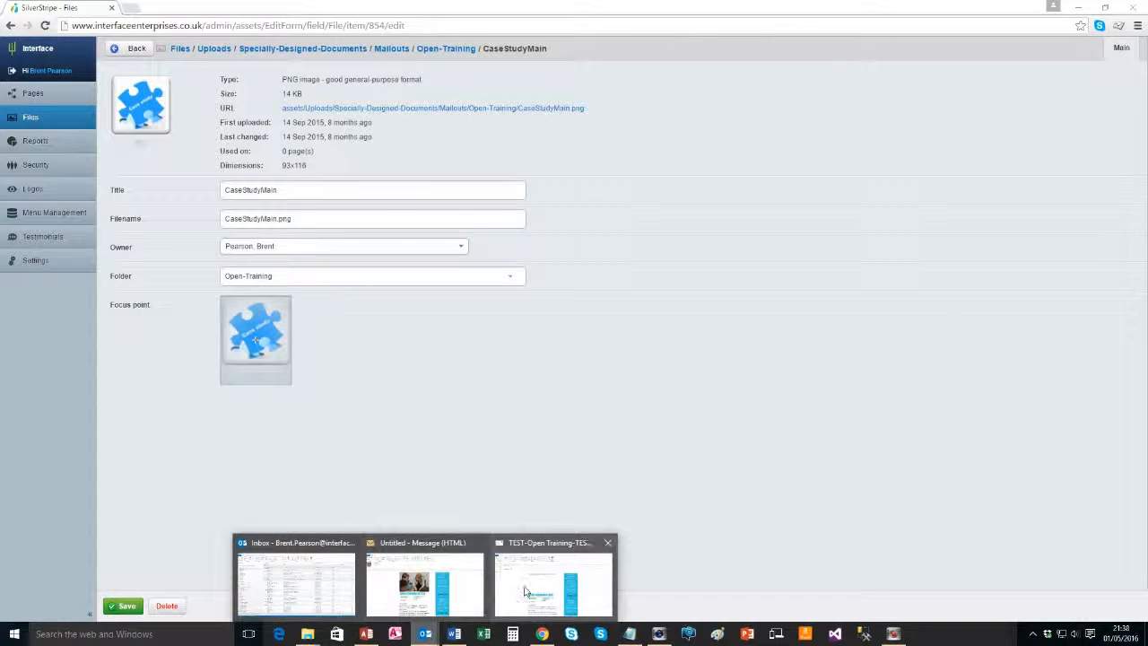
pyautogui.click(553, 583)
pyautogui.scroll(-5, 420, 295)
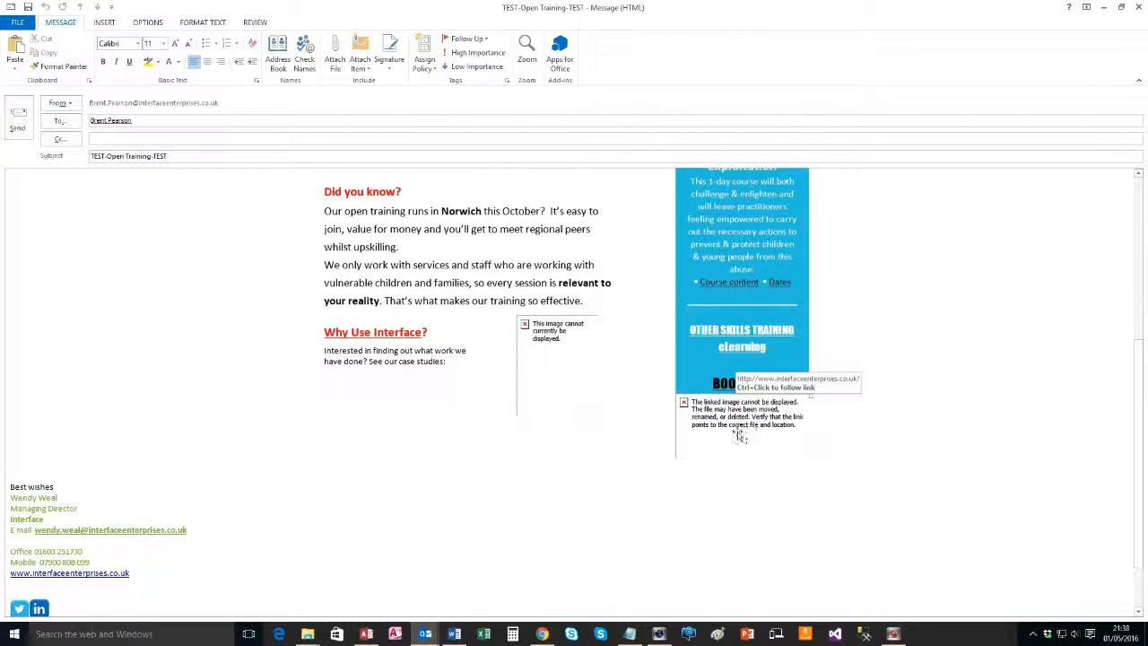
pyautogui.hotkey('alt', 'Tab')
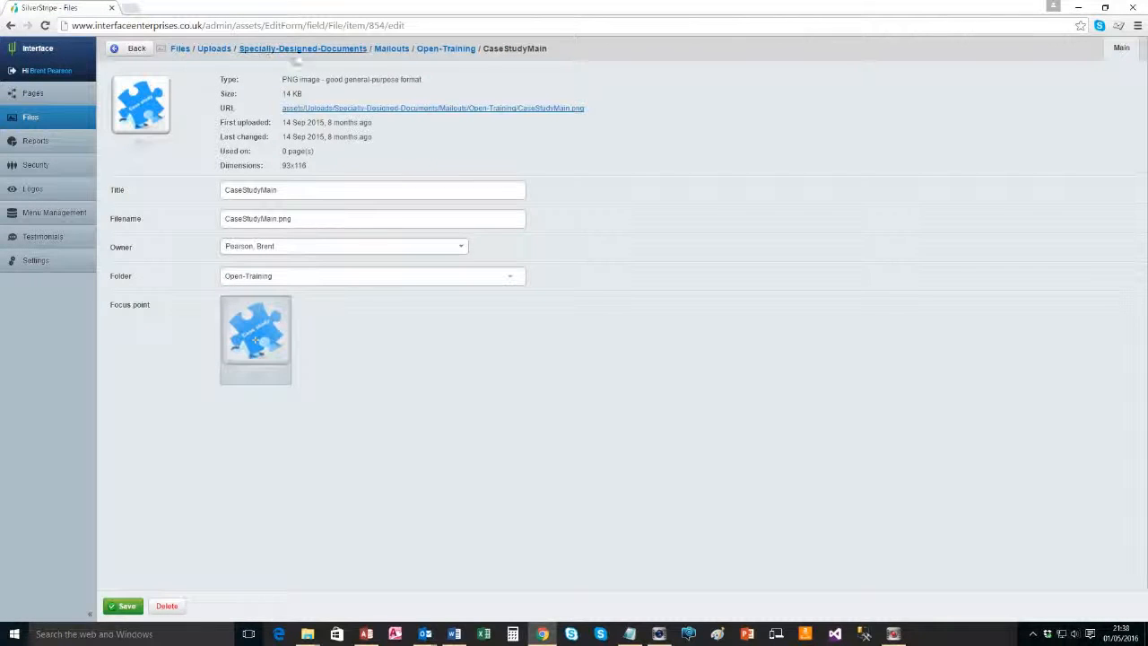
# Navigate to Specially-Designed-Documents > General-Images and view Interface Logo 1 at its web address
pyautogui.click(383, 50)
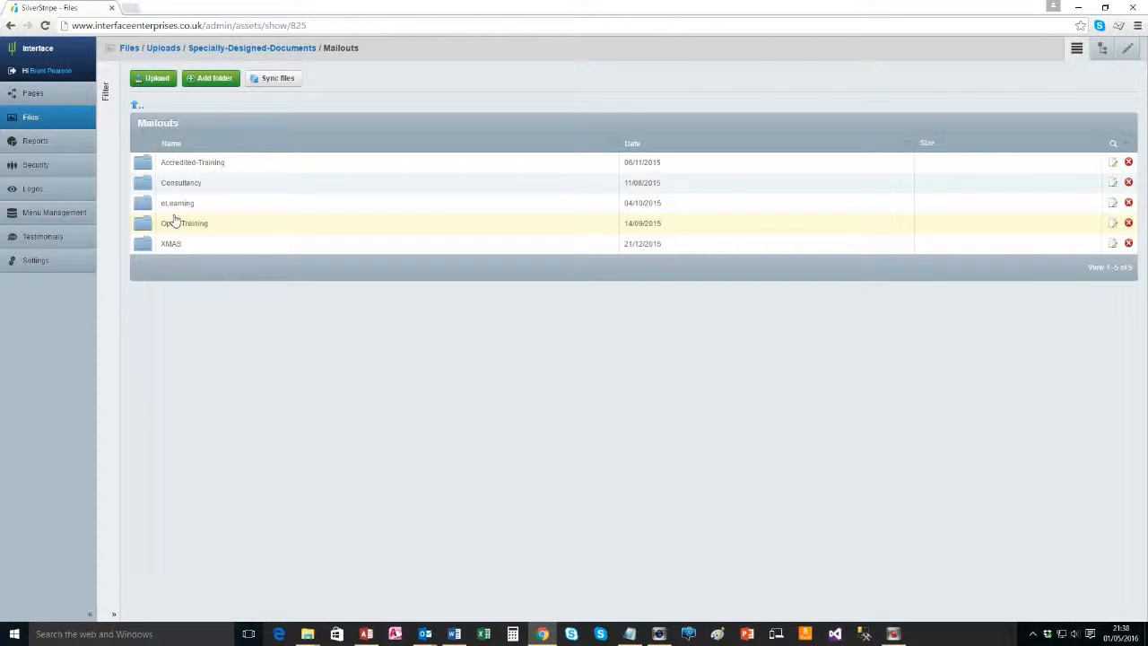
pyautogui.click(257, 50)
pyautogui.click(181, 163)
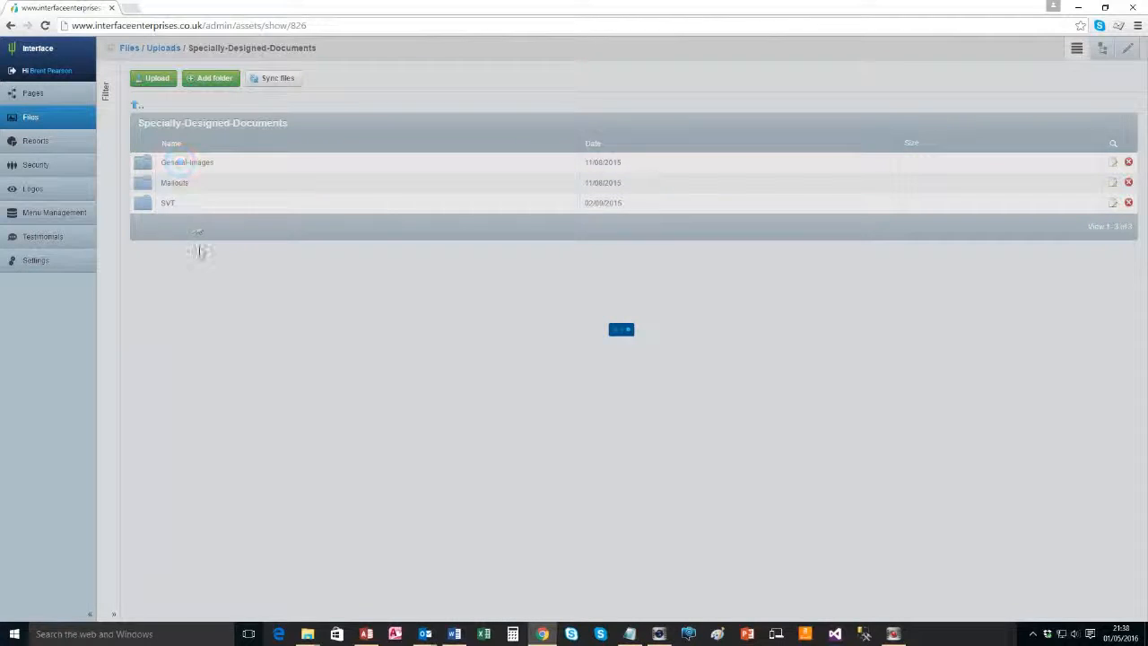
pyautogui.click(184, 163)
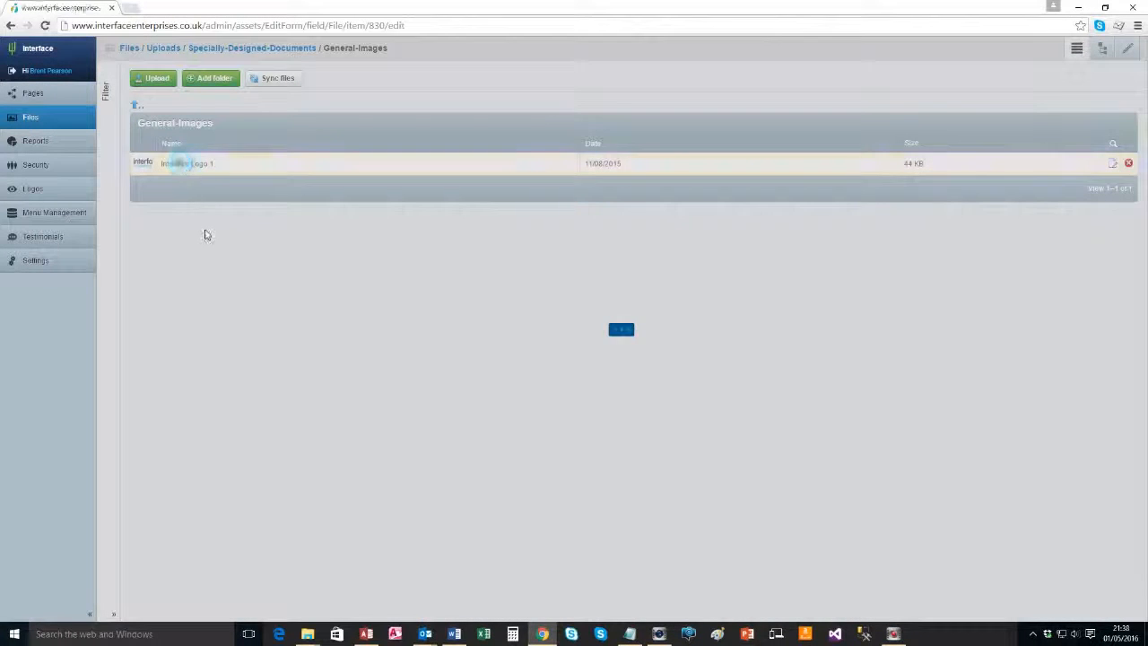
pyautogui.click(370, 108)
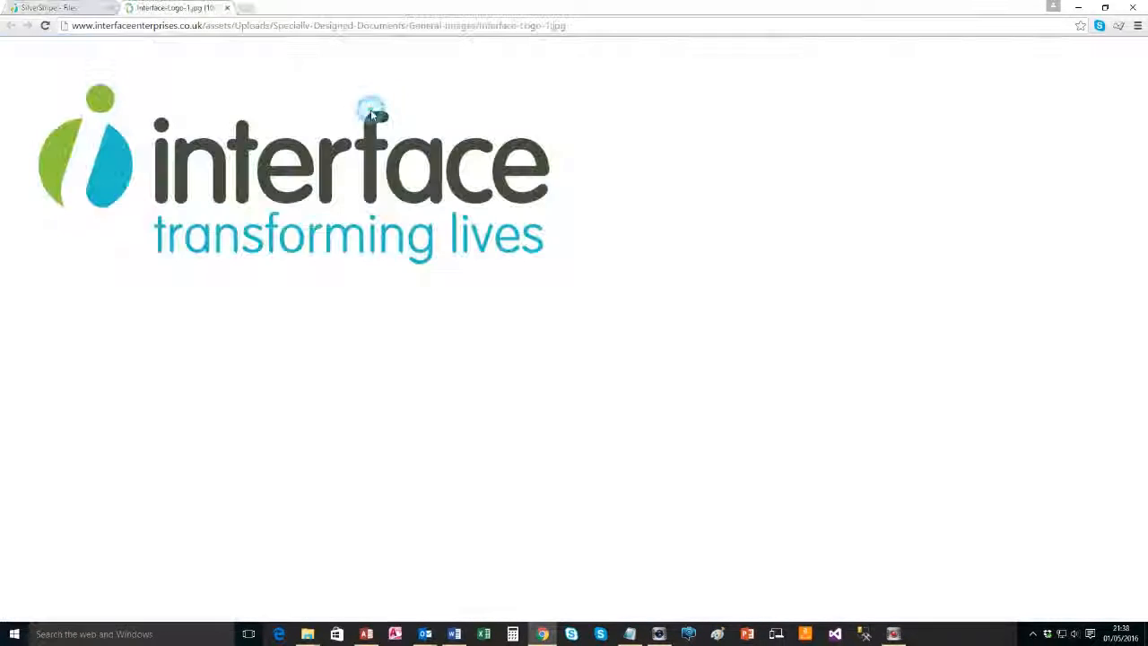
# Copy the logo's web address into Notepad on a line labelled 'logo:'
pyautogui.click(191, 25)
pyautogui.click(191, 25)
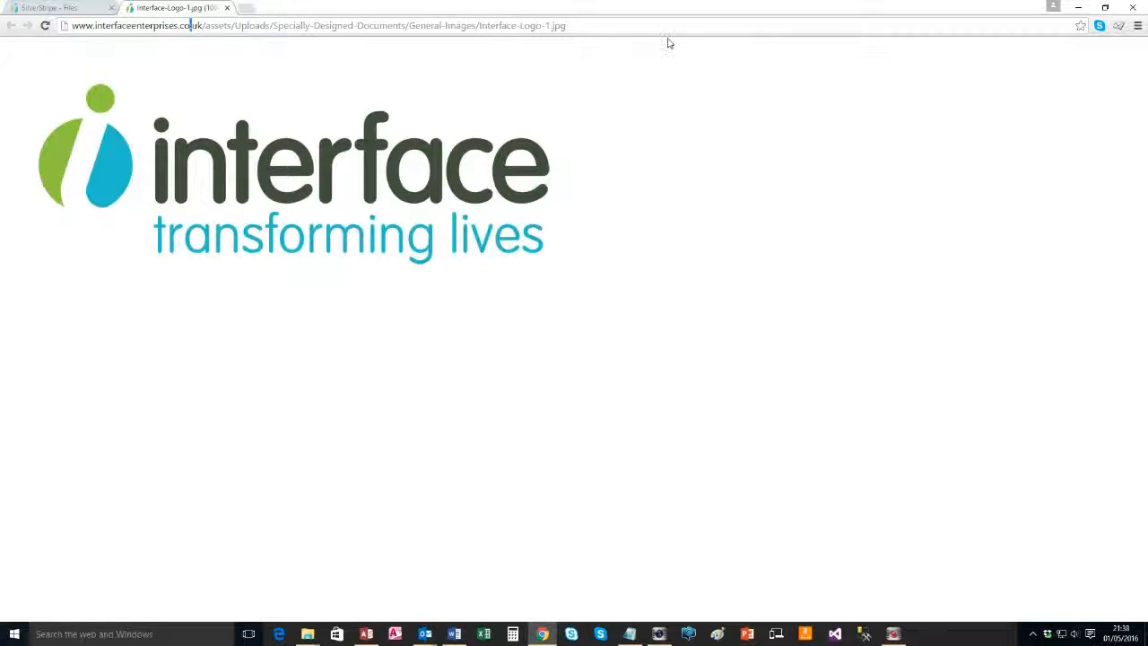
pyautogui.tripleClick(619, 25)
pyautogui.hotkey('ctrl', 'c')
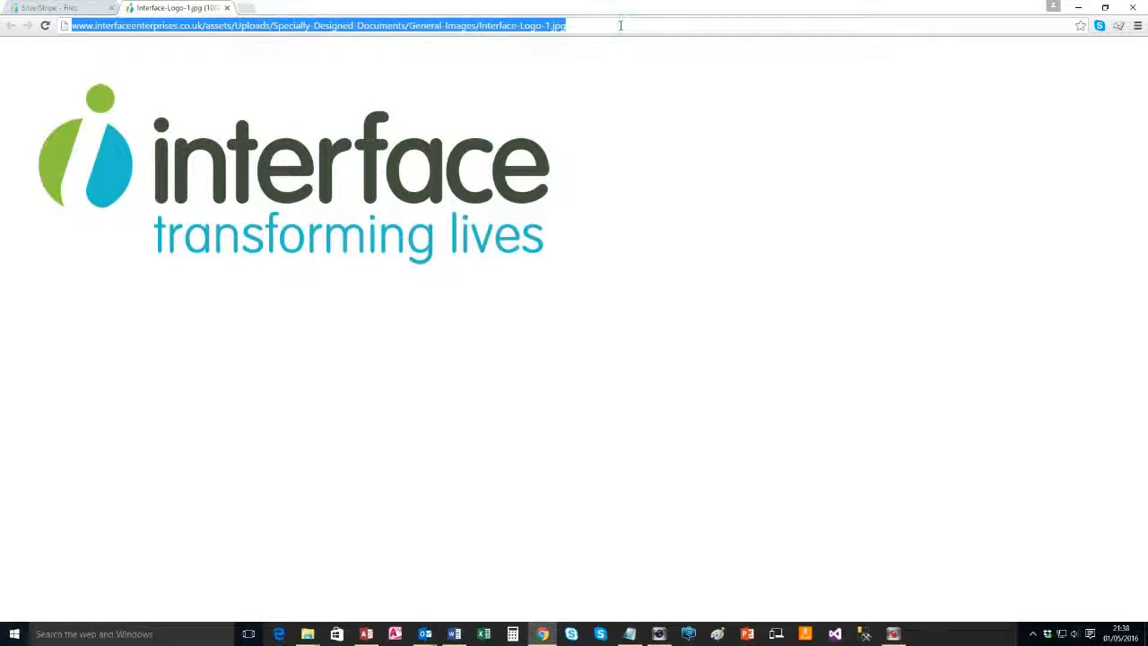
pyautogui.hotkey('alt', 'Tab')
pyautogui.hotkey('alt', 'Tab')
pyautogui.press('Tab')
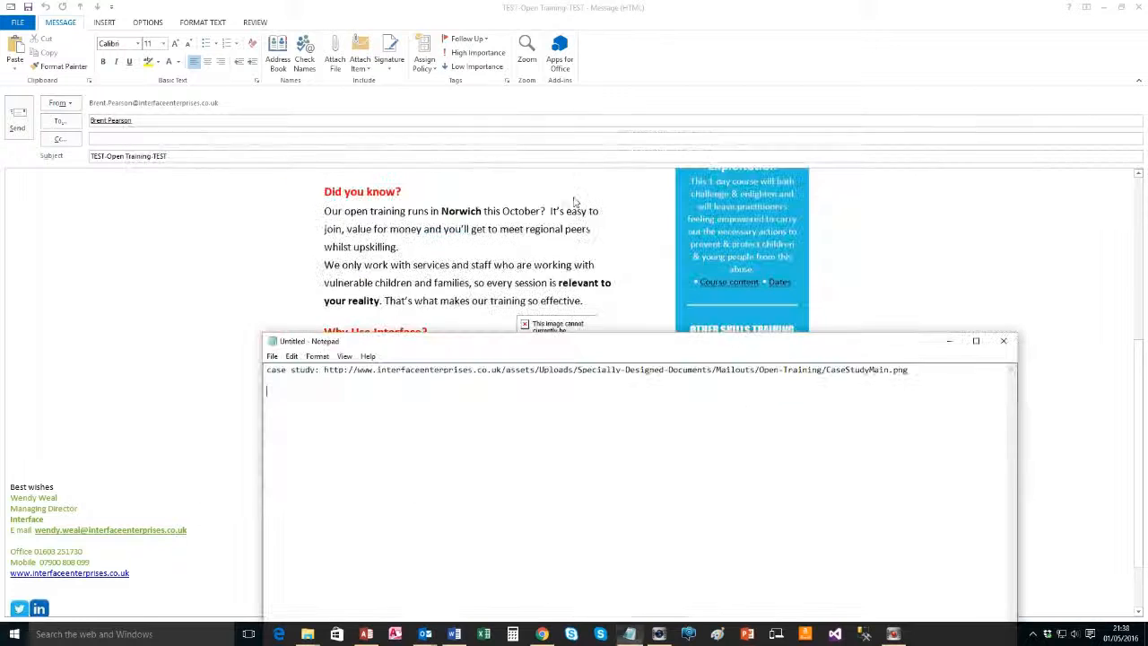
pyautogui.write('logo:')
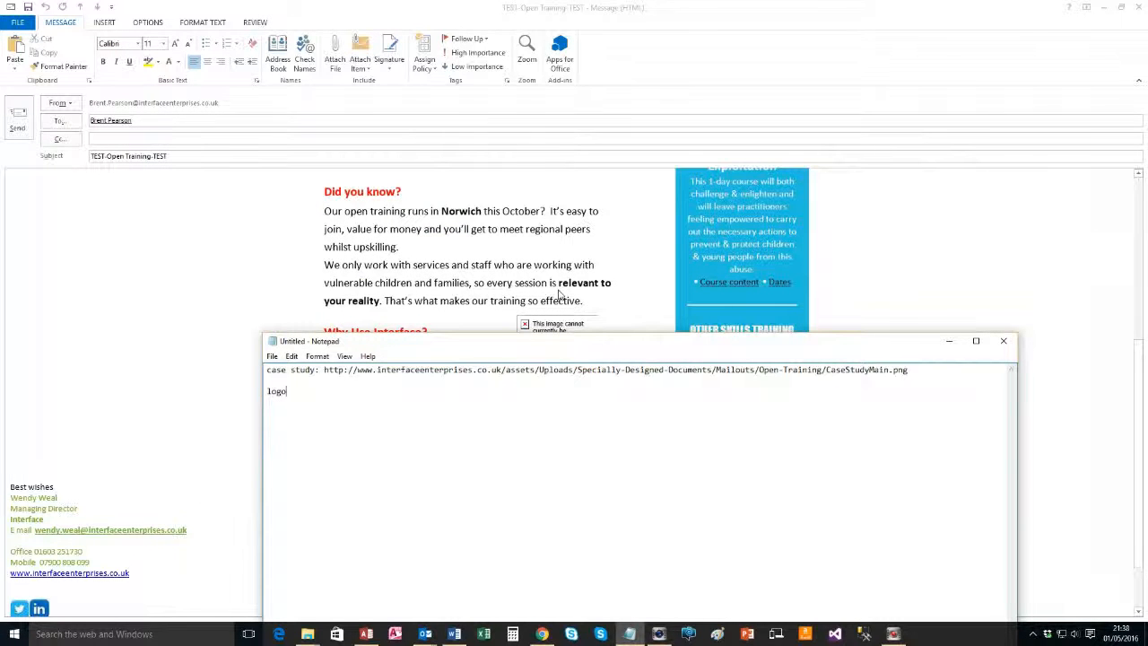
pyautogui.hotkey('ctrl', 'v')
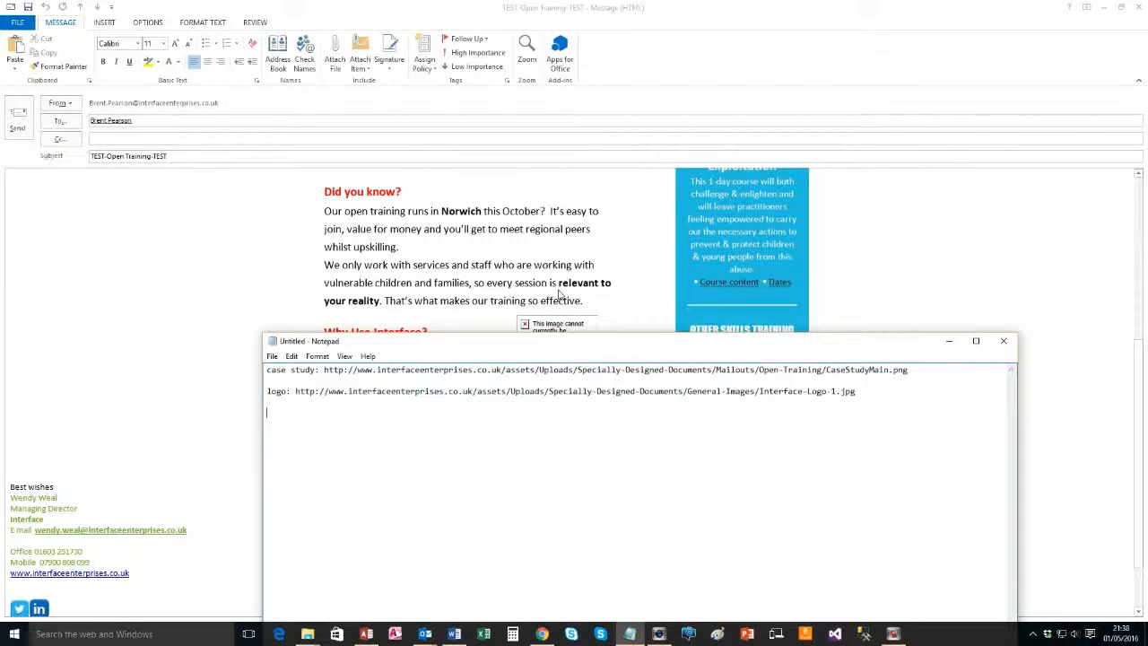
# Scroll back up through the Outlook test message
pyautogui.click(559, 293)
pyautogui.scroll(4, 541, 349)
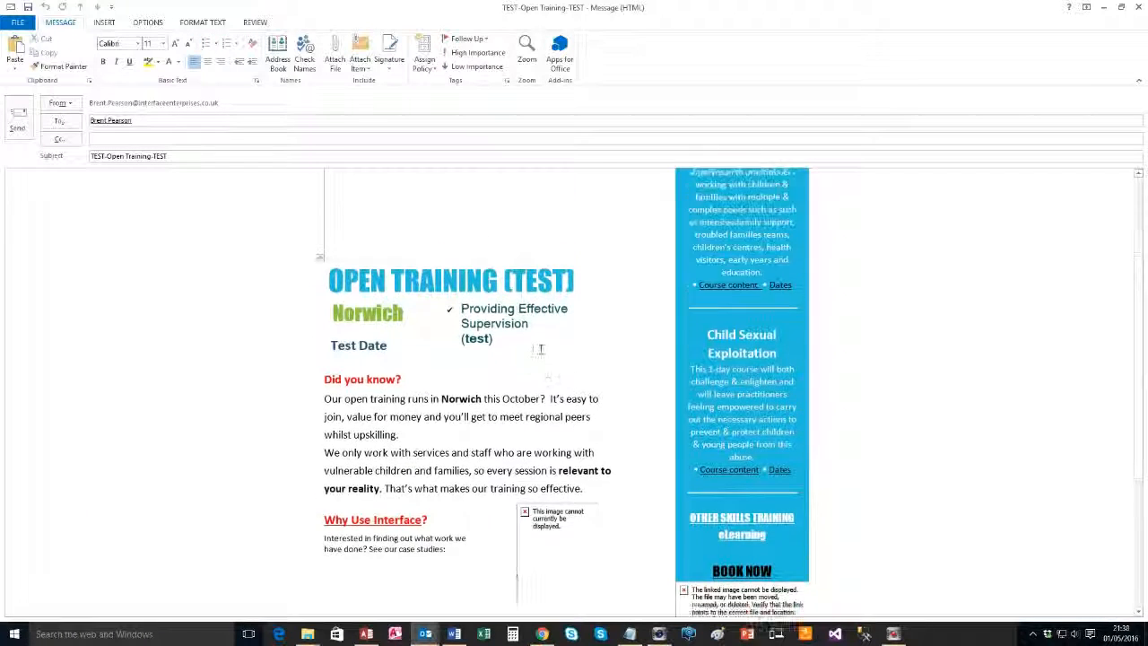
pyautogui.scroll(2, 540, 349)
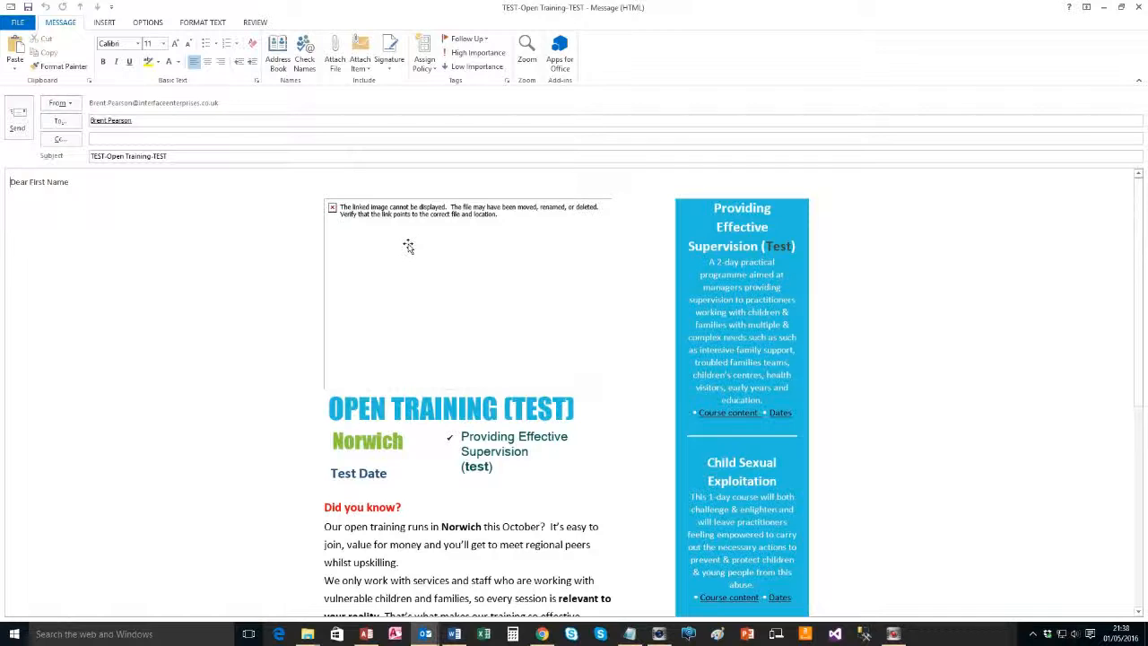
pyautogui.hotkey('alt', 'Tab')
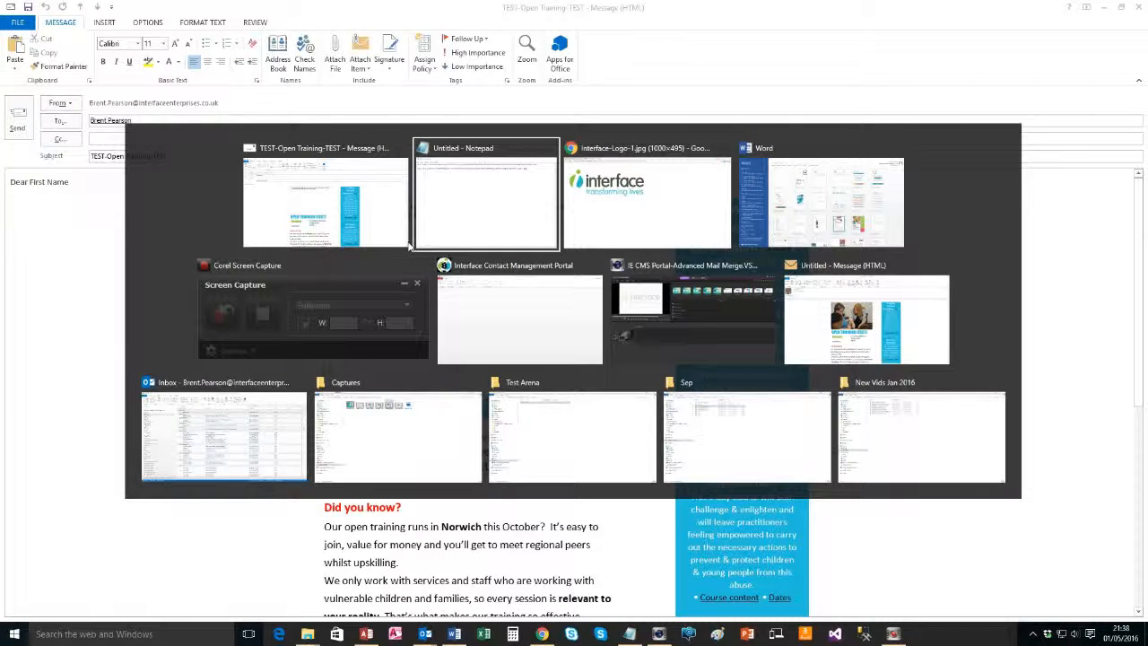
# Close the logo image tab and navigate back up to the Mailouts folder
pyautogui.press('Tab')
pyautogui.press('Tab')
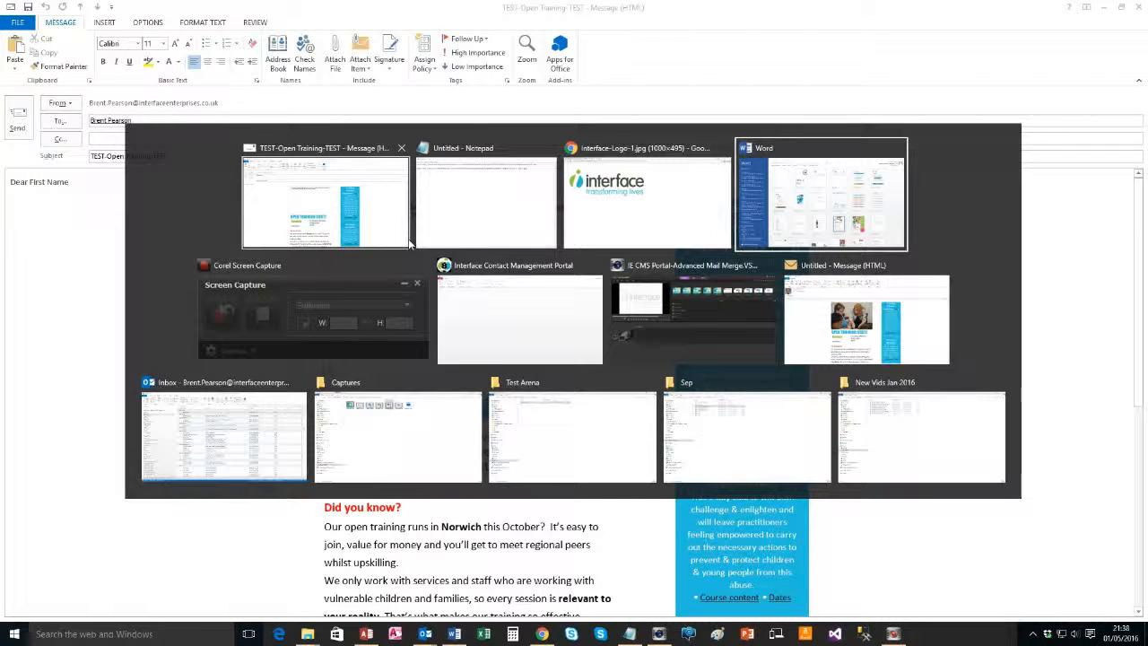
pyautogui.hotkey('shift', 'Tab')
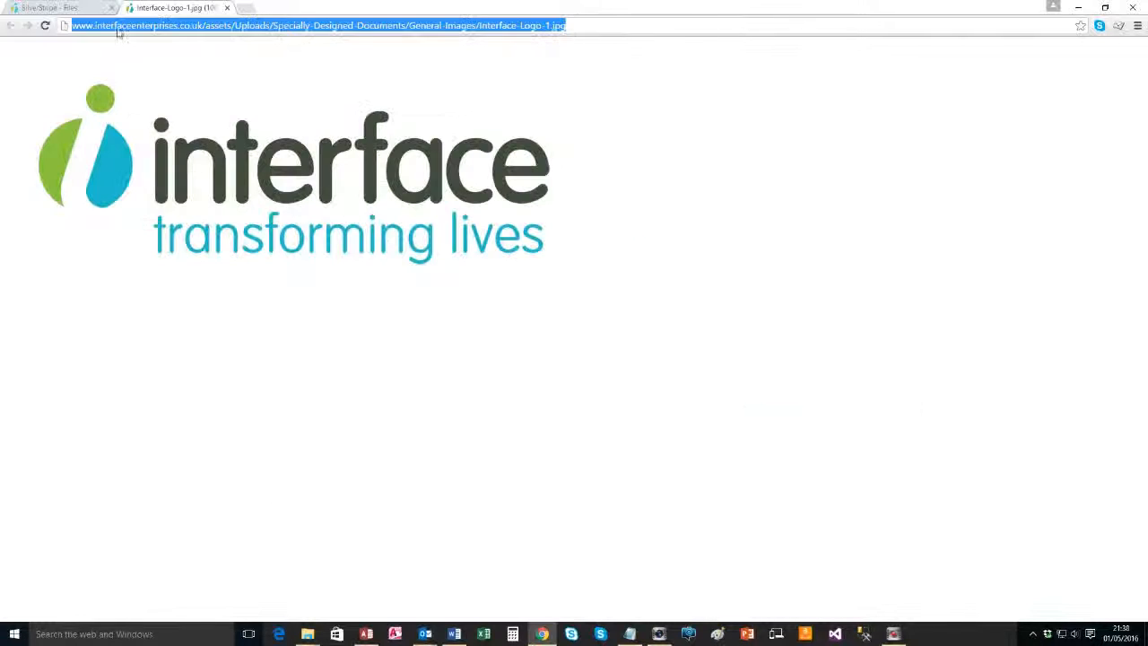
pyautogui.click(226, 8)
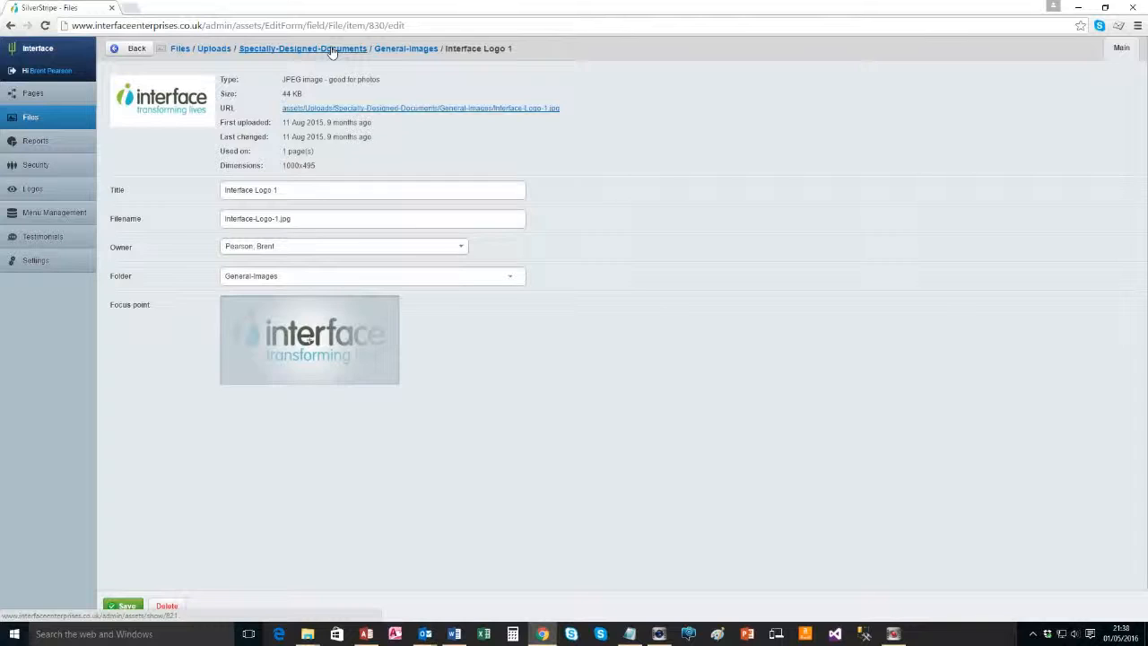
pyautogui.click(395, 48)
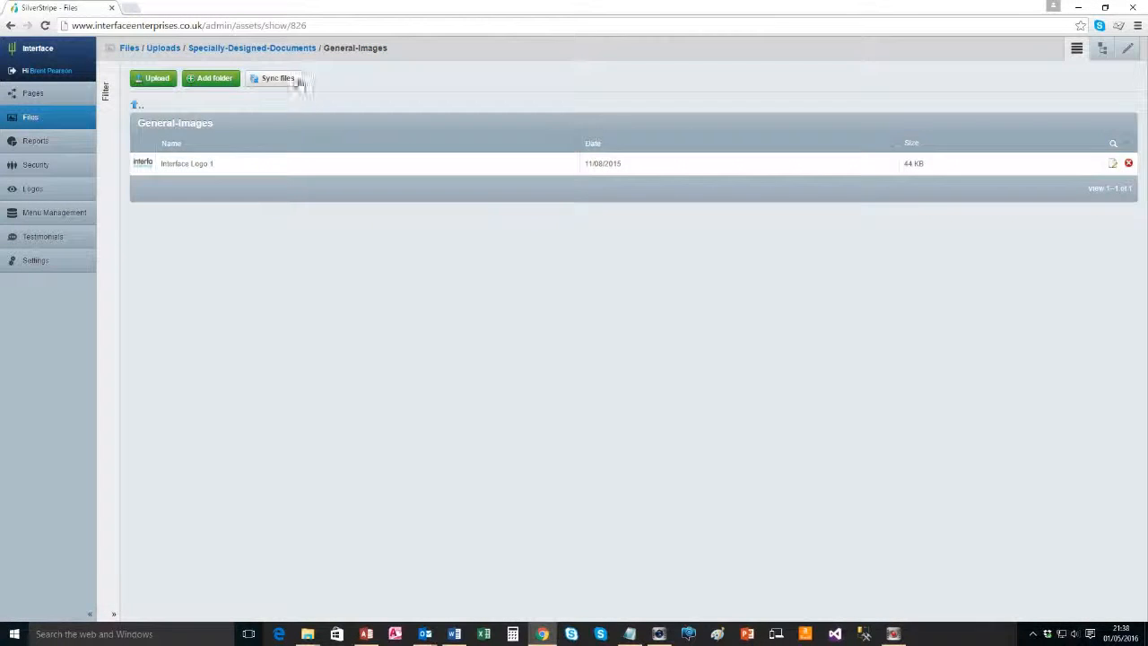
pyautogui.click(295, 49)
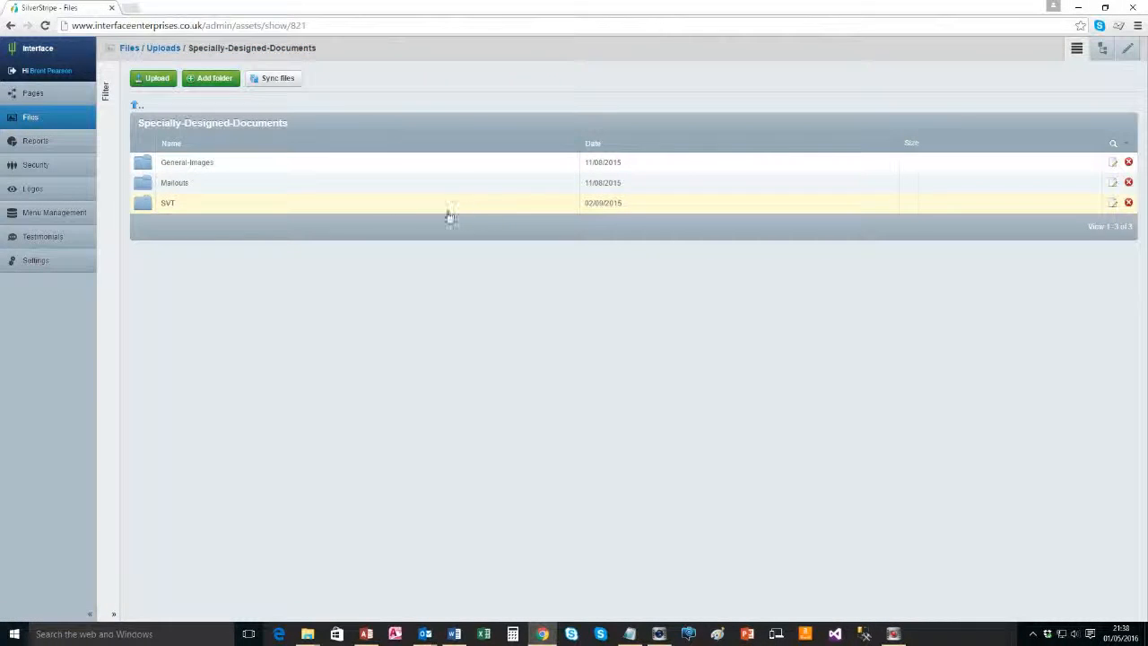
pyautogui.click(178, 185)
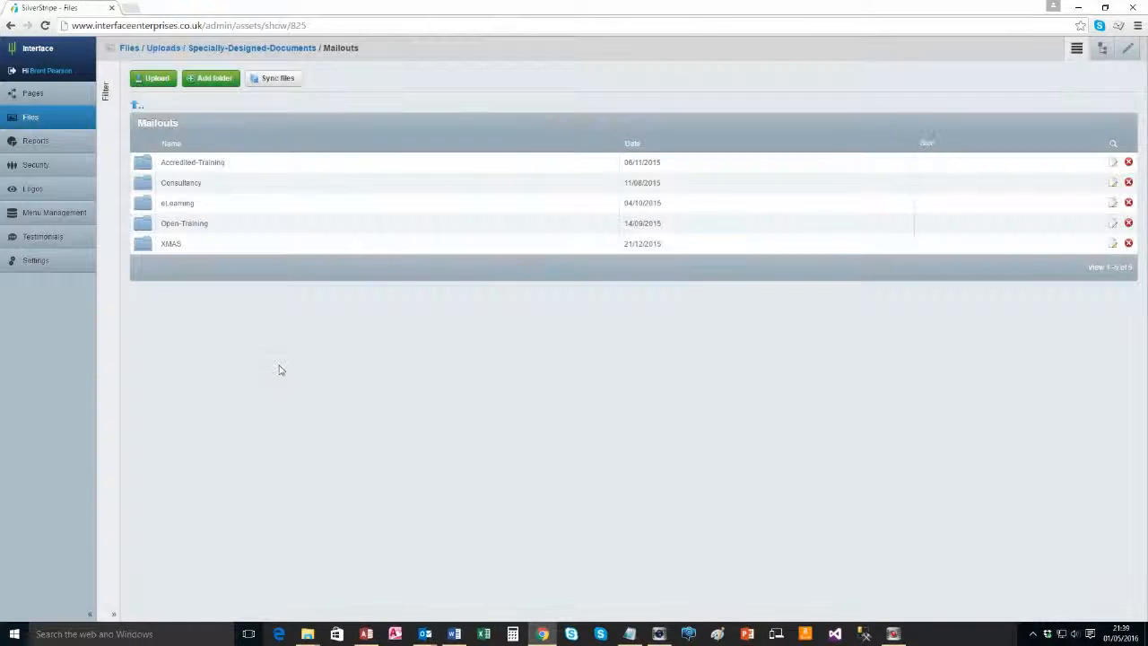
# Create a Test-Arena folder inside Mailouts and open its upload page
pyautogui.click(199, 81)
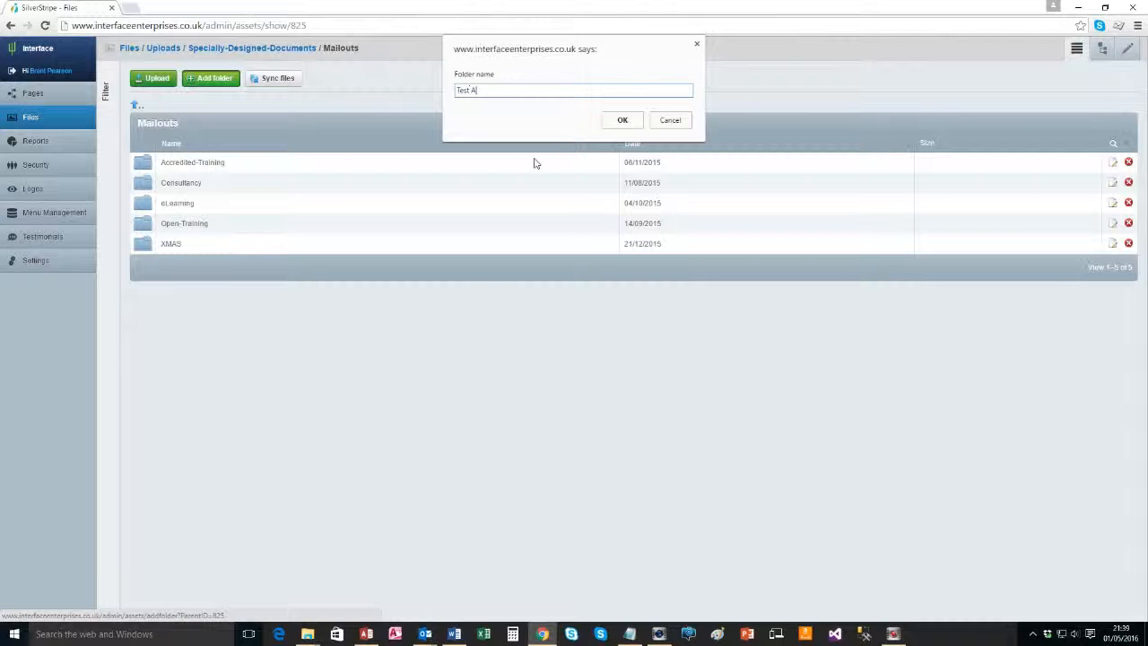
pyautogui.click(623, 119)
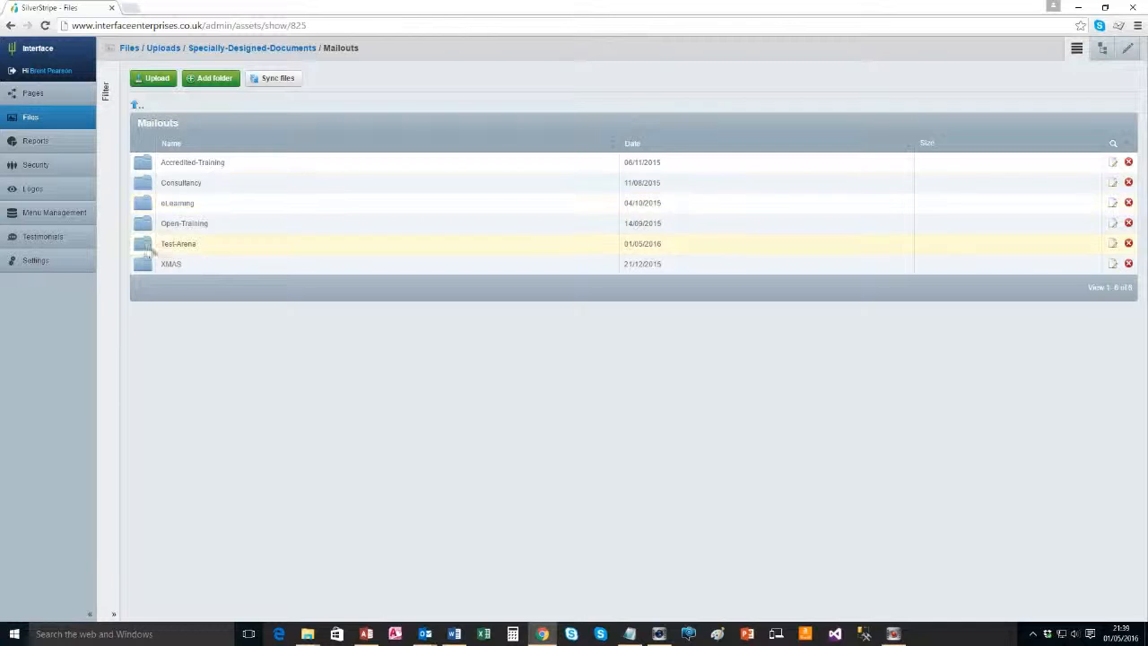
pyautogui.click(165, 248)
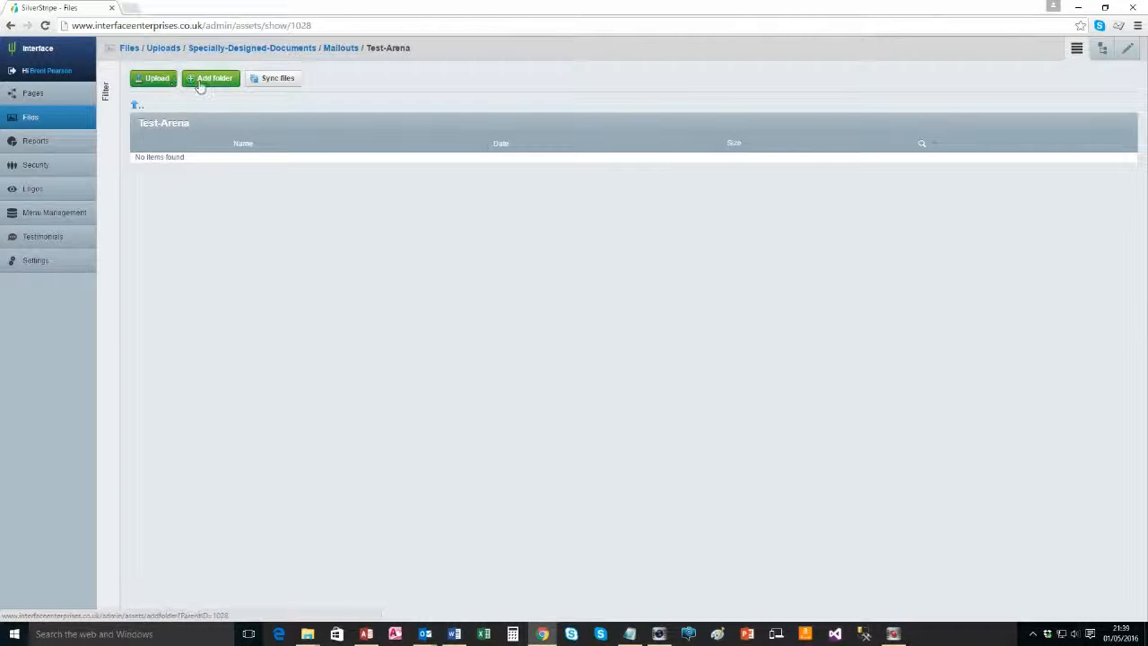
pyautogui.click(154, 79)
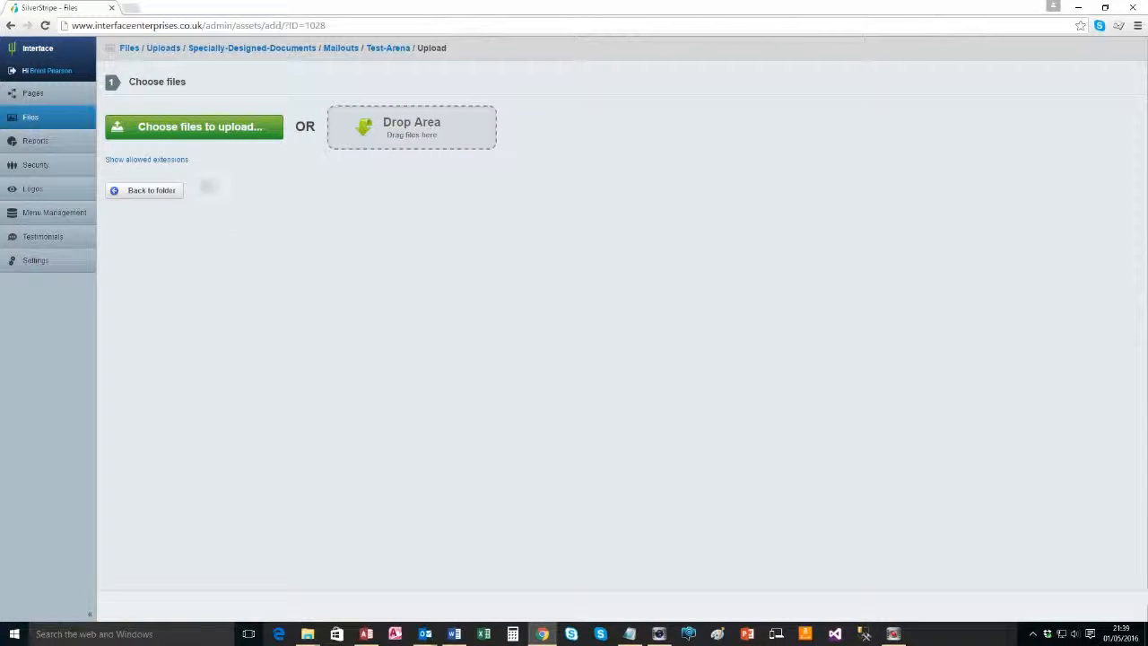
# Browse the file picker to Dropbox > Marketing > Web - new website > Website images > Consultancy
pyautogui.click(193, 127)
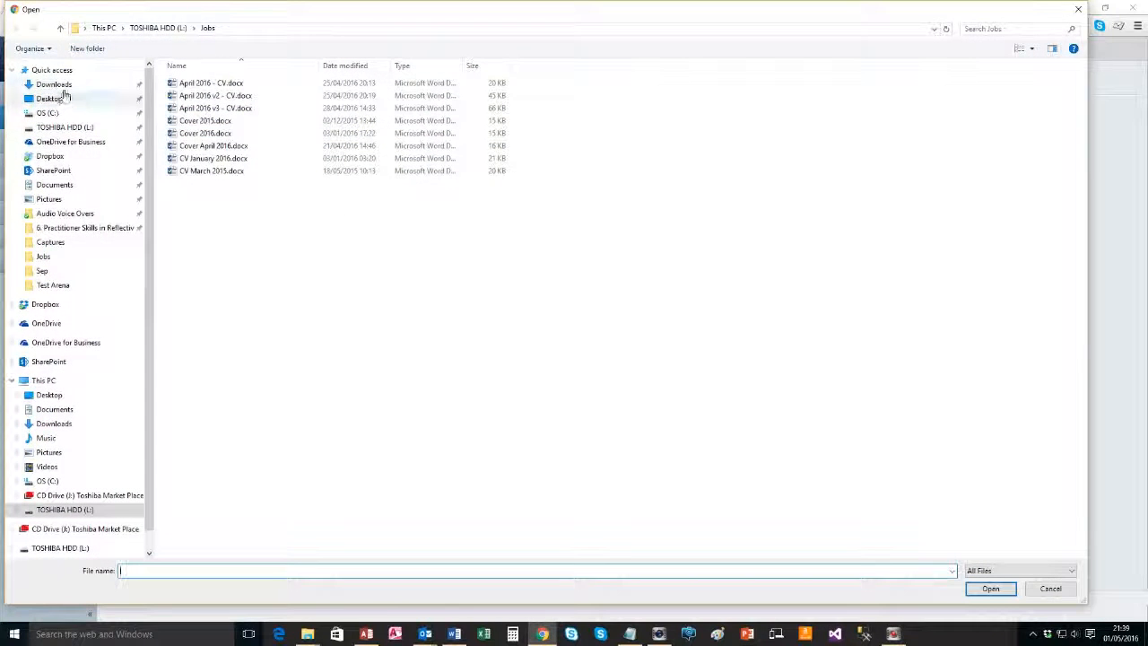
pyautogui.click(49, 156)
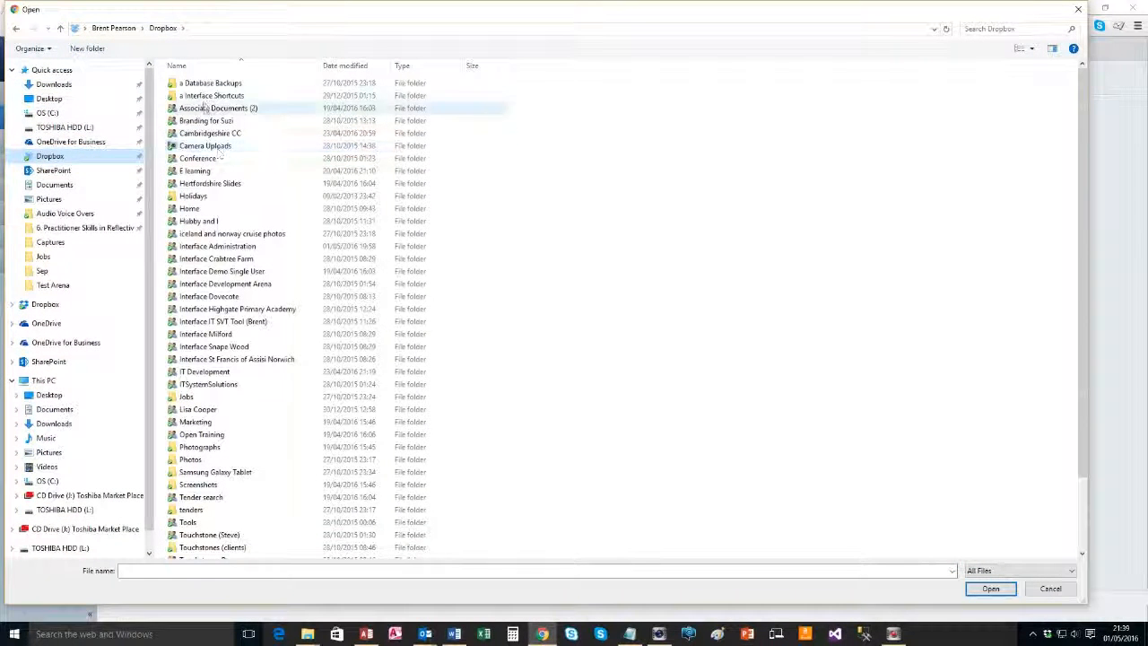
pyautogui.click(206, 248)
pyautogui.press('m')
pyautogui.press('Return')
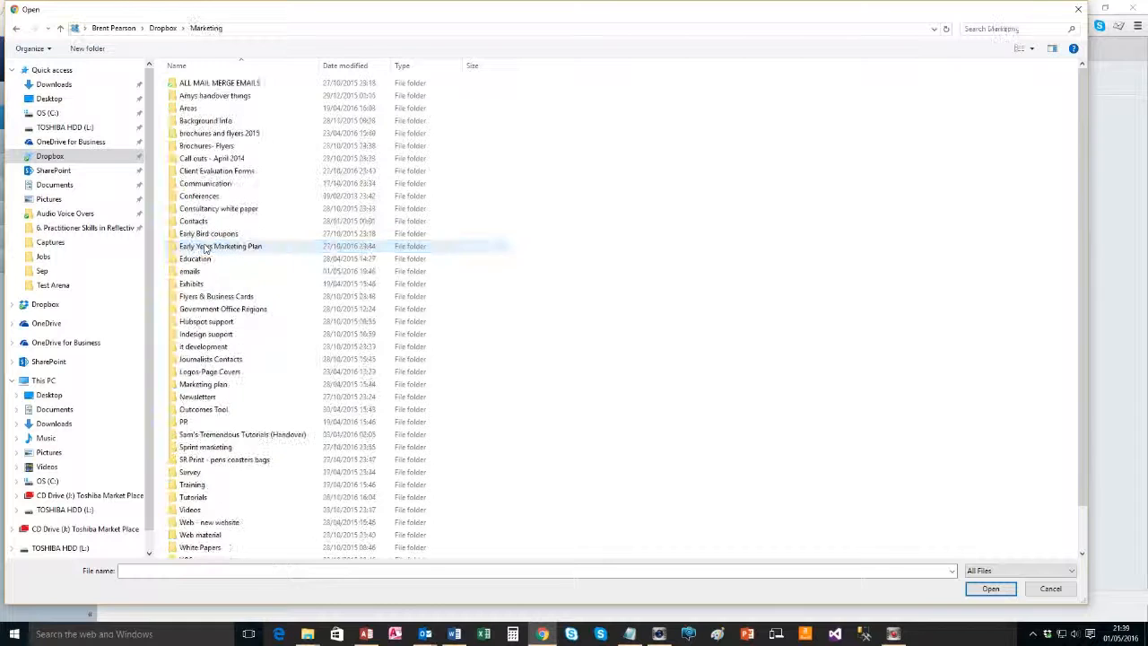
pyautogui.press('w')
pyautogui.press('Return')
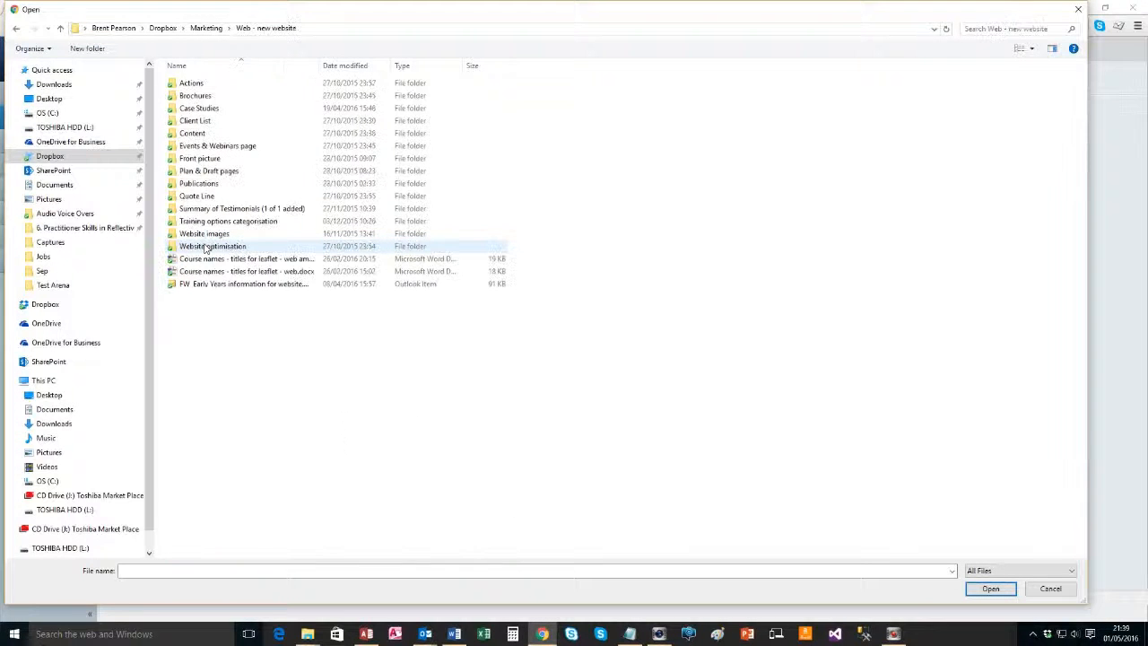
pyautogui.press('w')
pyautogui.press('Return')
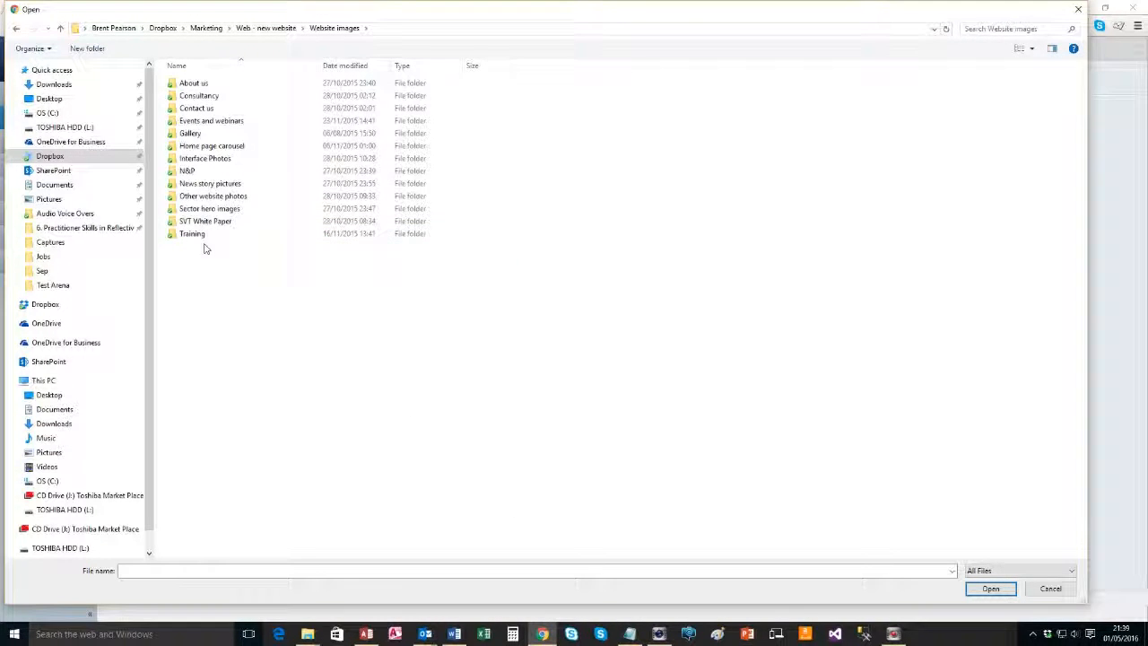
pyautogui.press('c')
pyautogui.press('Return')
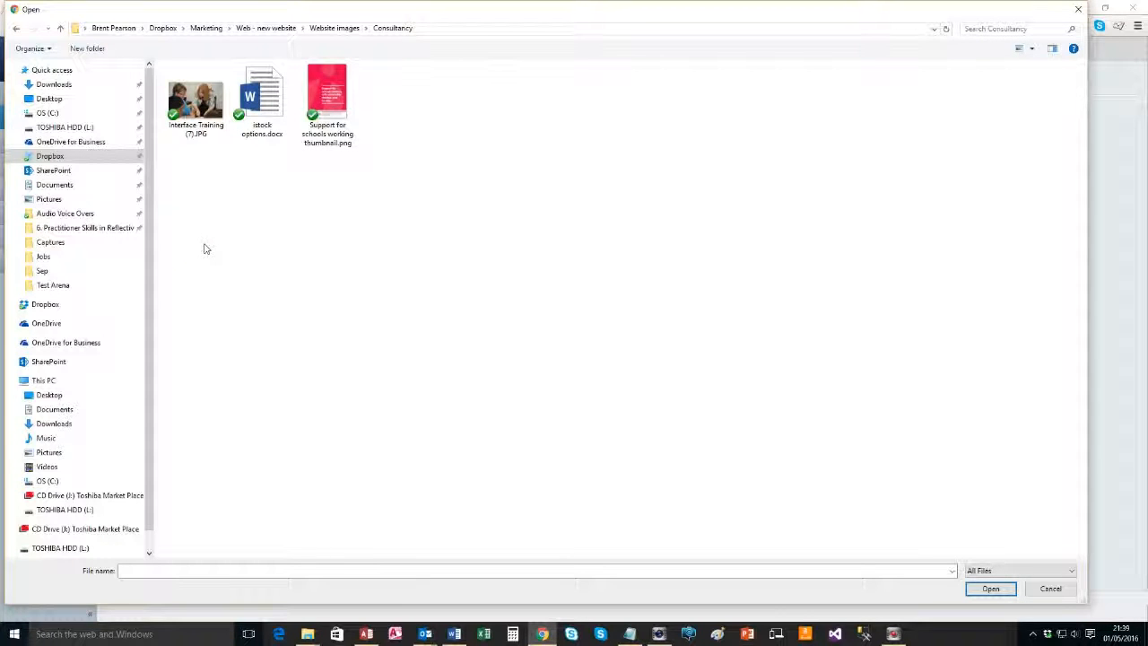
# Upload Interface Training (7).JPG and return to the Test-Arena folder listing
pyautogui.press('i')
pyautogui.press('Return')
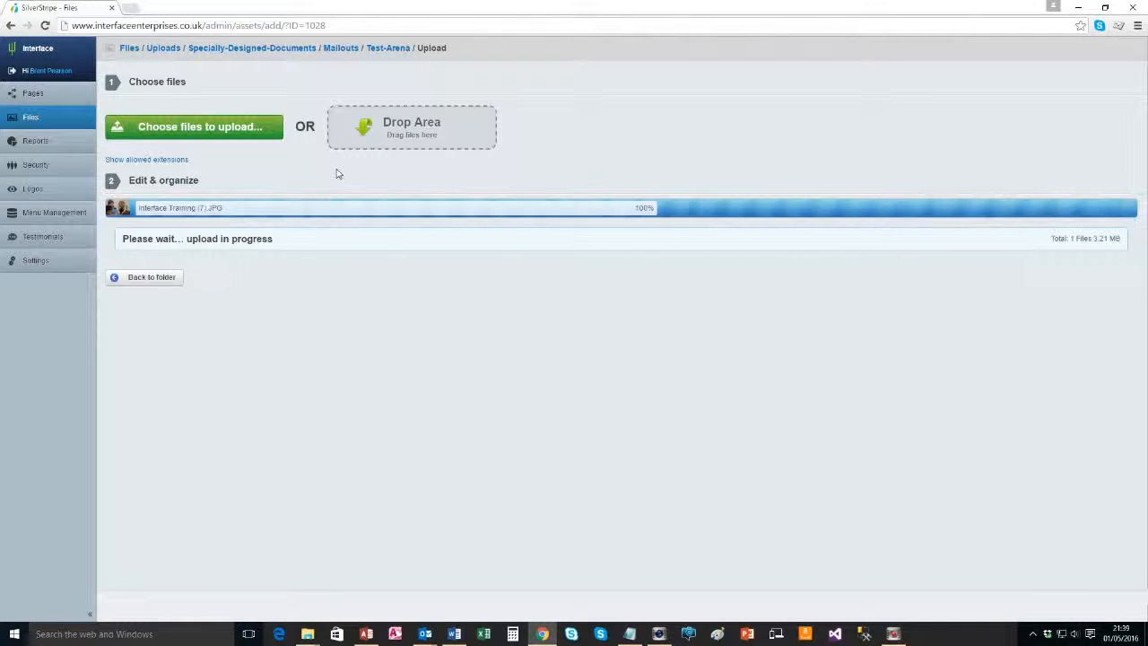
pyautogui.click(168, 276)
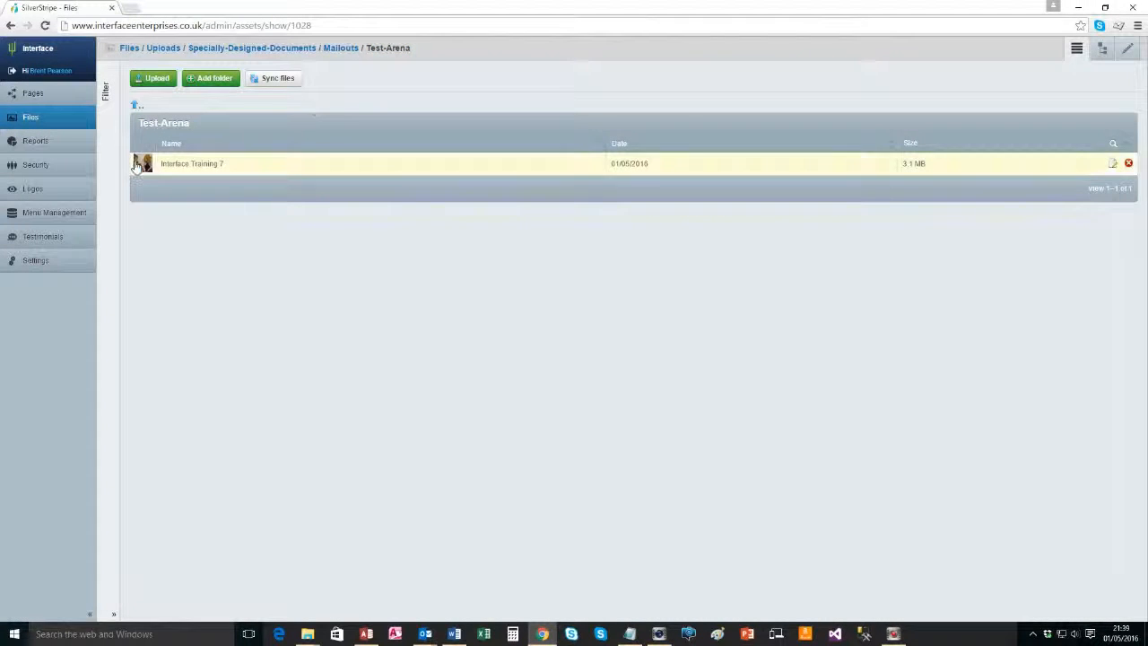
# Copy the uploaded photo's full web address from its file details
pyautogui.click(148, 171)
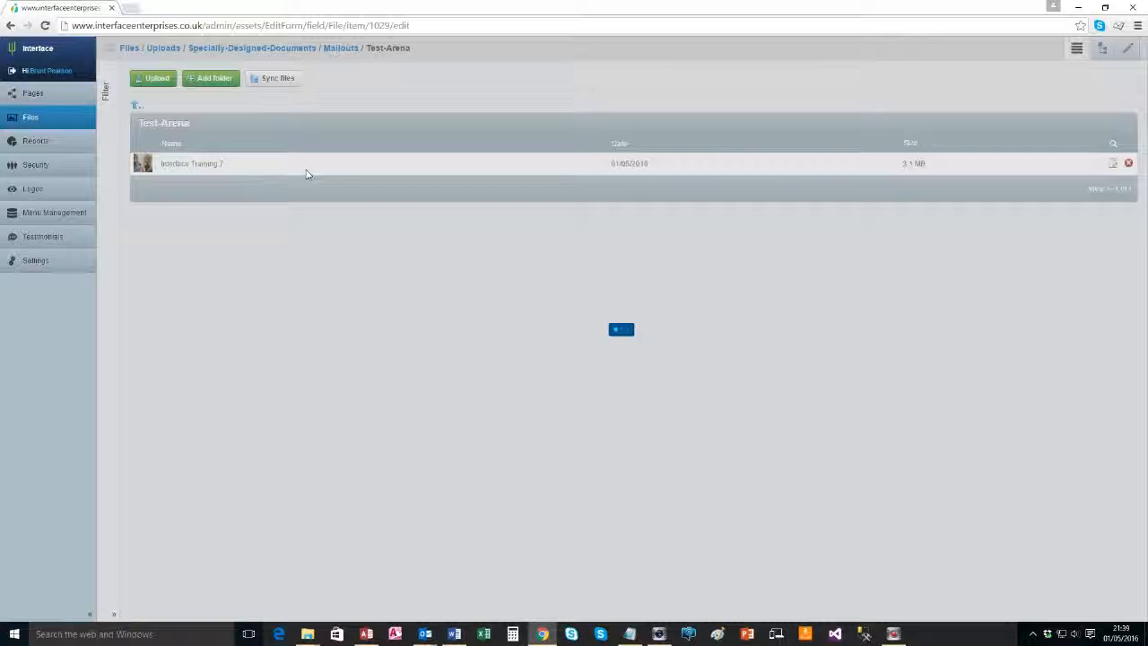
pyautogui.click(329, 108)
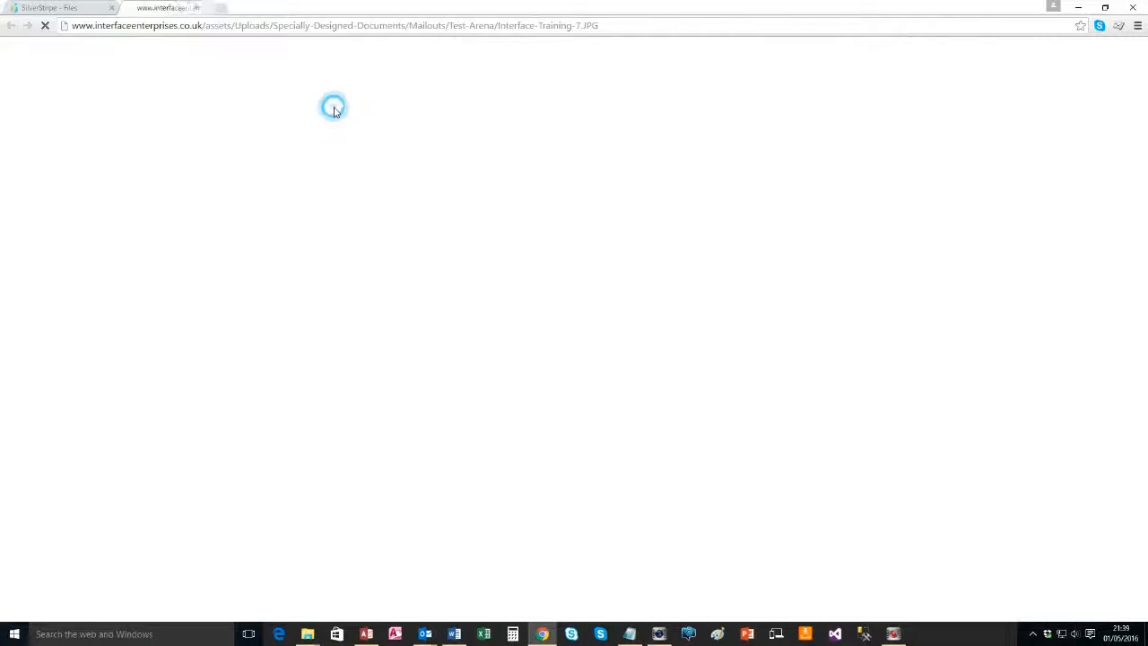
pyautogui.click(257, 26)
pyautogui.hotkey('ctrl', 'c')
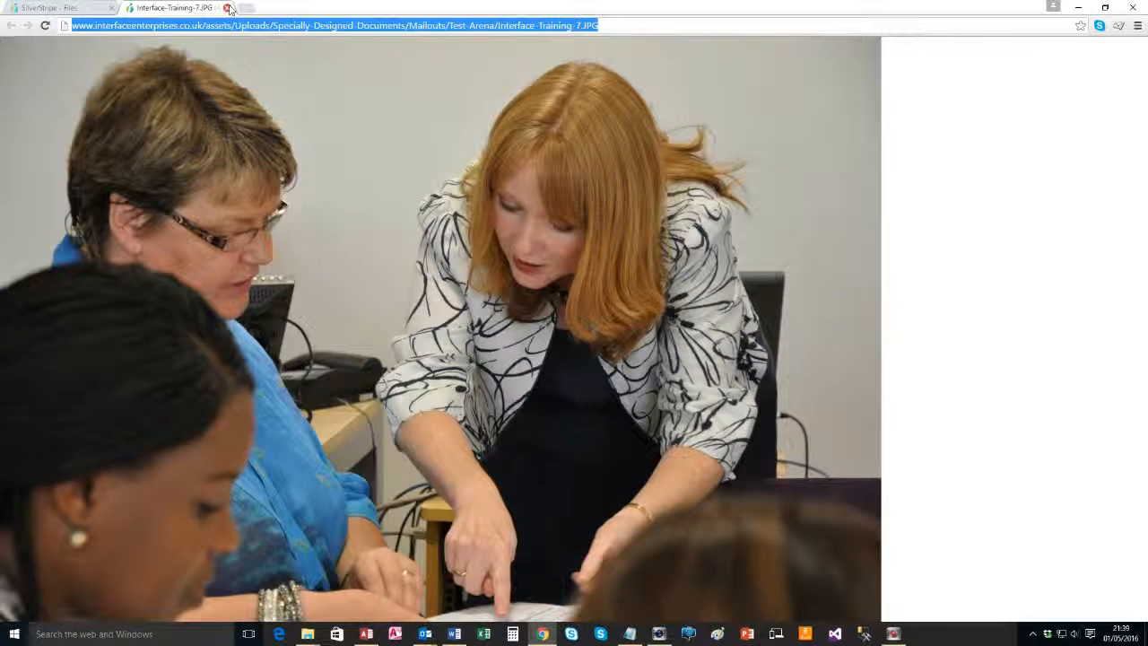
pyautogui.click(227, 8)
# Paste the address after 'main image:' in Notepad, reposition the window, and close Chrome
pyautogui.hotkey('alt', 'Tab')
pyautogui.press('Tab')
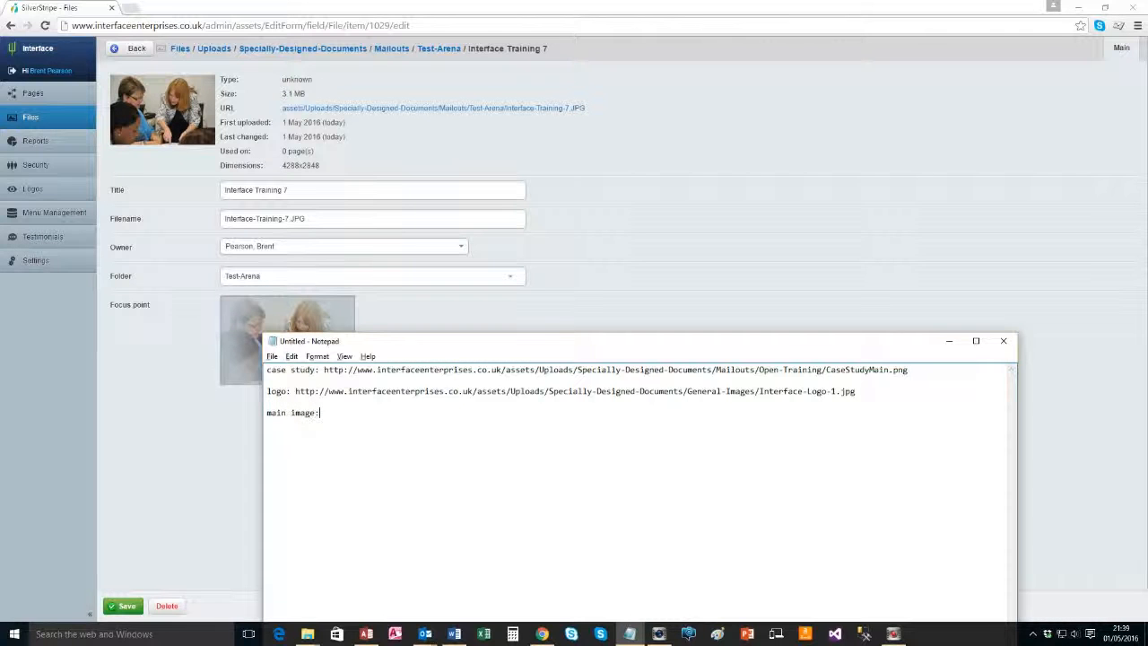
pyautogui.press('BackSpace')
pyautogui.press('BackSpace')
pyautogui.hotkey('ctrl', 'v')
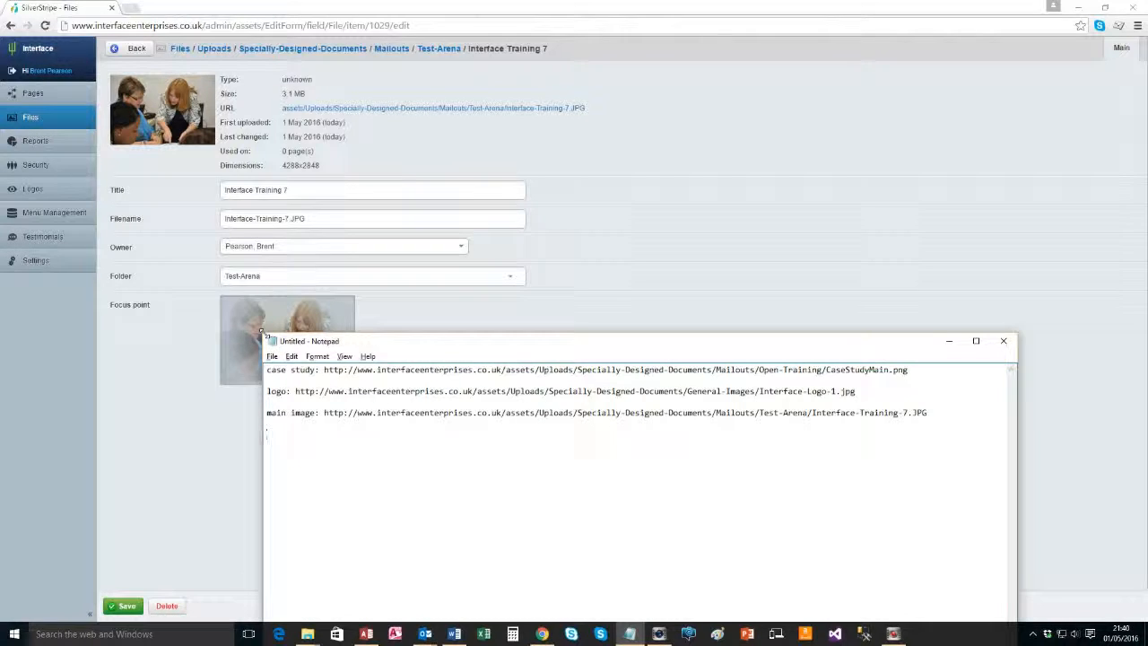
pyautogui.moveTo(261, 333); pyautogui.dragTo(261, 484)
pyautogui.moveTo(397, 492); pyautogui.dragTo(409, 266)
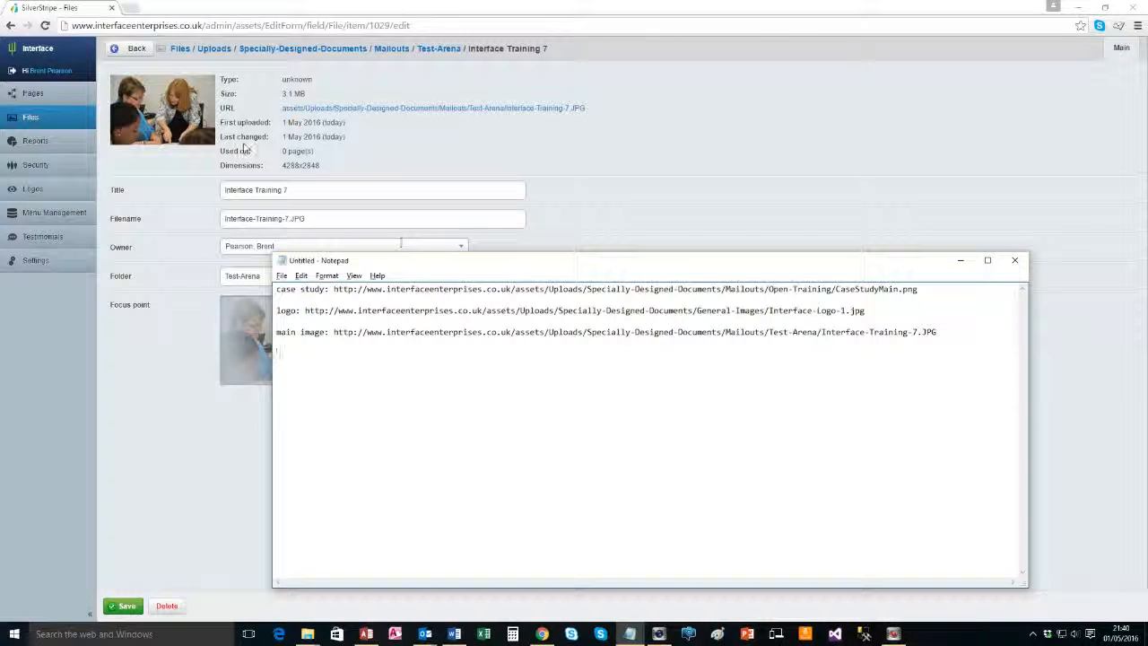
pyautogui.click(1141, 7)
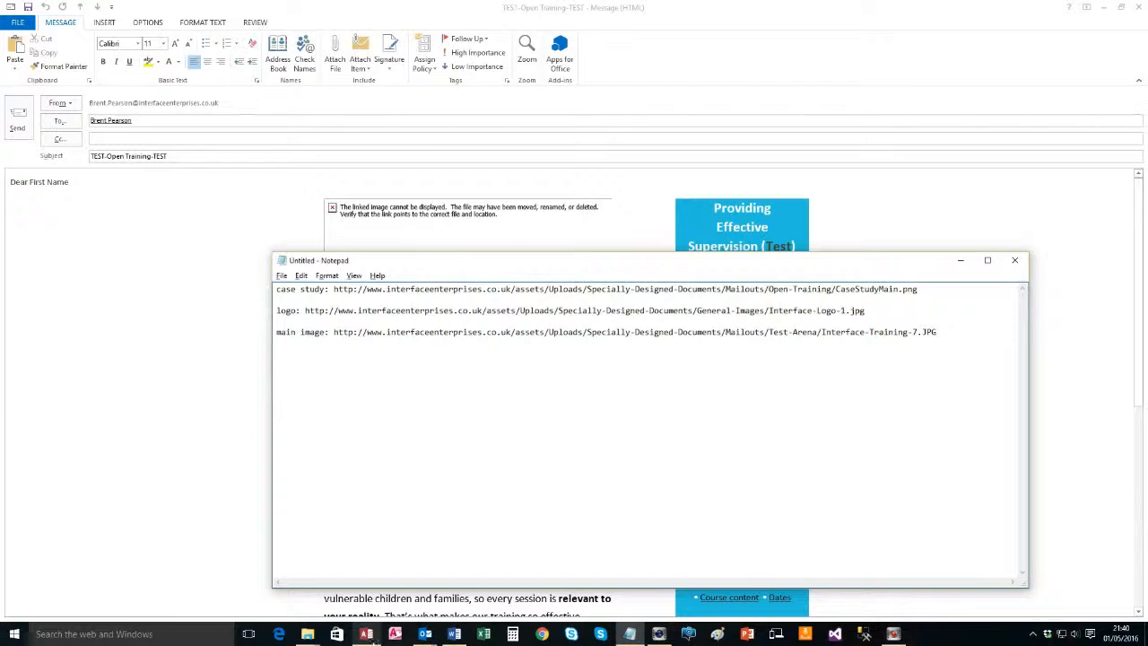
# Return to Access, step back to the 'TEST-Open Training Norwich - TEST' record, and click into its HTML body
pyautogui.click(368, 635)
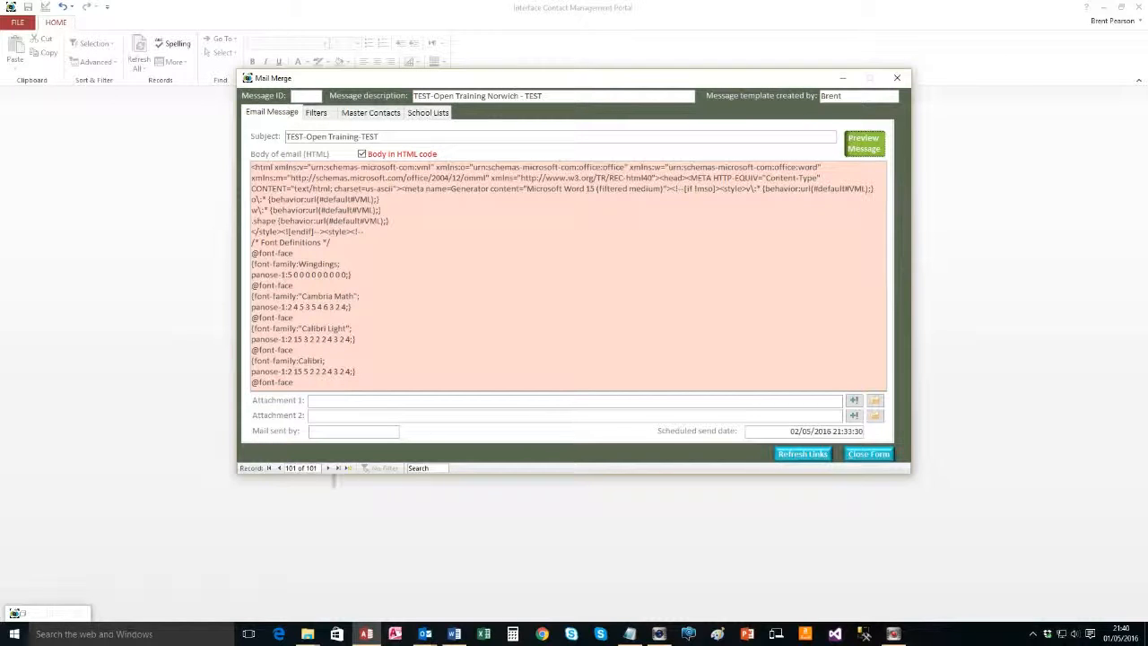
pyautogui.click(279, 467)
pyautogui.click(328, 468)
pyautogui.click(425, 209)
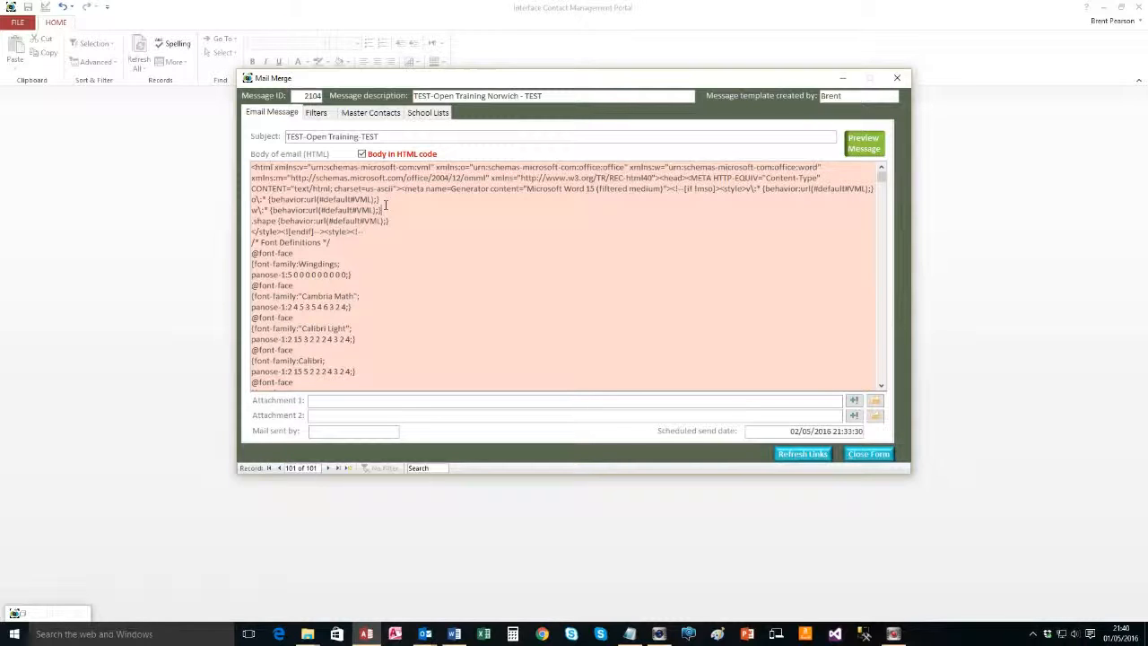
# Attempt a search of the body and dismiss Access's can't-search warning
pyautogui.hotkey('ctrl', 'f')
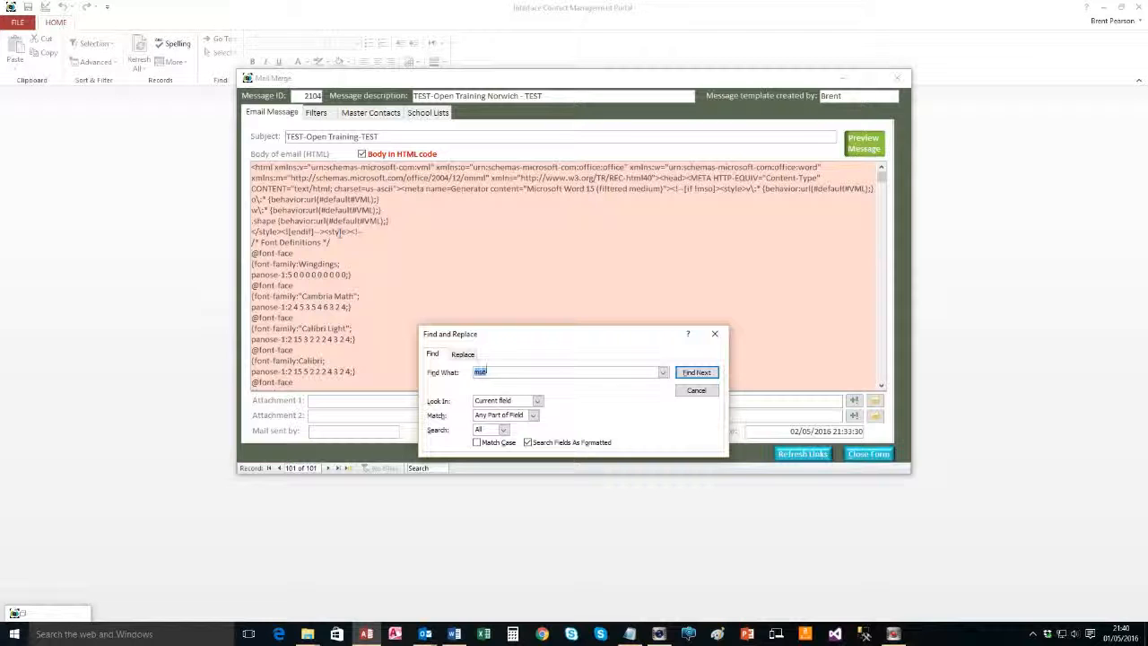
pyautogui.hotkey('alt', 'Tab')
pyautogui.hotkey('alt', 'Tab')
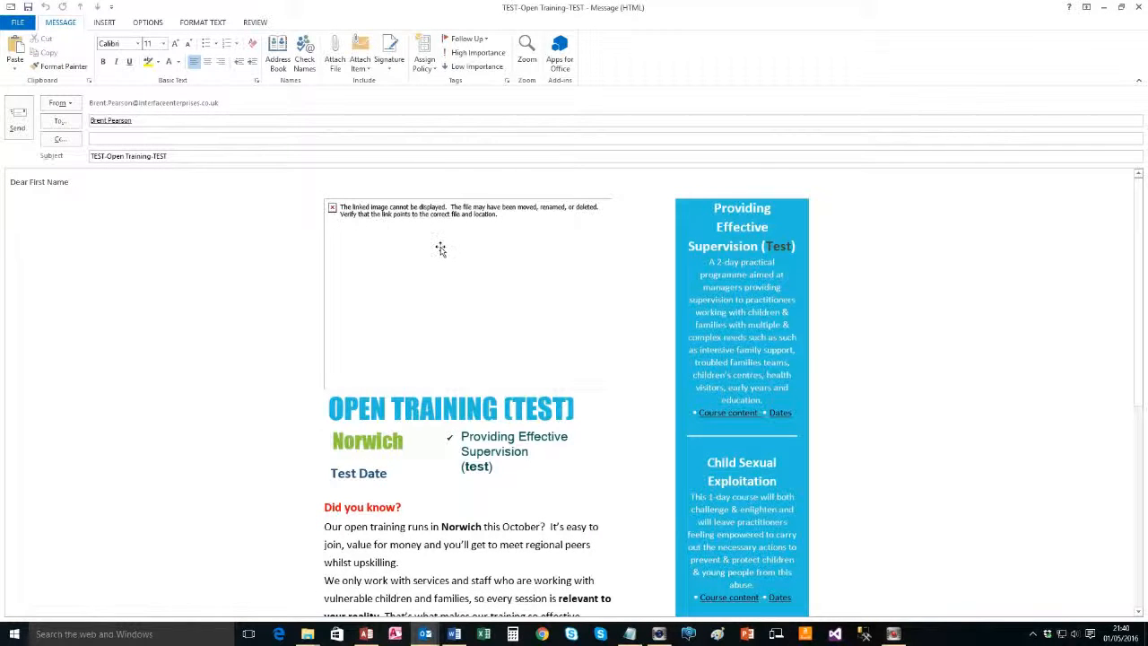
pyautogui.hotkey('alt', 'Tab')
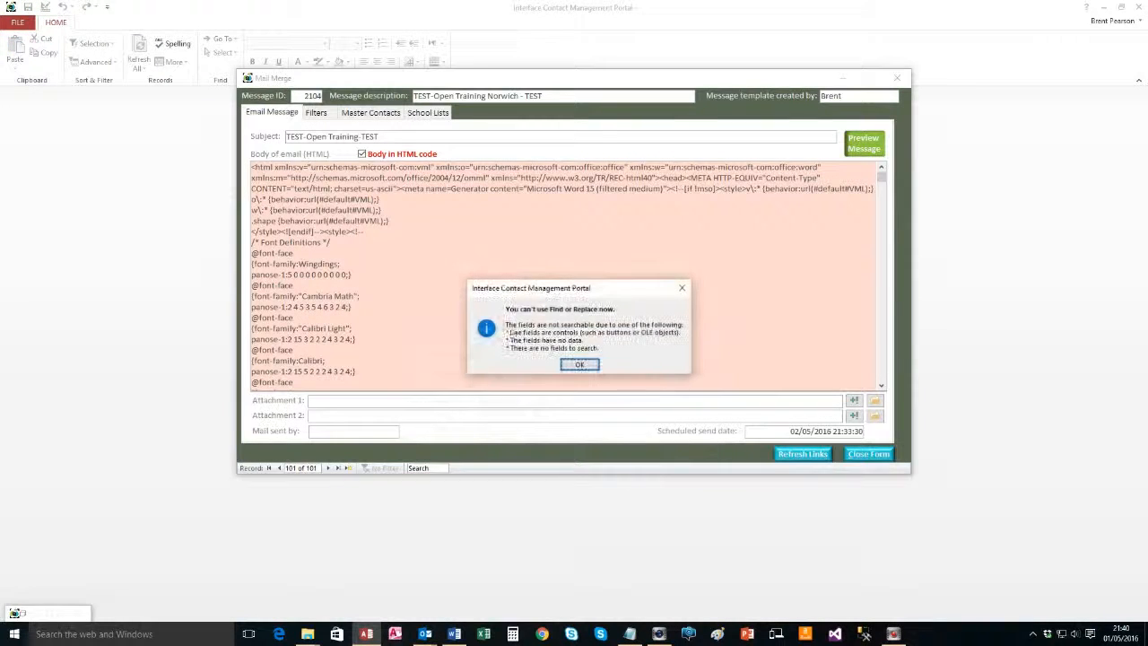
pyautogui.click(578, 365)
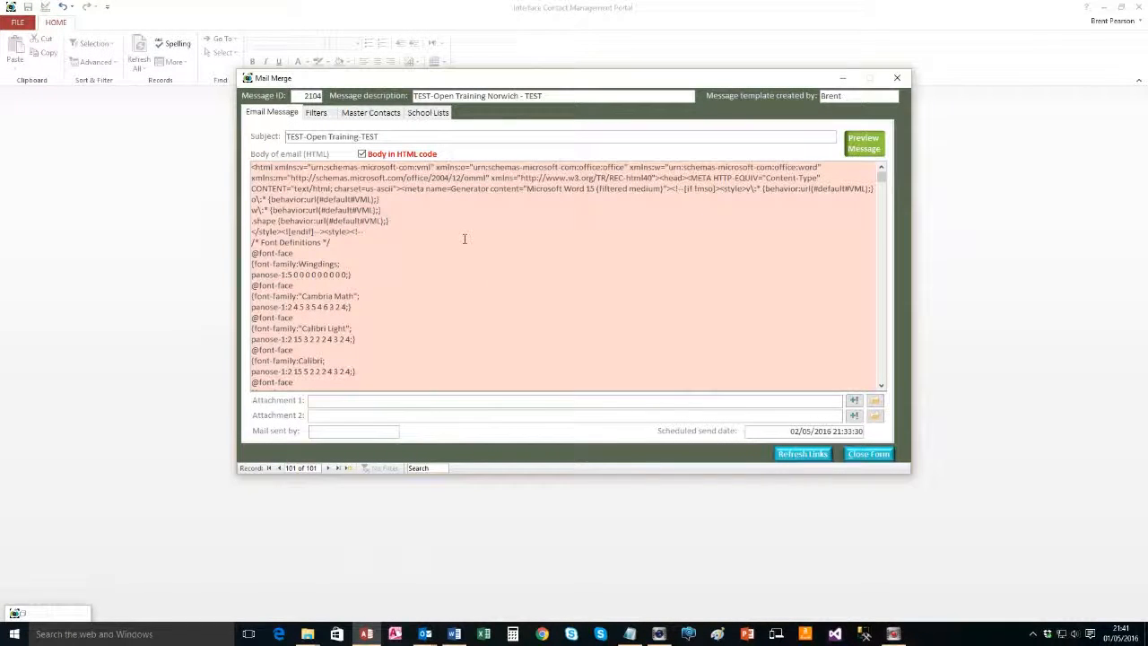
# Search the body field for 'src' with Match set to Any Part of Field
pyautogui.hotkey('ctrl', 'f')
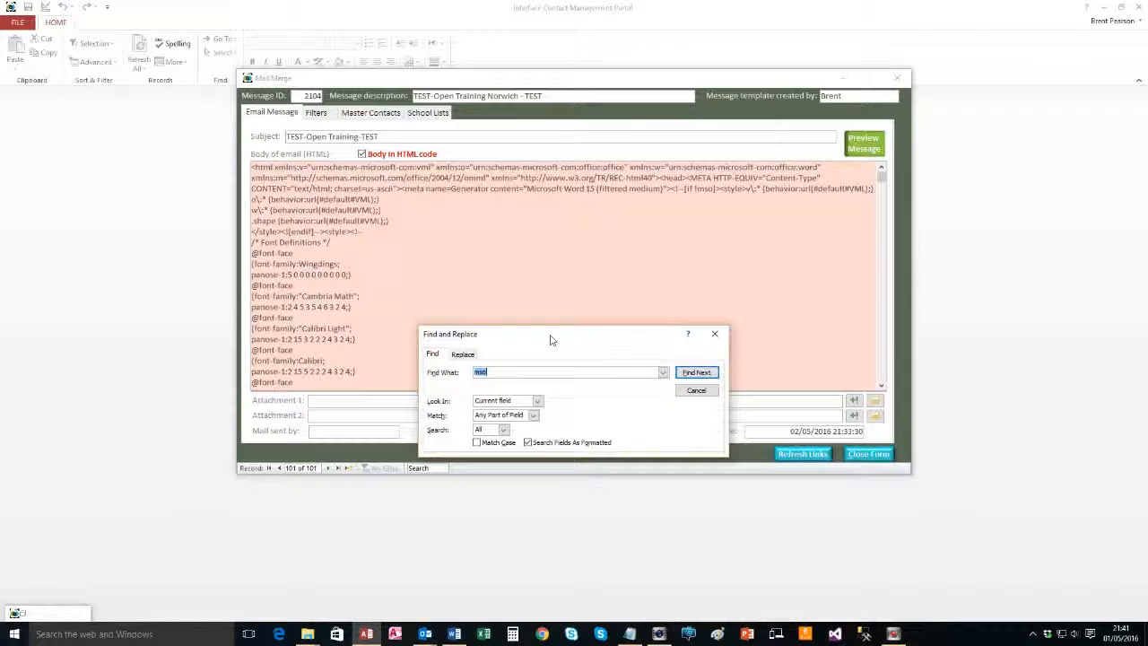
pyautogui.write('src')
pyautogui.click(521, 334)
pyautogui.moveTo(521, 335); pyautogui.dragTo(508, 241)
pyautogui.click(519, 322)
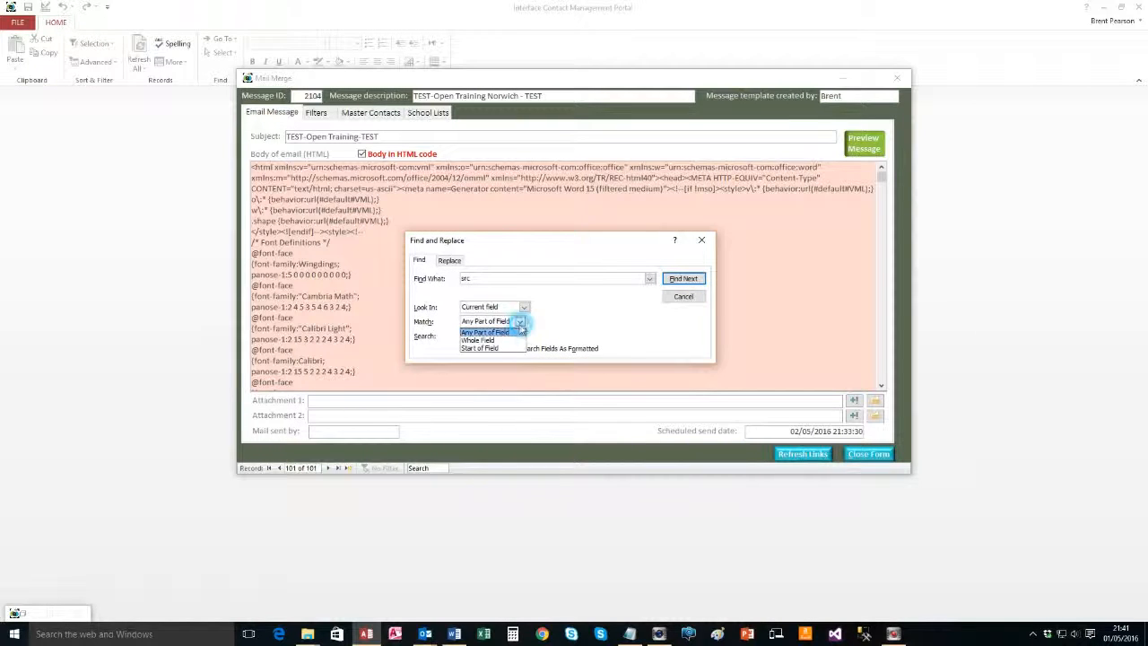
pyautogui.click(484, 341)
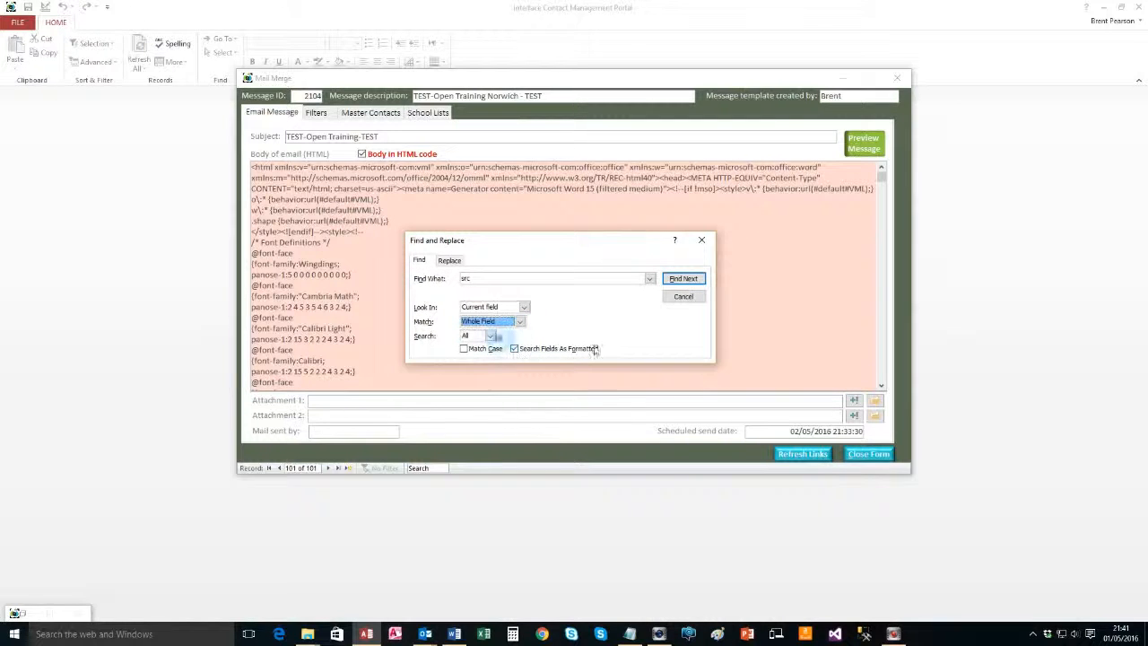
pyautogui.click(520, 323)
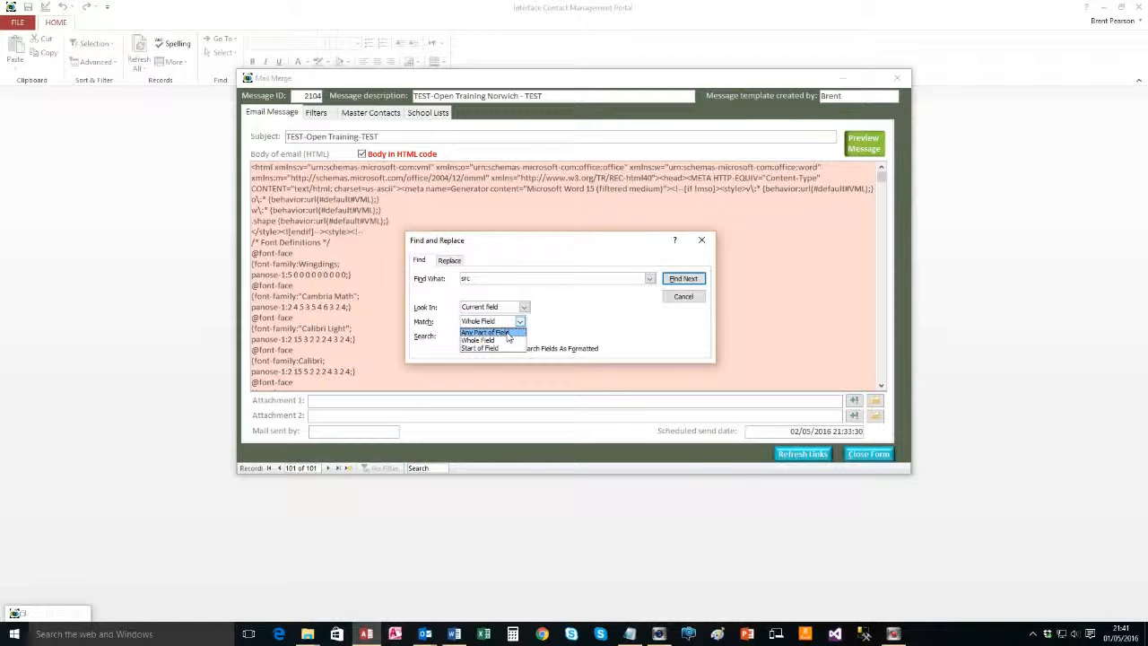
pyautogui.click(508, 332)
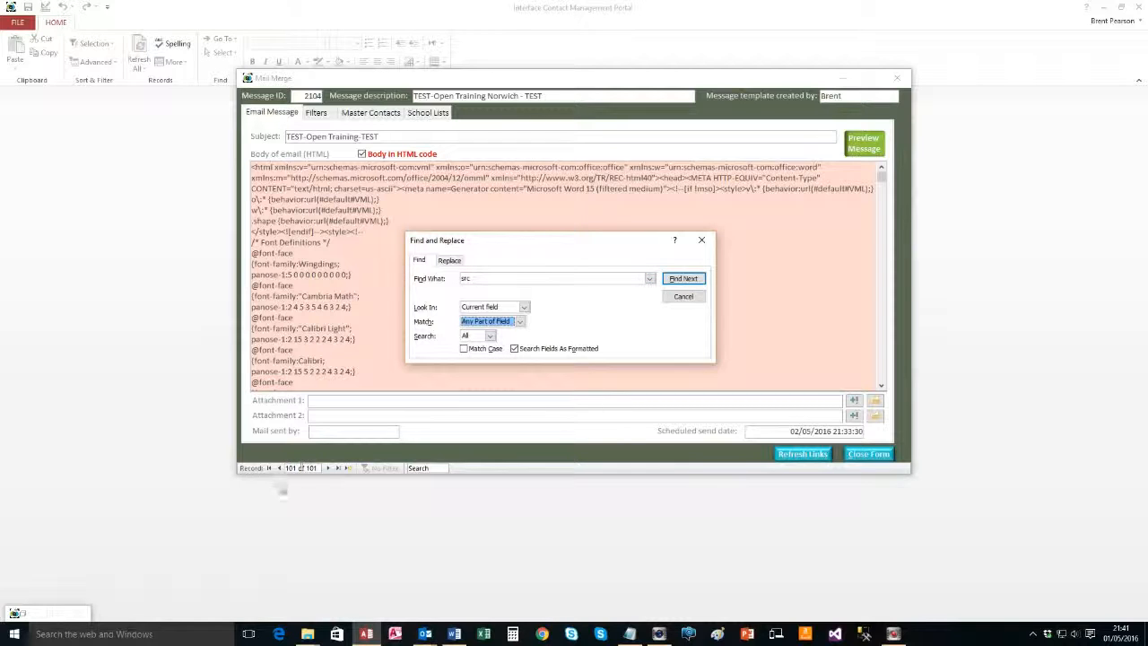
# Jump to the first src match and select its cid:image001.jpg reference
pyautogui.click(684, 278)
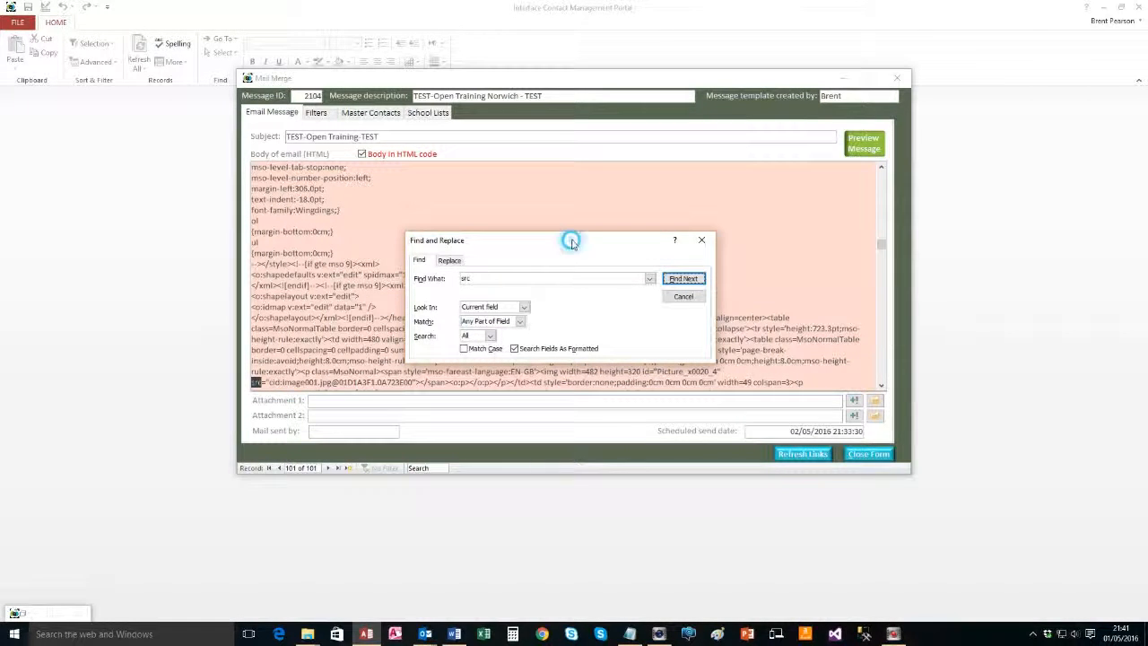
pyautogui.moveTo(568, 238); pyautogui.dragTo(547, 151)
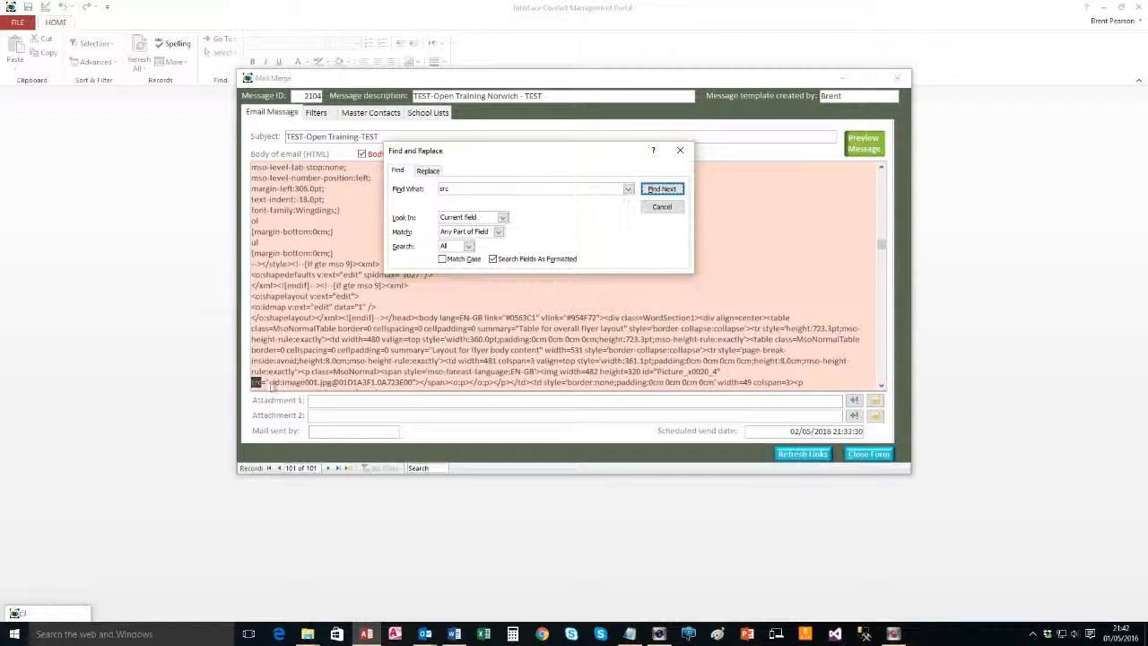
pyautogui.press('Escape')
pyautogui.click(265, 382)
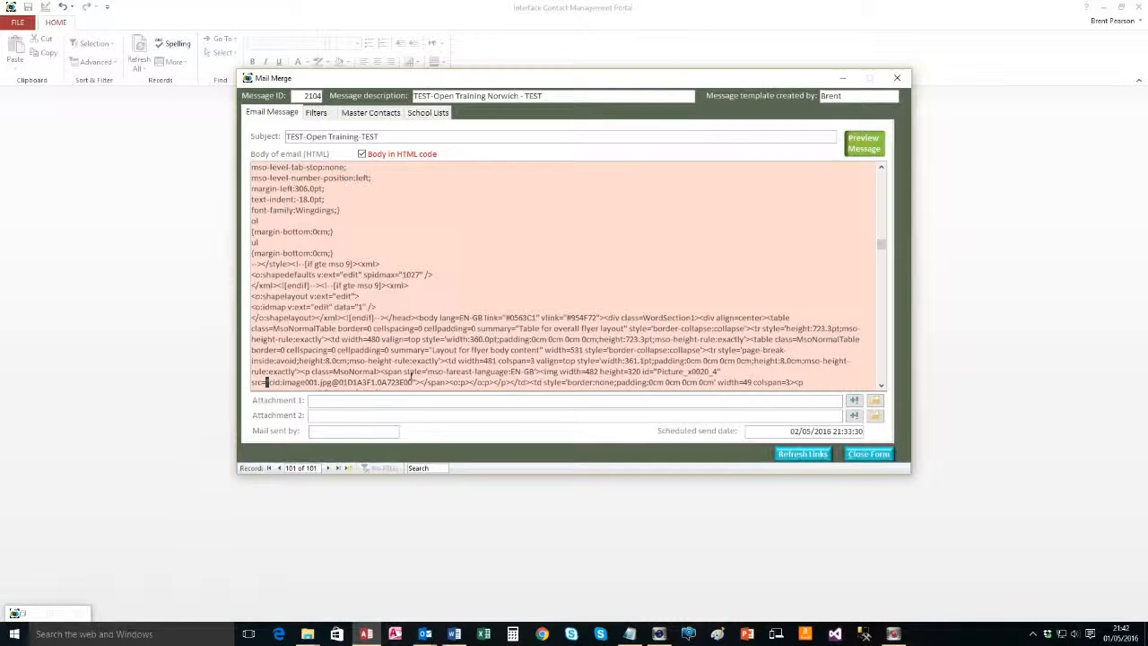
pyautogui.moveTo(411, 380); pyautogui.dragTo(271, 383)
# Check the Outlook flyer preview for broken images, then return to Access
pyautogui.hotkey('alt', 'Tab')
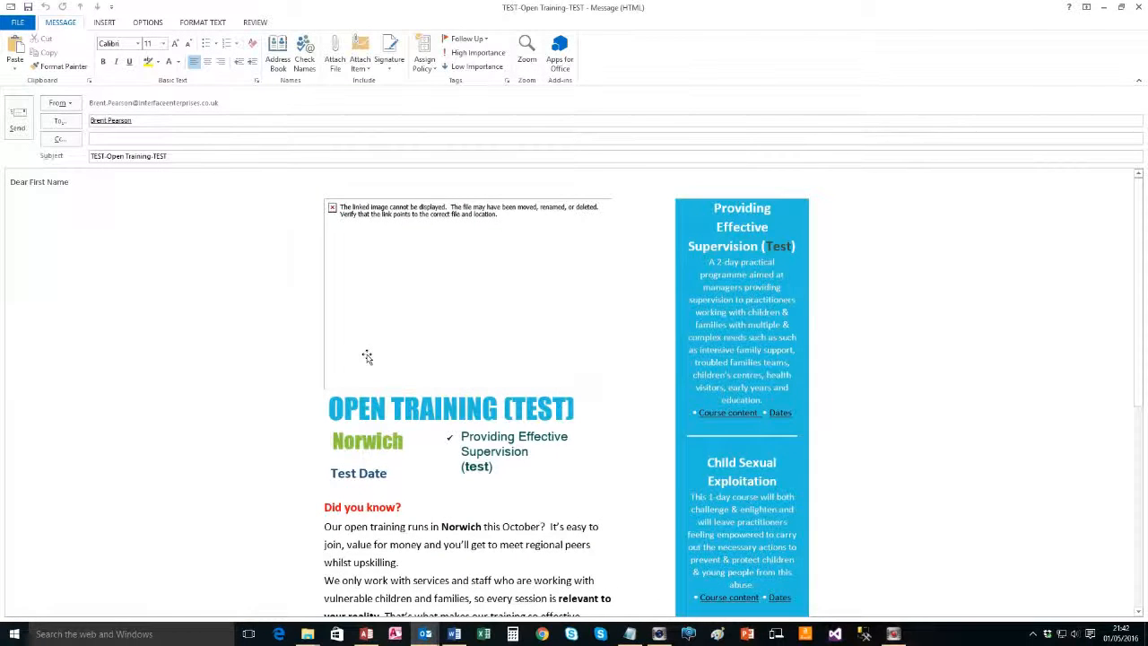
pyautogui.scroll(-5, 368, 359)
pyautogui.scroll(5, 383, 375)
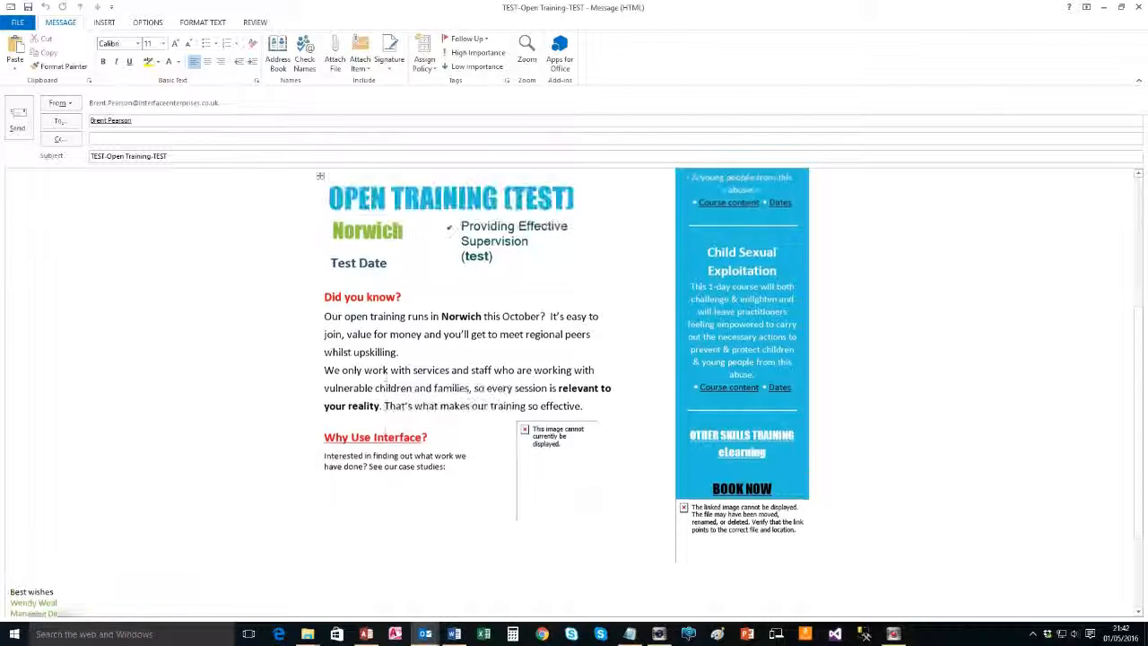
pyautogui.hotkey('alt', 'Tab')
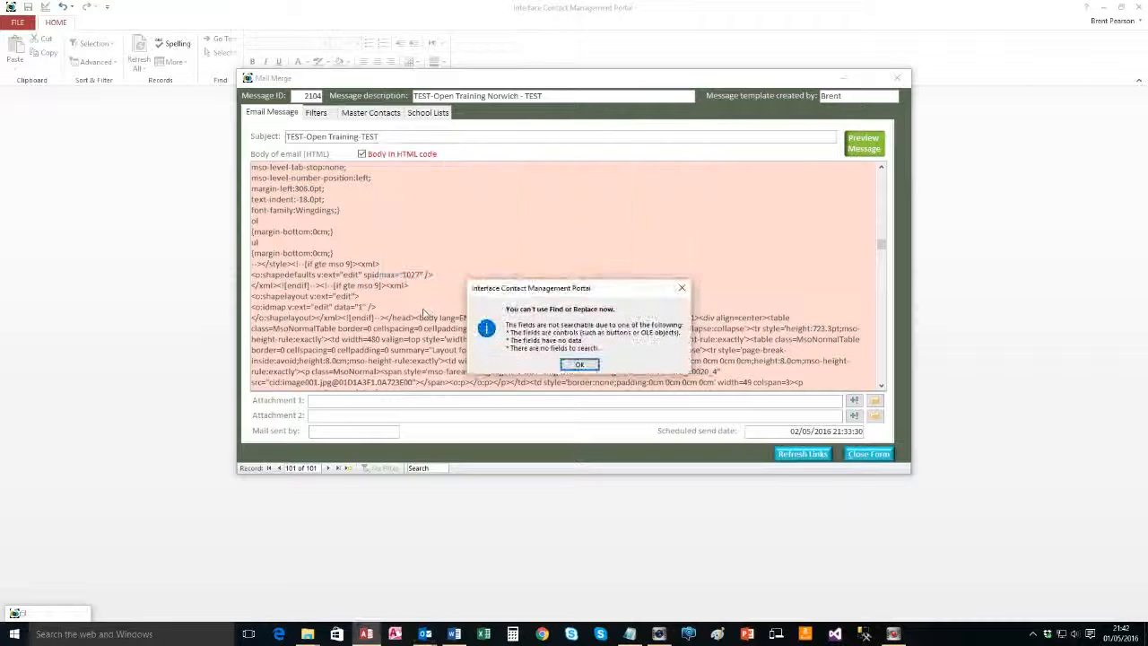
# Dismiss the Find/Replace warning and compare the cid:image001.jpg reference with the Outlook preview
pyautogui.click(575, 366)
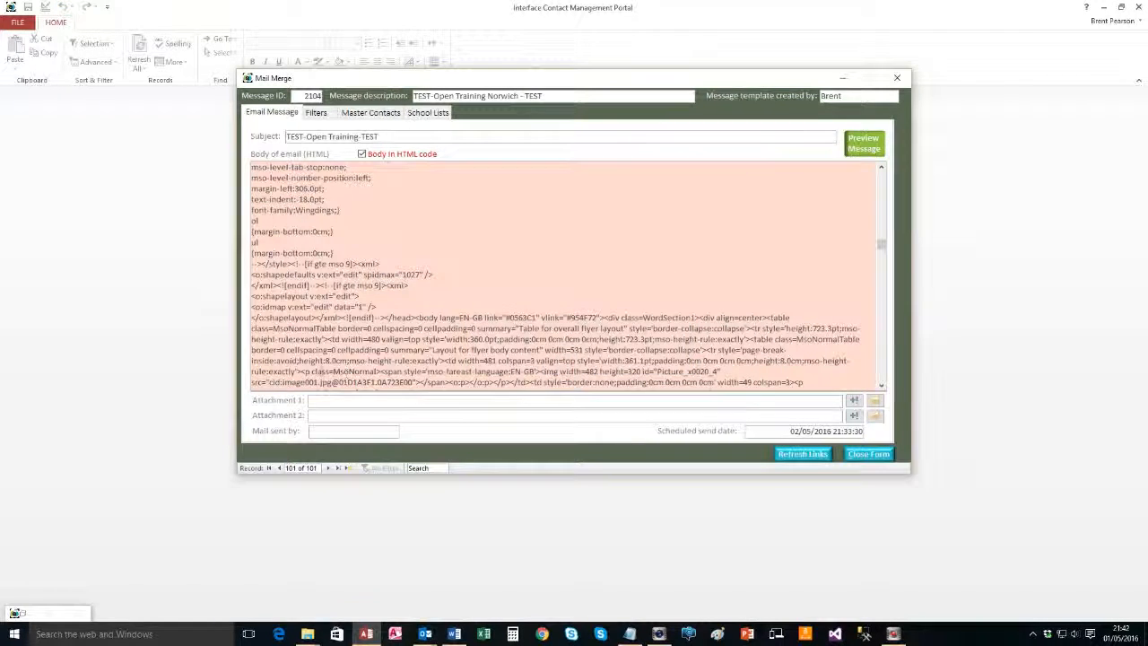
pyautogui.moveTo(273, 383); pyautogui.dragTo(413, 383)
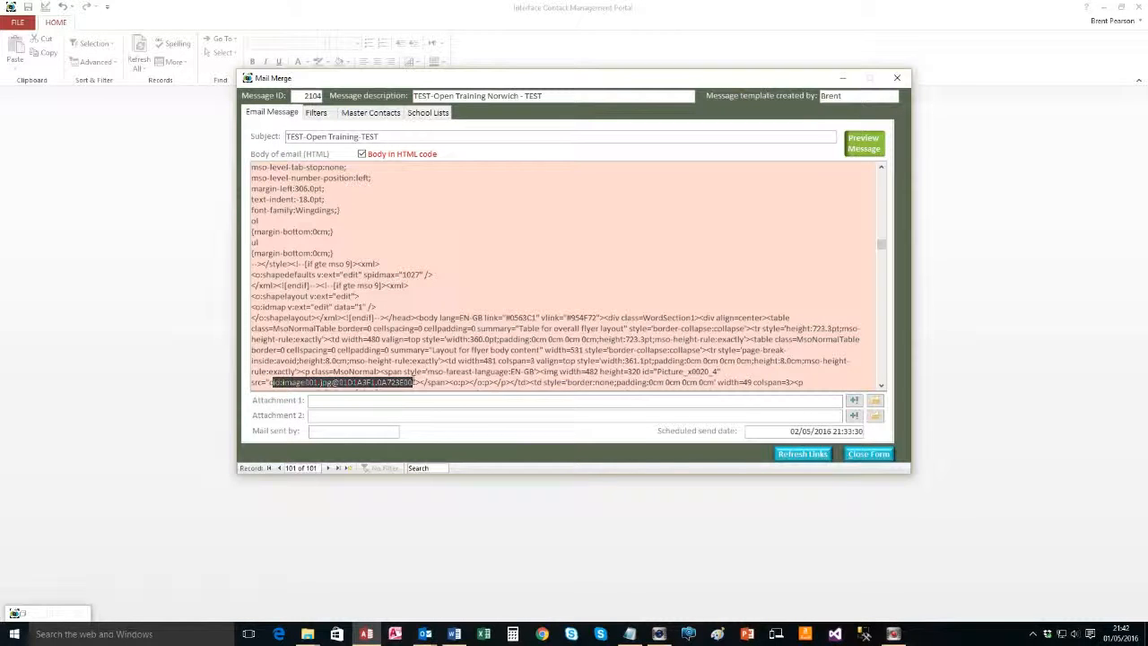
pyautogui.click(271, 381)
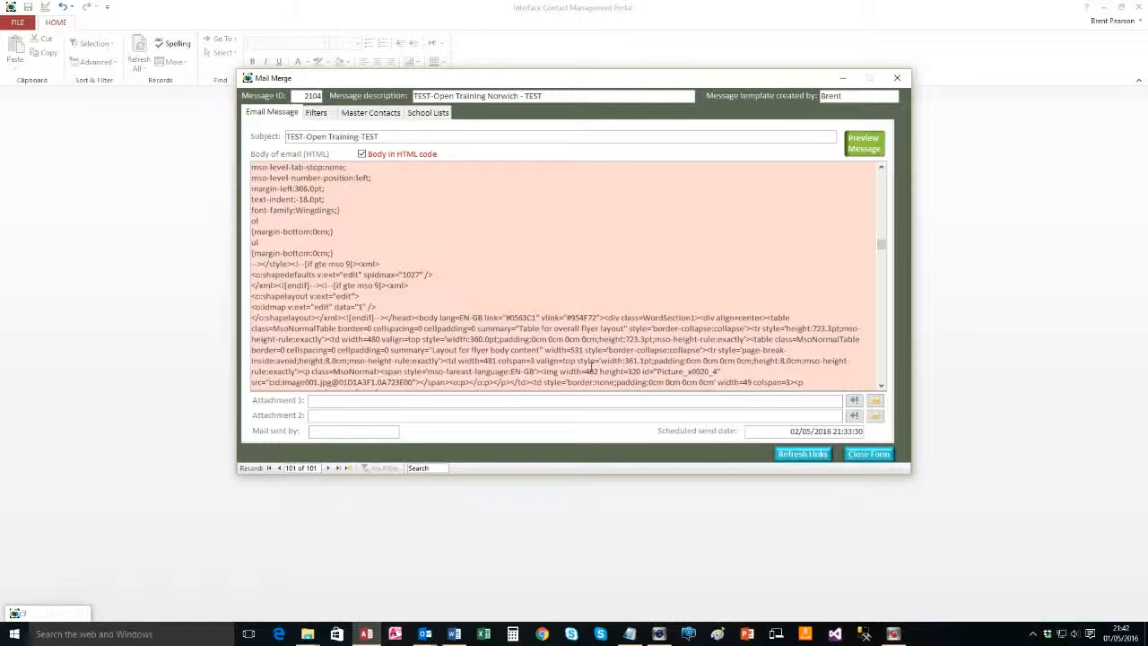
pyautogui.hotkey('alt', 'Tab')
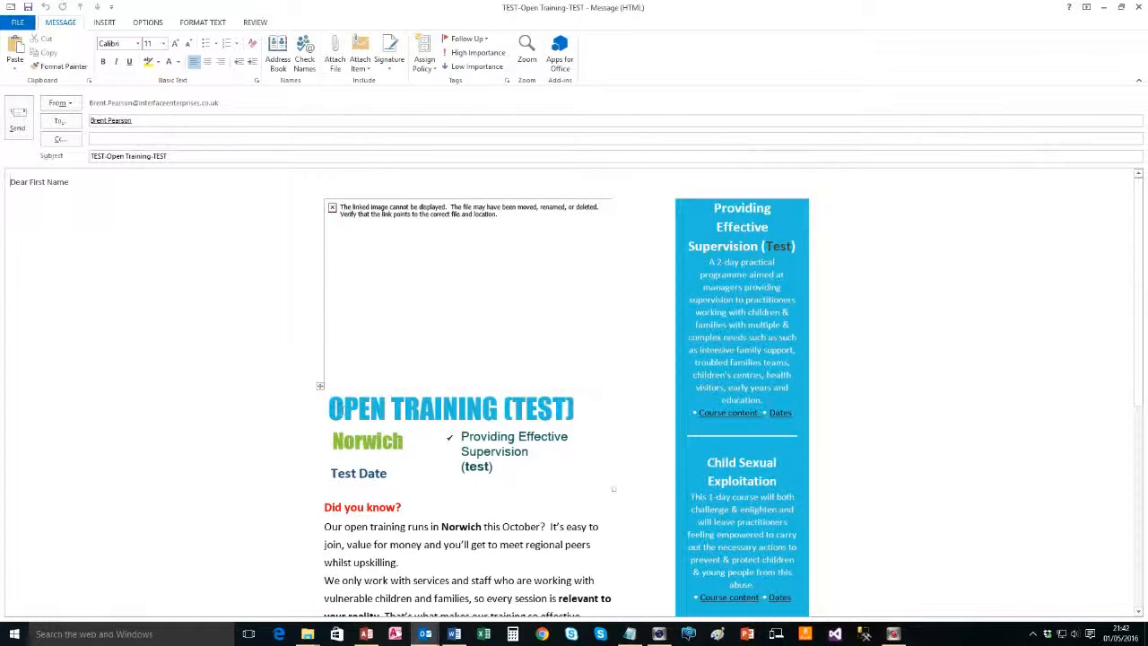
pyautogui.hotkey('alt', 'Tab')
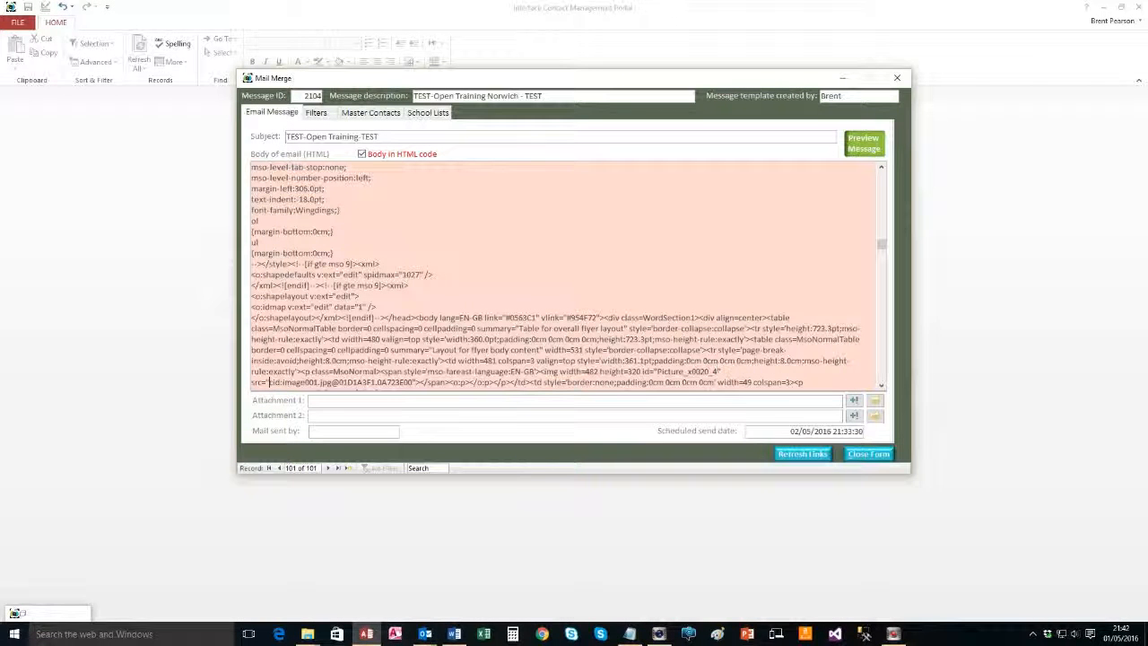
# Select the cid:image001.jpg value after src= and bring up the hosted-URL notes
pyautogui.click(882, 387)
pyautogui.click(882, 387)
pyautogui.click(881, 387)
pyautogui.click(881, 387)
pyautogui.click(882, 386)
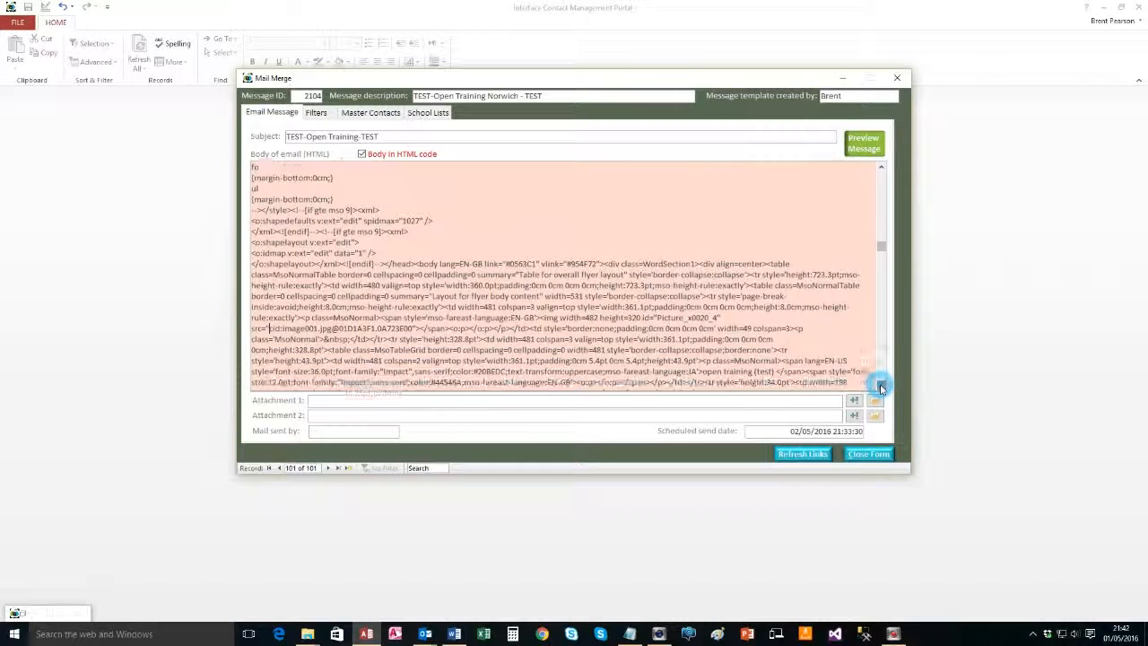
pyautogui.click(882, 387)
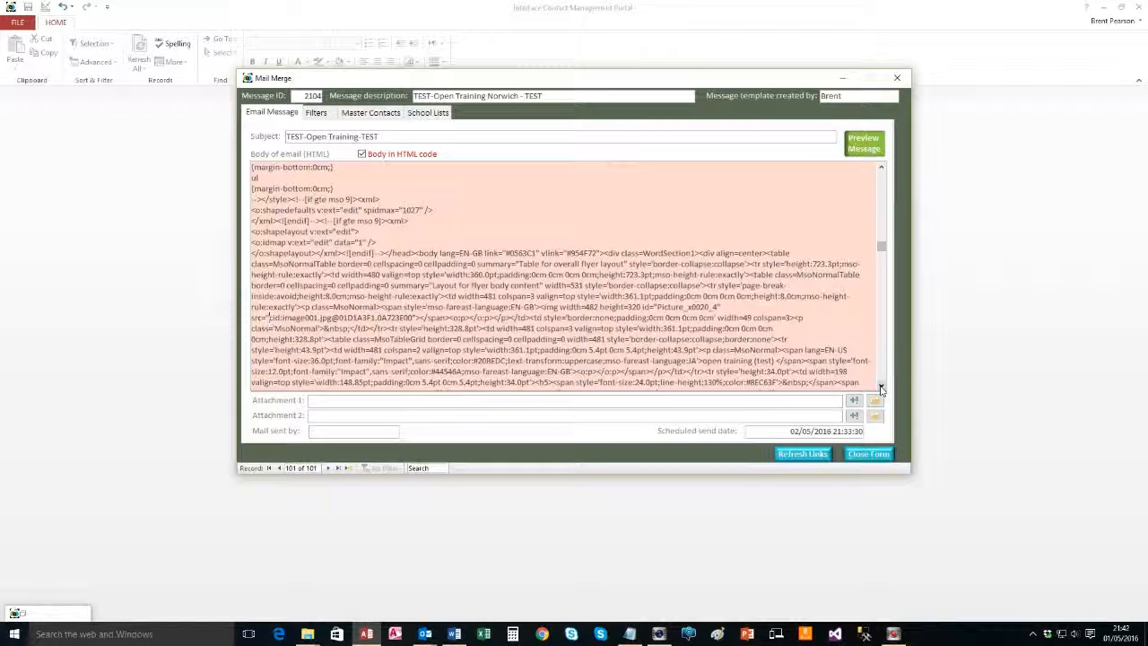
pyautogui.click(880, 169)
pyautogui.click(881, 168)
pyautogui.click(880, 168)
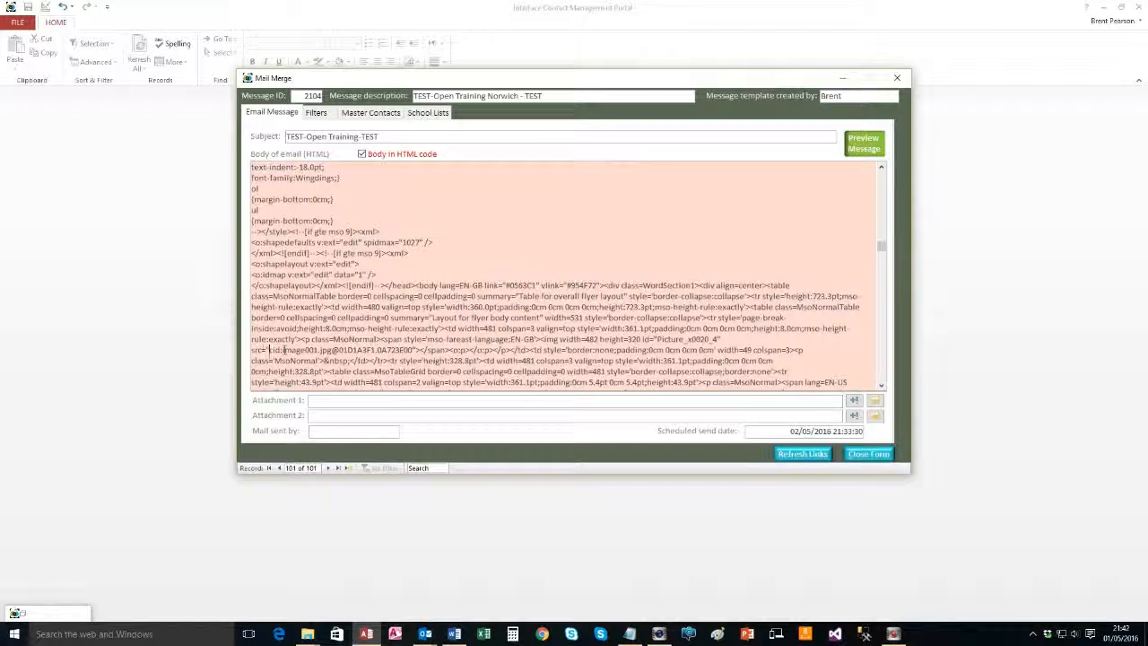
pyautogui.moveTo(269, 350); pyautogui.dragTo(414, 351)
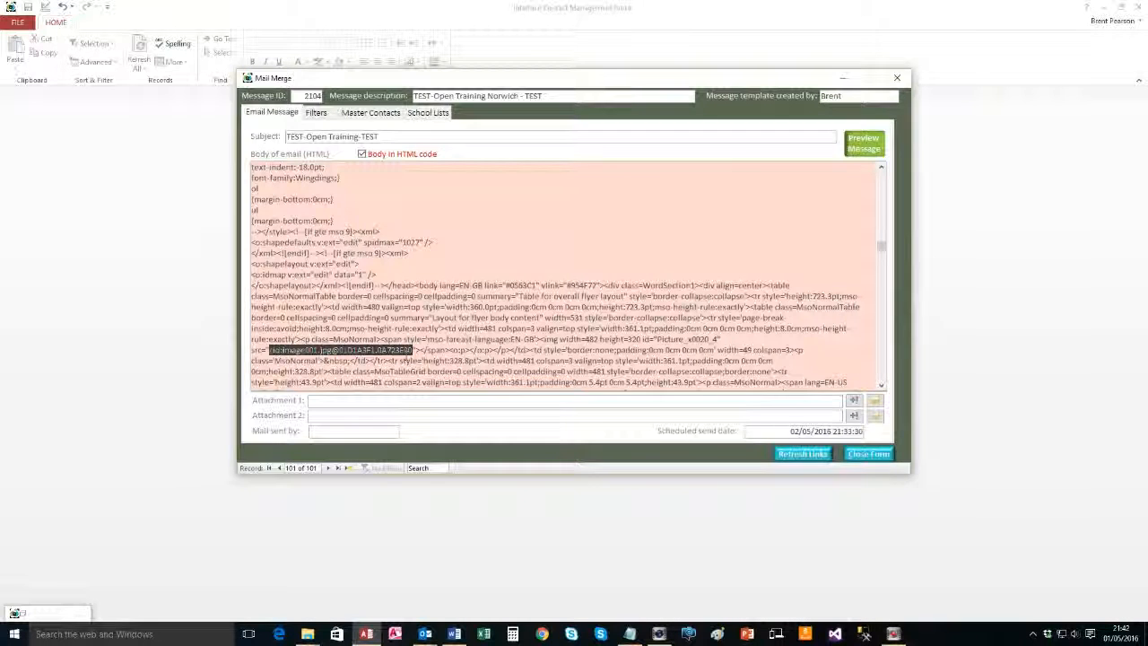
pyautogui.hotkey('alt', 'Tab')
pyautogui.hotkey('alt', 'Tab')
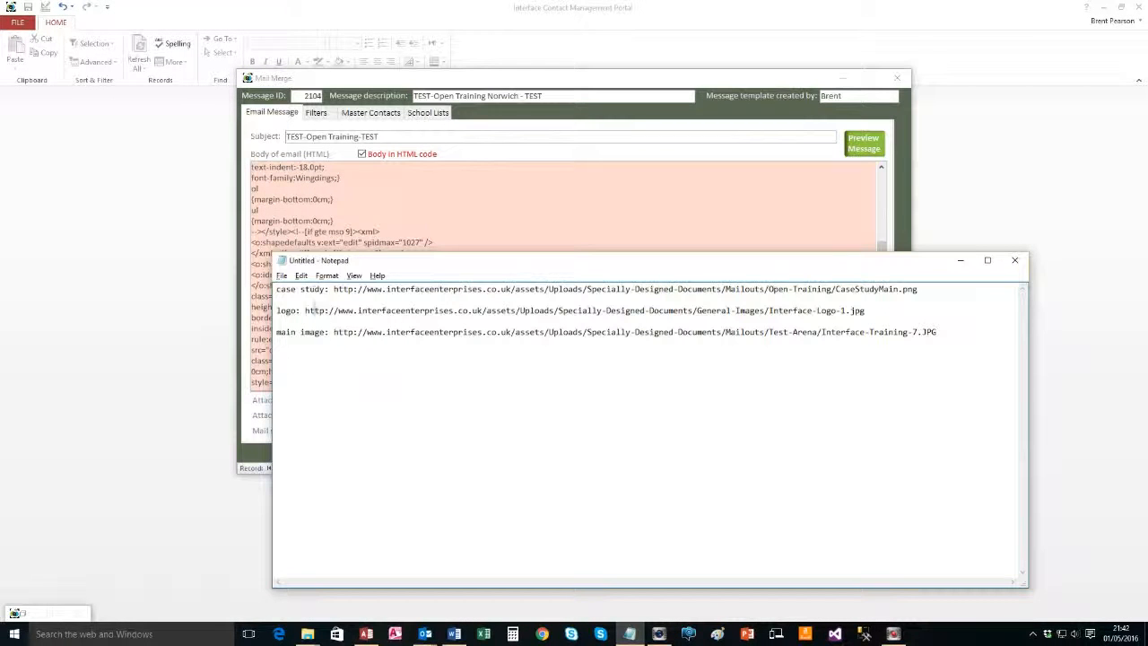
# Paste the hosted main image URL from Notepad over cid:image001.jpg in Access
pyautogui.moveTo(333, 332); pyautogui.dragTo(969, 336)
pyautogui.hotkey('ctrl', 'c')
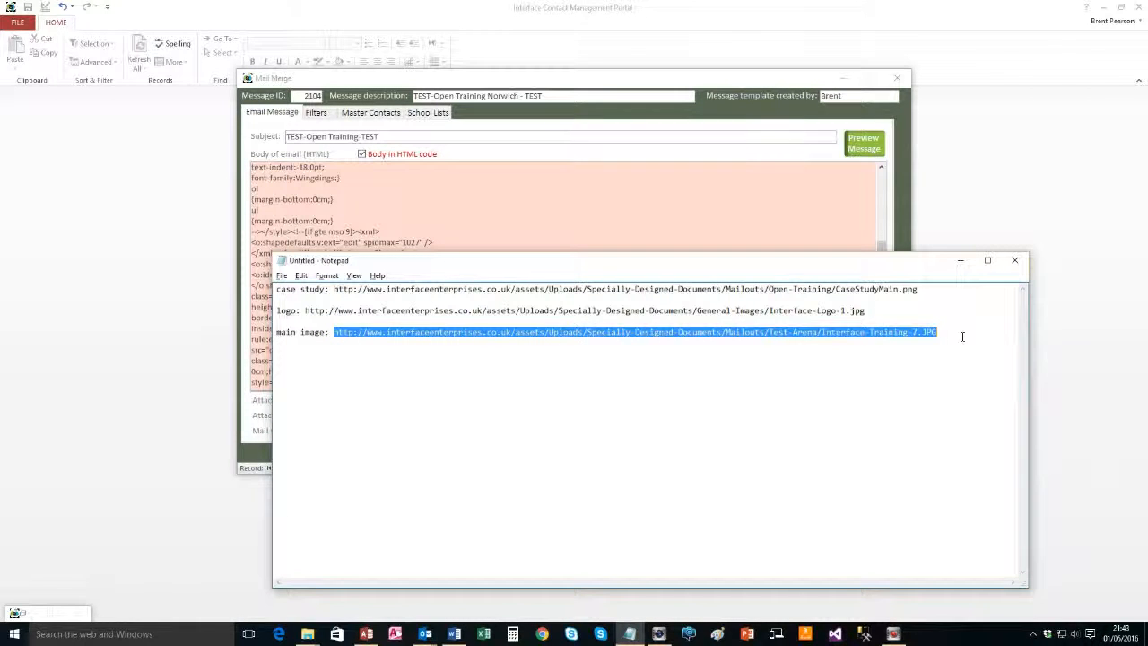
pyautogui.hotkey('alt', 'Tab')
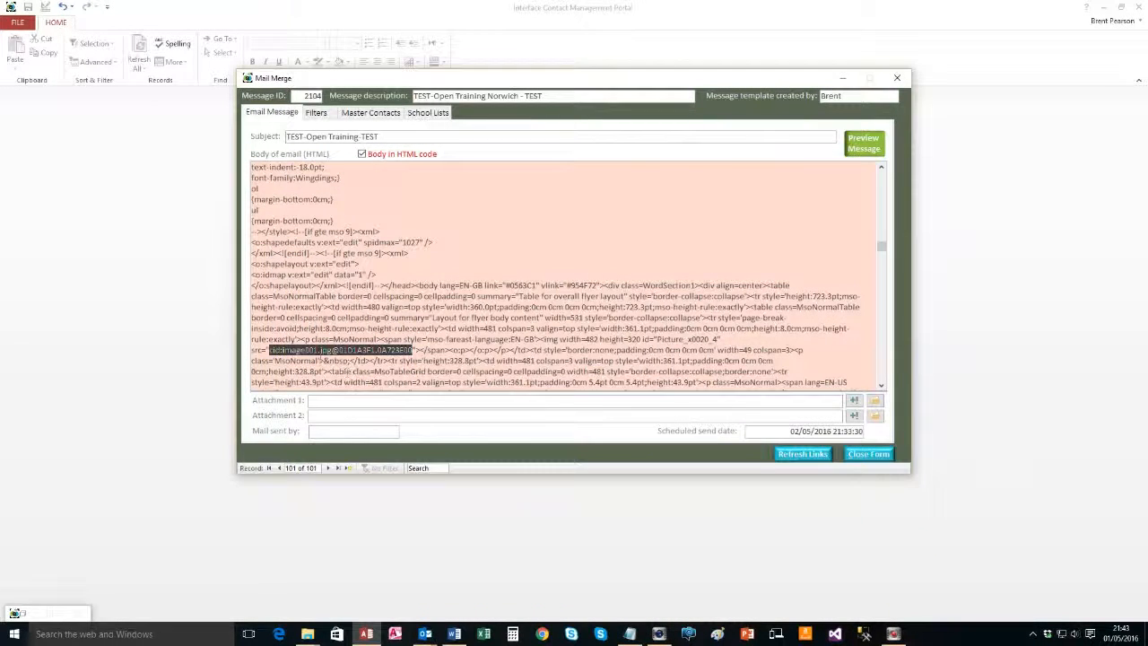
pyautogui.hotkey('ctrl', 'v')
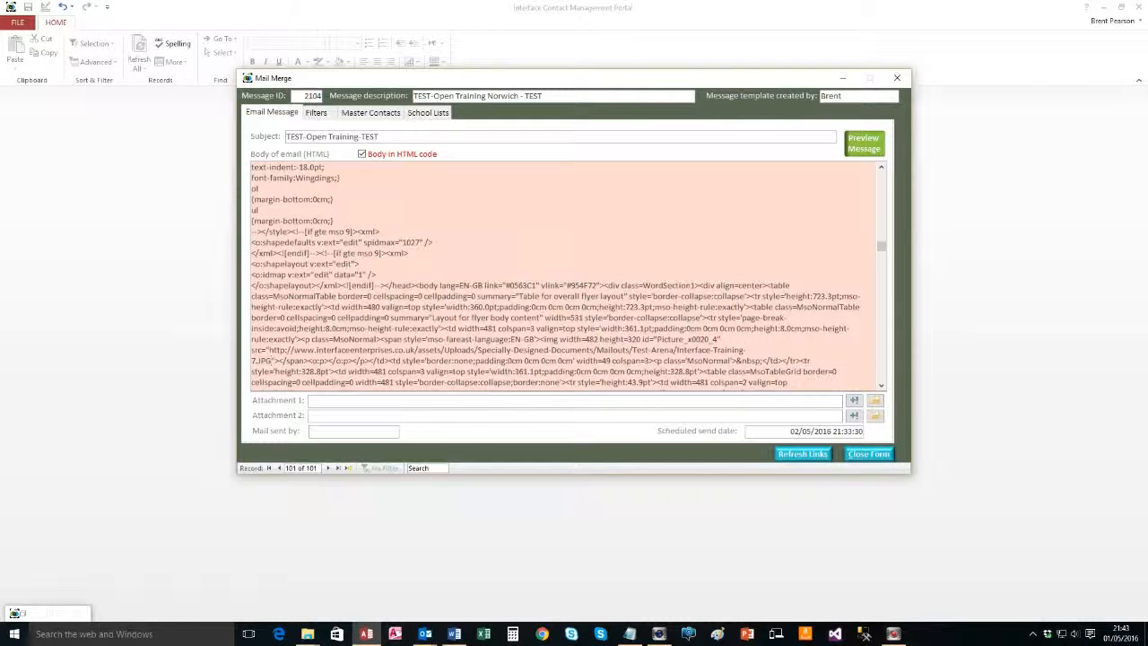
# Close the outdated Outlook preview windows and rerun the test preview for recipient 1
pyautogui.moveTo(422, 635)
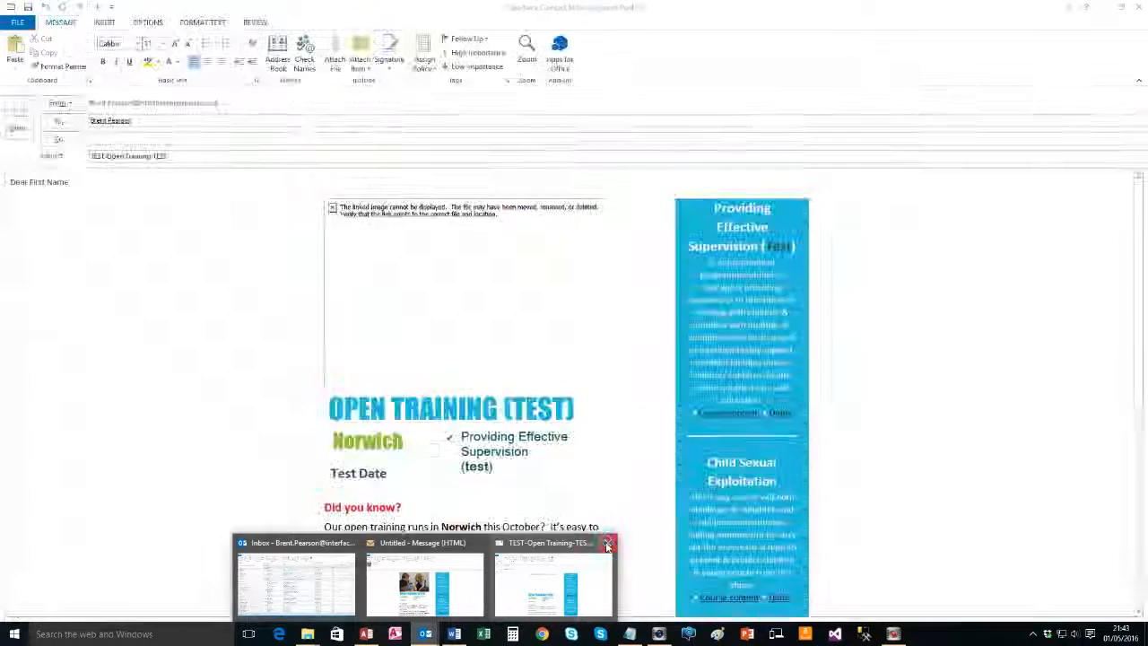
pyautogui.click(607, 543)
pyautogui.click(544, 542)
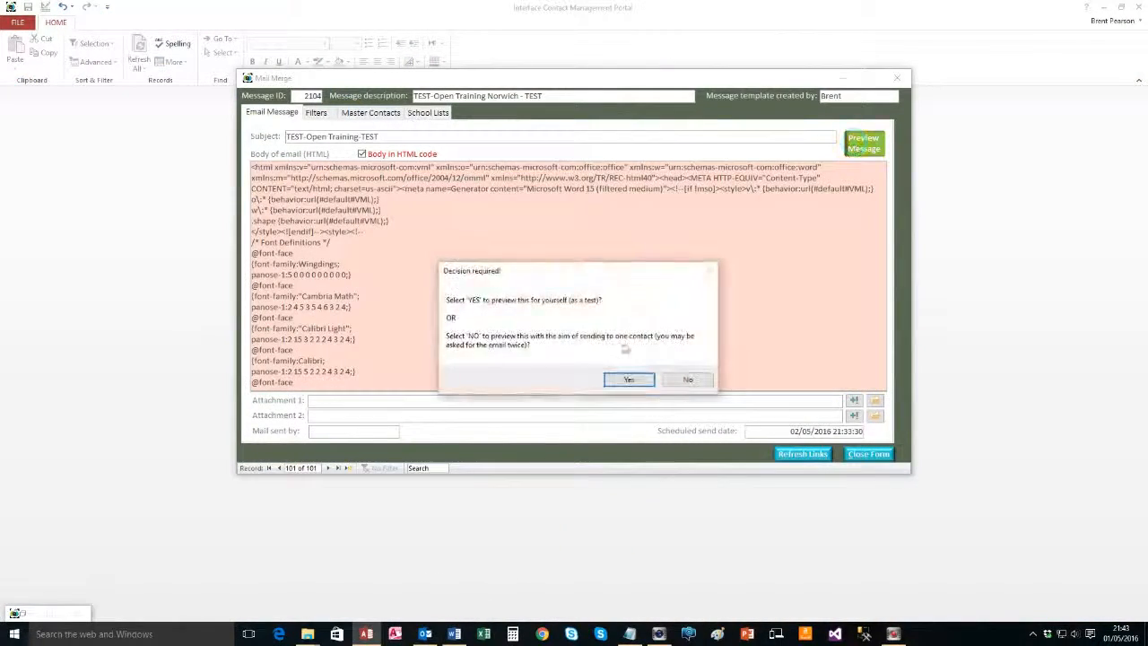
pyautogui.click(627, 380)
pyautogui.write('1')
pyautogui.press('Return')
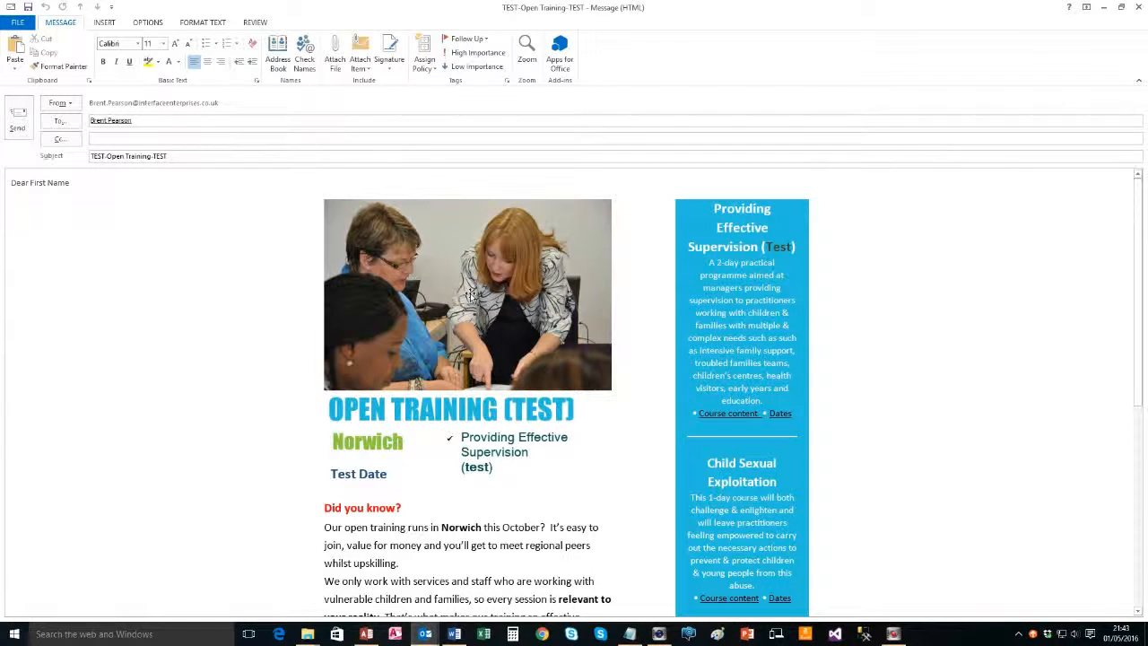
# Review the refreshed flyer showing the hosted training photo, then close the preview
pyautogui.rightClick(470, 296)
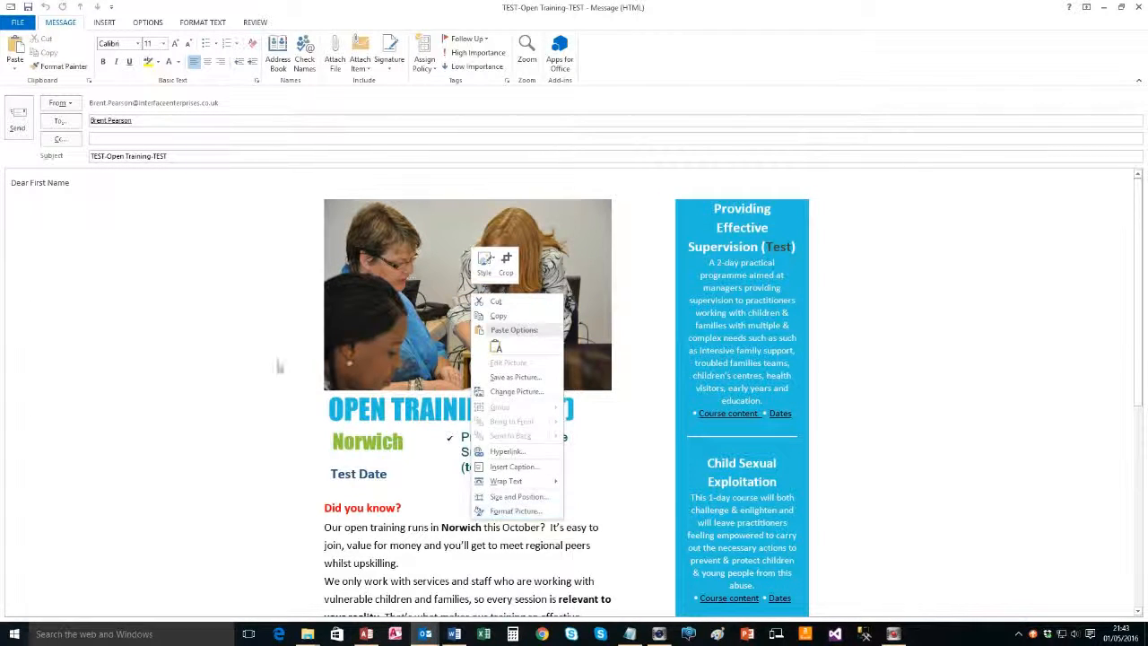
pyautogui.click(158, 289)
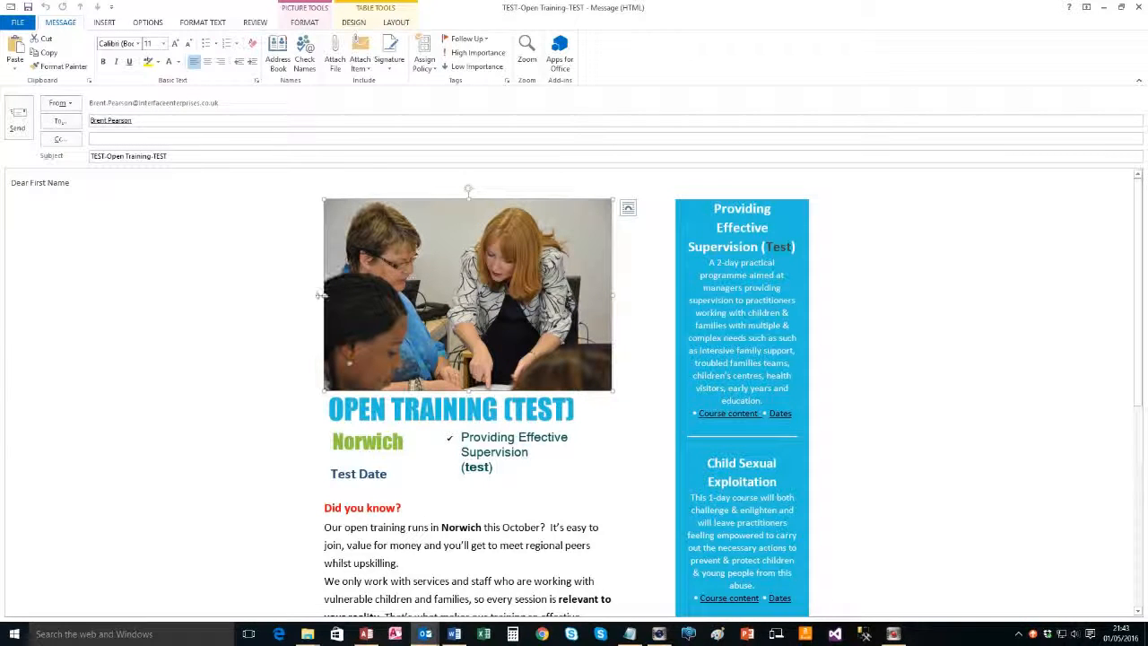
pyautogui.scroll(-3, 248, 379)
pyautogui.scroll(2, 243, 387)
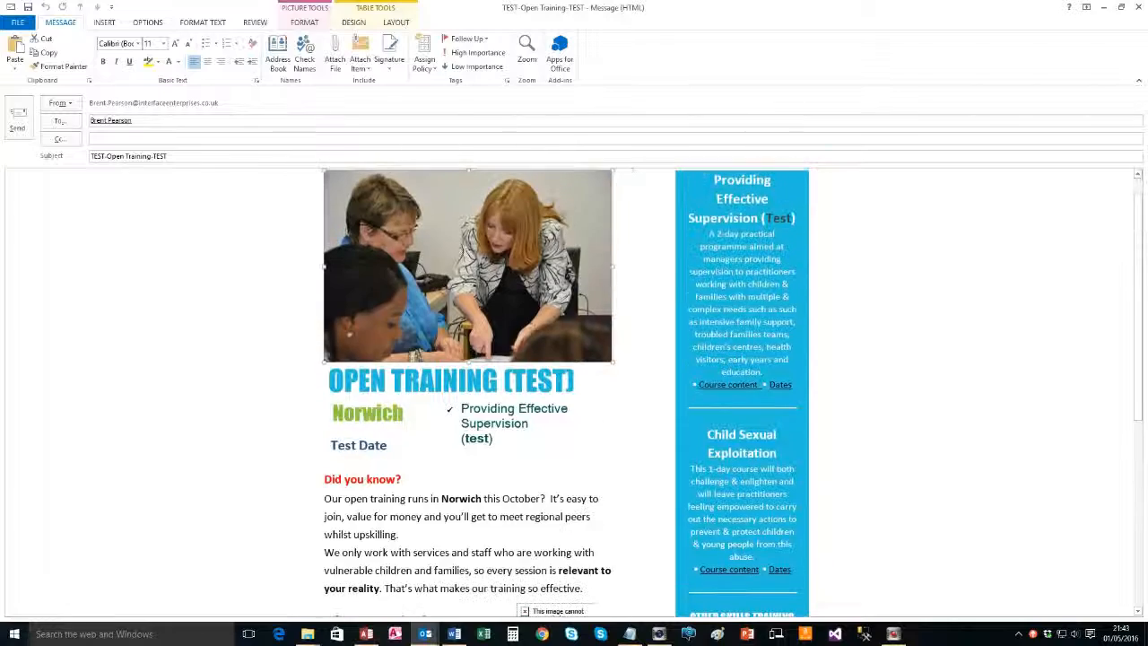
pyautogui.scroll(-5, 413, 471)
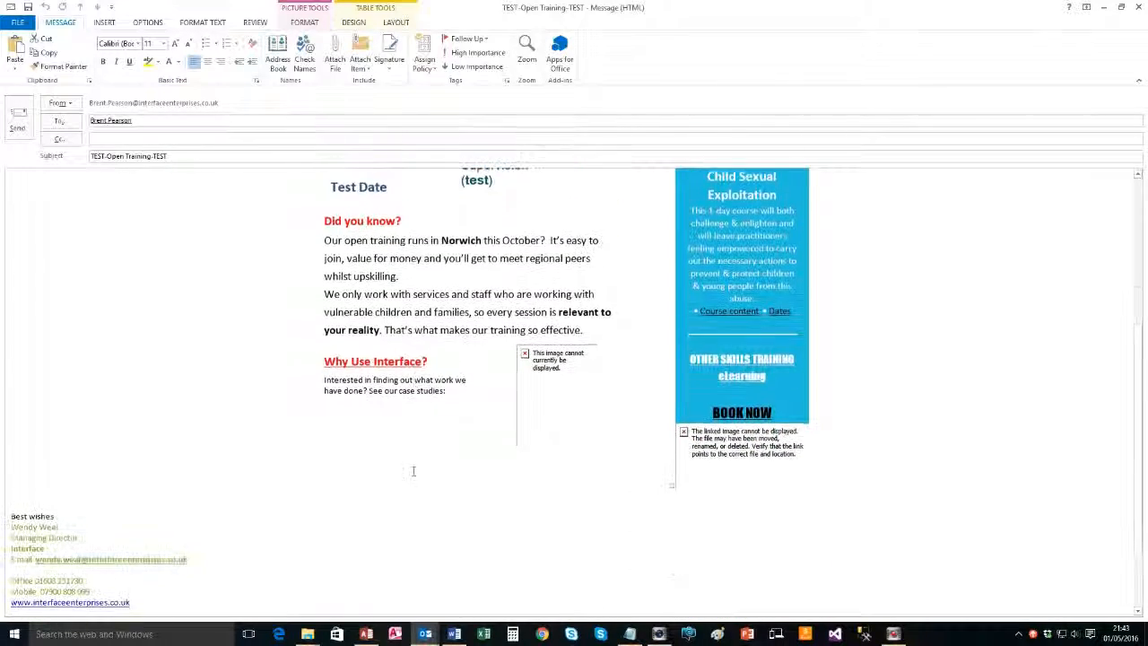
pyautogui.scroll(4, 413, 471)
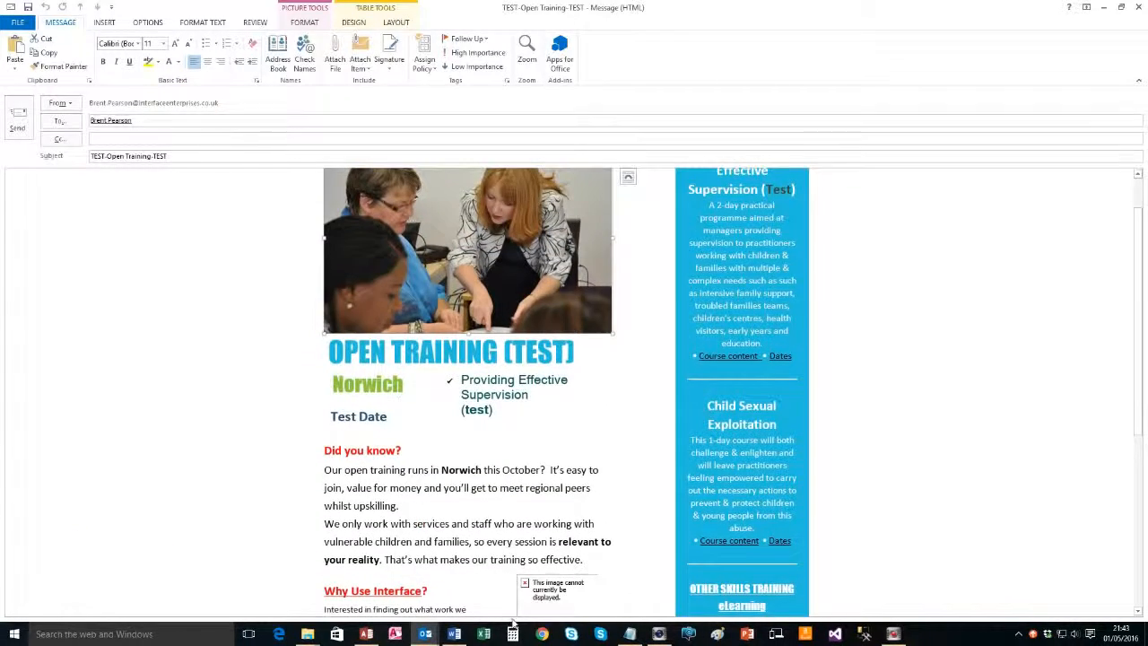
pyautogui.scroll(-2, 662, 412)
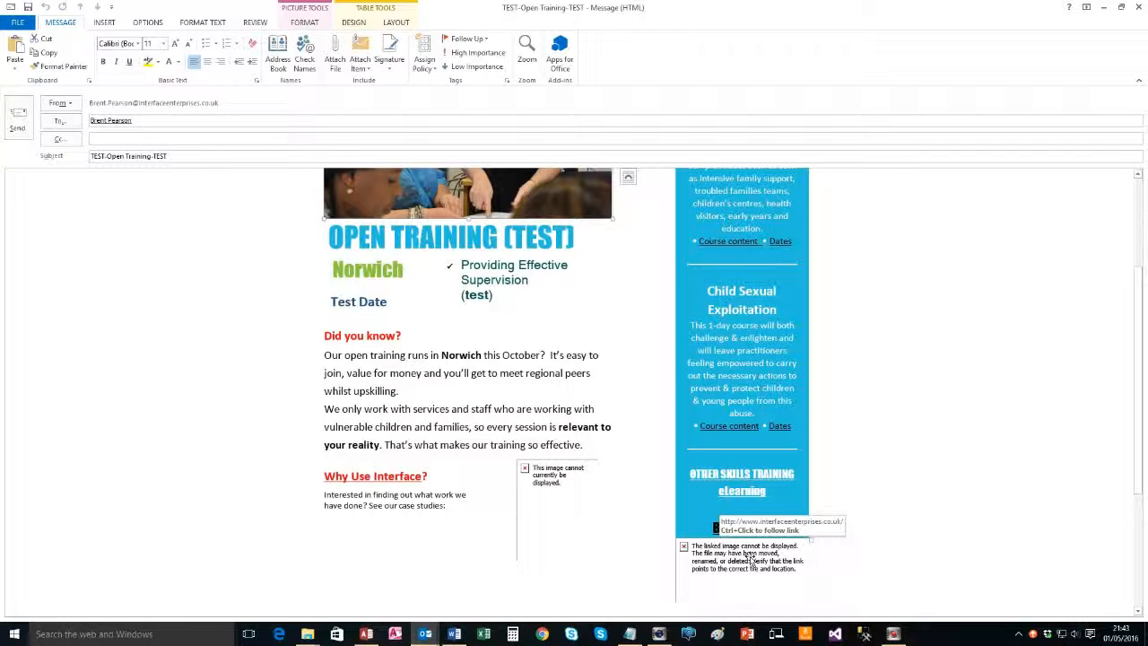
pyautogui.scroll(3, 747, 561)
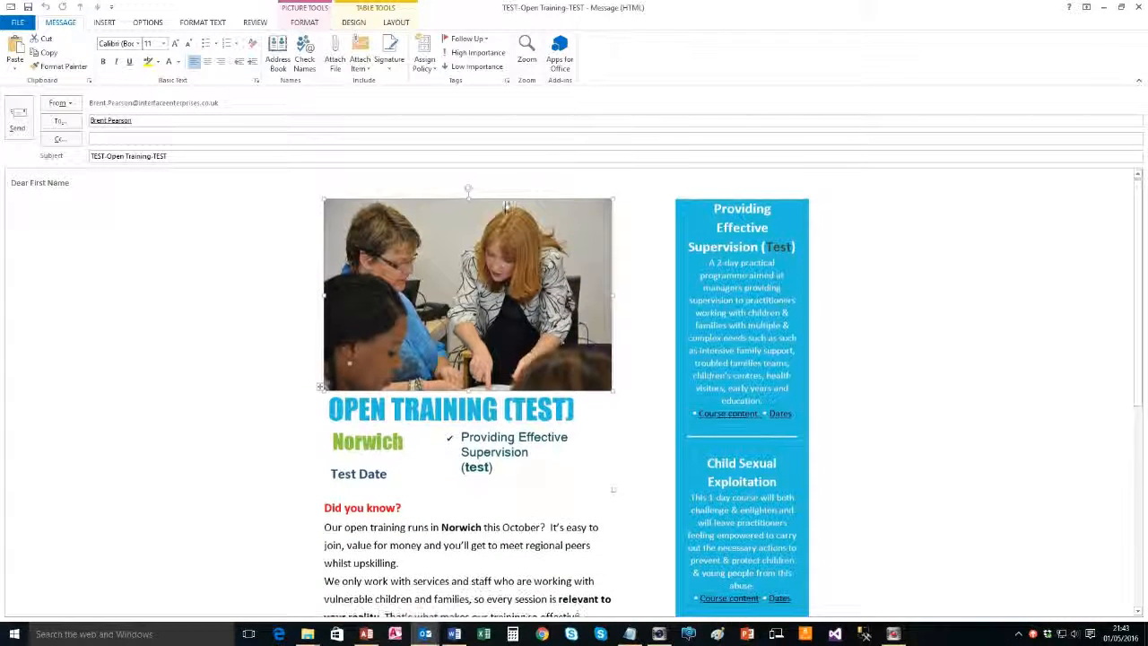
pyautogui.click(1139, 6)
# Answer the save prompt and search the HTML body for src to its second occurrence
pyautogui.click(581, 349)
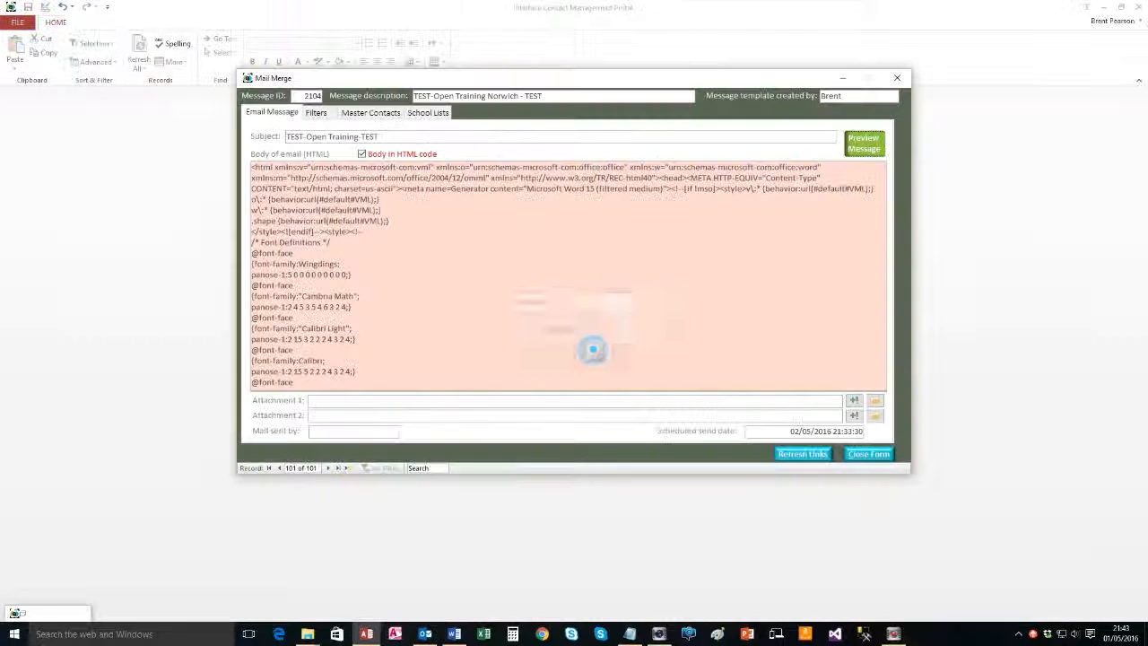
pyautogui.click(302, 258)
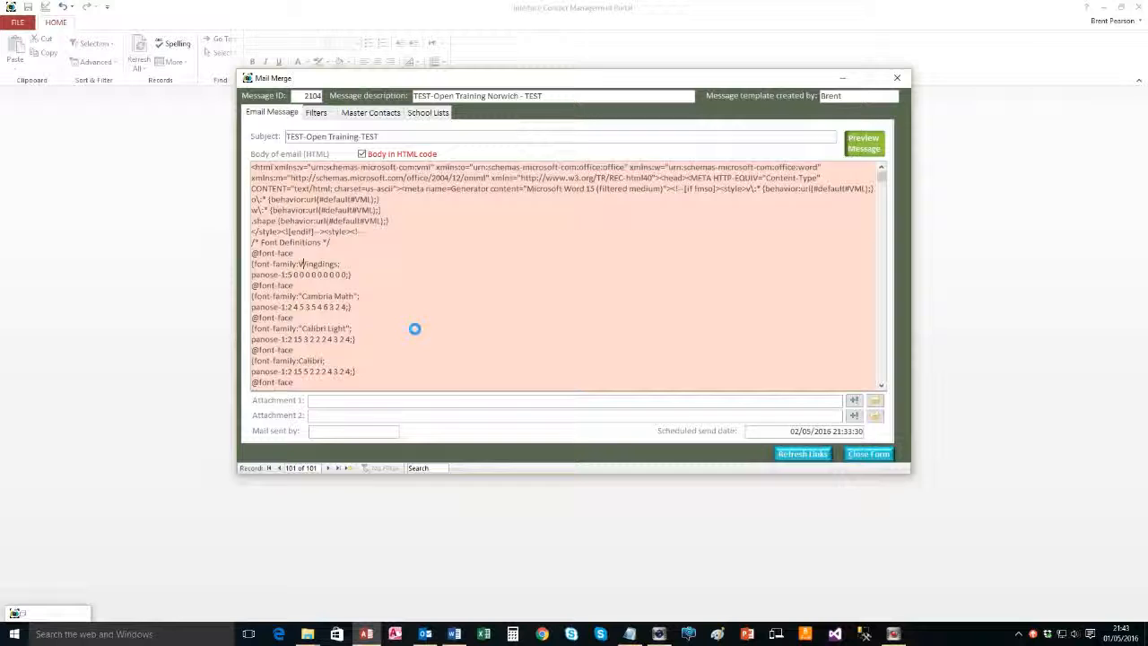
pyautogui.hotkey('ctrl', 'f')
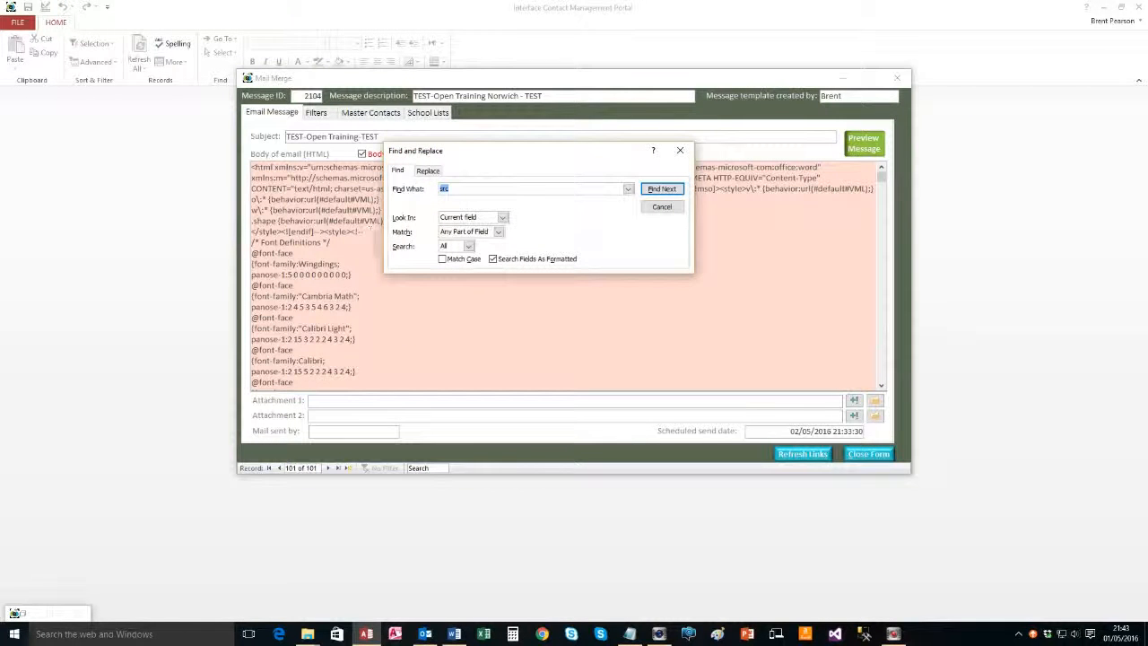
pyautogui.click(661, 188)
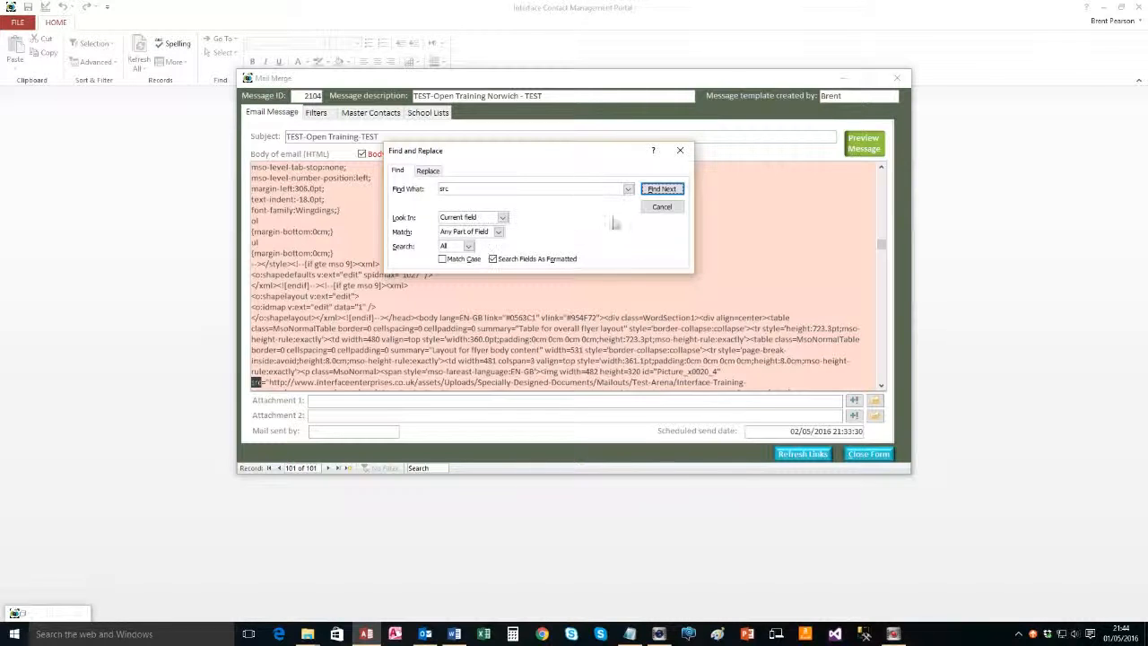
pyautogui.click(661, 188)
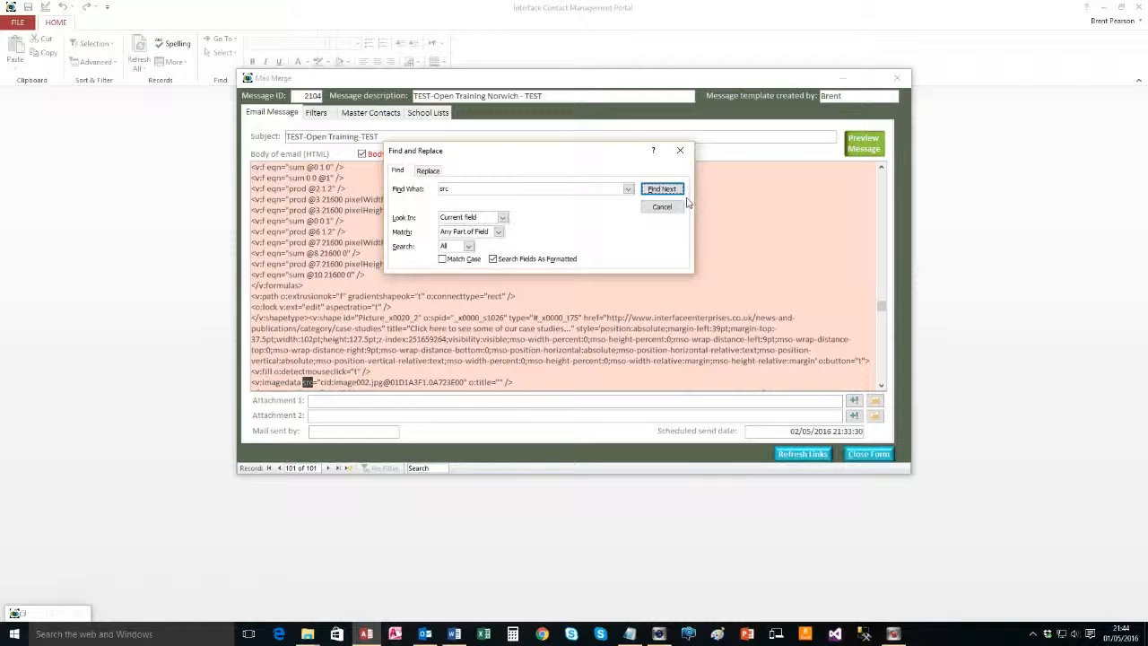
# Select the cid:image002.jpg value and bring up the Notepad URL list
pyautogui.moveTo(320, 382); pyautogui.dragTo(465, 384)
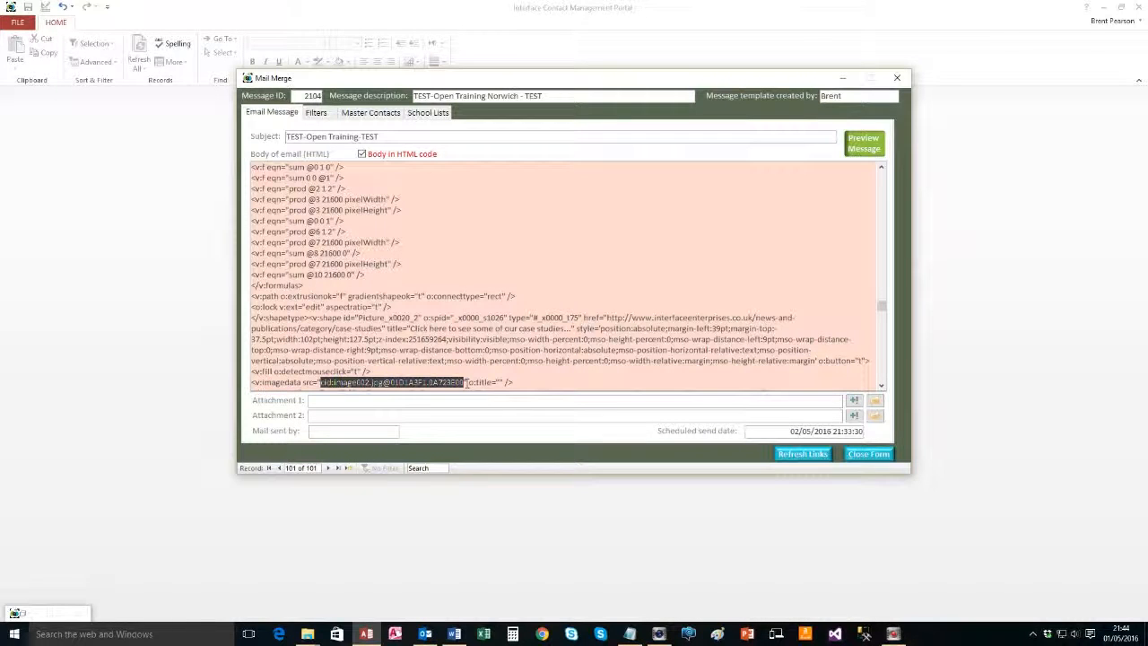
pyautogui.hotkey('alt', 'Tab')
pyautogui.hotkey('alt', 'Tab')
pyautogui.hotkey('alt', 'shift', 'Tab')
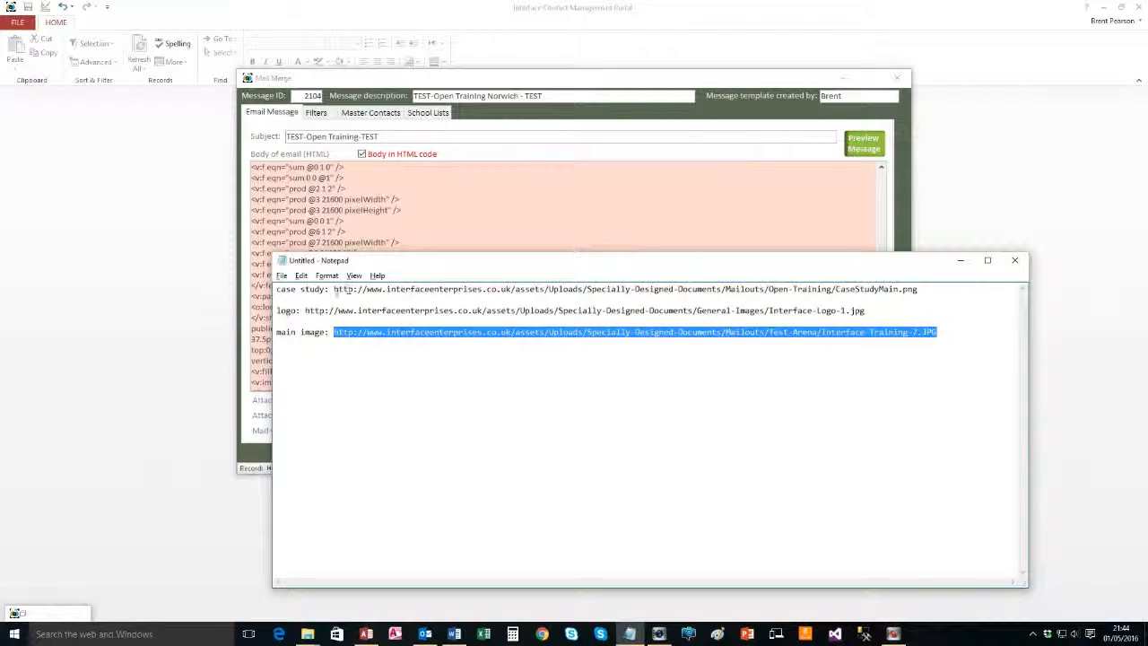
# Copy the case study image URL, then reselect cid:image002.jpg in the Access HTML body
pyautogui.click(334, 289)
pyautogui.hotkey('shift', 'End')
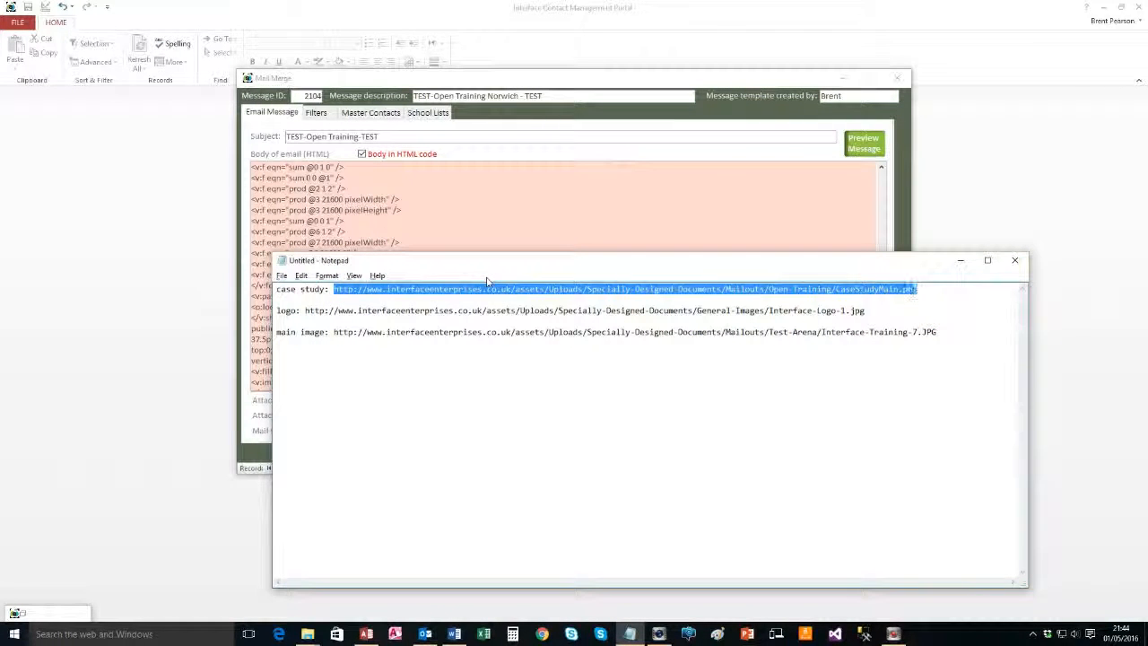
pyautogui.hotkey('alt', 'Tab')
pyautogui.hotkey('ctrl', 'h')
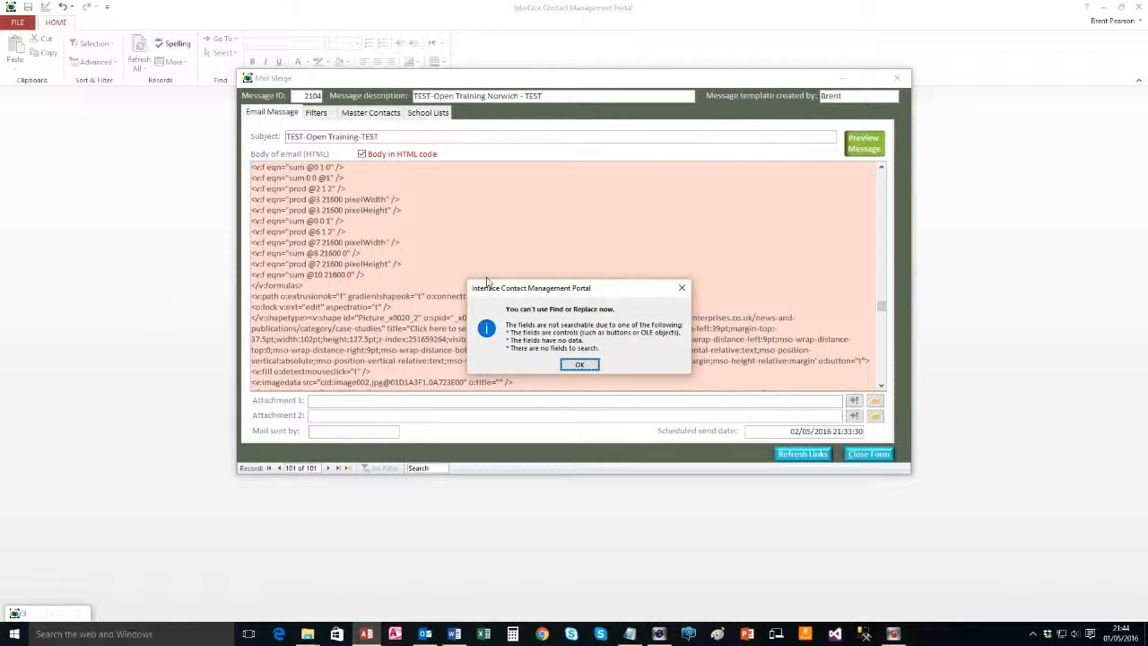
pyautogui.click(585, 365)
pyautogui.moveTo(316, 382); pyautogui.dragTo(465, 383)
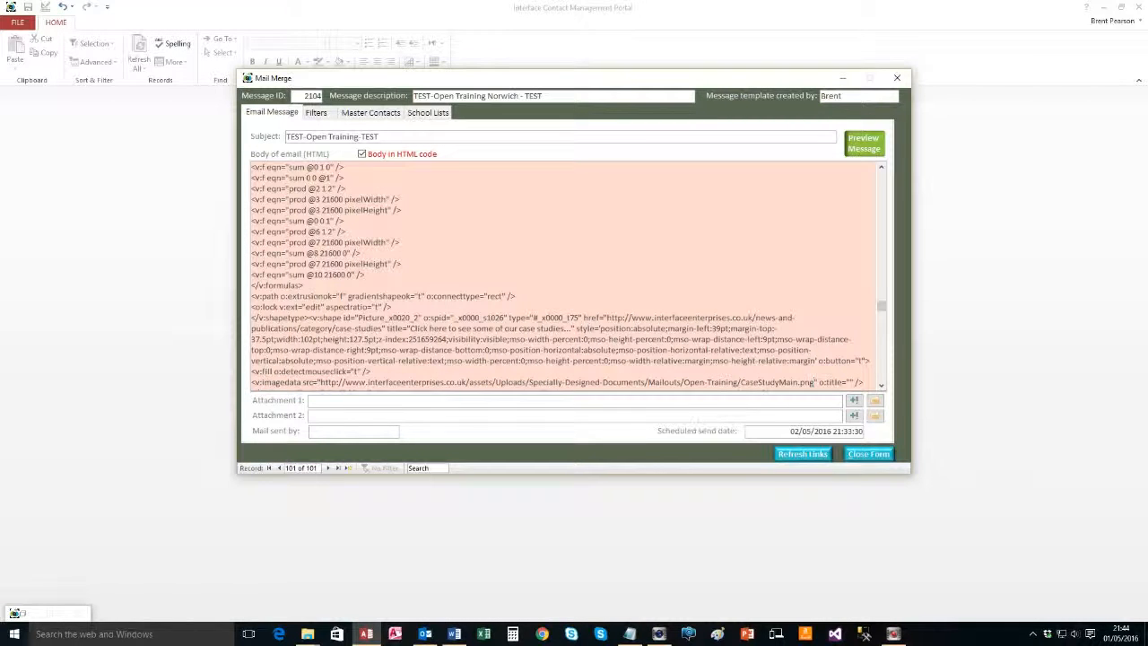
# Run a test preview for recipient 1 and confirm the case study image displays
pyautogui.click(864, 144)
pyautogui.click(628, 378)
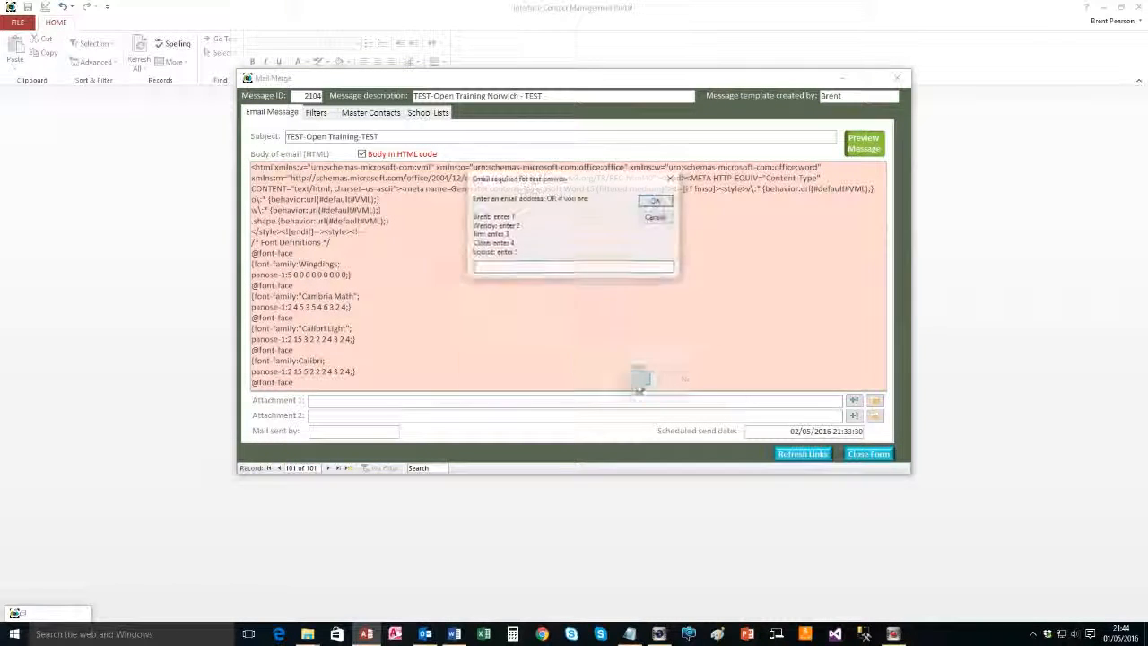
pyautogui.write('1')
pyautogui.press('Return')
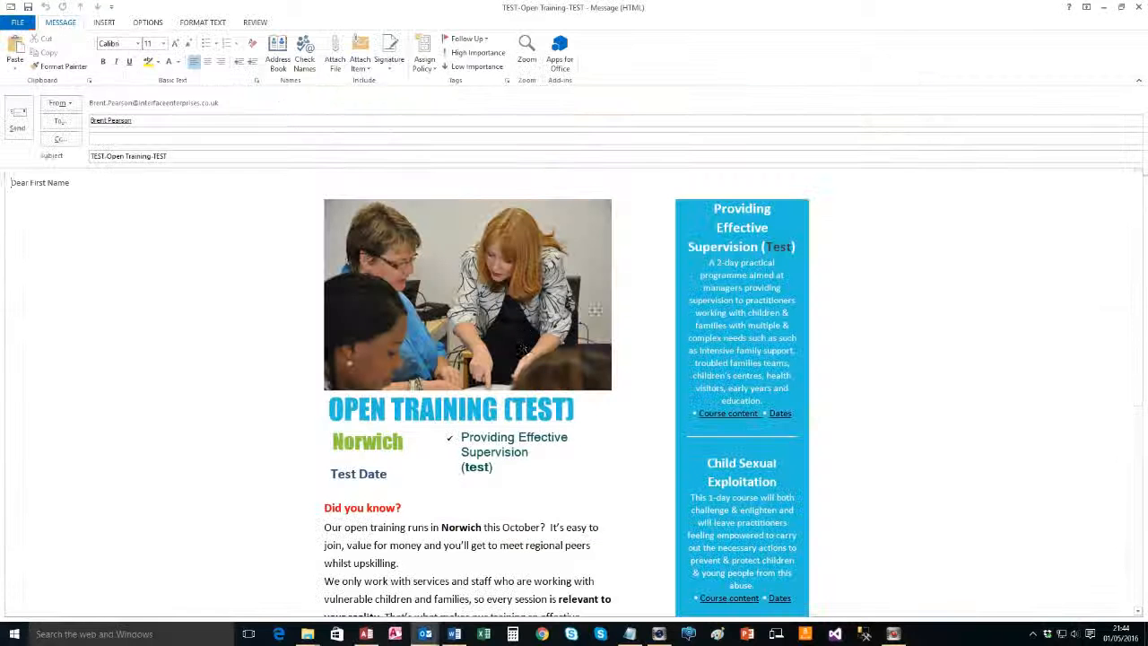
pyautogui.scroll(-2, 490, 460)
pyautogui.scroll(-3, 491, 459)
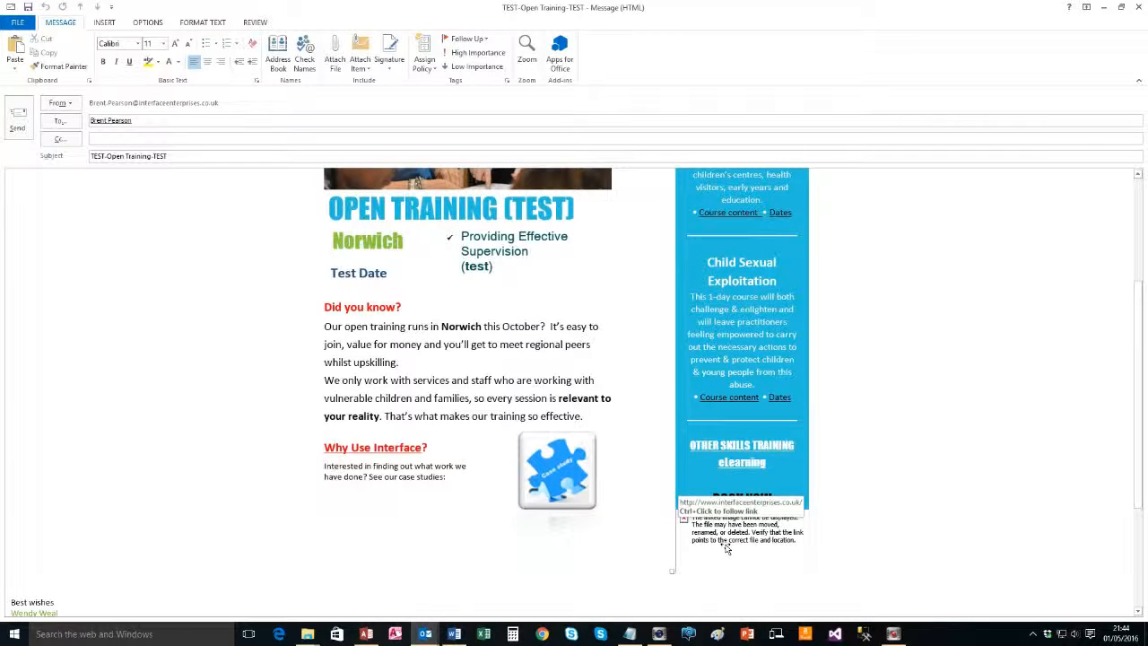
# Close the preview without saving and go back to the Notepad URL list
pyautogui.click(1141, 7)
pyautogui.click(583, 350)
pyautogui.click(322, 224)
pyautogui.hotkey('alt', 'Tab')
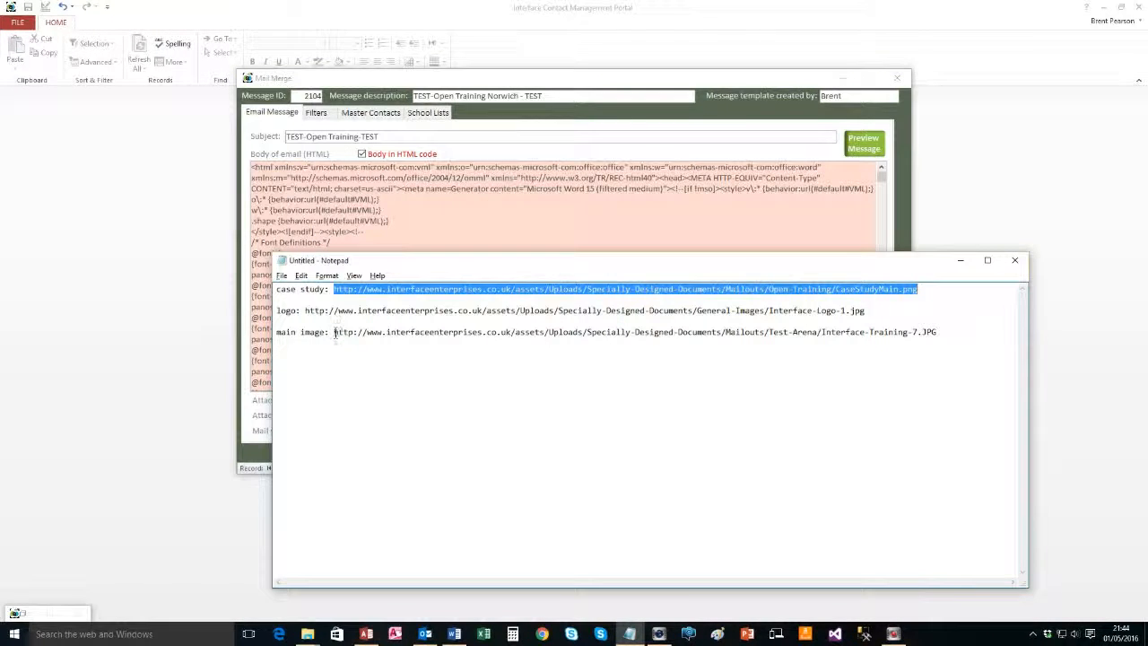
# Select the logo image URL in Notepad, then open Find on the Access HTML body
pyautogui.click(335, 332)
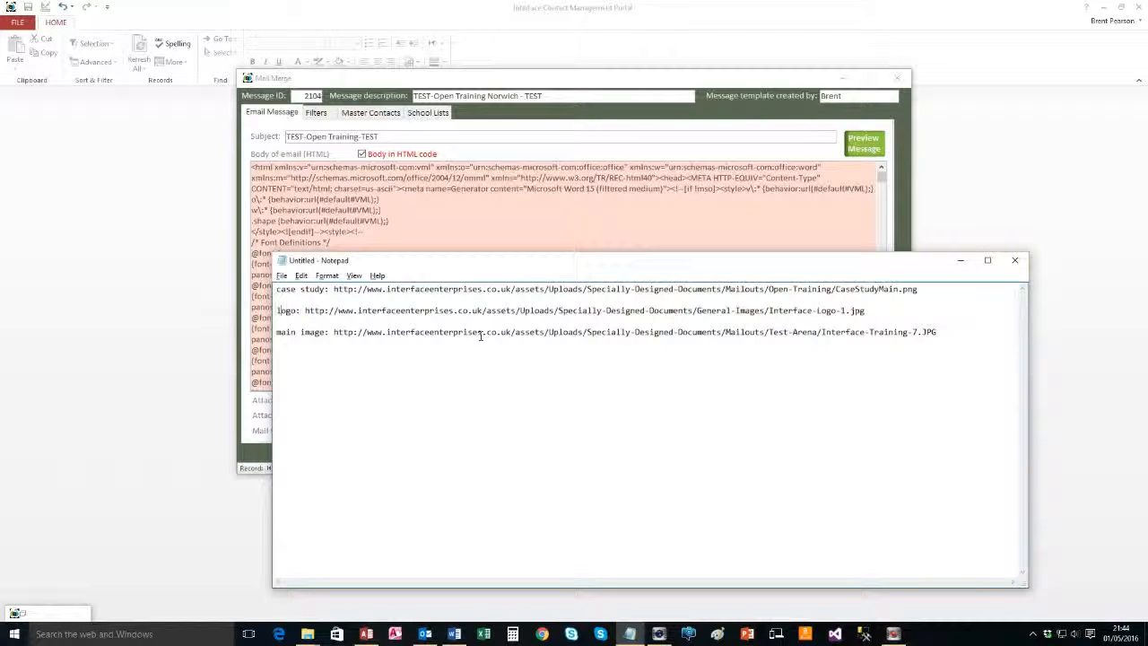
pyautogui.hotkey('shift', 'End')
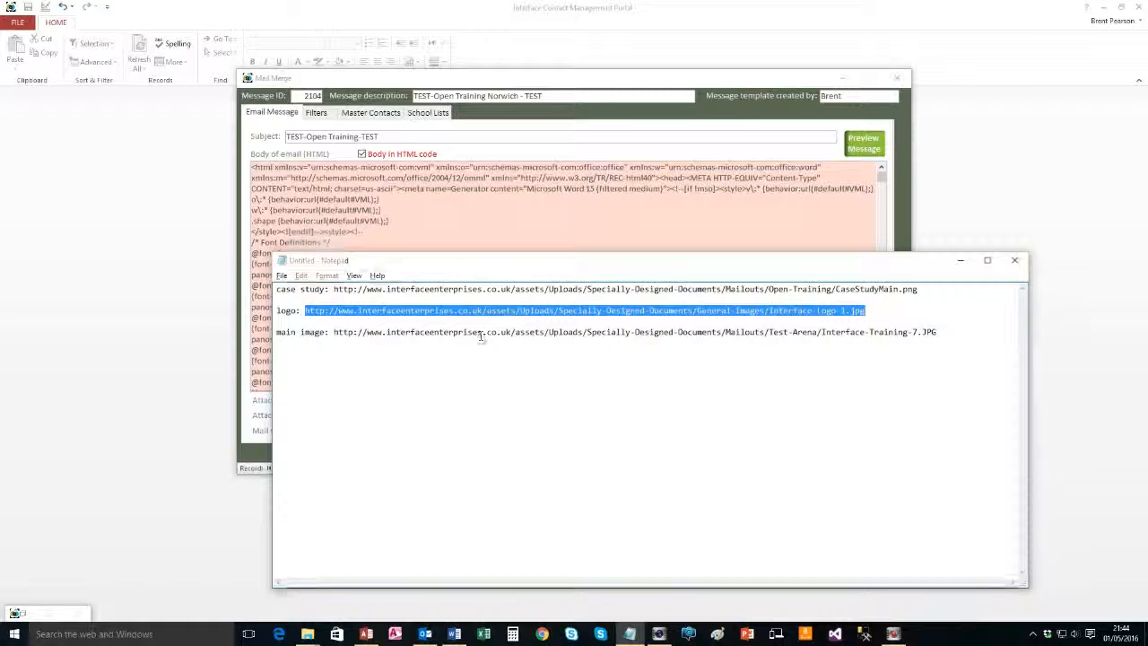
pyautogui.hotkey('alt', 'Tab')
pyautogui.click(306, 296)
pyautogui.hotkey('ctrl', 'a')
pyautogui.hotkey('ctrl', 'f')
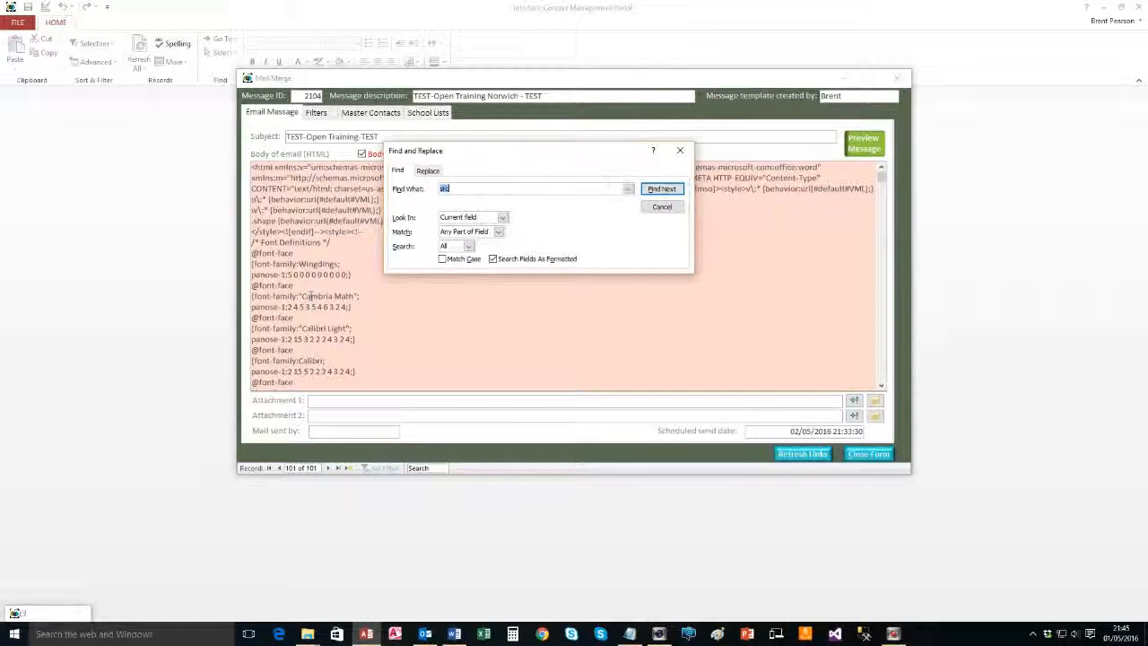
# Find the next src, close Find, and select its cid:image002.jpg reference
pyautogui.press('Return')
pyautogui.press('Return')
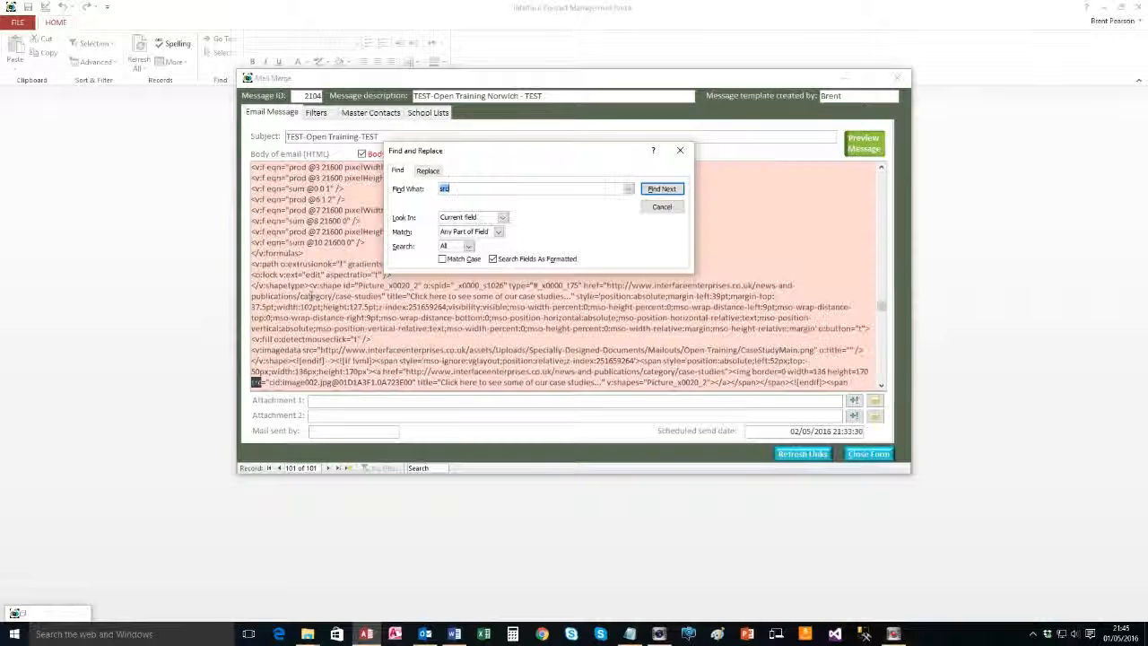
pyautogui.click(661, 207)
pyautogui.moveTo(269, 381); pyautogui.dragTo(418, 384)
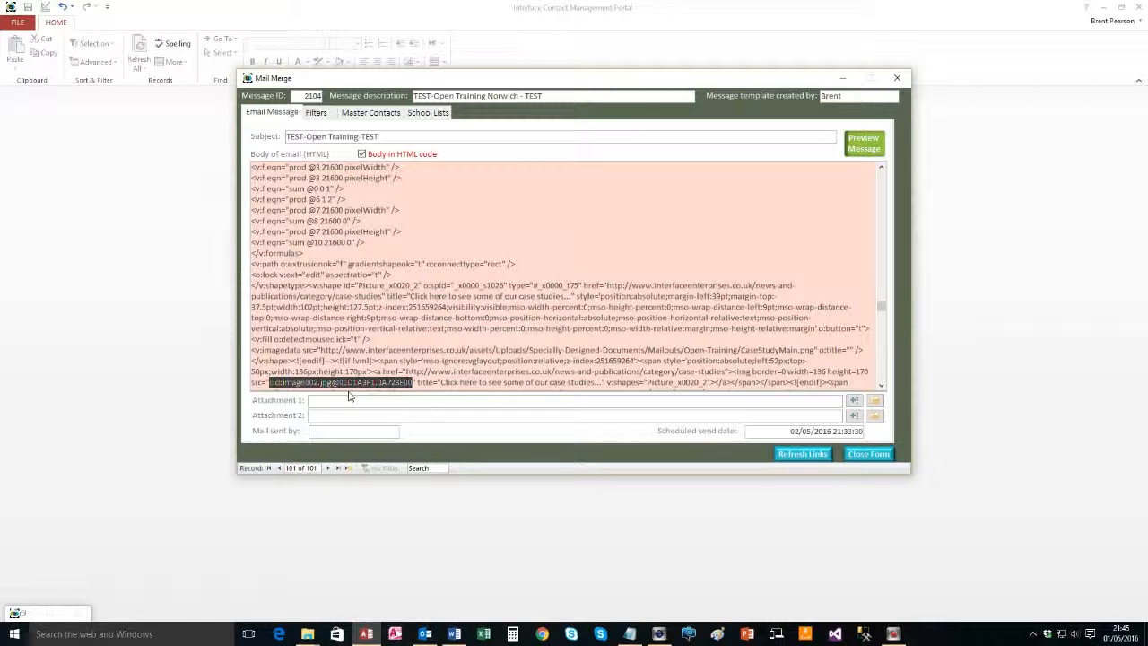
# Run a test preview of the message and scroll through the flyer in Outlook
pyautogui.click(863, 144)
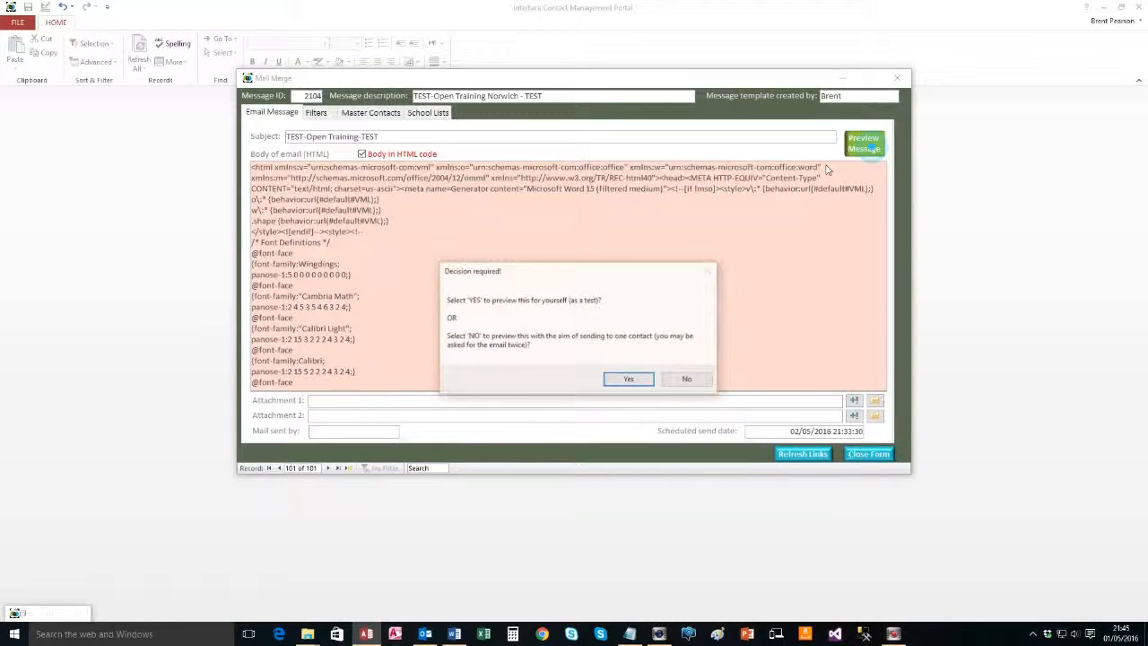
pyautogui.click(629, 378)
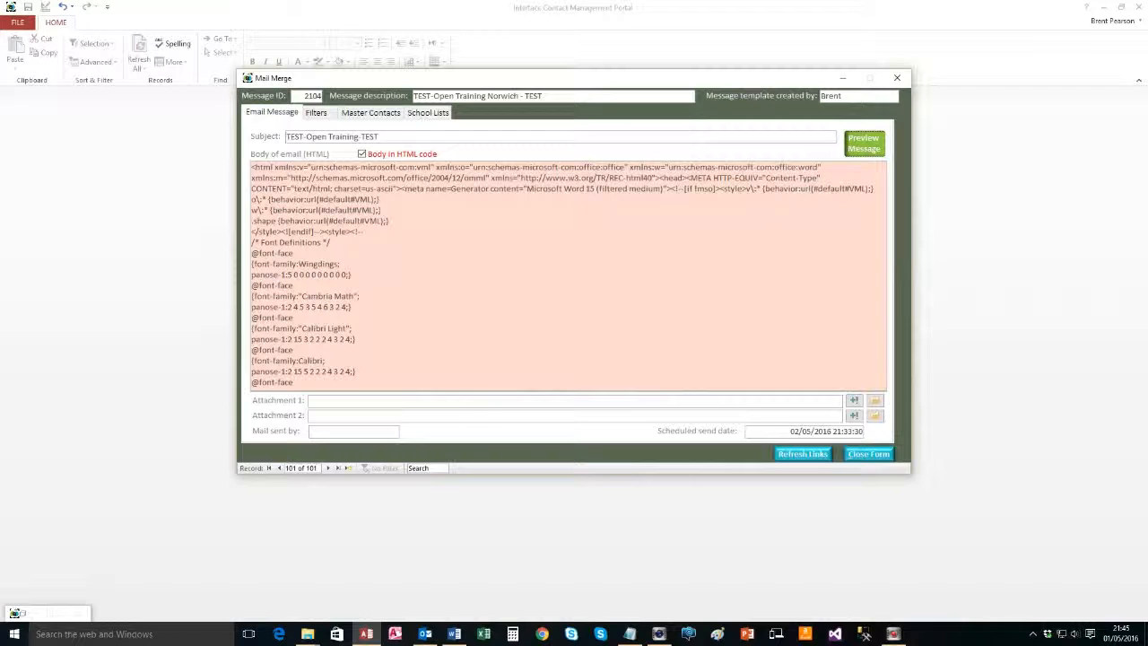
pyautogui.scroll(-4, 507, 381)
pyautogui.scroll(-3, 704, 453)
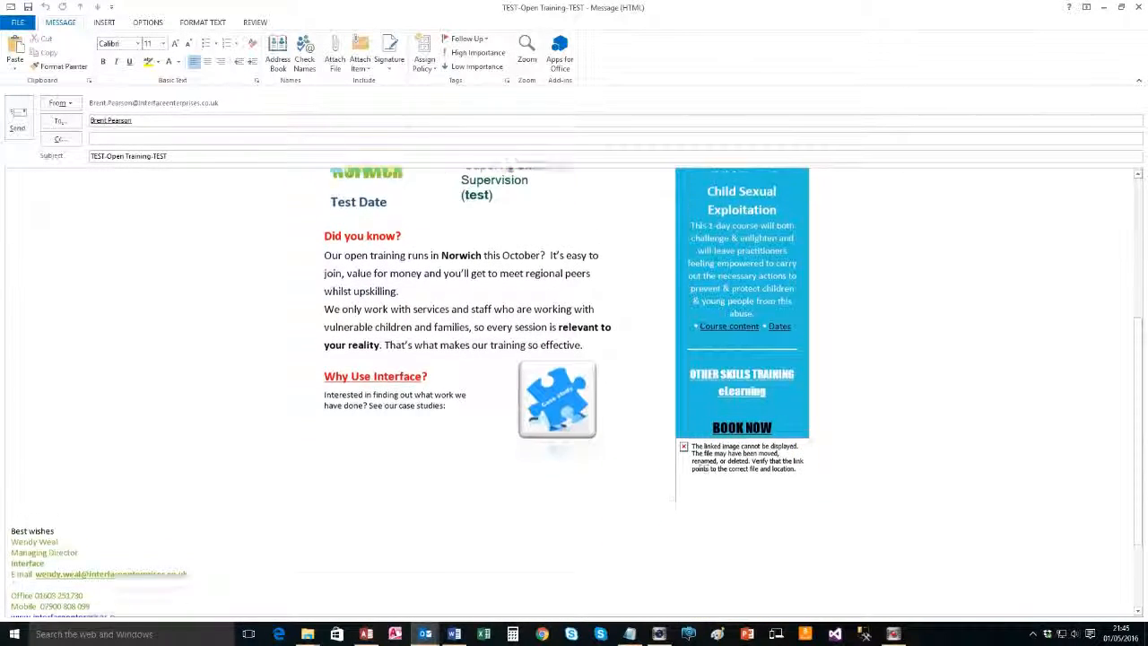
pyautogui.scroll(5, 704, 453)
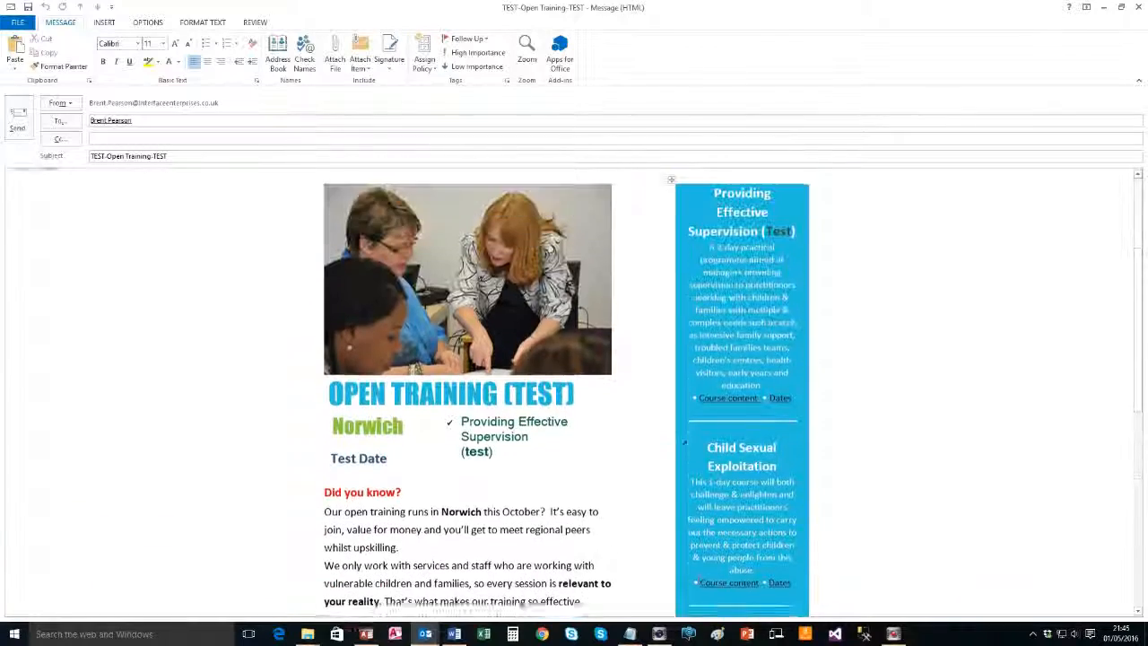
pyautogui.scroll(-1, 683, 439)
pyautogui.scroll(2, 682, 439)
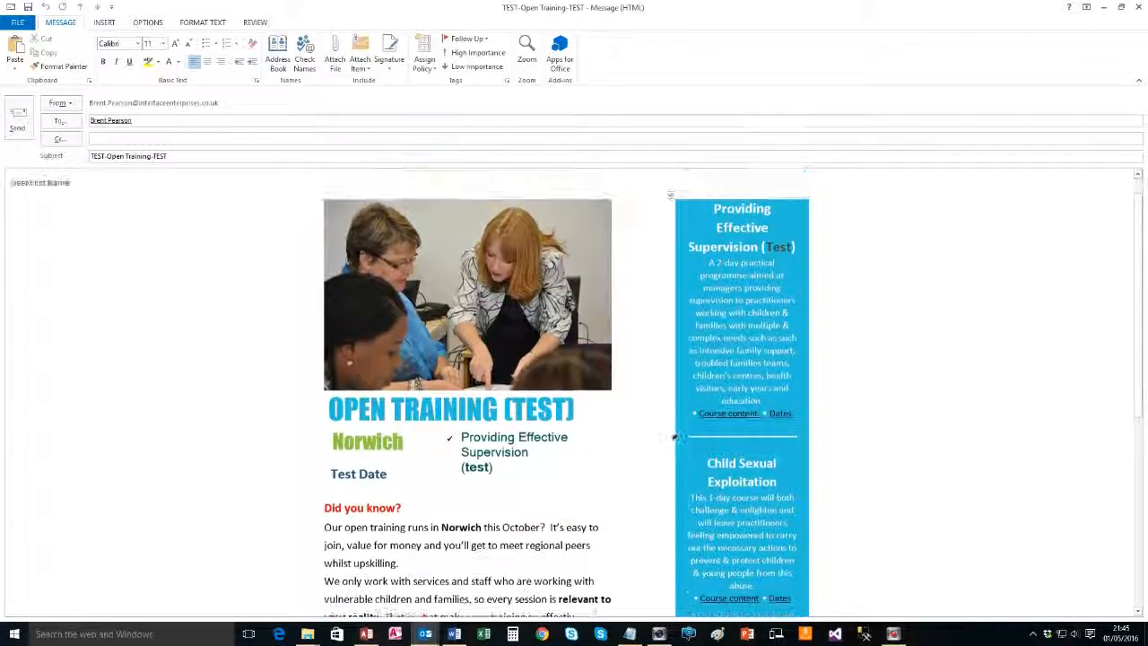
pyautogui.scroll(-5, 695, 449)
# Inspect the broken logo below Book Now, close without saving, and refocus the HTML body
pyautogui.click(705, 455)
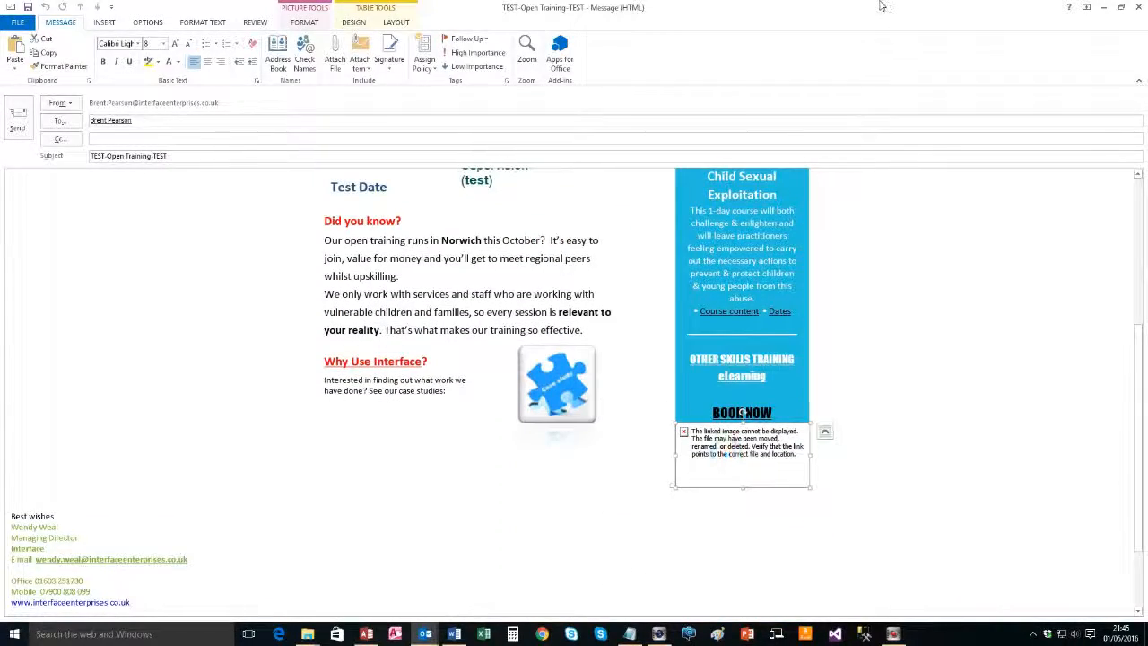
pyautogui.click(1137, 7)
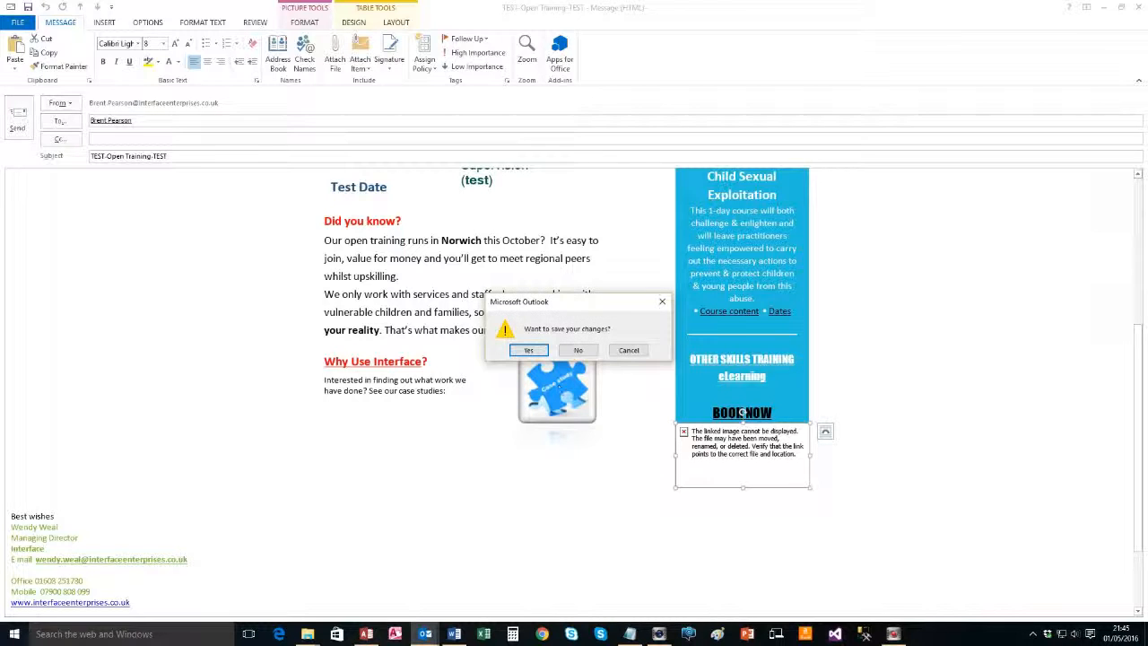
pyautogui.click(592, 352)
pyautogui.click(331, 242)
# Close the search box, dismiss the cannot-search message and return focus to the Mail Merge form
pyautogui.hotkey('ctrl', 'f')
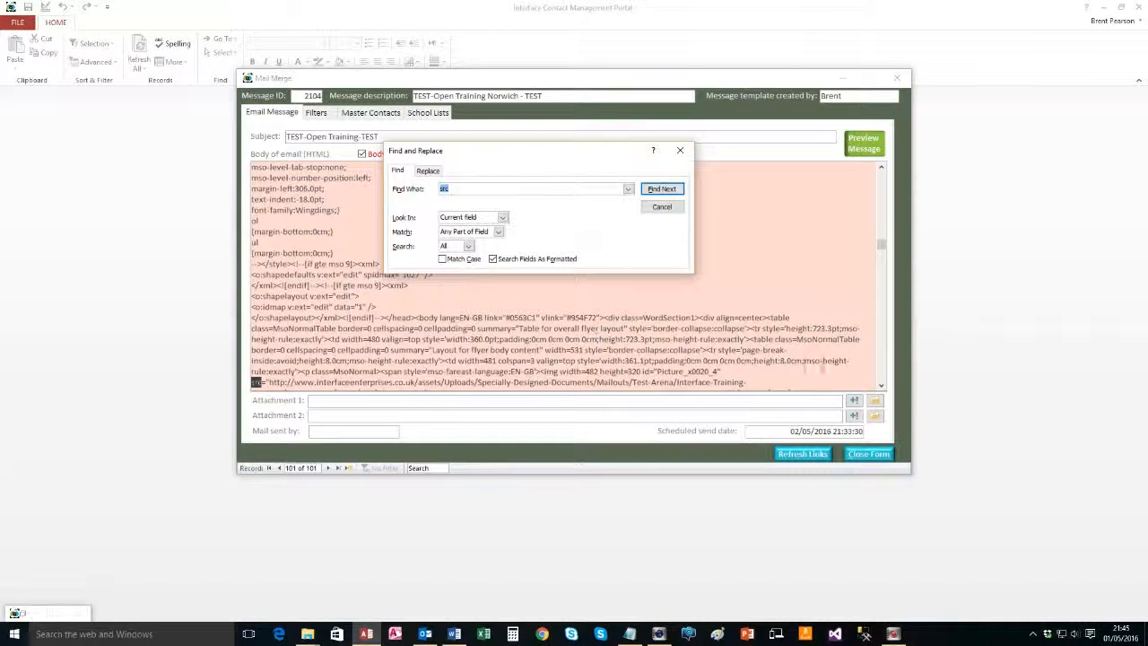
pyautogui.click(881, 385)
pyautogui.click(882, 386)
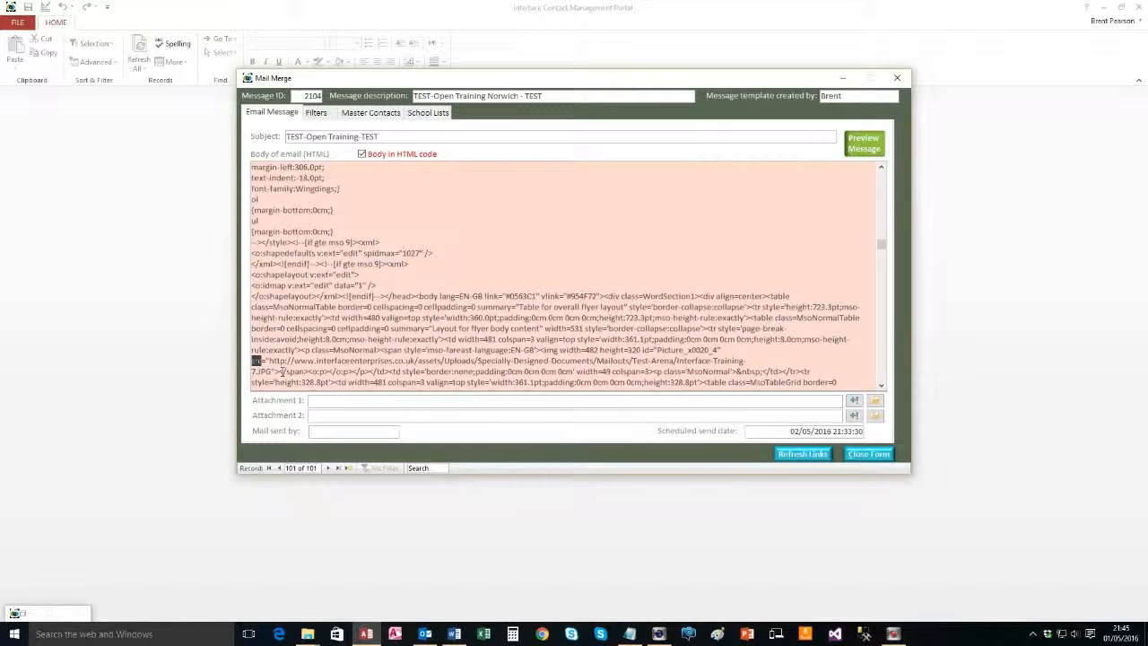
pyautogui.hotkey('ctrl', 'f')
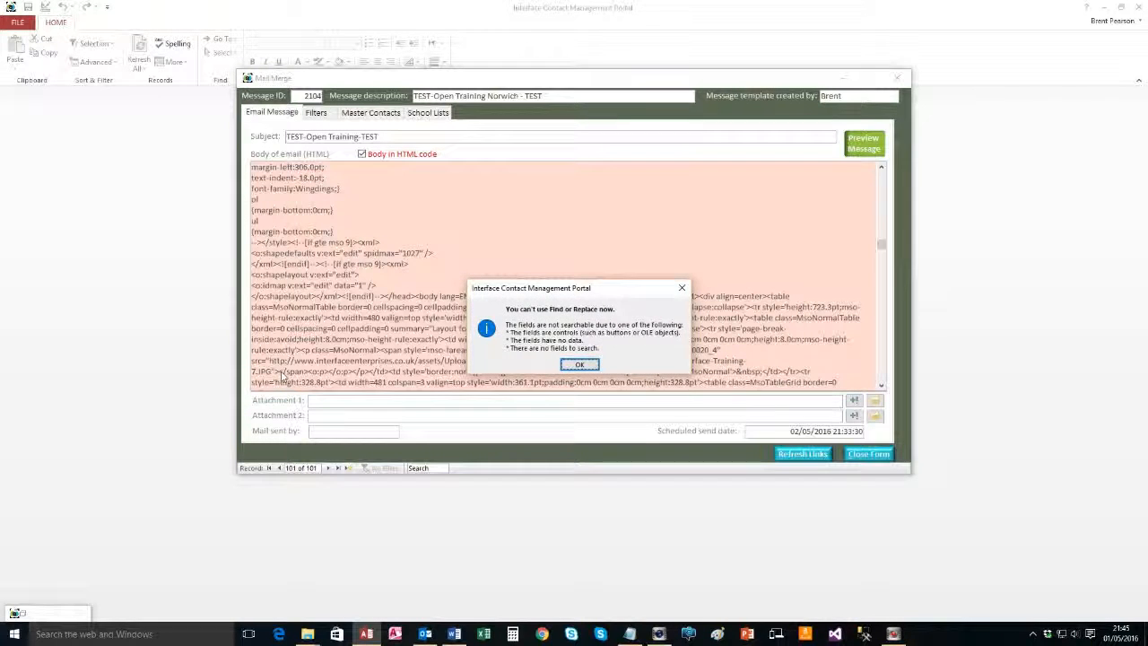
pyautogui.press('Return')
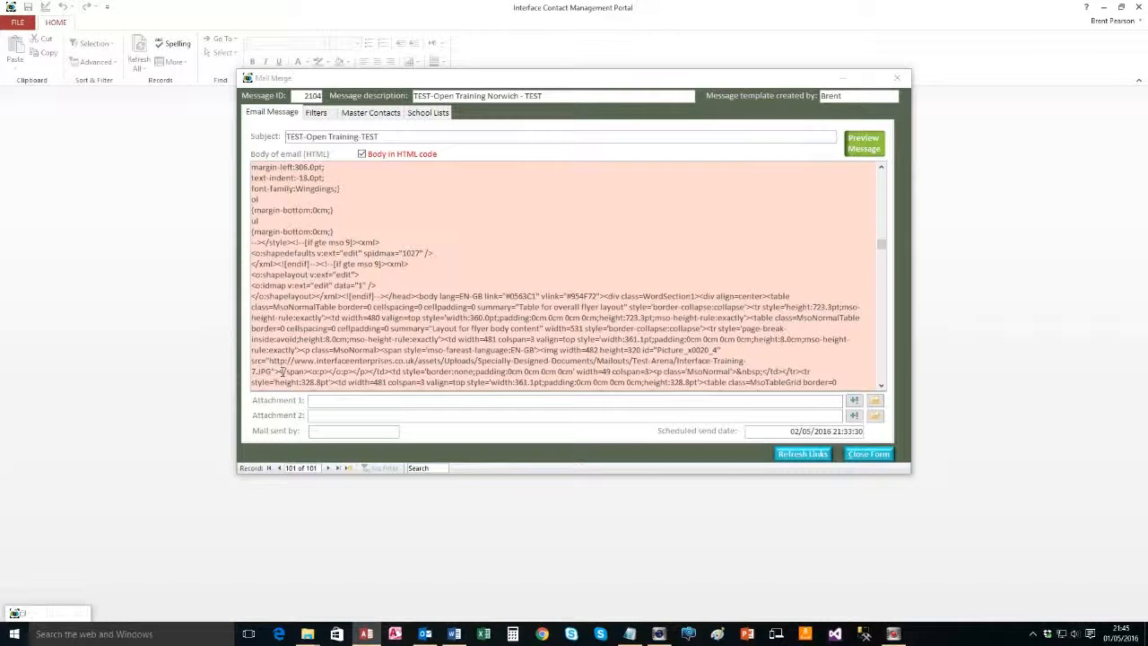
pyautogui.click(295, 330)
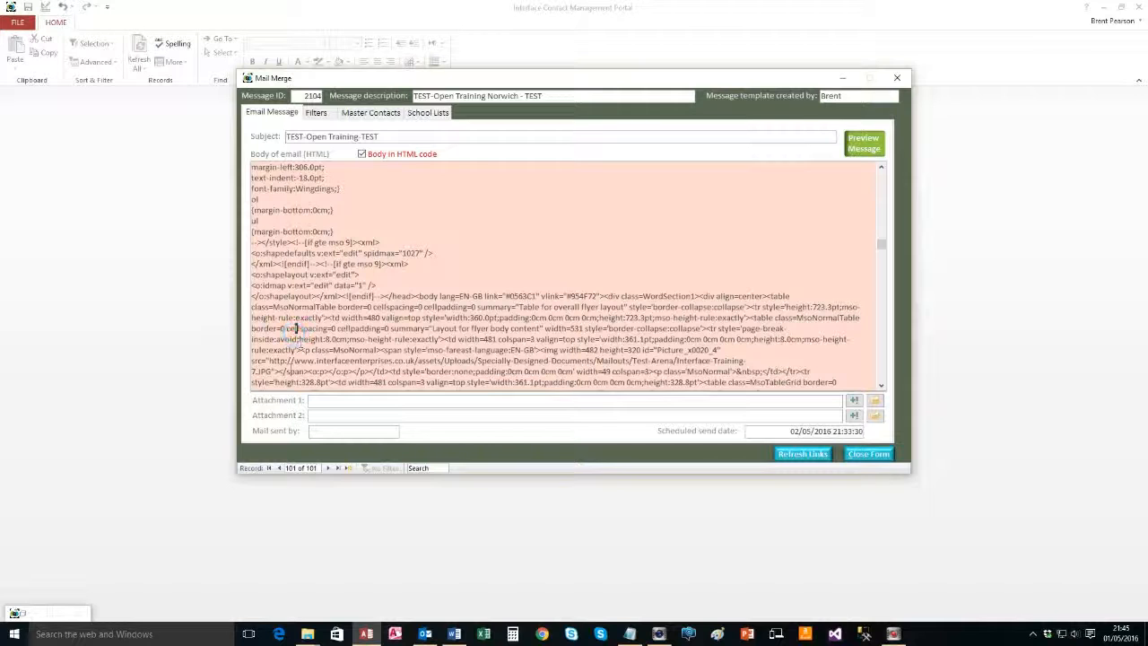
# Search the flyer HTML for 'src' and step through matches to the Interface-Logo-1.jpg source
pyautogui.hotkey('ctrl', 'f')
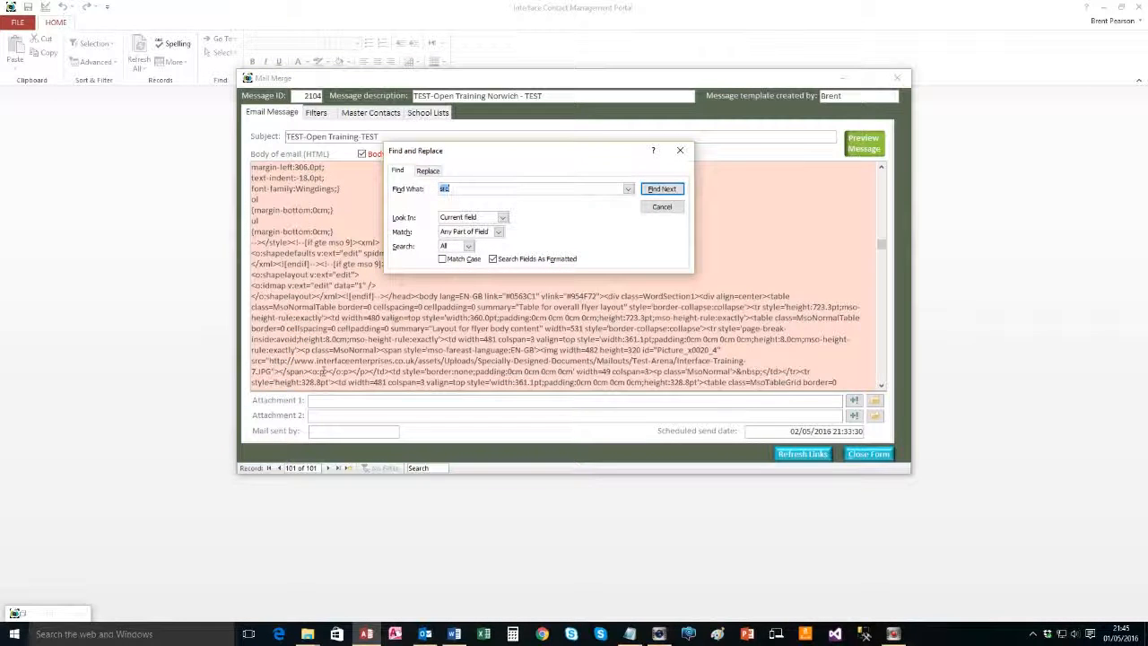
pyautogui.click(654, 194)
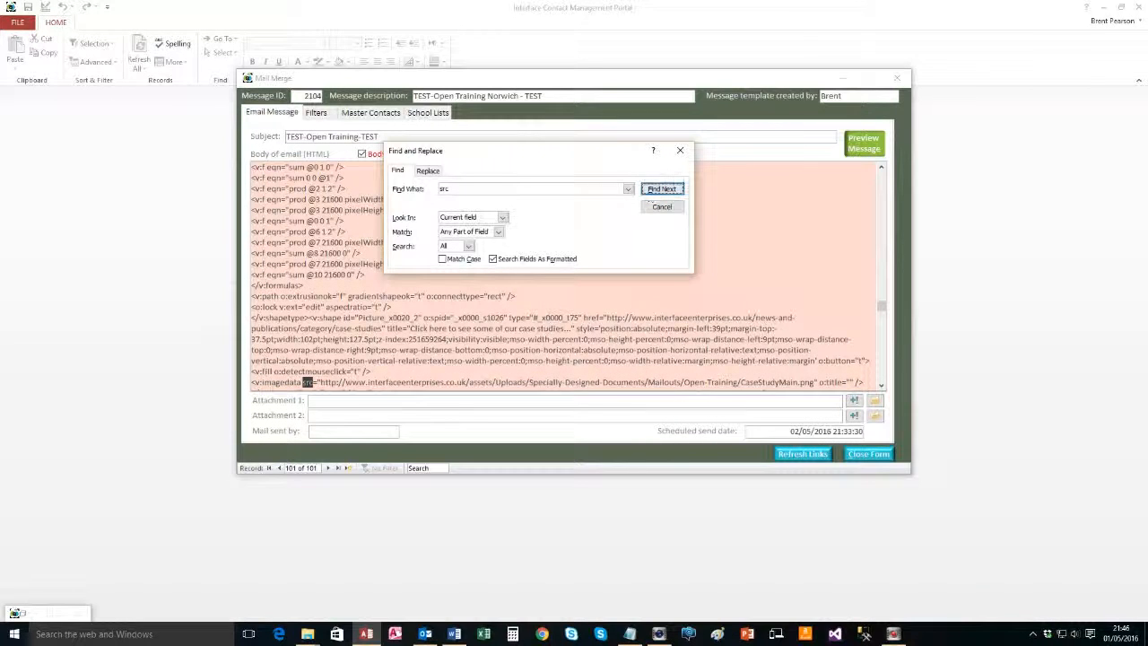
pyautogui.click(661, 189)
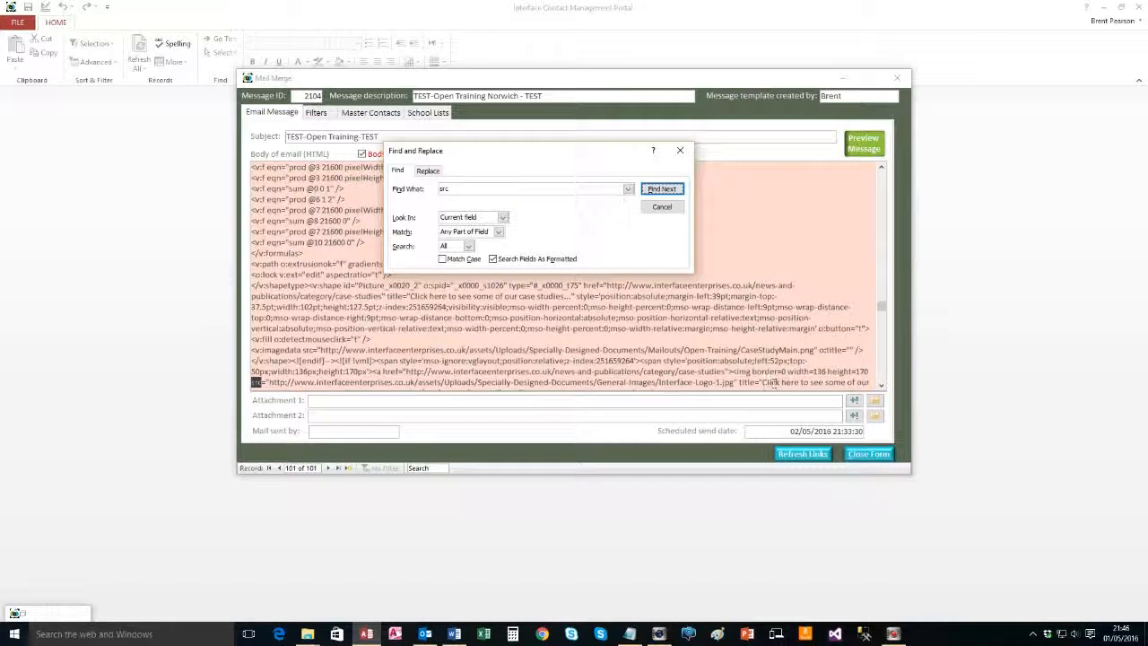
pyautogui.click(880, 386)
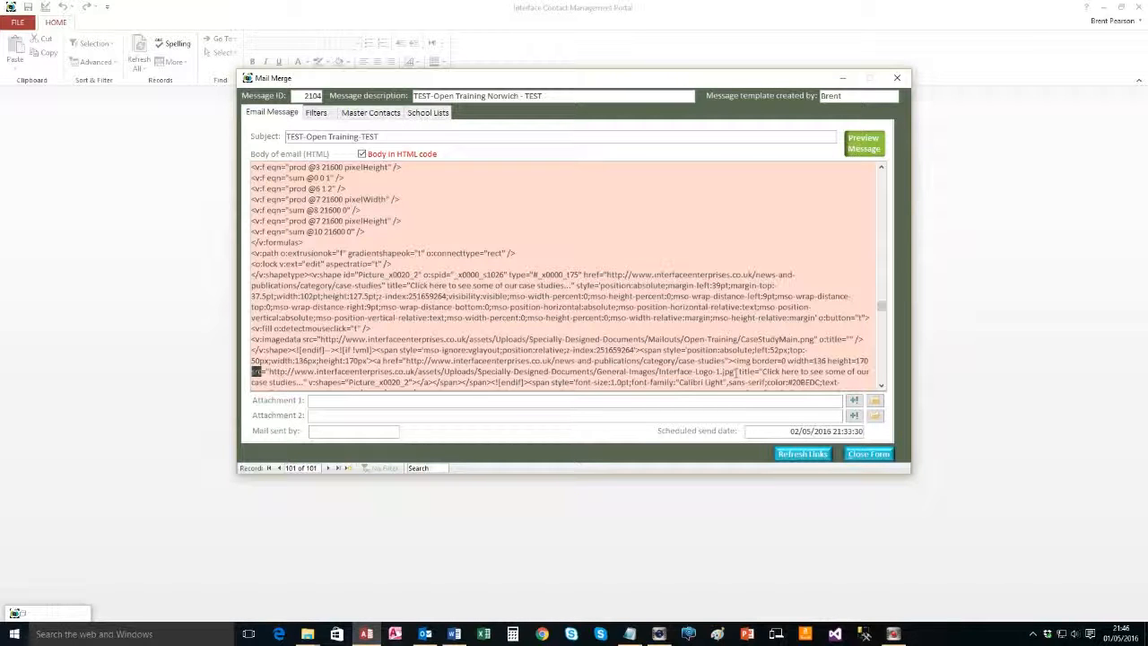
# Find the first 'cid' image reference in the flyer HTML body
pyautogui.hotkey('ctrl', 'f')
pyautogui.press('Return')
pyautogui.click(699, 372)
pyautogui.hotkey('ctrl', 'f')
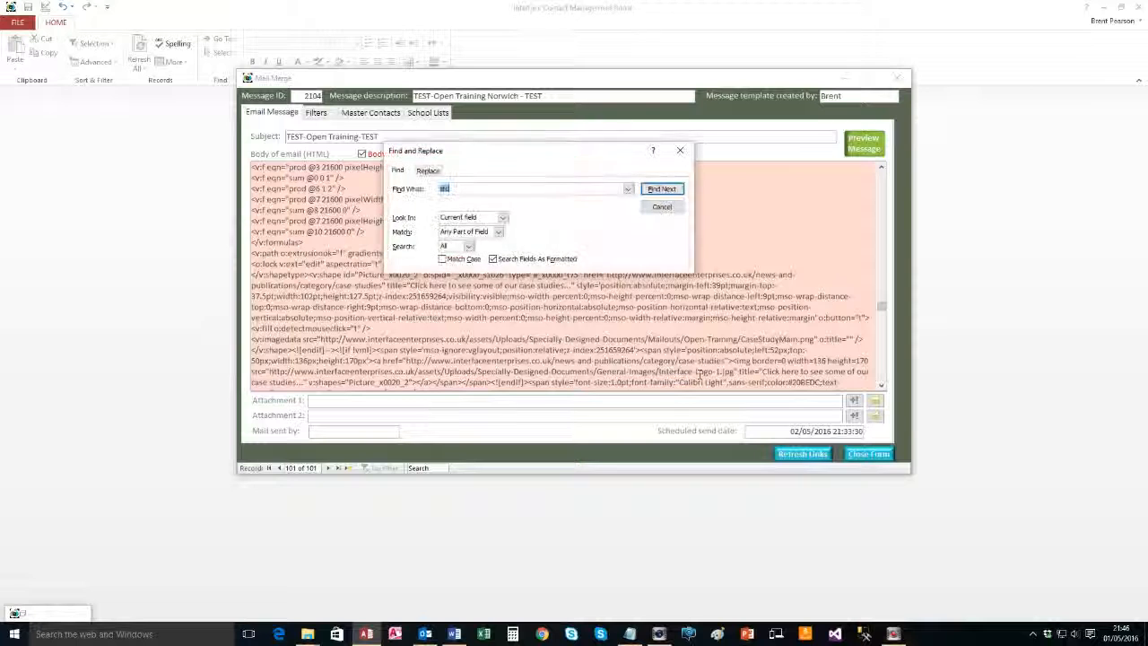
pyautogui.write('cid')
pyautogui.press('Return')
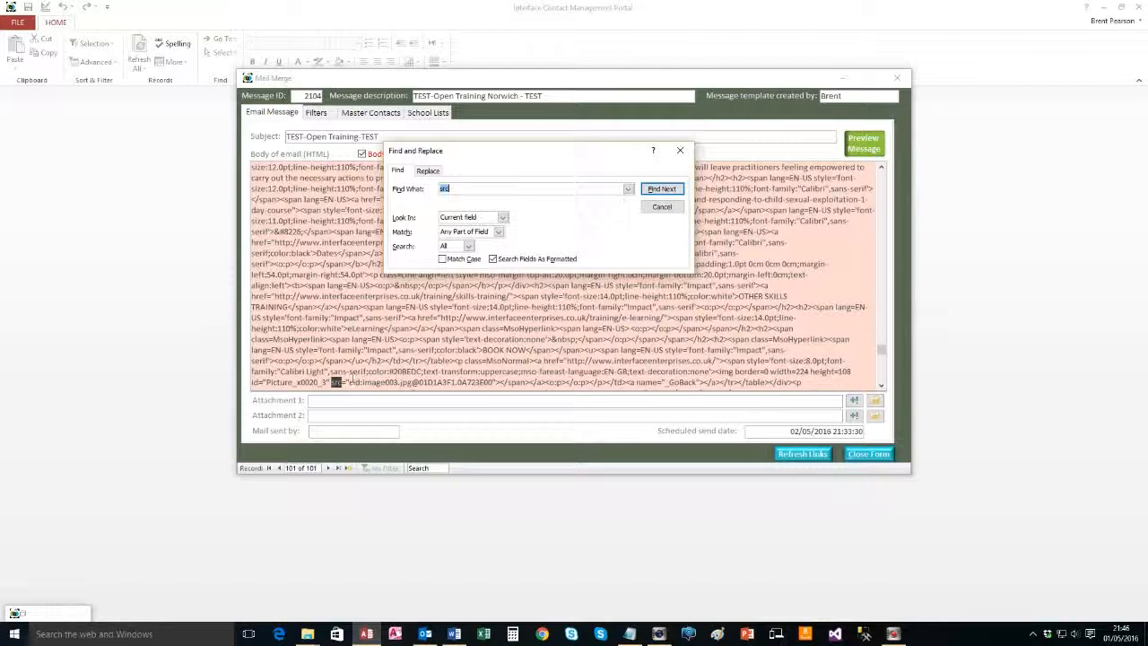
pyautogui.press('Escape')
pyautogui.moveTo(351, 382); pyautogui.dragTo(420, 383)
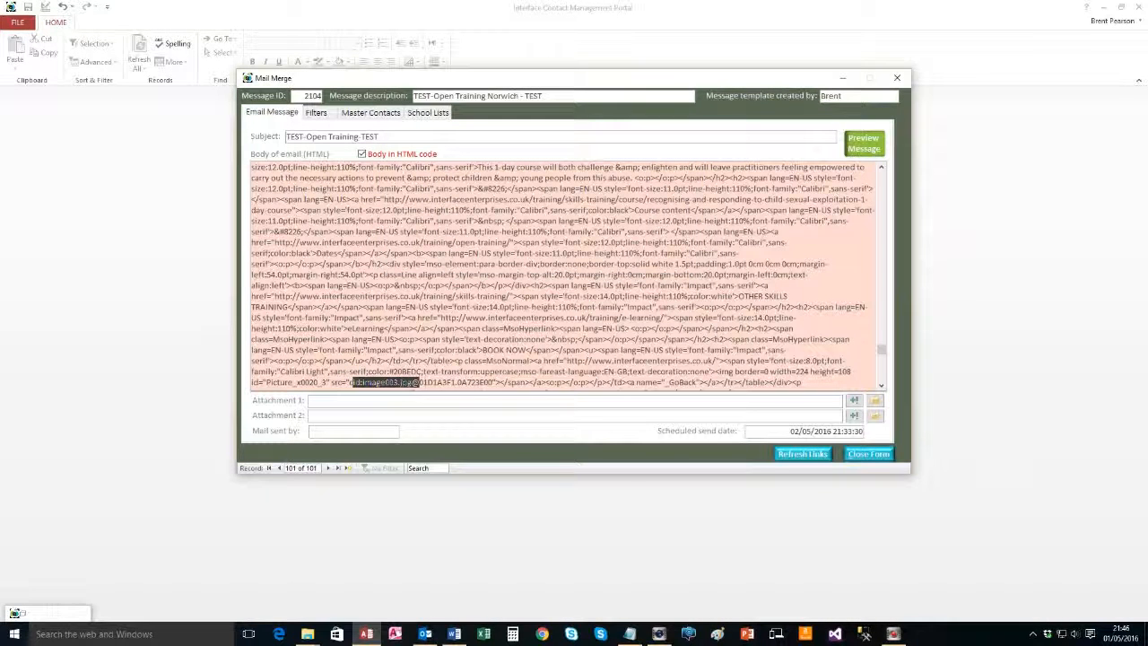
pyautogui.moveTo(350, 382); pyautogui.dragTo(493, 383)
pyautogui.write('http://www.interfaceenterprises.co.uk/assets/Uploads/Specially-Designed-Documents/General-Images/Interface-Logo-1.jpg')
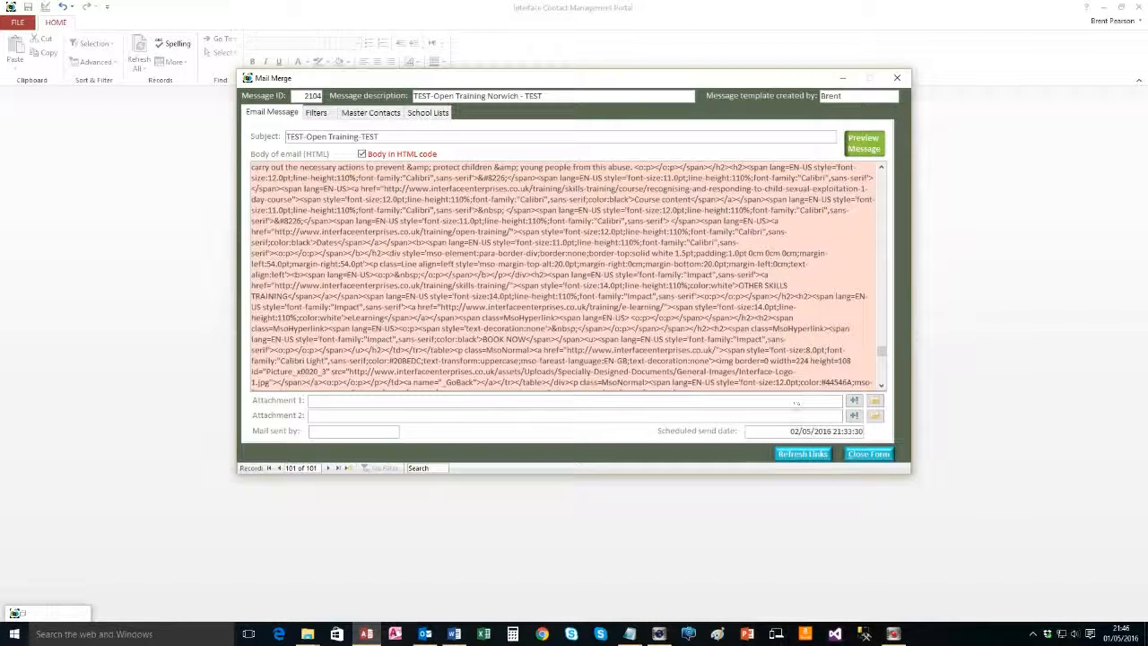
pyautogui.click(864, 142)
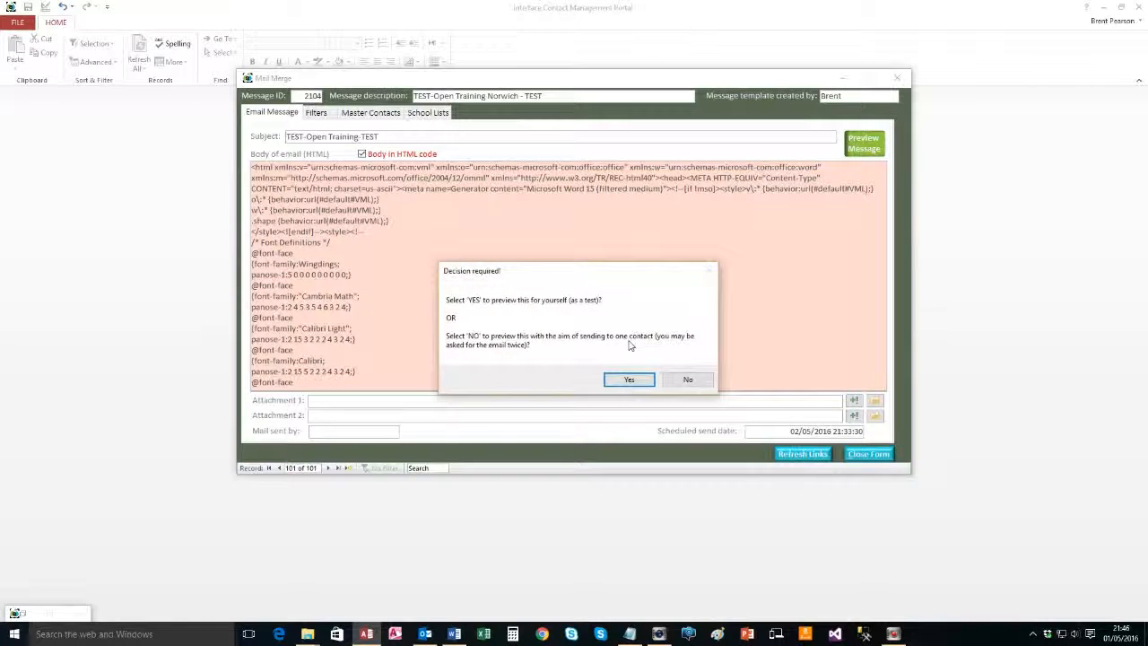
# Preview the flyer as a test to yourself, entering 1 at the prompt
pyautogui.click(631, 381)
pyautogui.write('1')
pyautogui.press('Return')
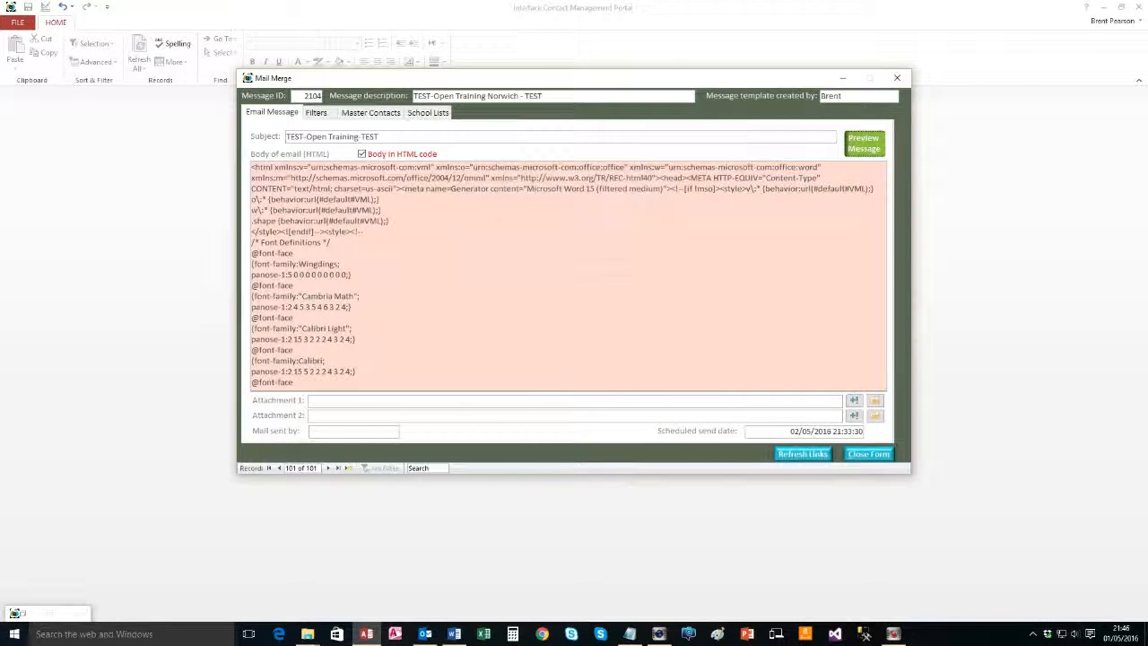
# Check the interface logo in the Outlook preview, then return to Access and dismiss the message
pyautogui.scroll(-5, 574, 385)
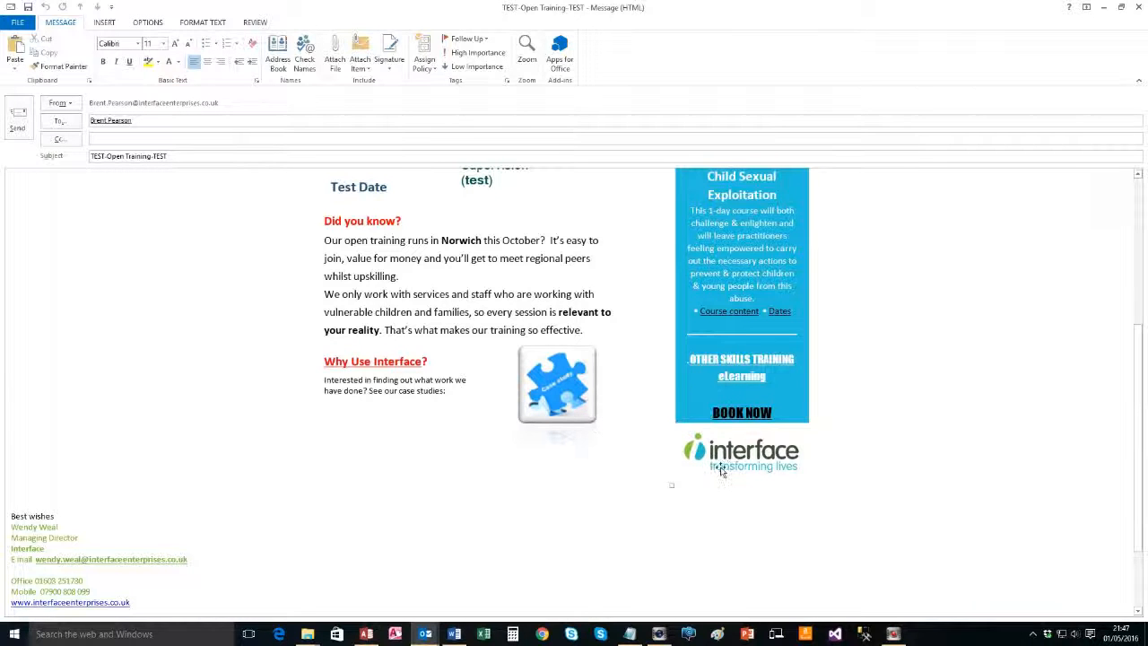
pyautogui.scroll(2, 583, 413)
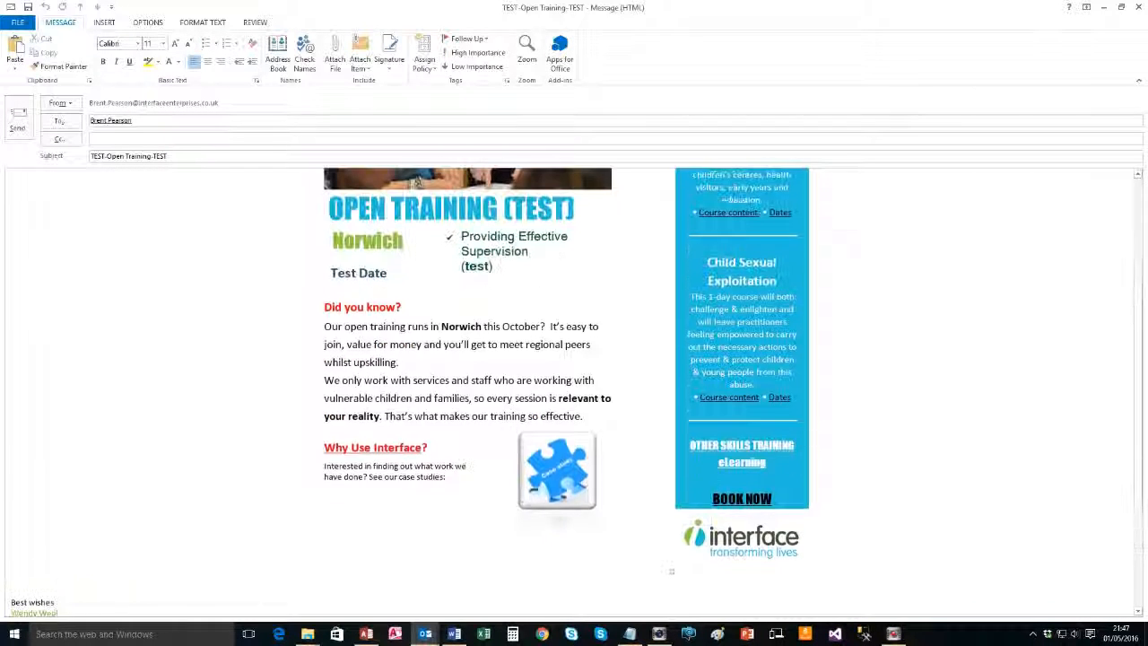
pyautogui.scroll(5, 474, 418)
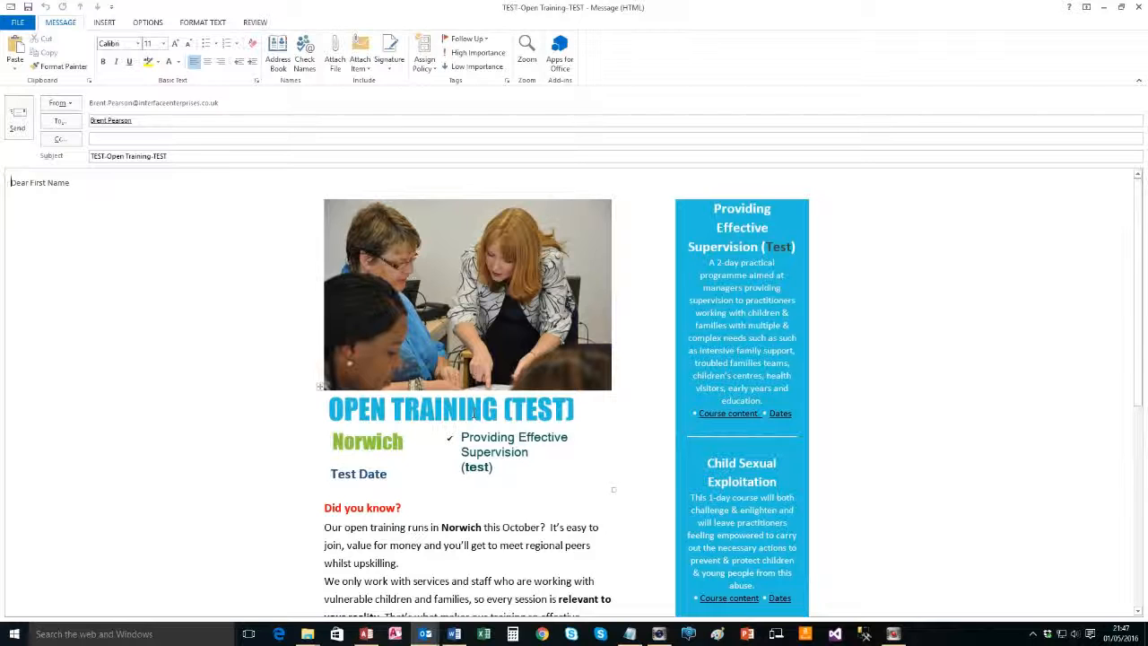
pyautogui.scroll(-8, 417, 262)
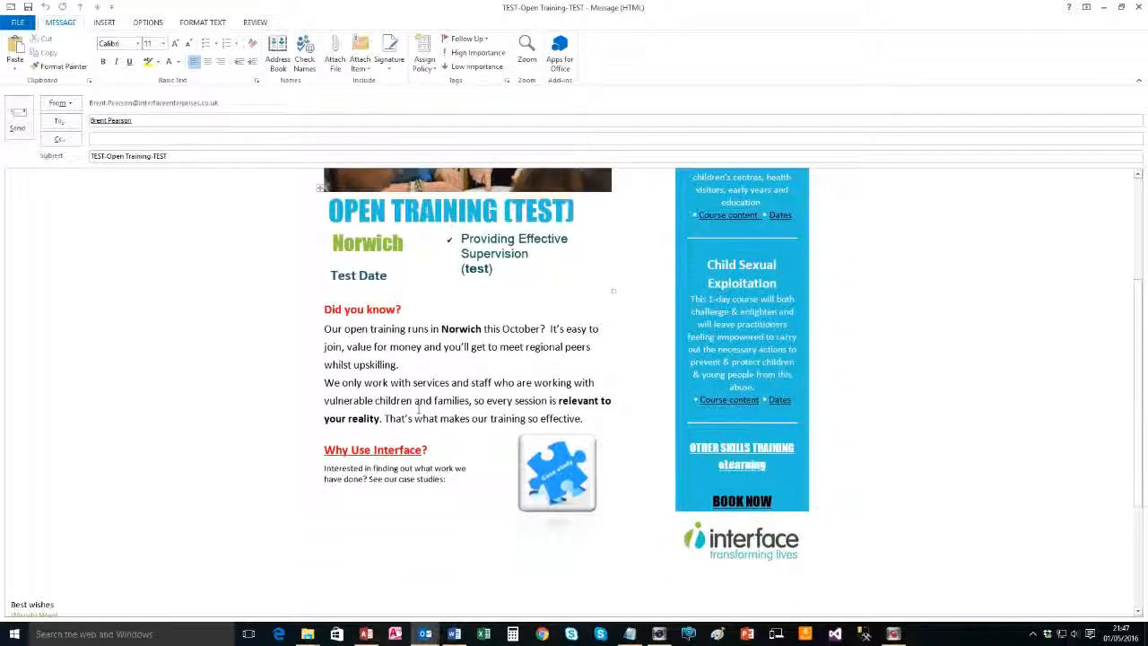
pyautogui.scroll(6, 372, 441)
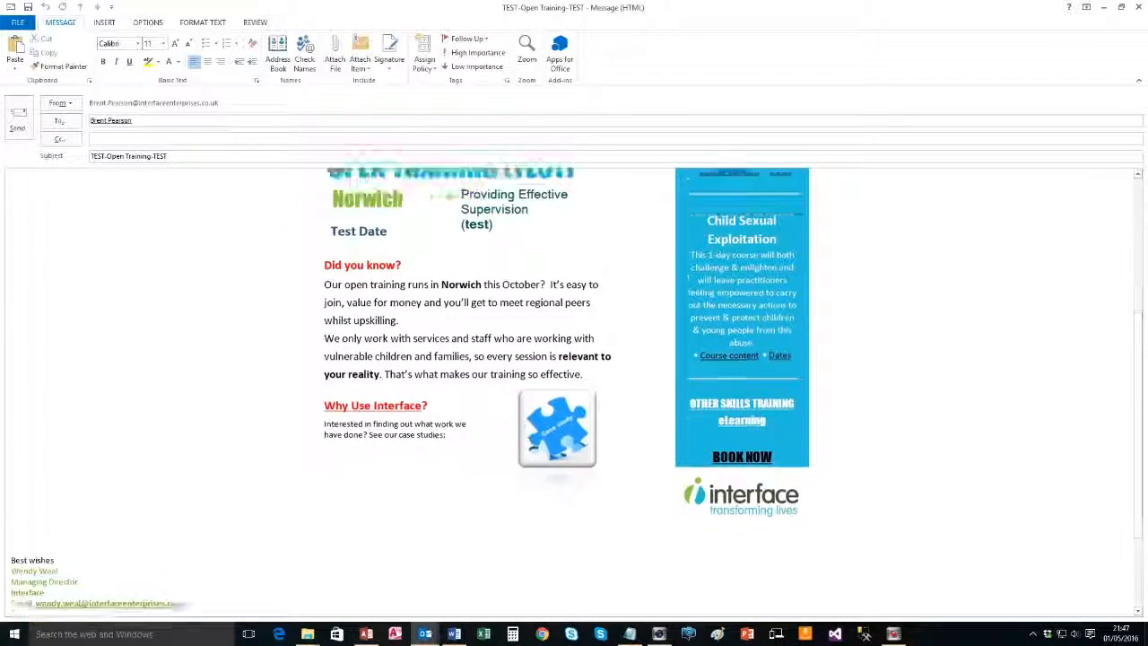
pyautogui.scroll(2, 316, 456)
pyautogui.hotkey('alt', 'Tab')
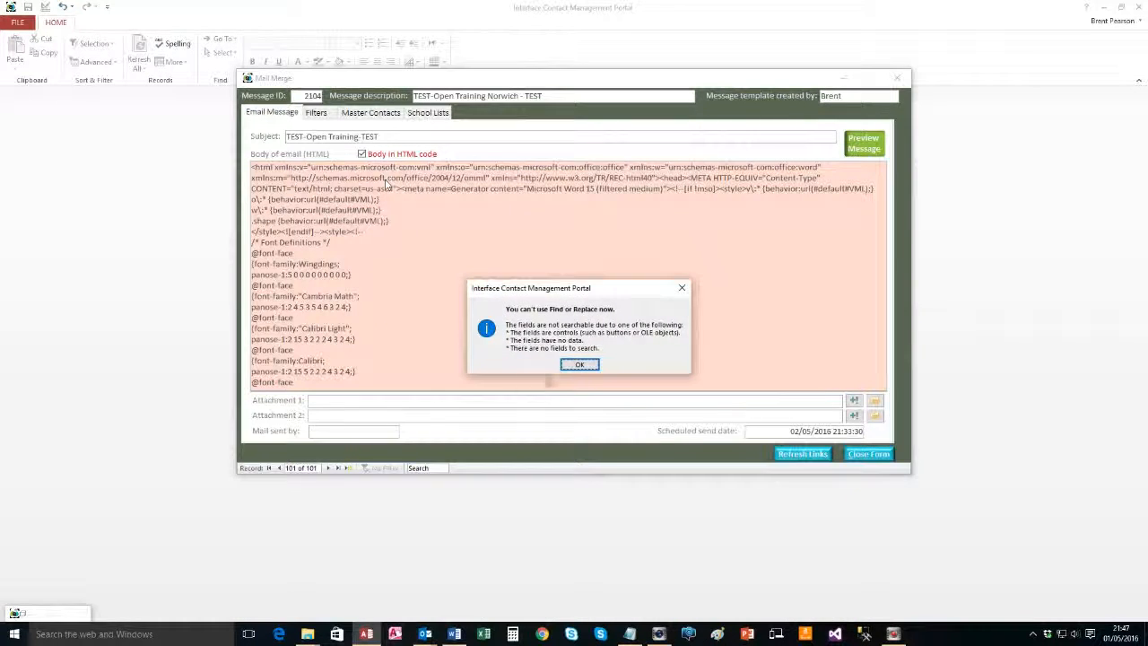
pyautogui.click(574, 361)
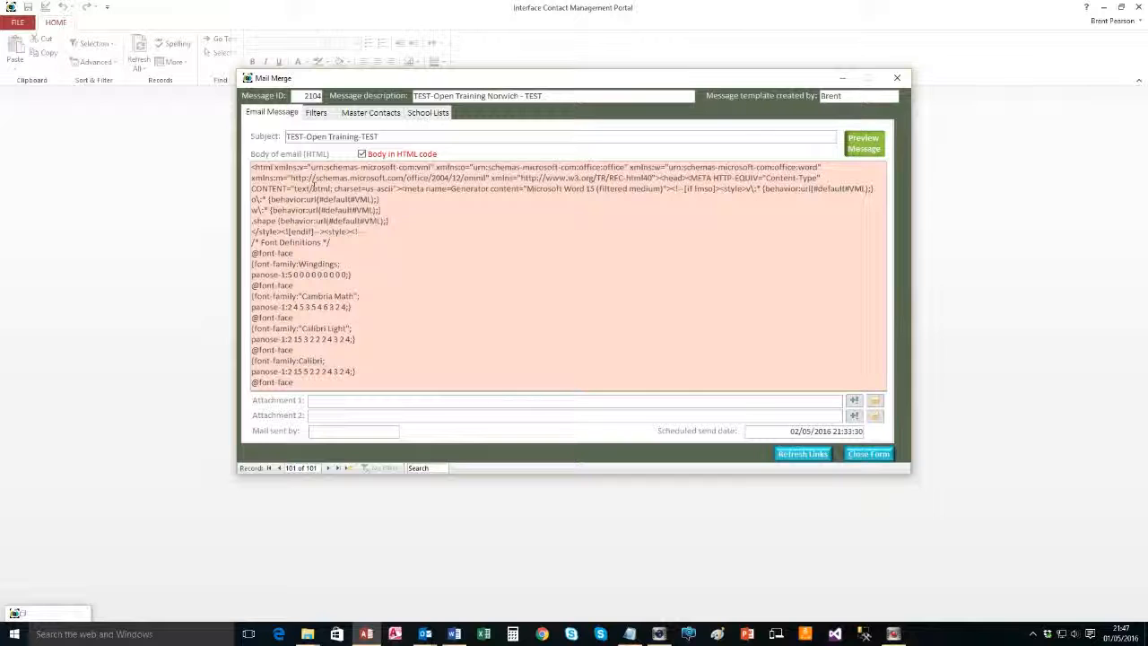